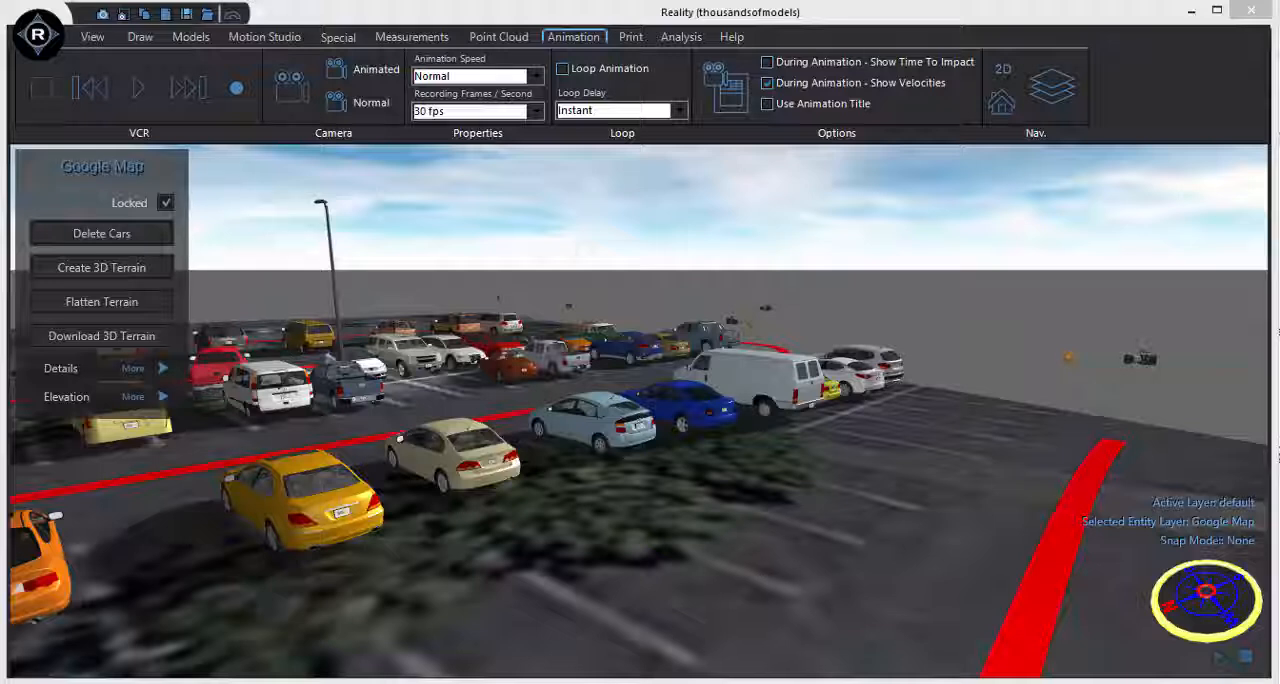
# Play the parking lot scene's animation and stop it after viewing.
pyautogui.click(695, 37)
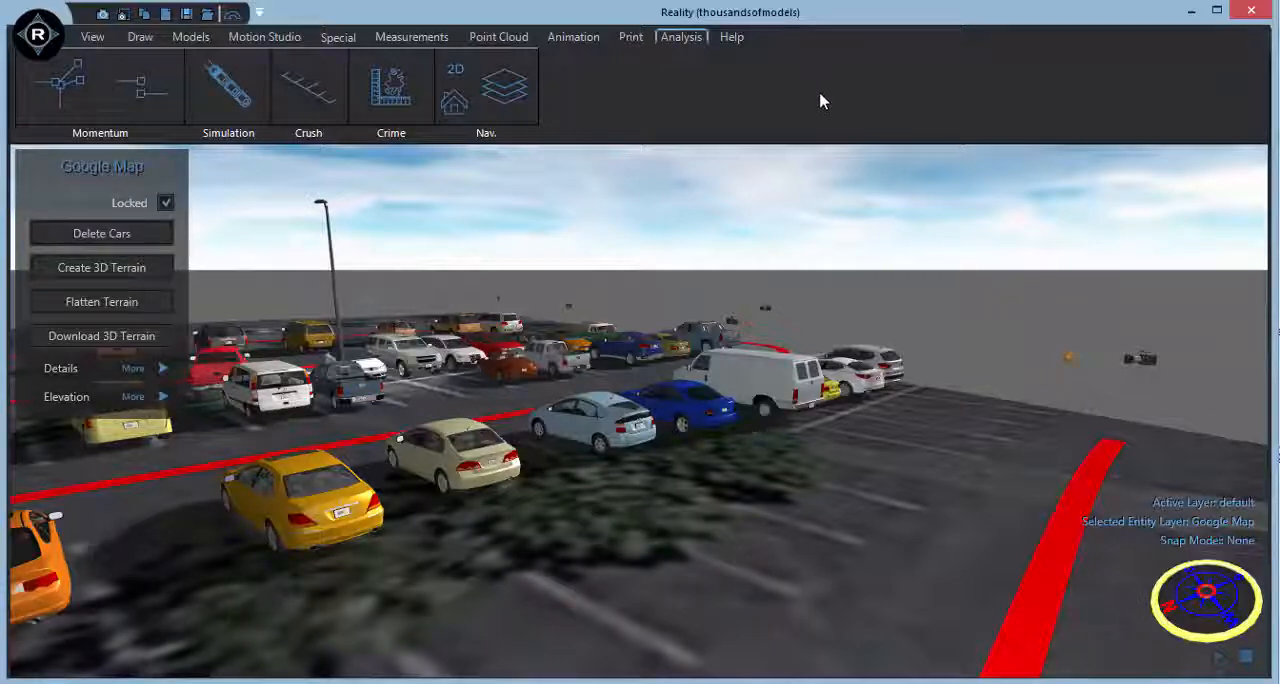
pyautogui.click(1219, 658)
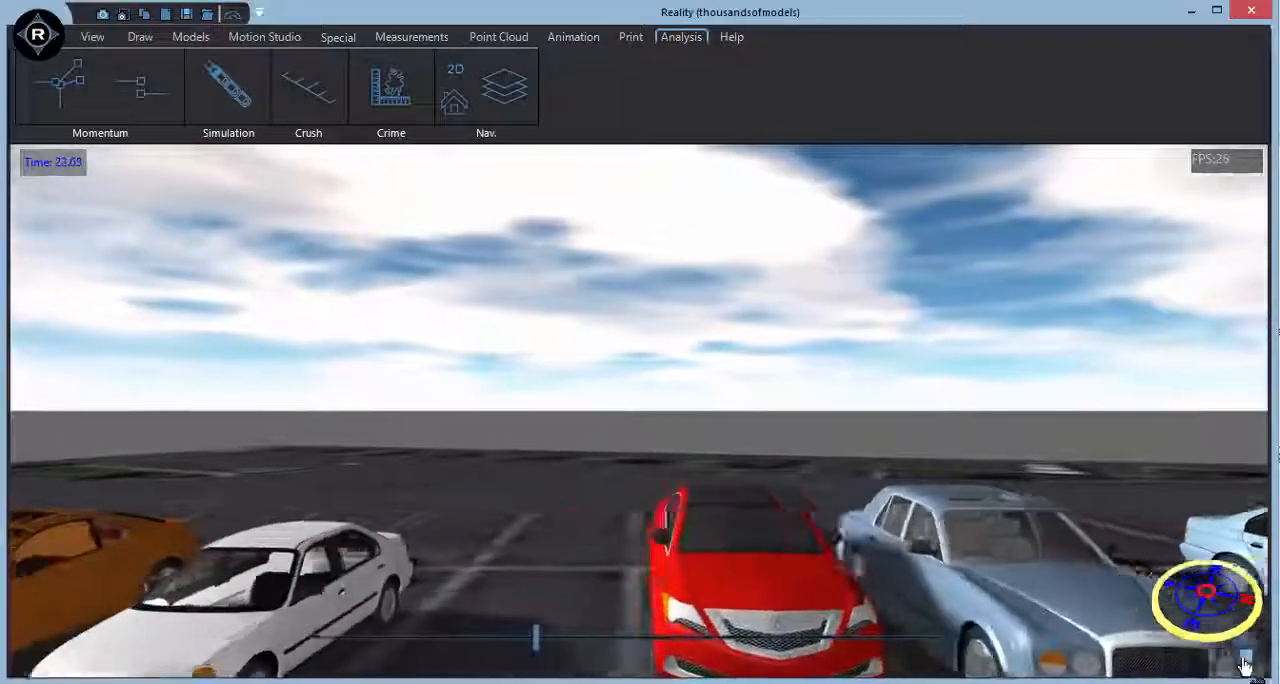
pyautogui.click(1245, 660)
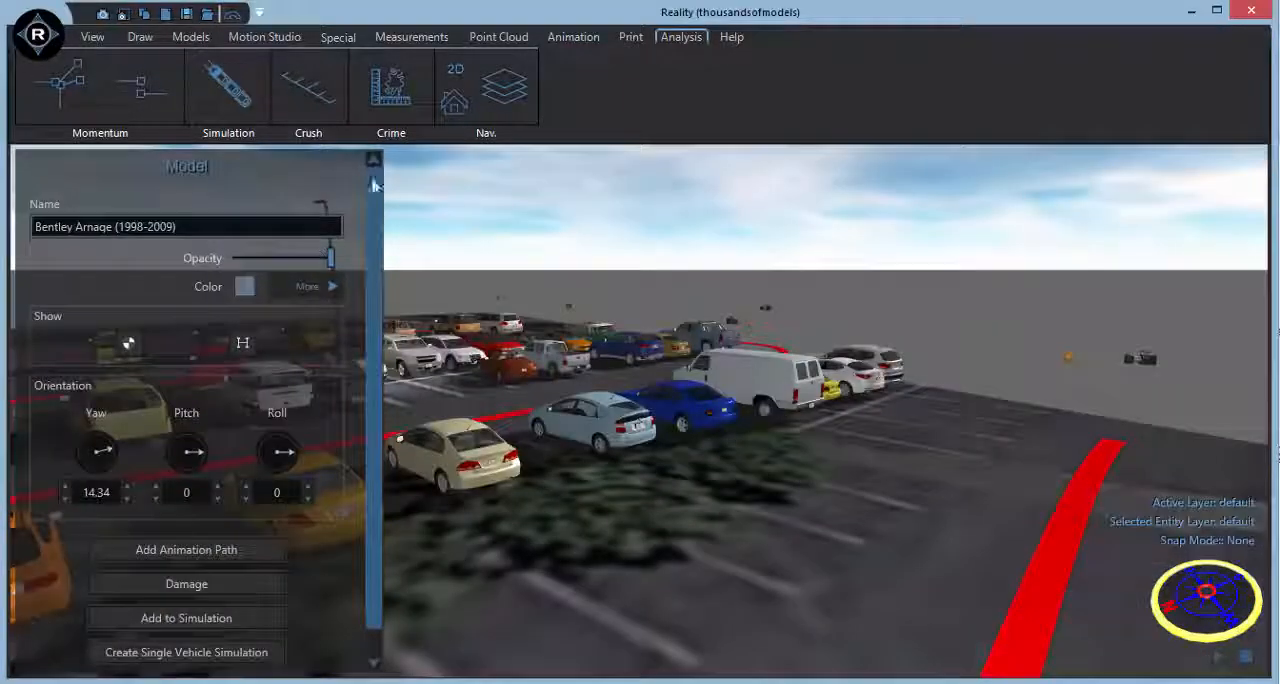
# Start a new empty scene without saving the current one.
pyautogui.click(184, 15)
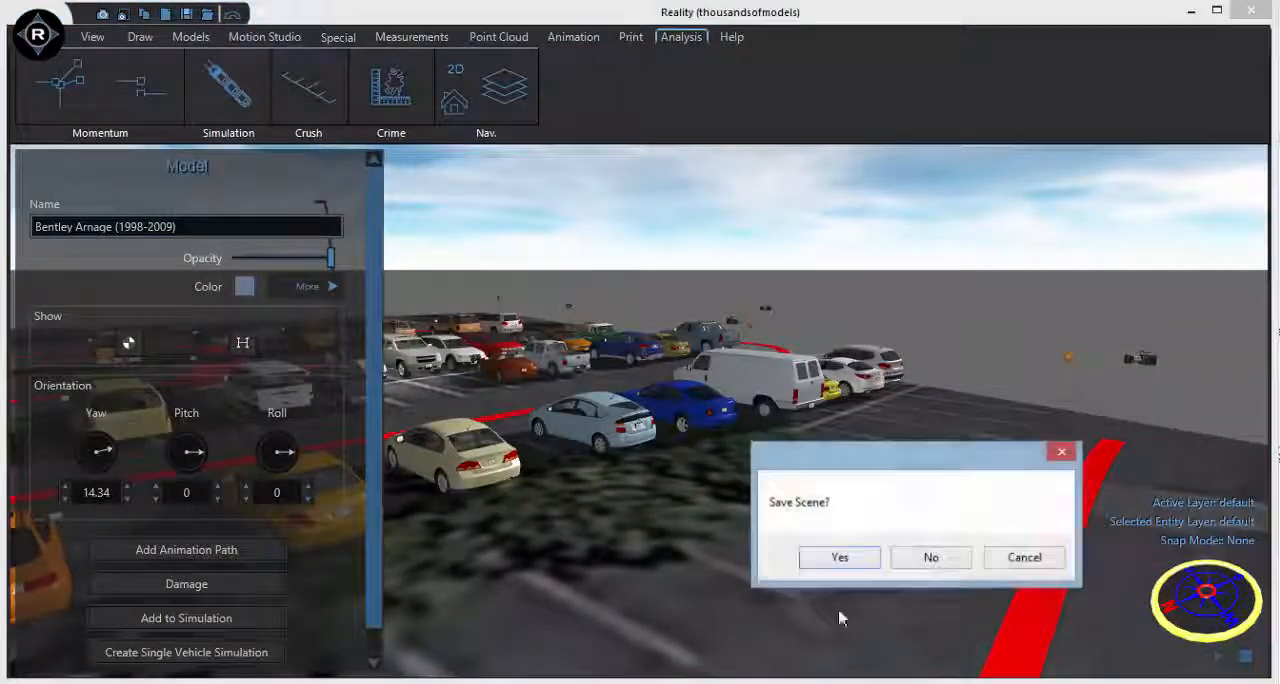
pyautogui.click(933, 558)
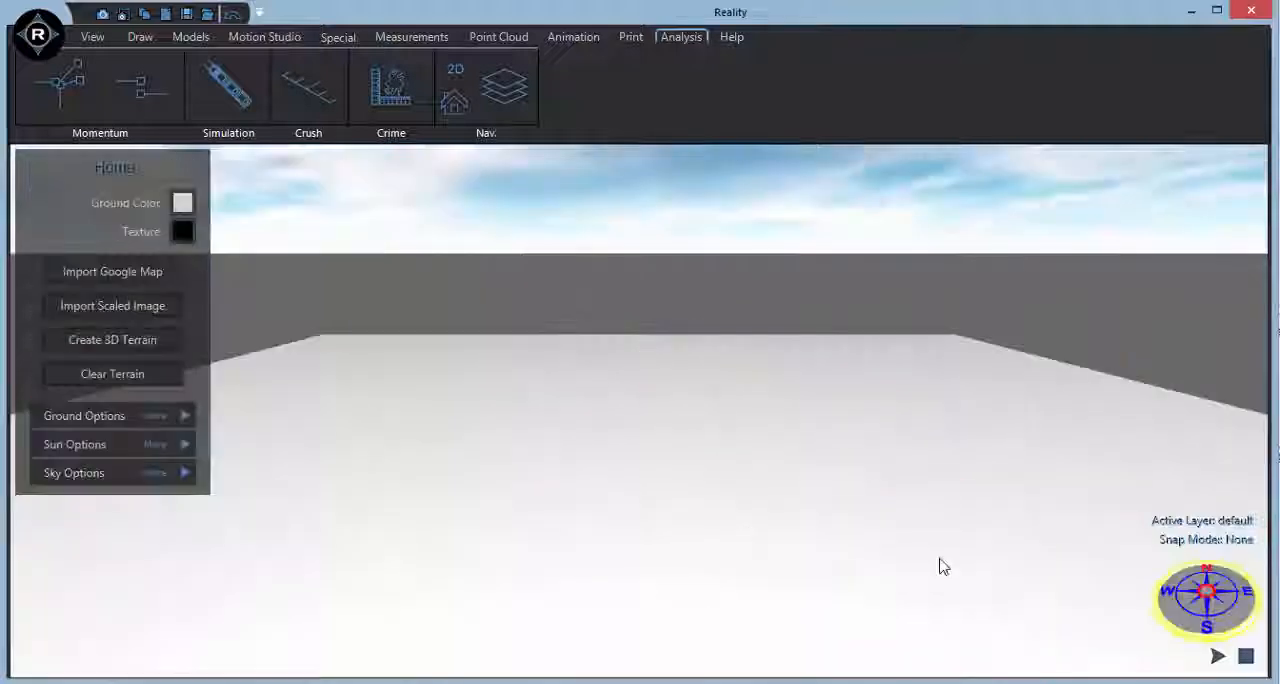
# Start a Google Maps import, load the saved location "cary, nc" and zoom in on the road intersection.
pyautogui.click(110, 272)
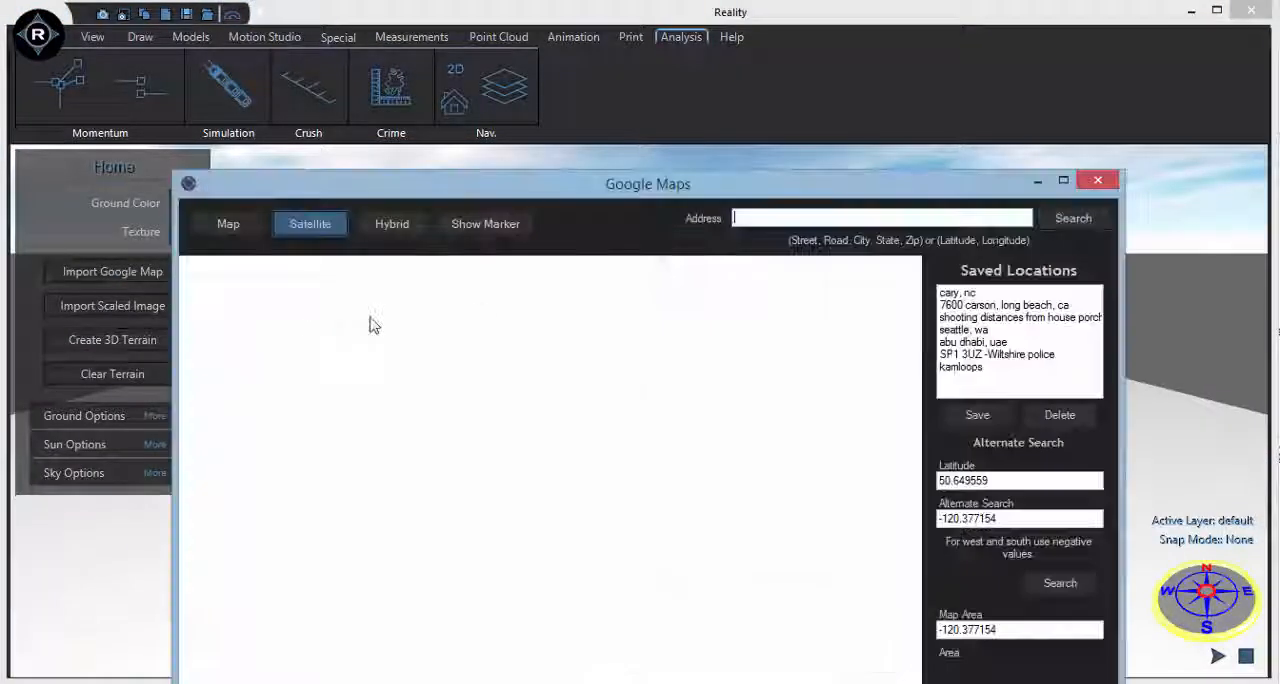
pyautogui.click(962, 292)
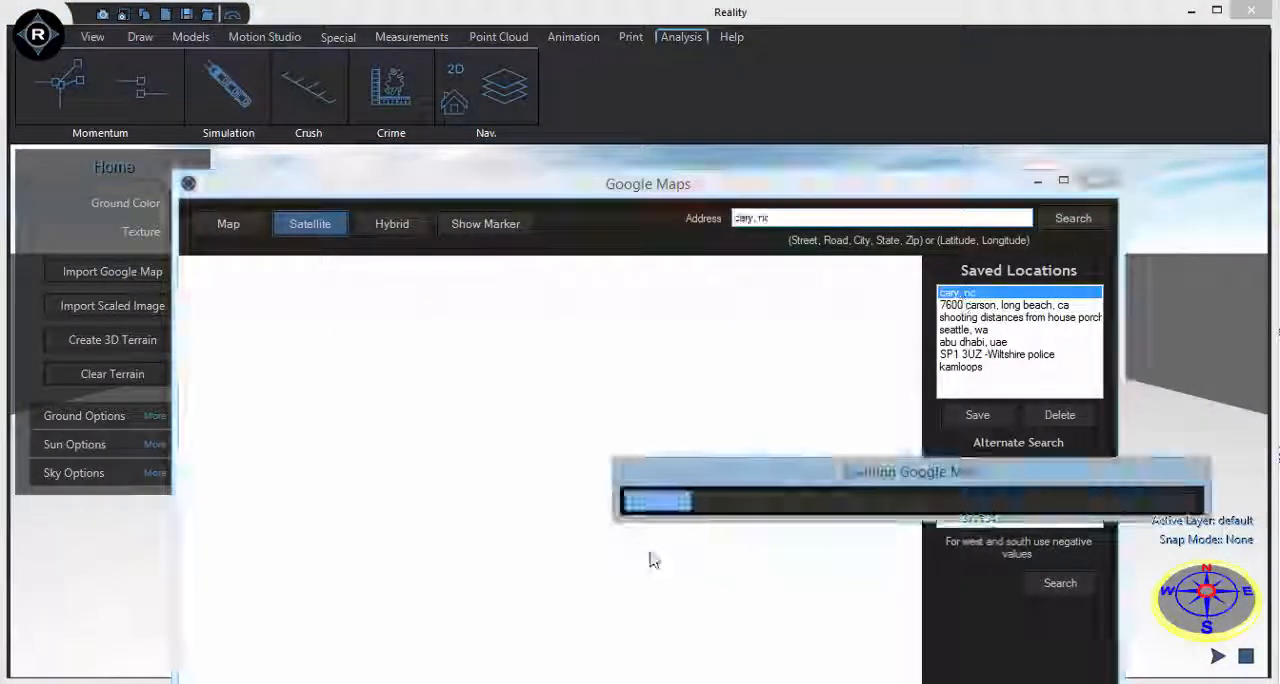
pyautogui.scroll(2, 632, 552)
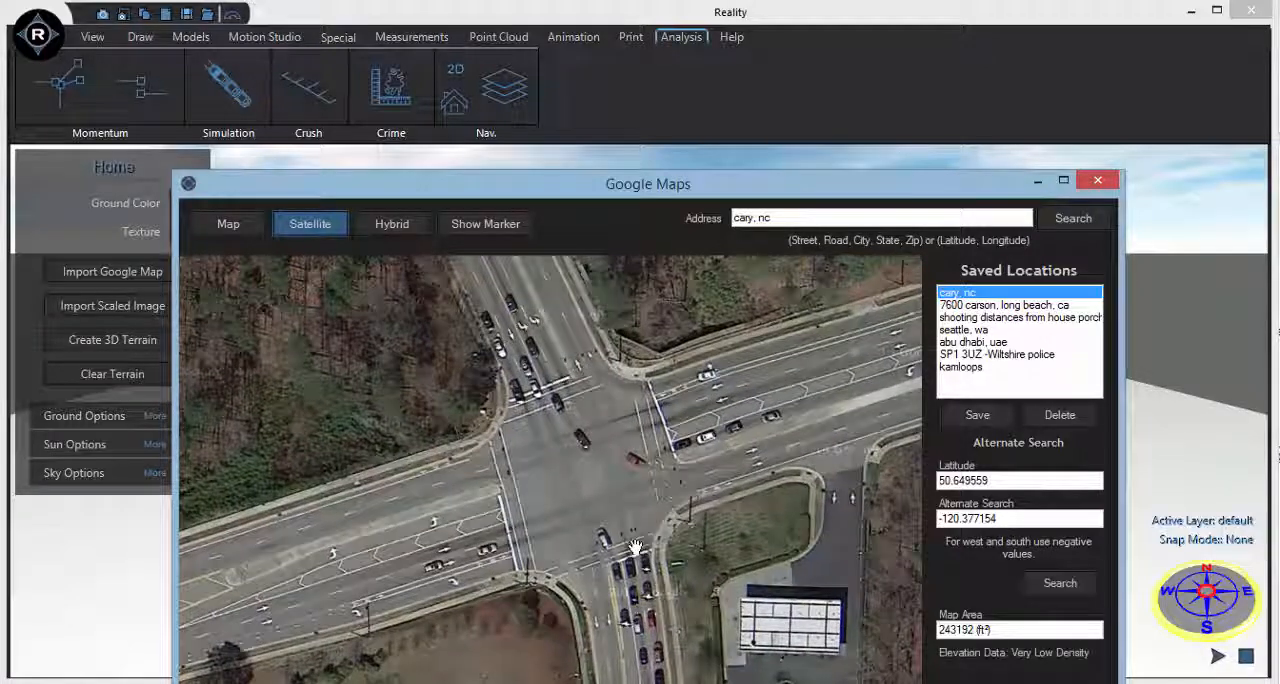
pyautogui.moveTo(644, 565); pyautogui.dragTo(648, 578)
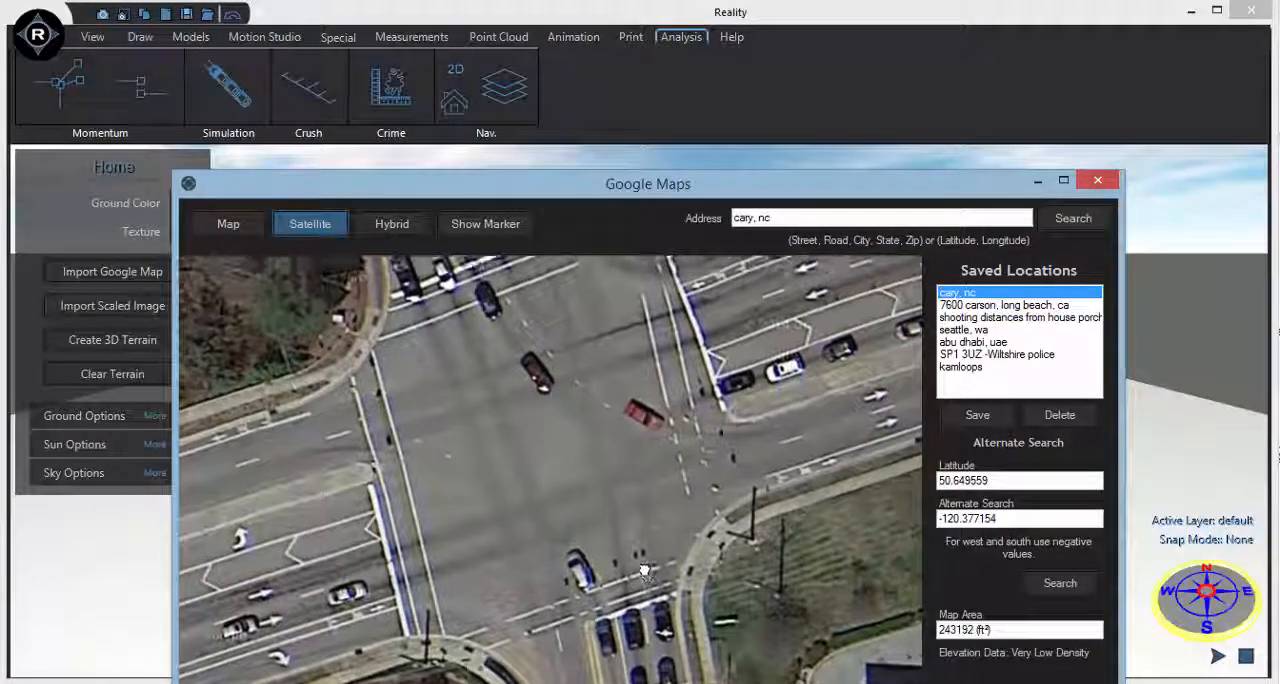
# Frame the whole intersection in the satellite map and import it into the scene.
pyautogui.moveTo(212, 171); pyautogui.dragTo(216, 6)
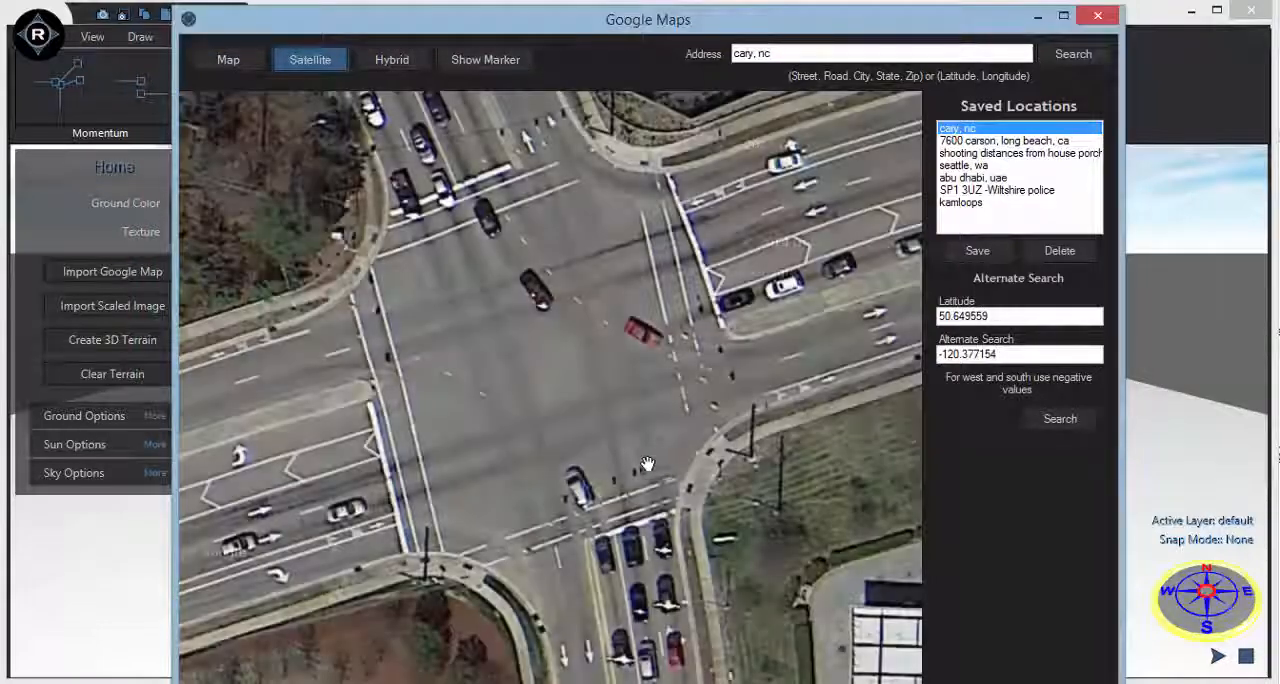
pyautogui.moveTo(675, 474); pyautogui.dragTo(759, 510)
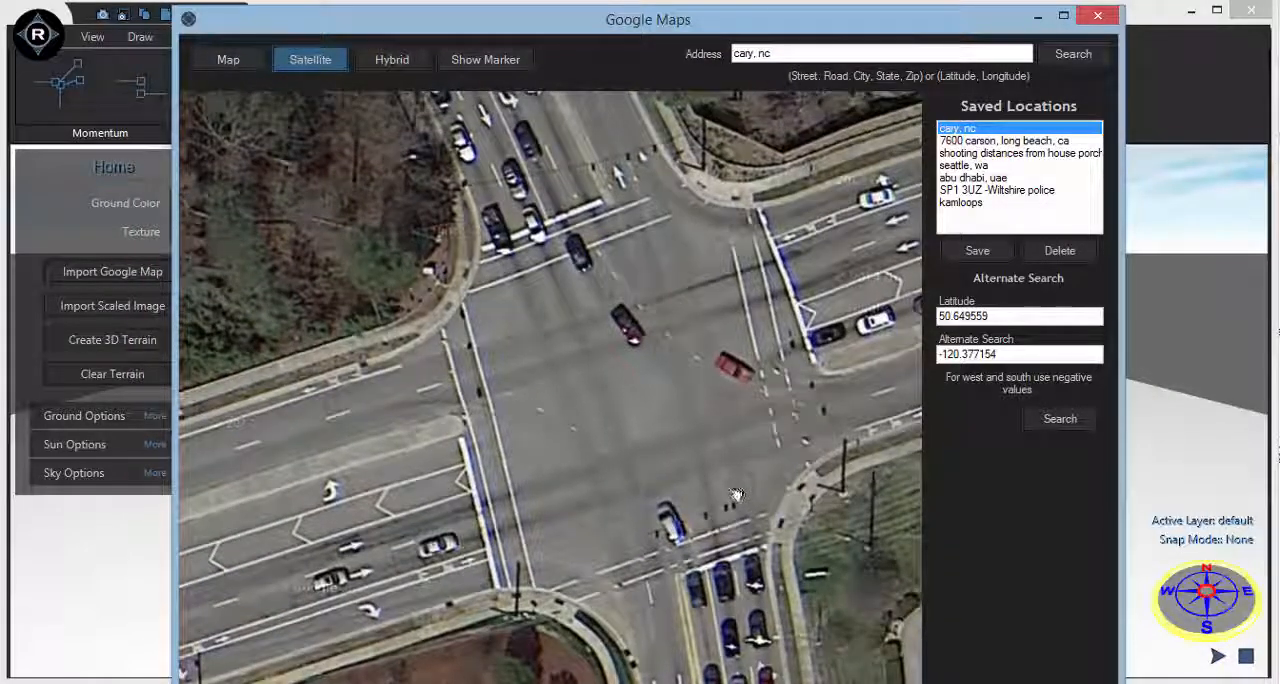
pyautogui.moveTo(820, 592); pyautogui.dragTo(757, 592)
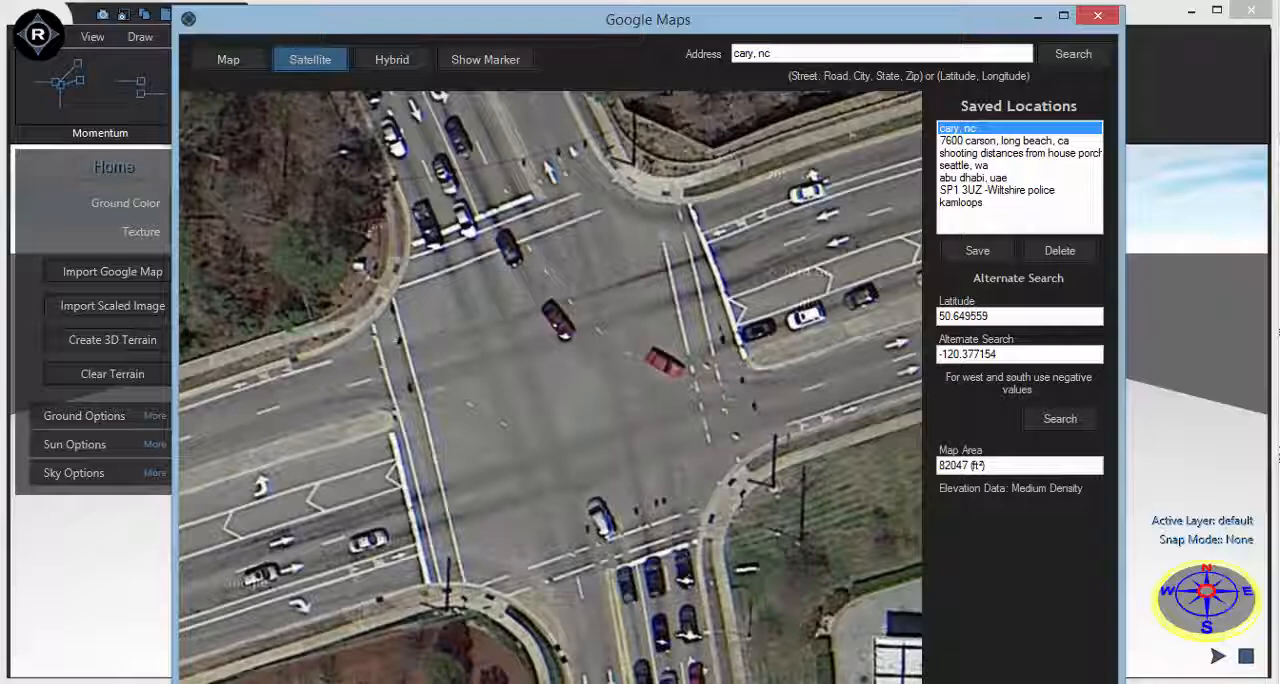
pyautogui.moveTo(552, 467); pyautogui.dragTo(575, 450)
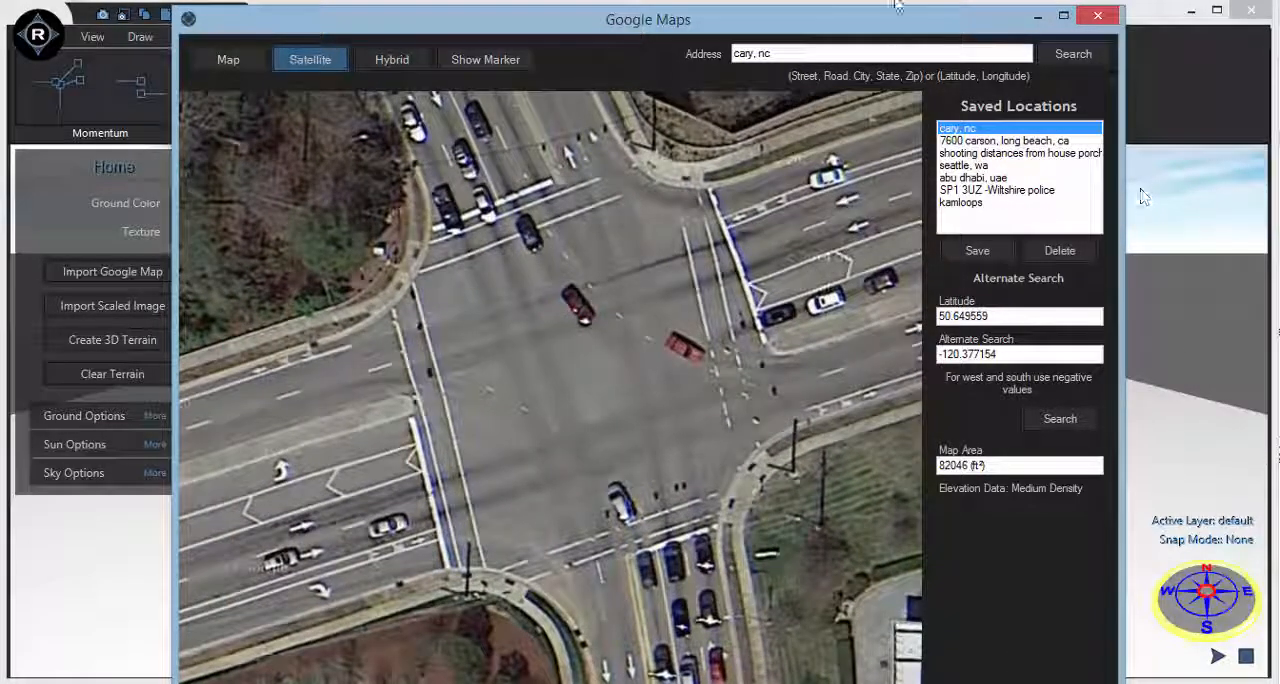
pyautogui.moveTo(900, 28); pyautogui.dragTo(728, 21)
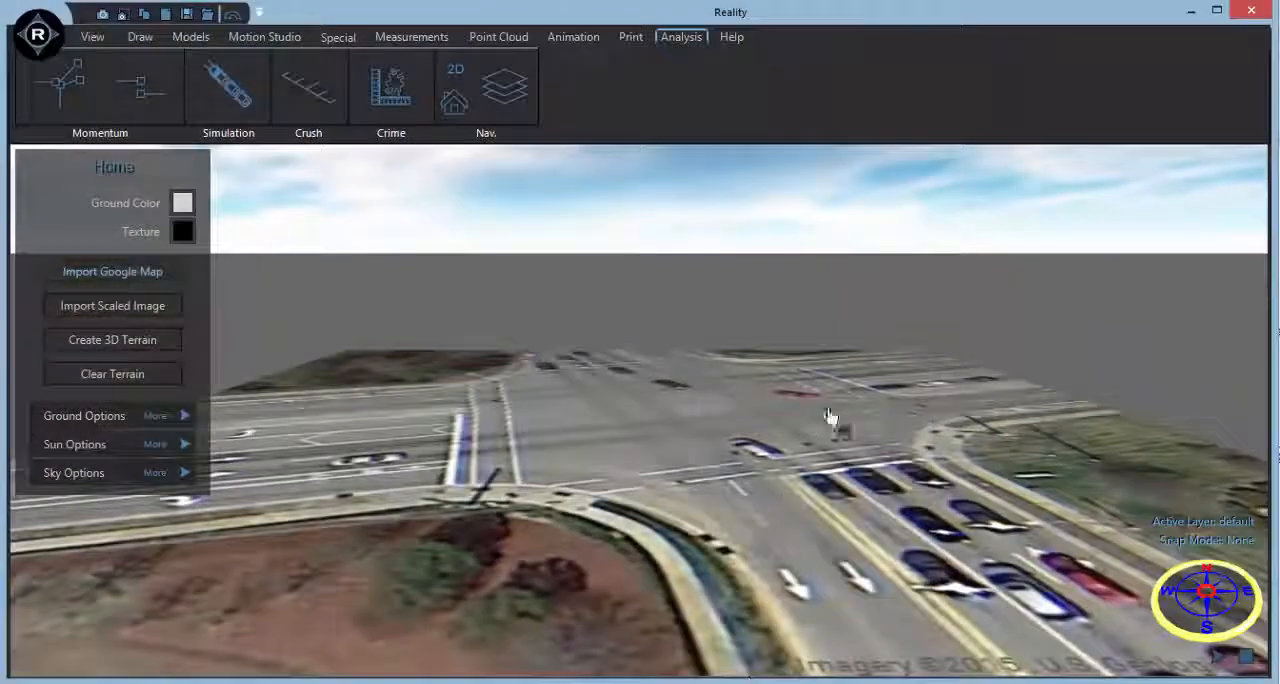
pyautogui.moveTo(834, 422); pyautogui.dragTo(871, 586, button='middle')
pyautogui.moveTo(791, 568); pyautogui.dragTo(840, 567)
pyautogui.moveTo(842, 416); pyautogui.dragTo(649, 642)
# Draw a dimension line about 66 ft long across the lanes of the road east of the intersection.
pyautogui.scroll(2, 863, 411)
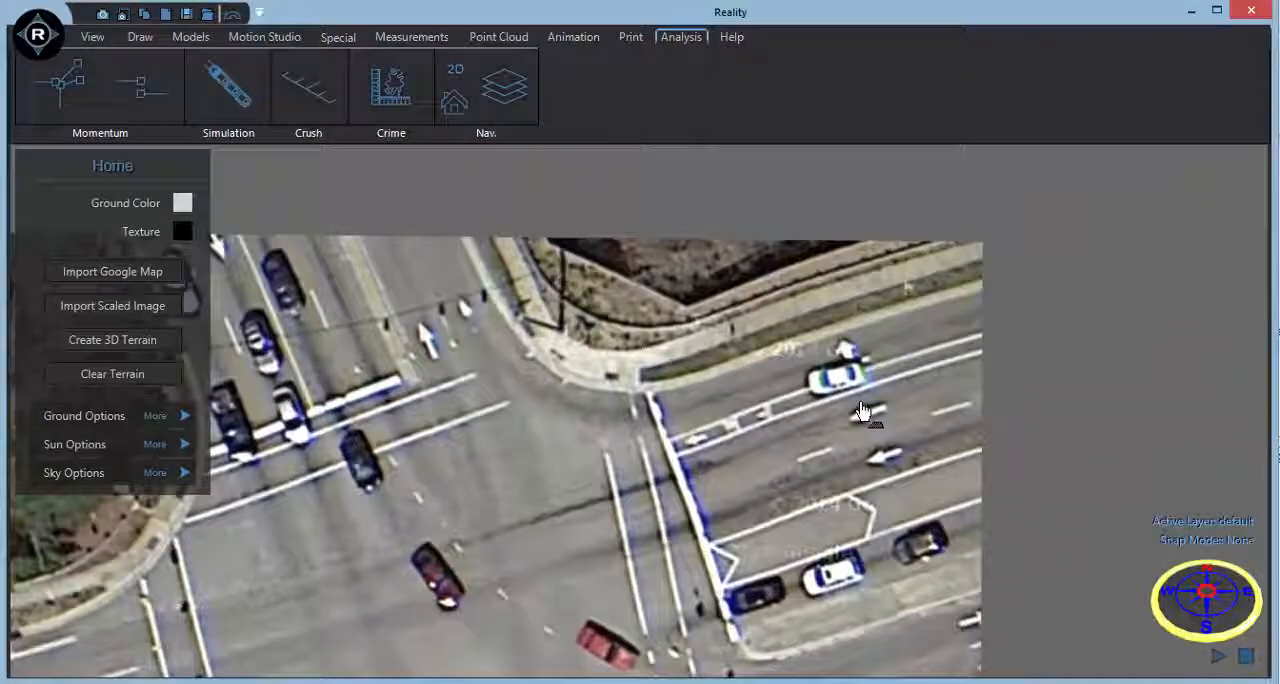
pyautogui.click(138, 37)
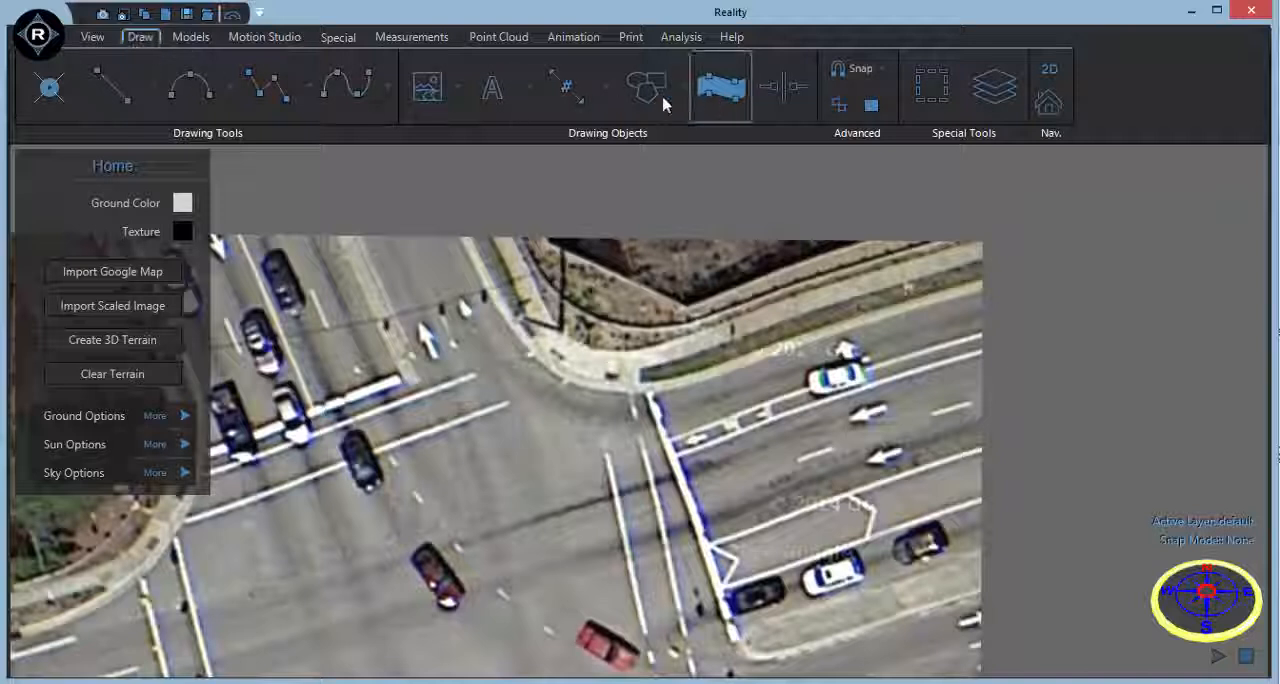
pyautogui.click(566, 88)
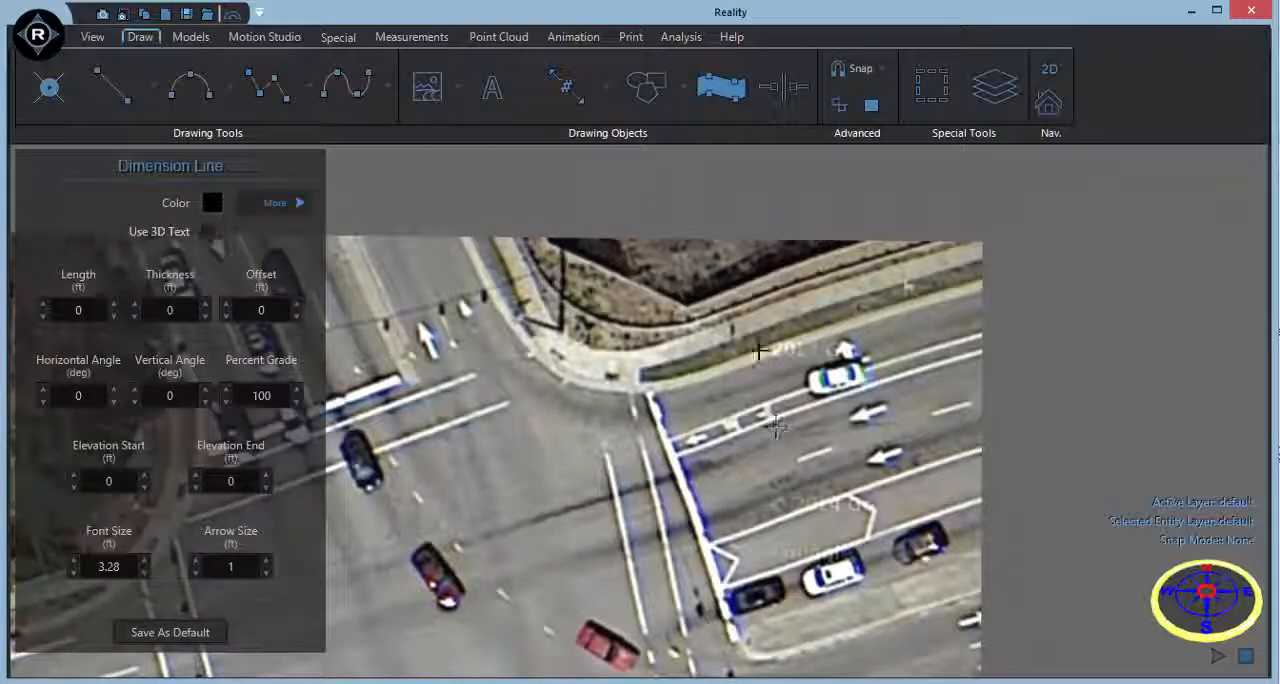
pyautogui.click(748, 366)
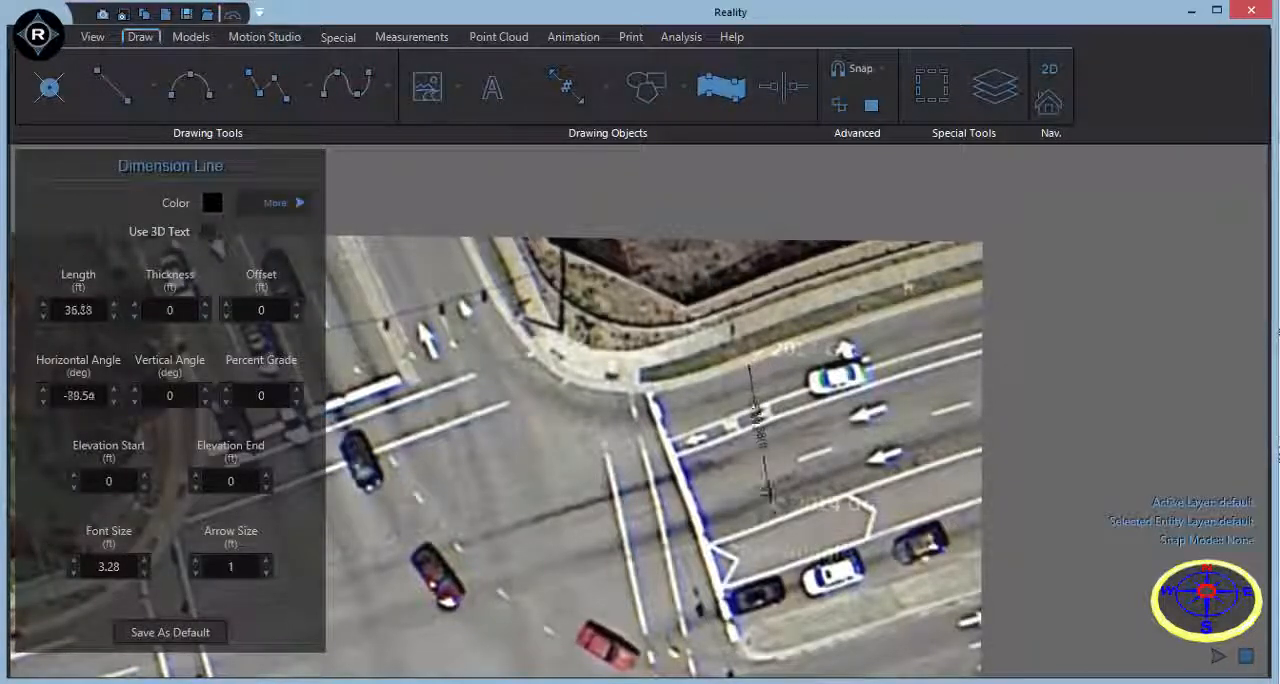
pyautogui.click(826, 605)
pyautogui.scroll(3, 762, 490)
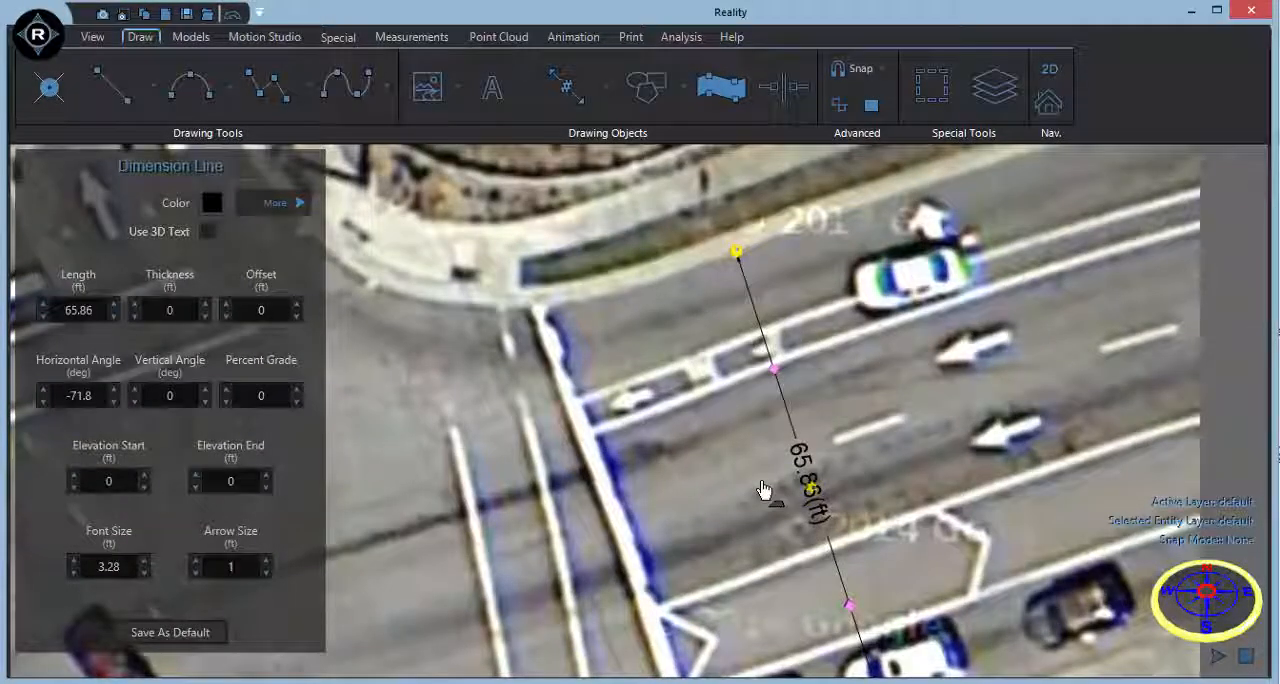
pyautogui.click(762, 490)
# Lock the Google Map layer.
pyautogui.scroll(-4, 764, 491)
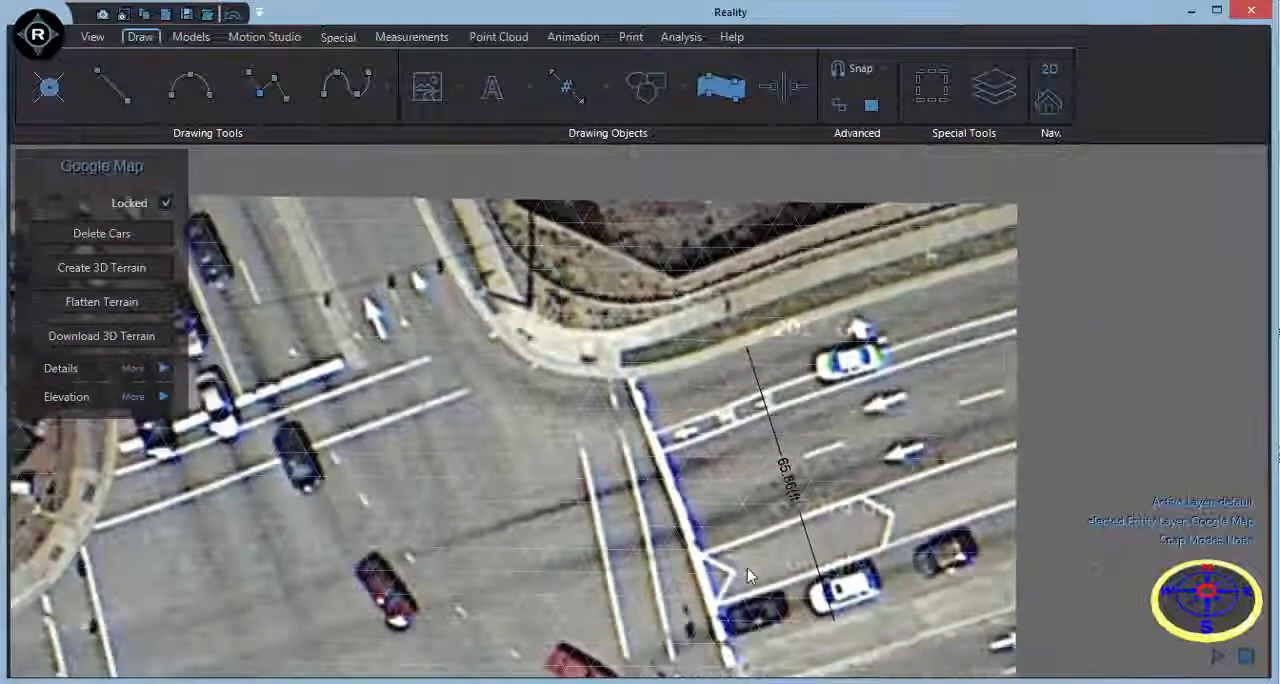
pyautogui.scroll(-2, 747, 570)
pyautogui.moveTo(738, 596); pyautogui.dragTo(979, 462, button='middle')
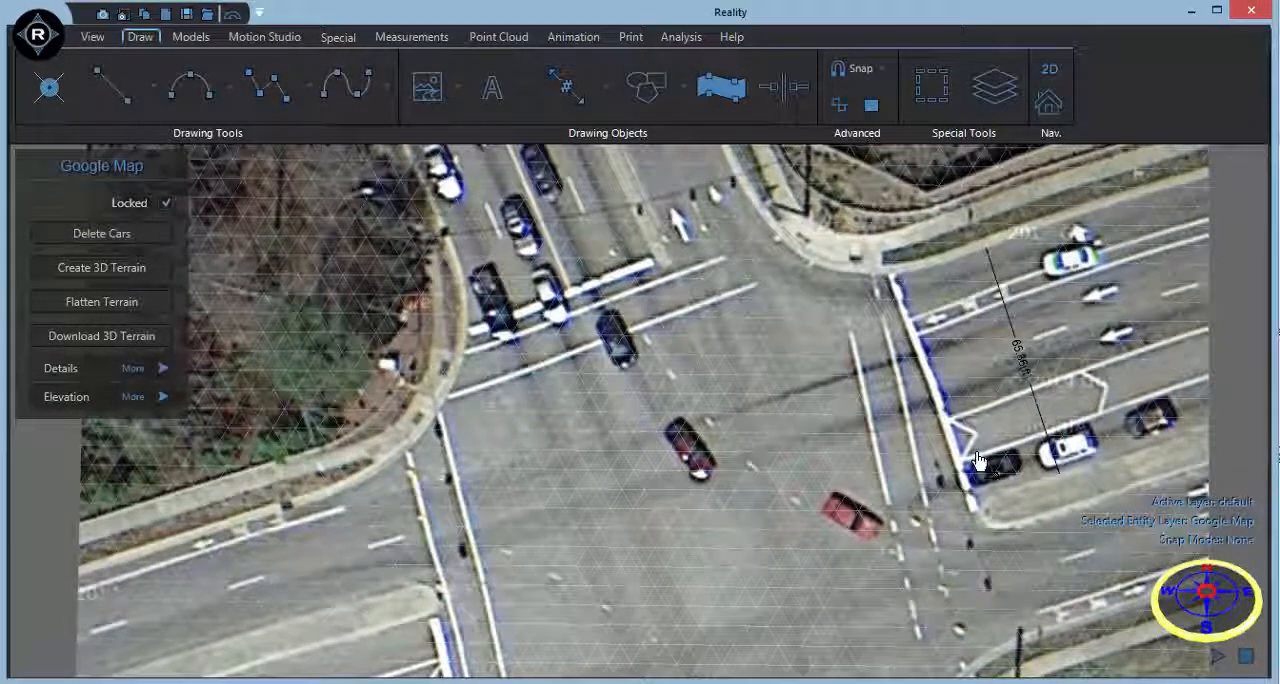
pyautogui.scroll(-2, 940, 490)
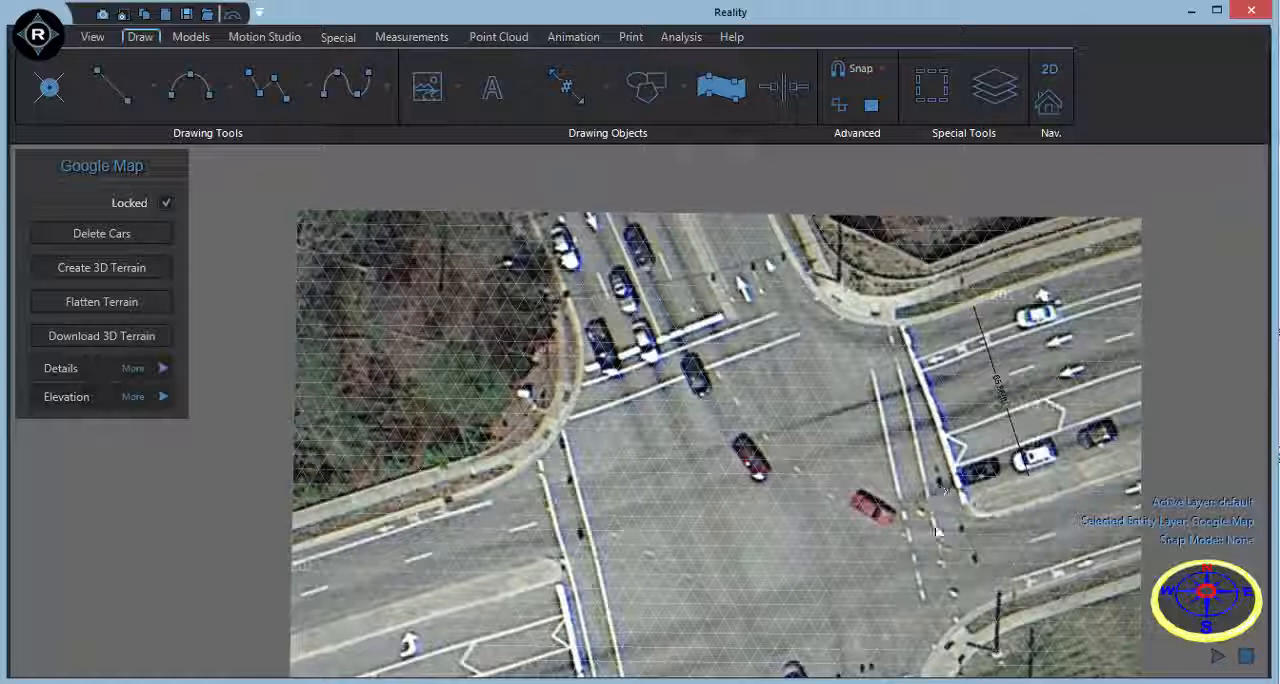
pyautogui.moveTo(937, 532); pyautogui.dragTo(933, 463, button='middle')
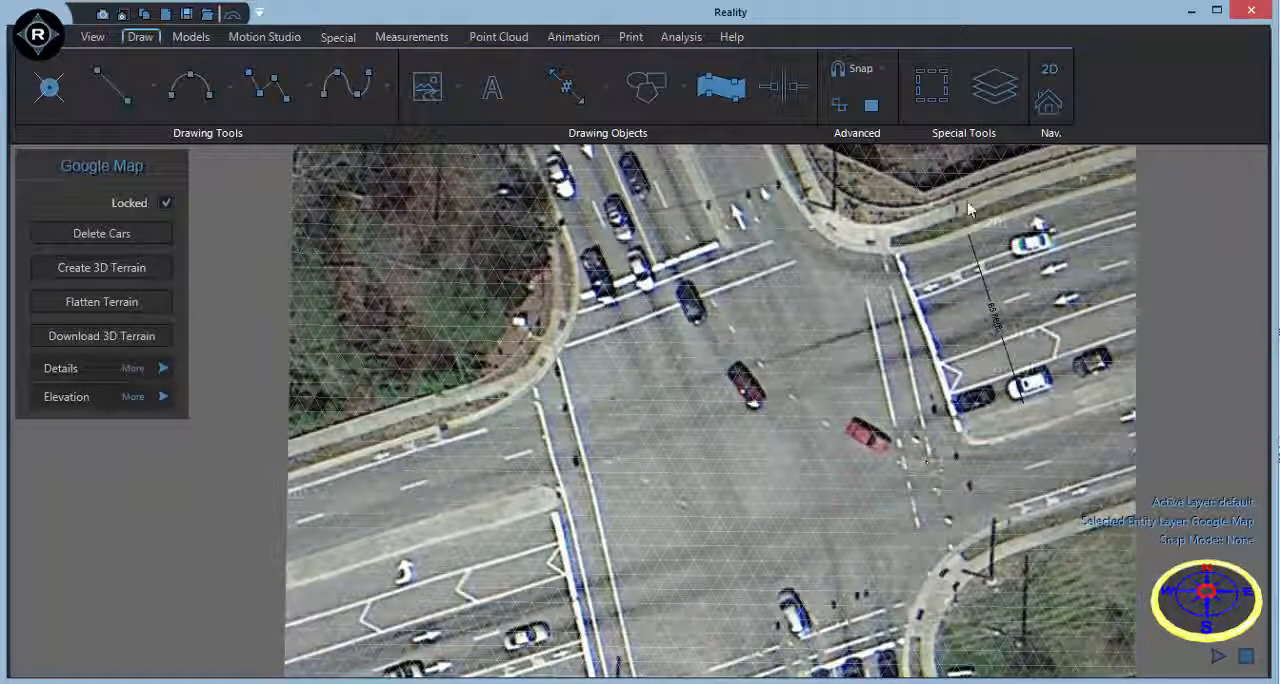
pyautogui.click(995, 87)
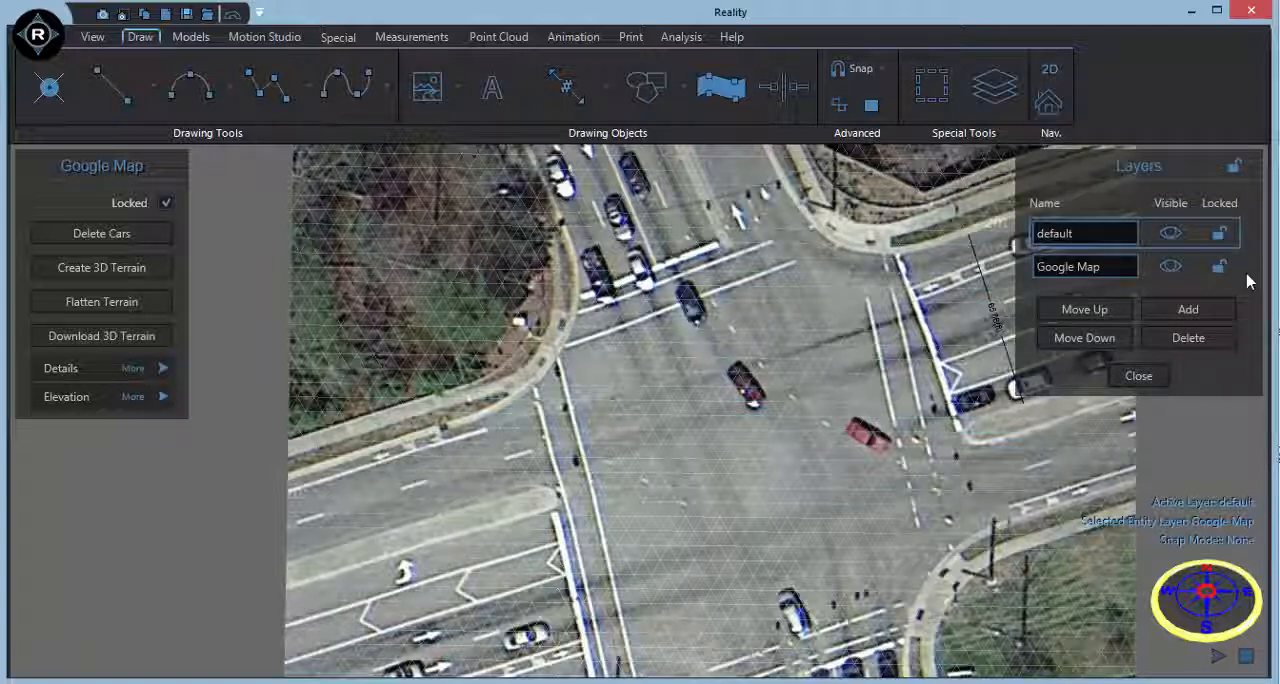
pyautogui.click(1219, 266)
# Remove the four vehicles in the middle and at the crosswalks of the intersection from the map image, and close the layer list.
pyautogui.click(122, 238)
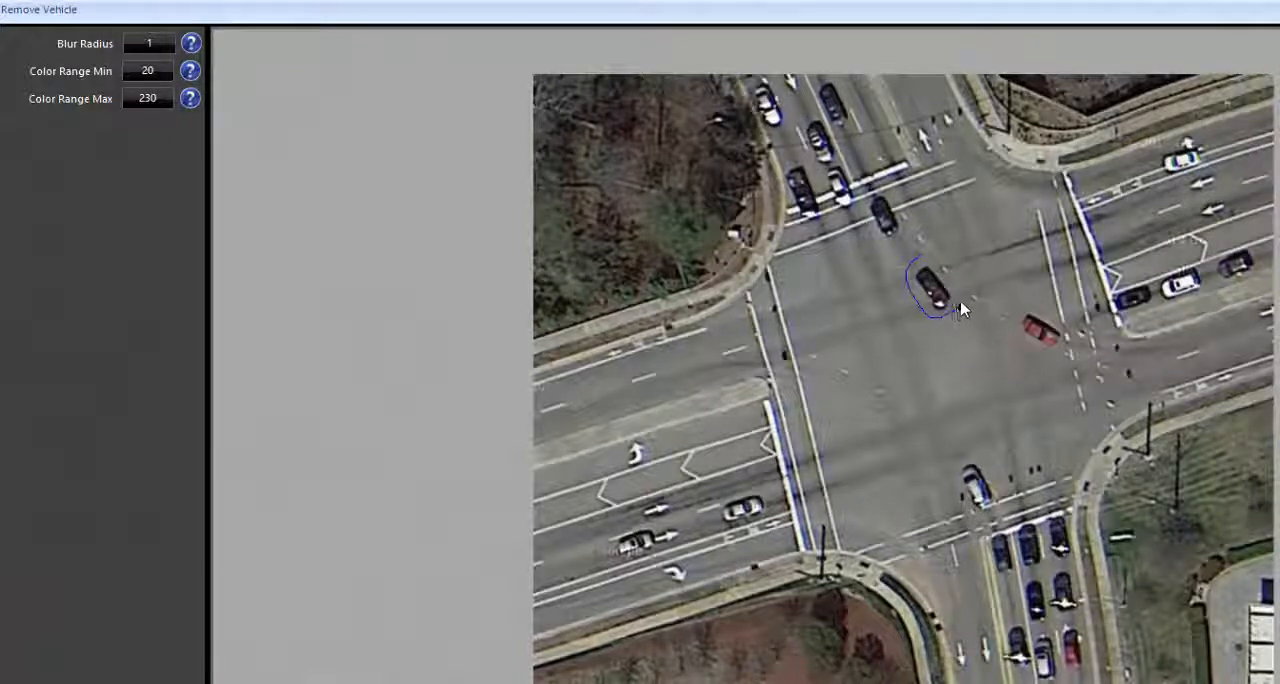
pyautogui.moveTo(960, 310); pyautogui.dragTo(966, 308)
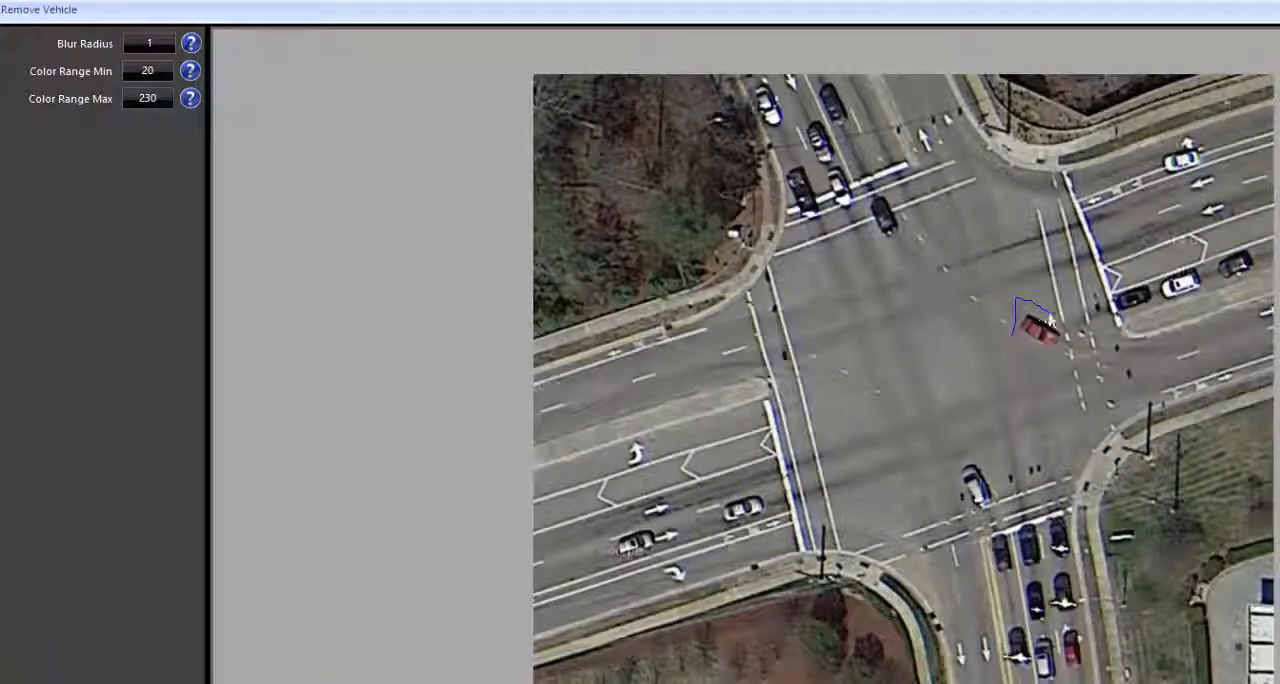
pyautogui.moveTo(1068, 357); pyautogui.dragTo(1015, 338)
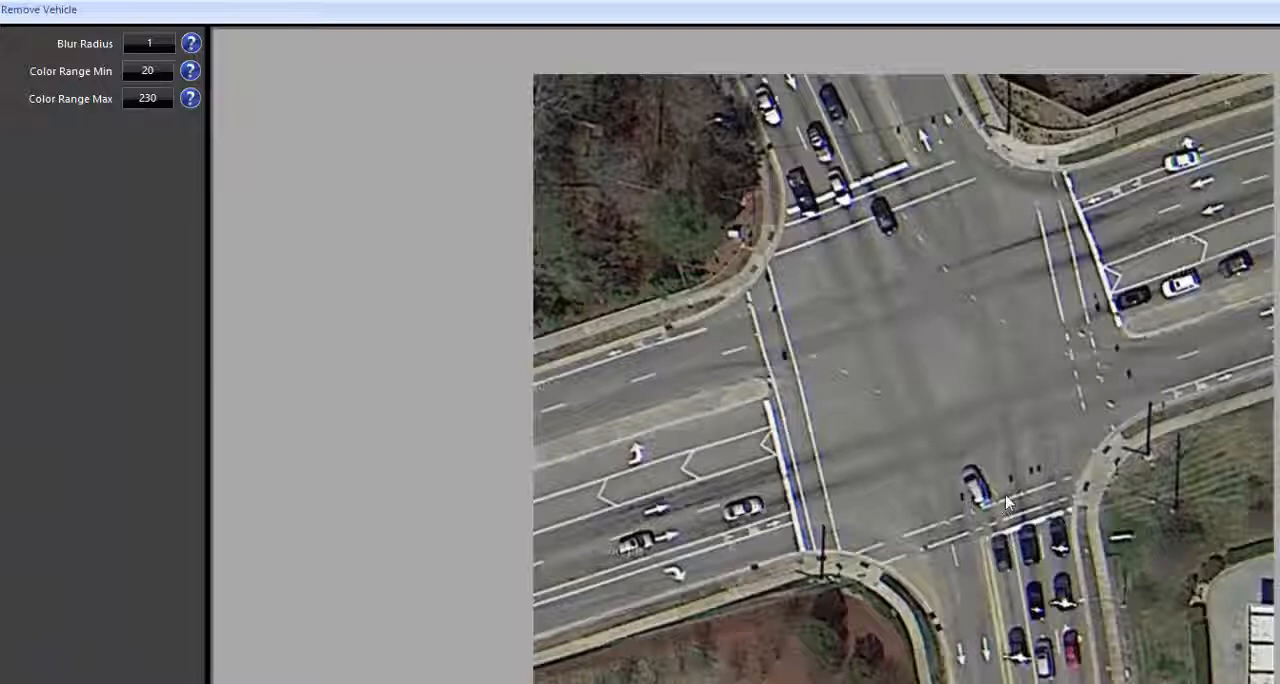
pyautogui.moveTo(950, 481)
pyautogui.mouseDown()
pyautogui.moveTo(948, 517)
pyautogui.moveTo(998, 503)
pyautogui.mouseUp()
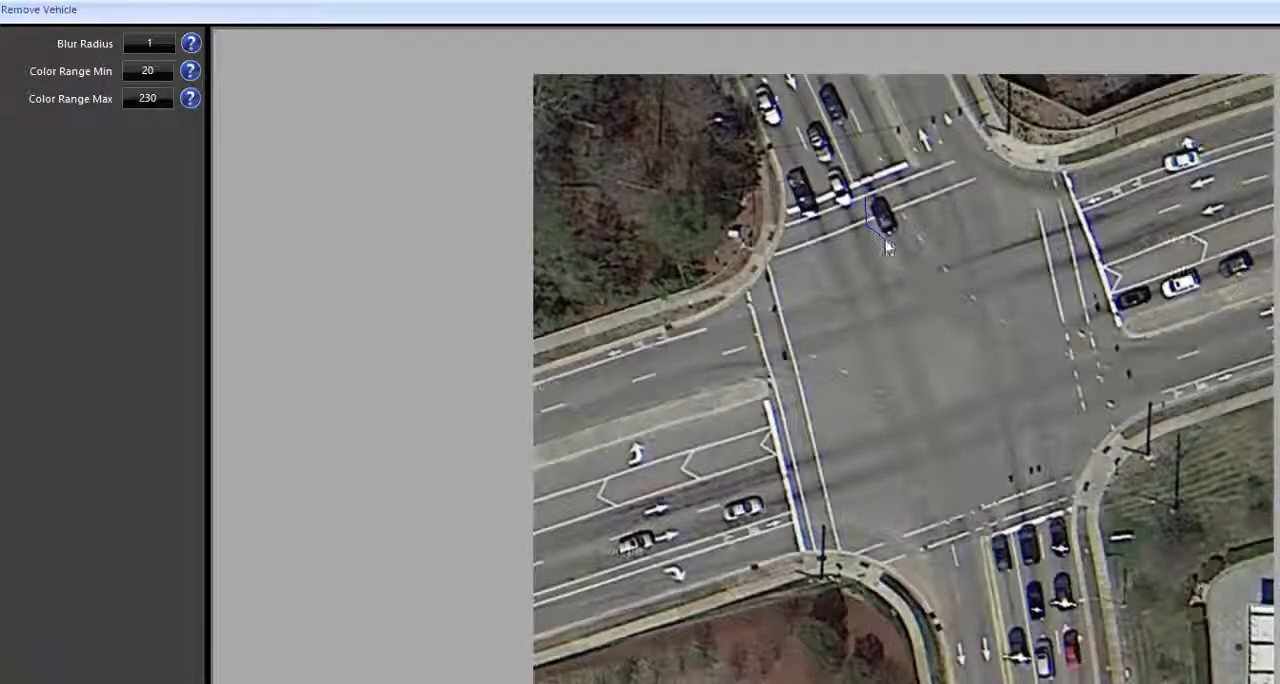
pyautogui.moveTo(903, 238); pyautogui.dragTo(878, 200)
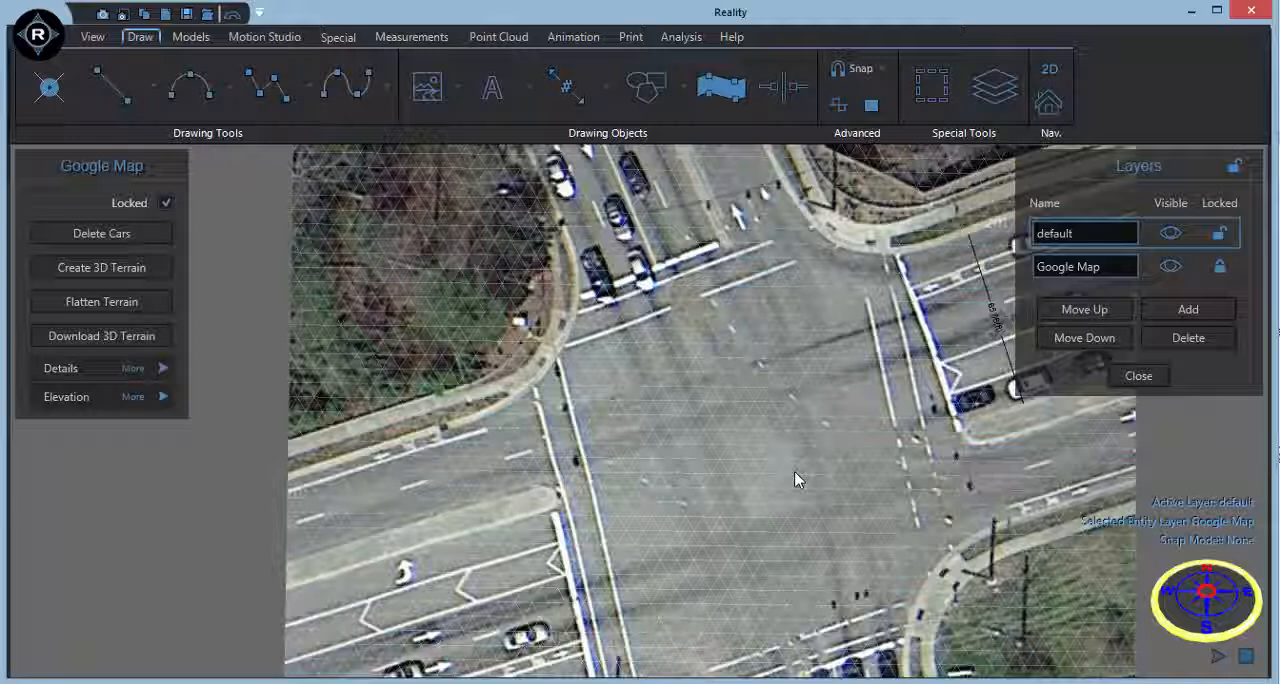
pyautogui.moveTo(795, 480); pyautogui.dragTo(740, 487, button='middle')
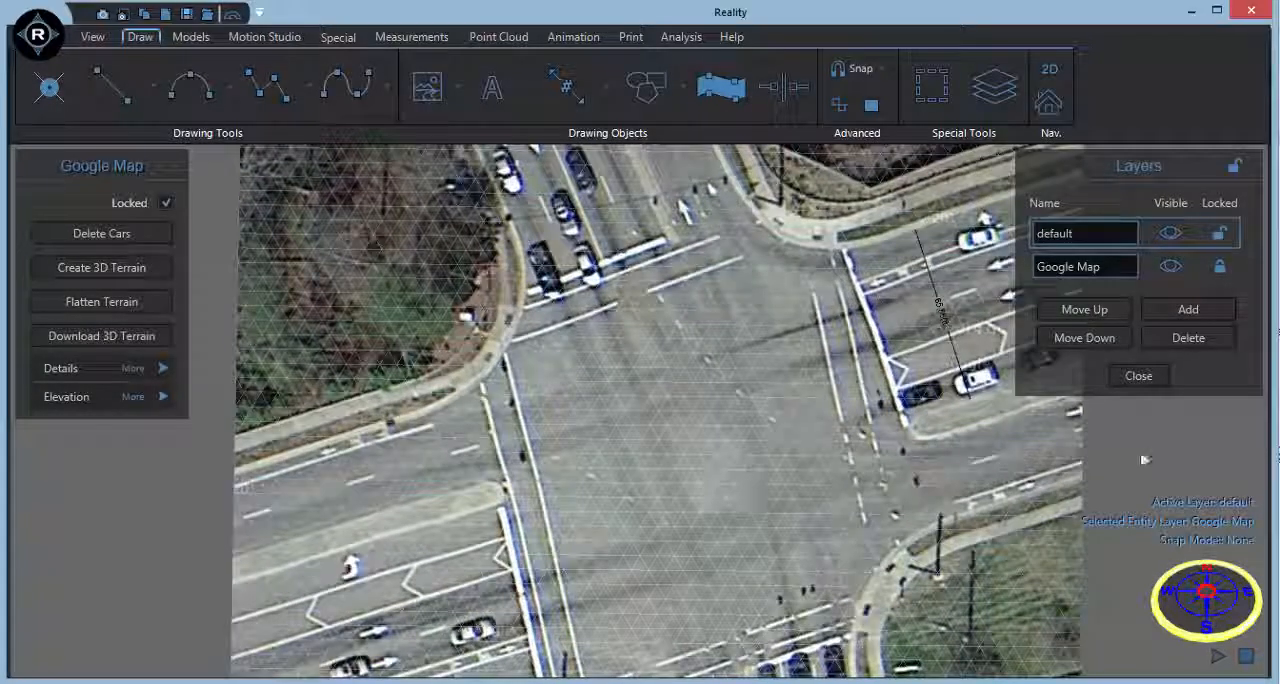
pyautogui.click(1139, 377)
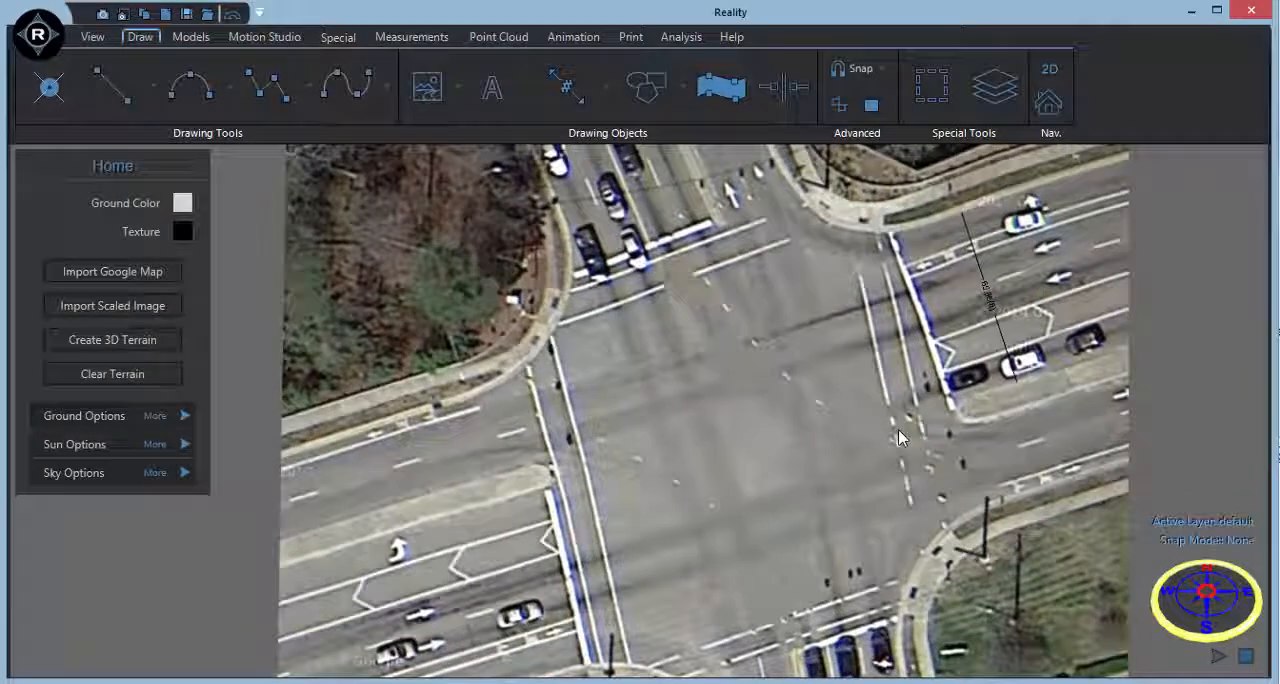
# Import the exponentData.csv measurement log from the training files folder as ARAS 360 CSV with units in feet.
pyautogui.moveTo(889, 431); pyautogui.dragTo(856, 405, button='middle')
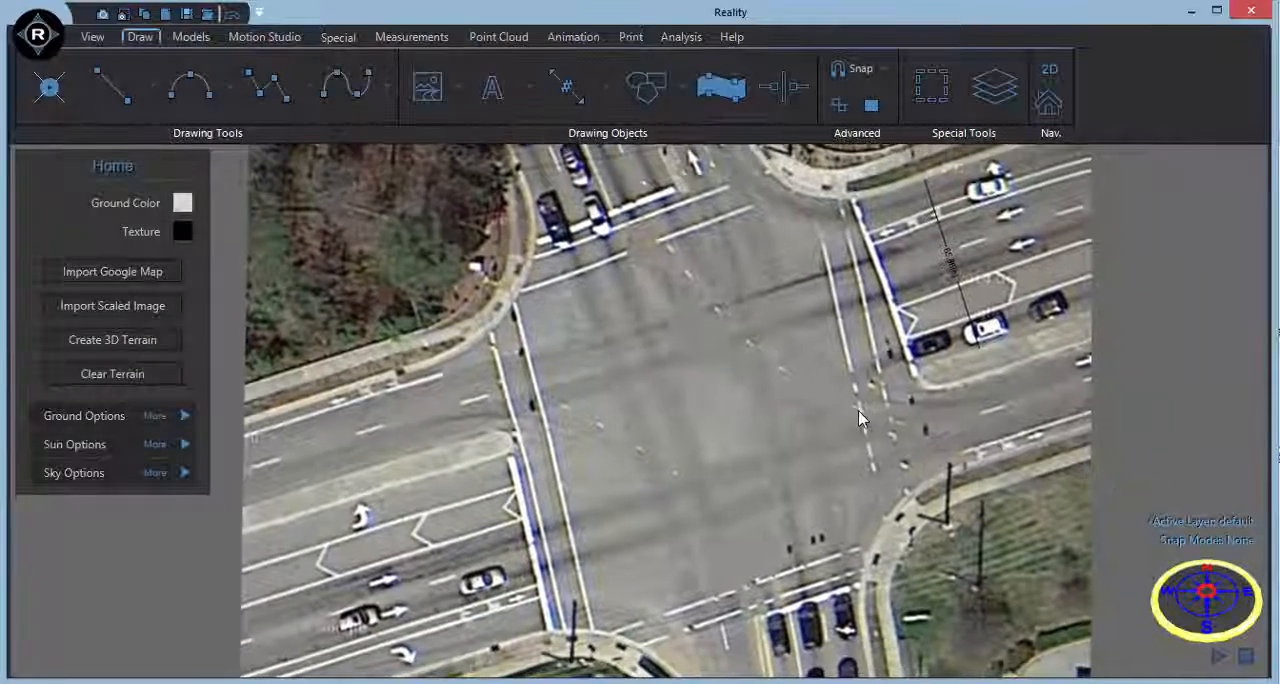
pyautogui.click(392, 40)
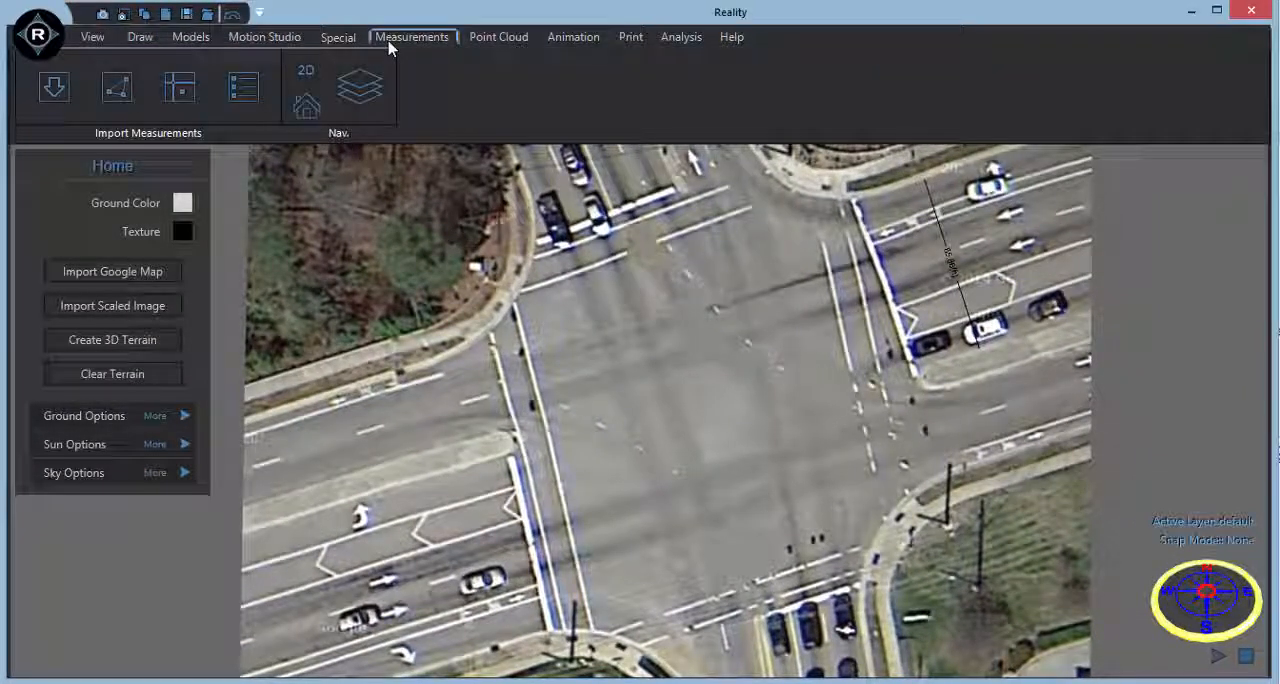
pyautogui.click(54, 90)
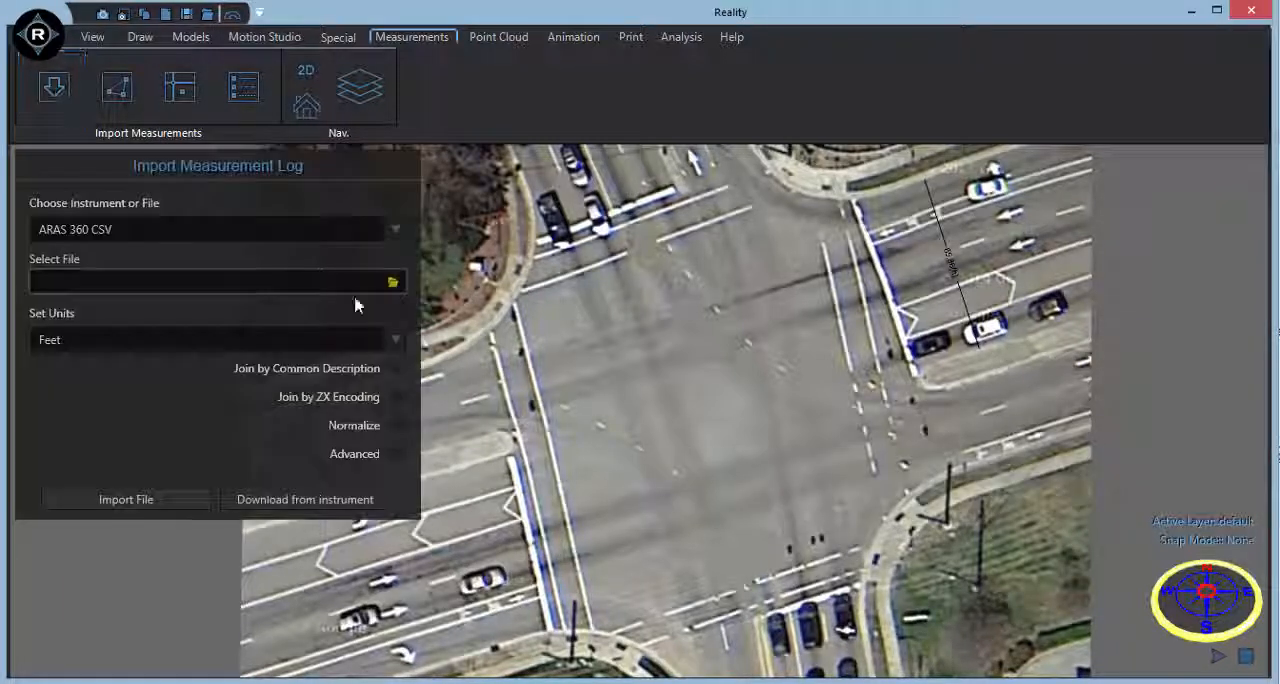
pyautogui.click(360, 233)
pyautogui.moveTo(397, 262)
pyautogui.mouseDown()
pyautogui.moveTo(397, 508)
pyautogui.moveTo(397, 256)
pyautogui.mouseUp()
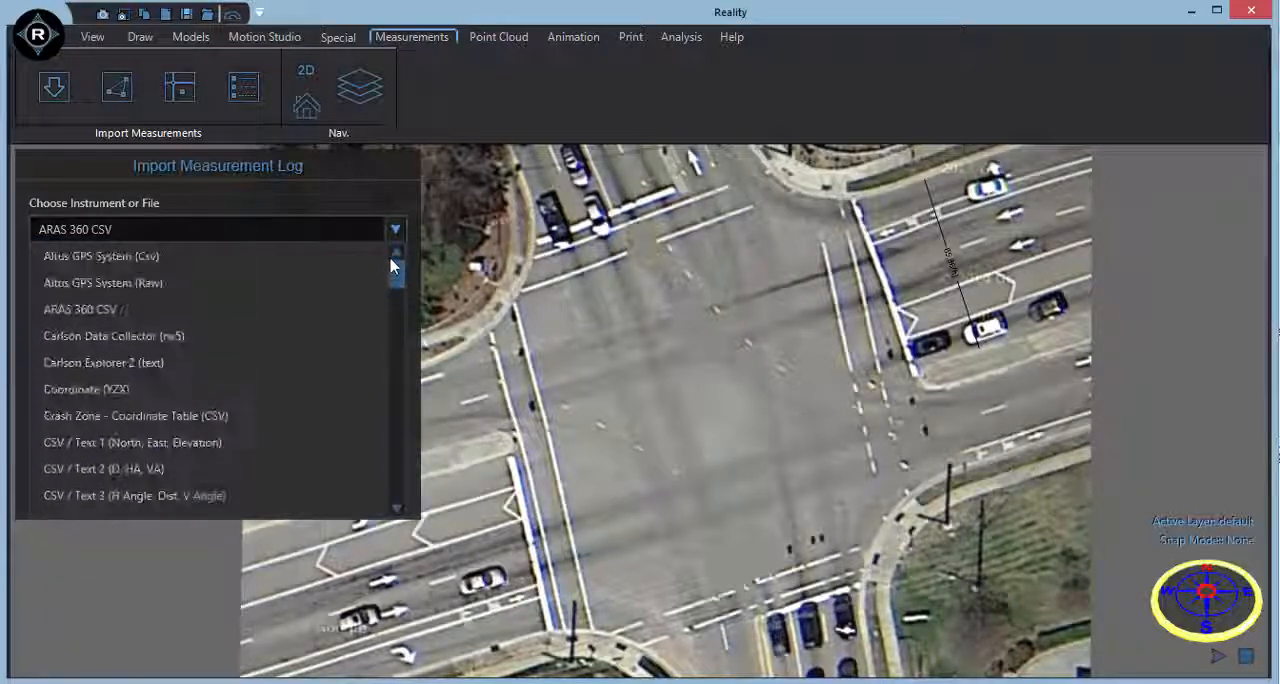
pyautogui.click(358, 236)
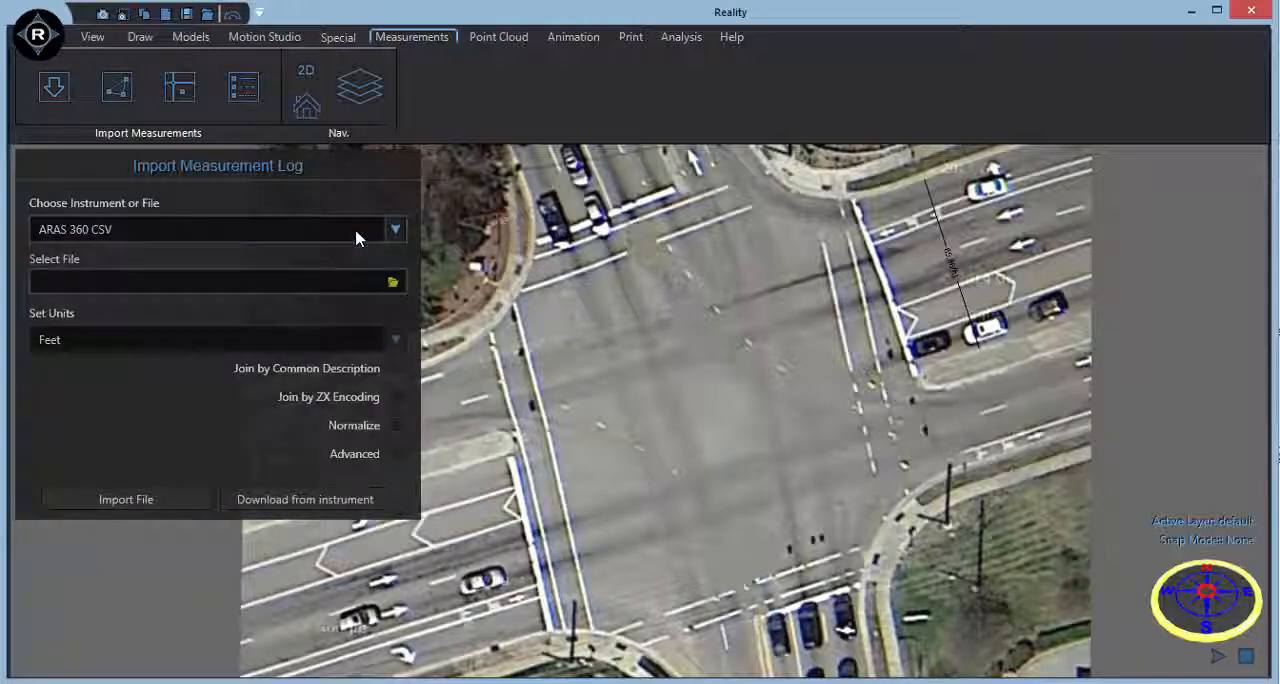
pyautogui.click(392, 282)
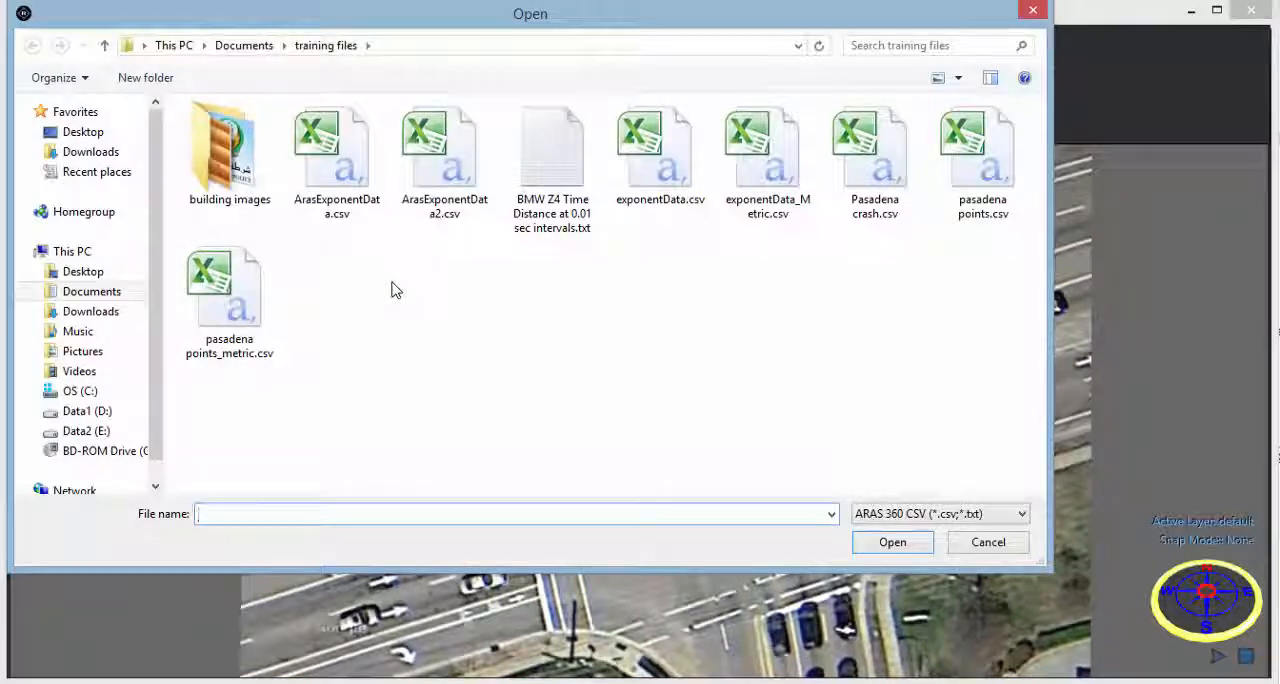
pyautogui.click(680, 188)
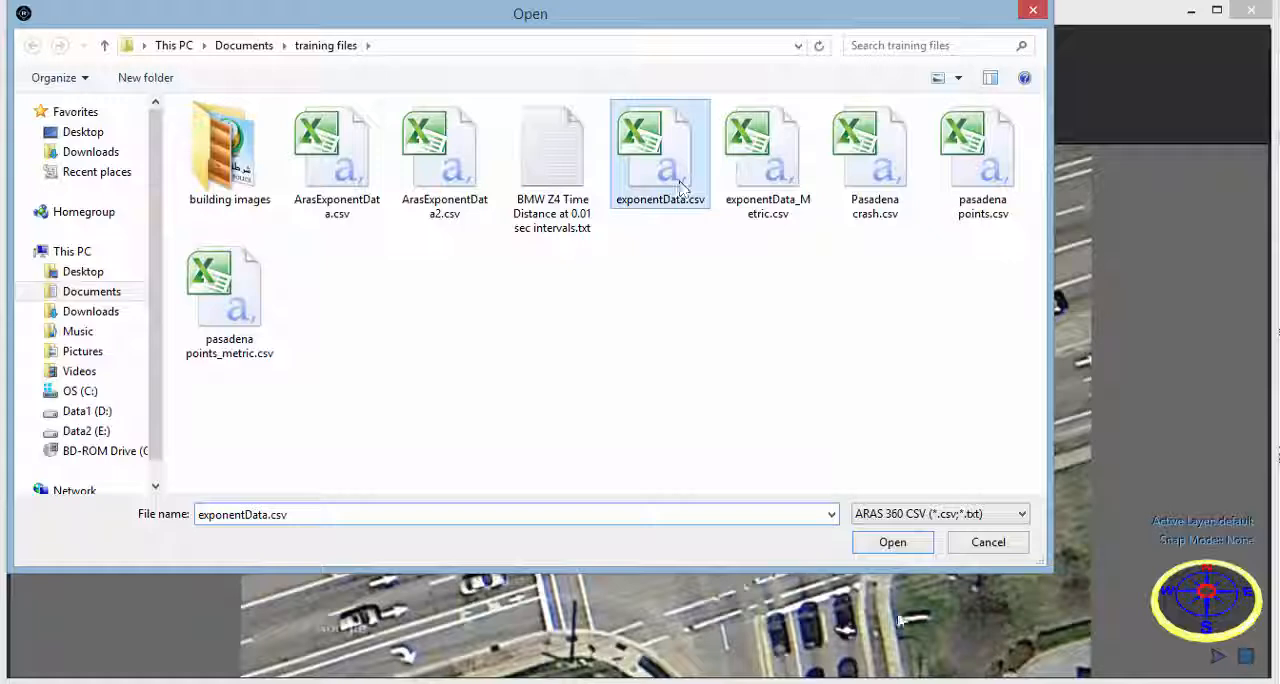
pyautogui.click(888, 546)
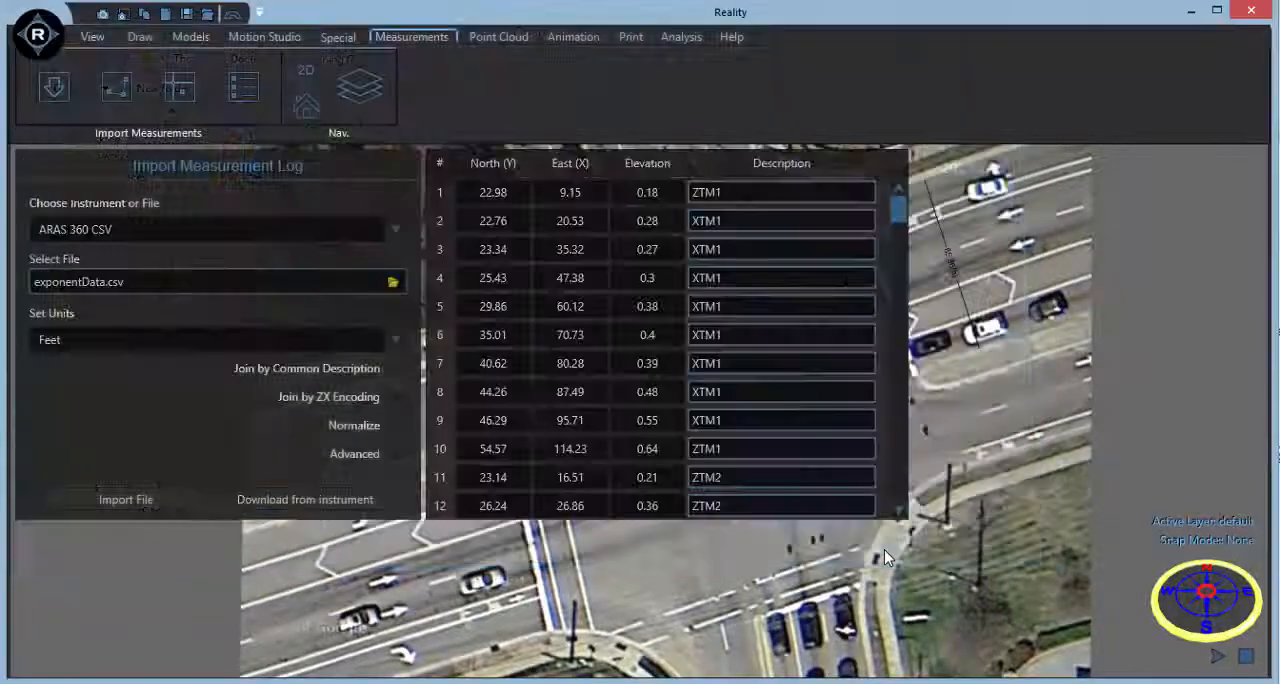
pyautogui.click(176, 508)
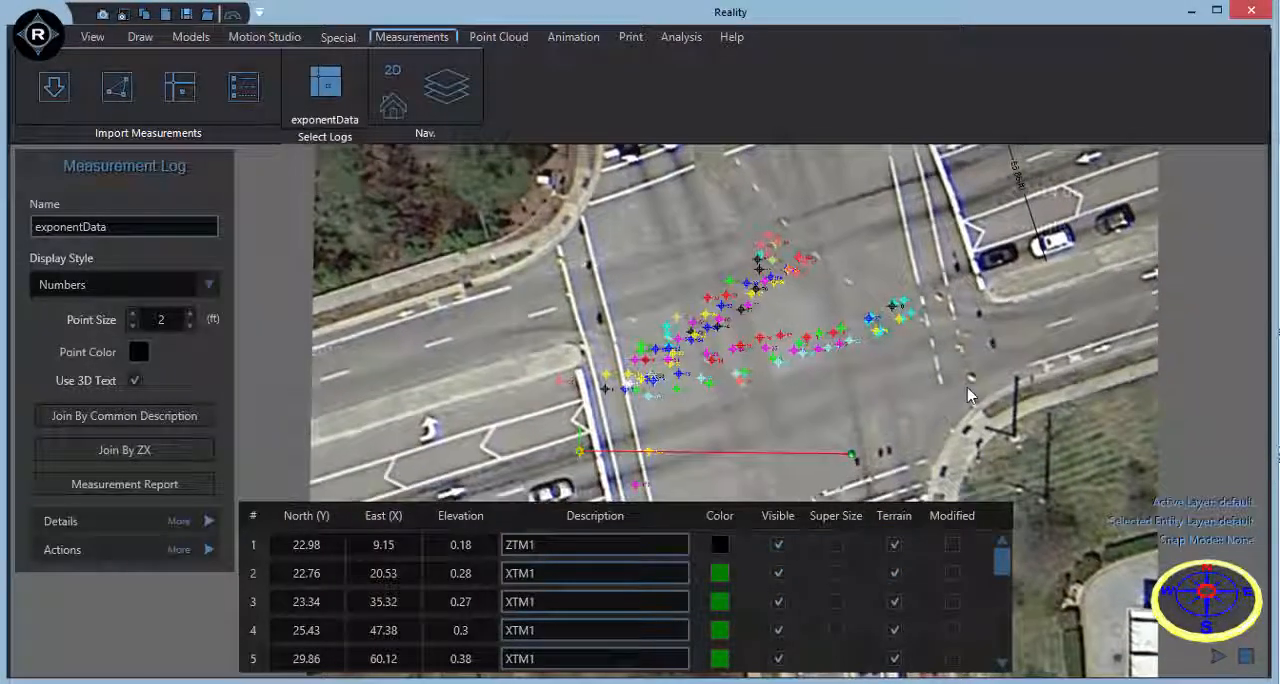
# Move the imported measurement points east into the intersection and rotate them counterclockwise to match the direction of the east-west road.
pyautogui.moveTo(968, 387); pyautogui.dragTo(996, 370, button='middle')
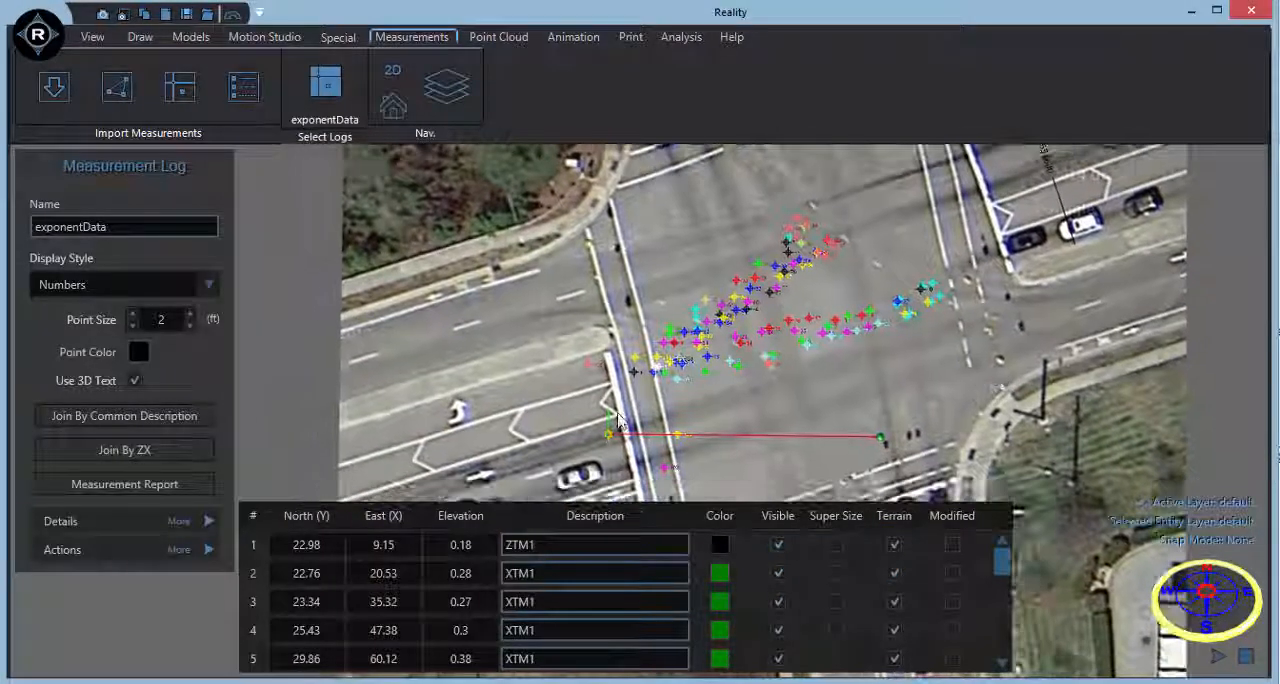
pyautogui.moveTo(604, 437); pyautogui.dragTo(804, 374, button='middle')
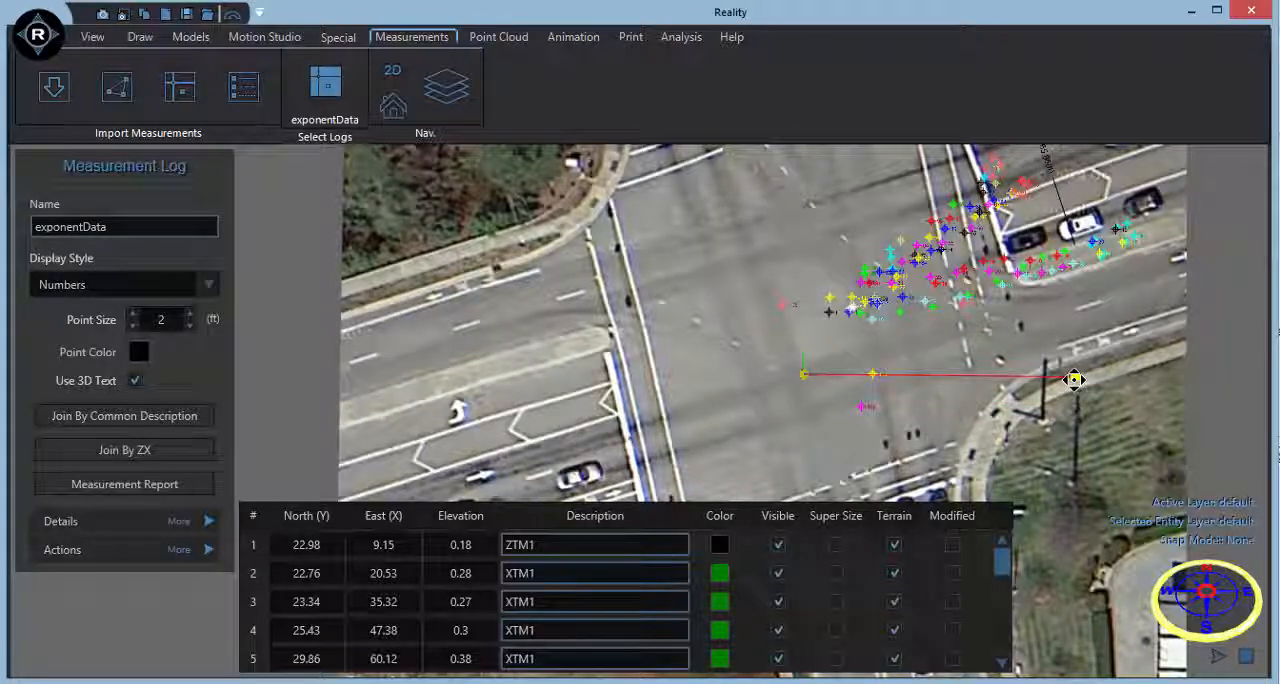
pyautogui.moveTo(1073, 379); pyautogui.dragTo(1063, 297)
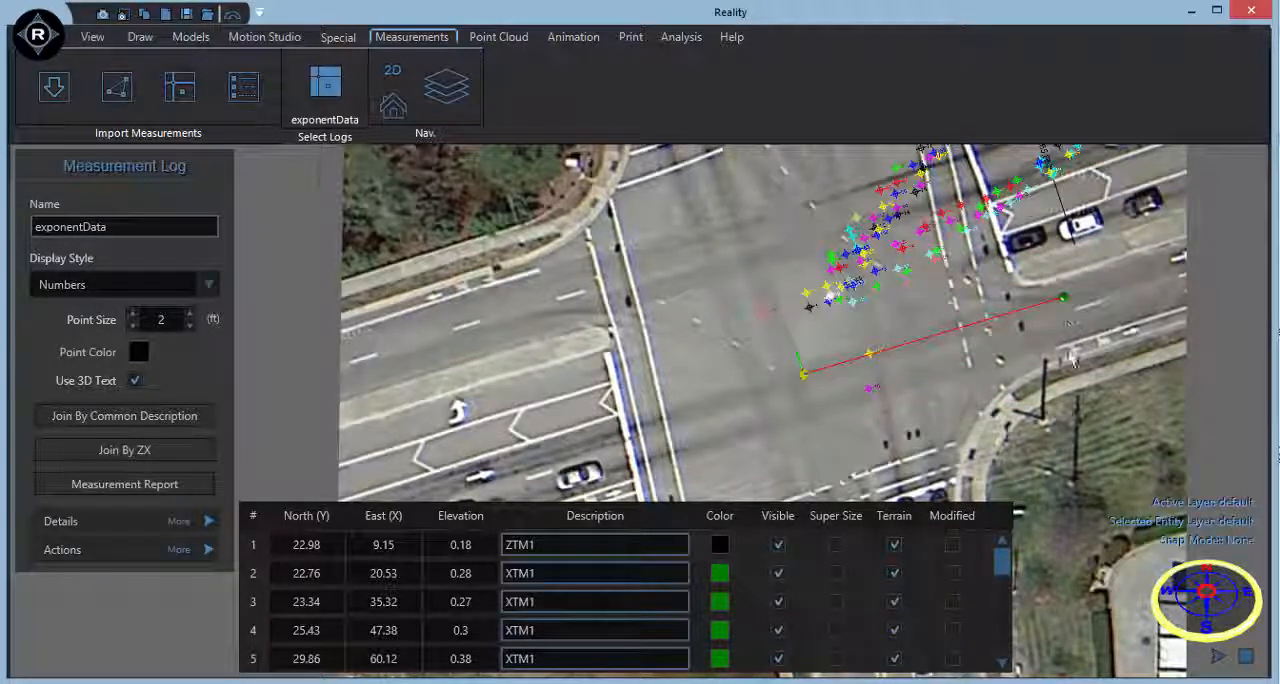
pyautogui.moveTo(1070, 356); pyautogui.dragTo(1042, 390, button='middle')
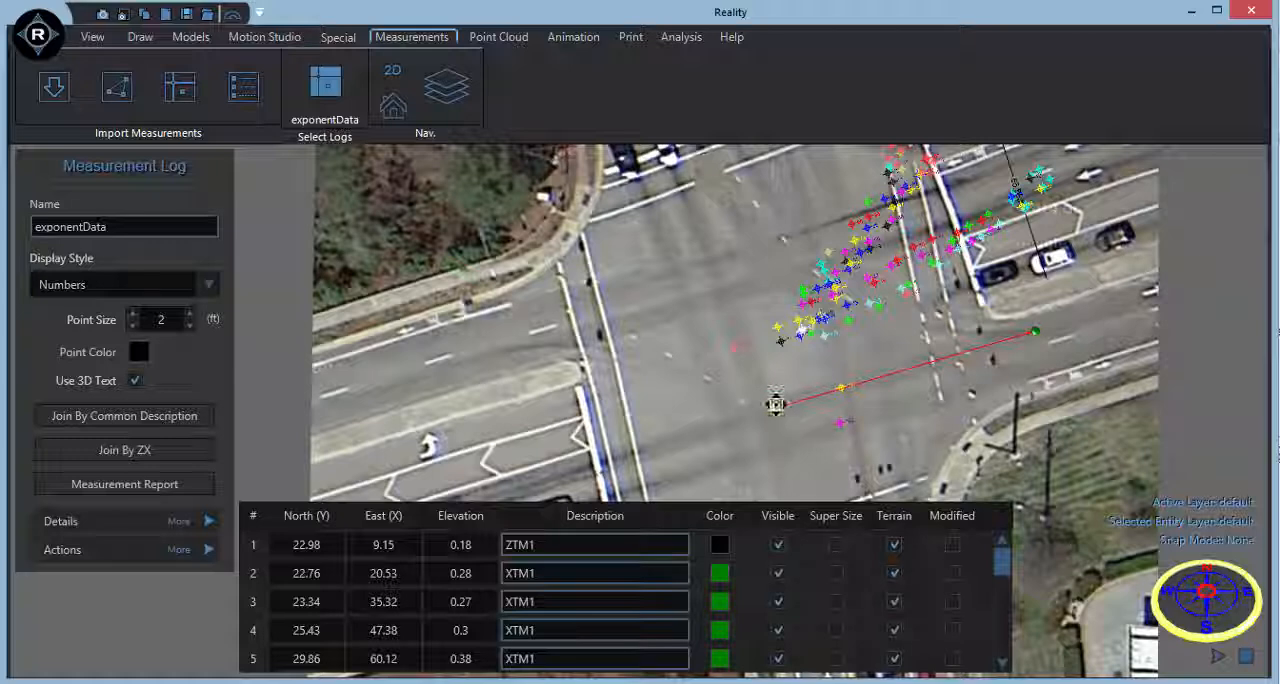
pyautogui.moveTo(776, 404); pyautogui.dragTo(775, 414)
pyautogui.scroll(-1, 862, 395)
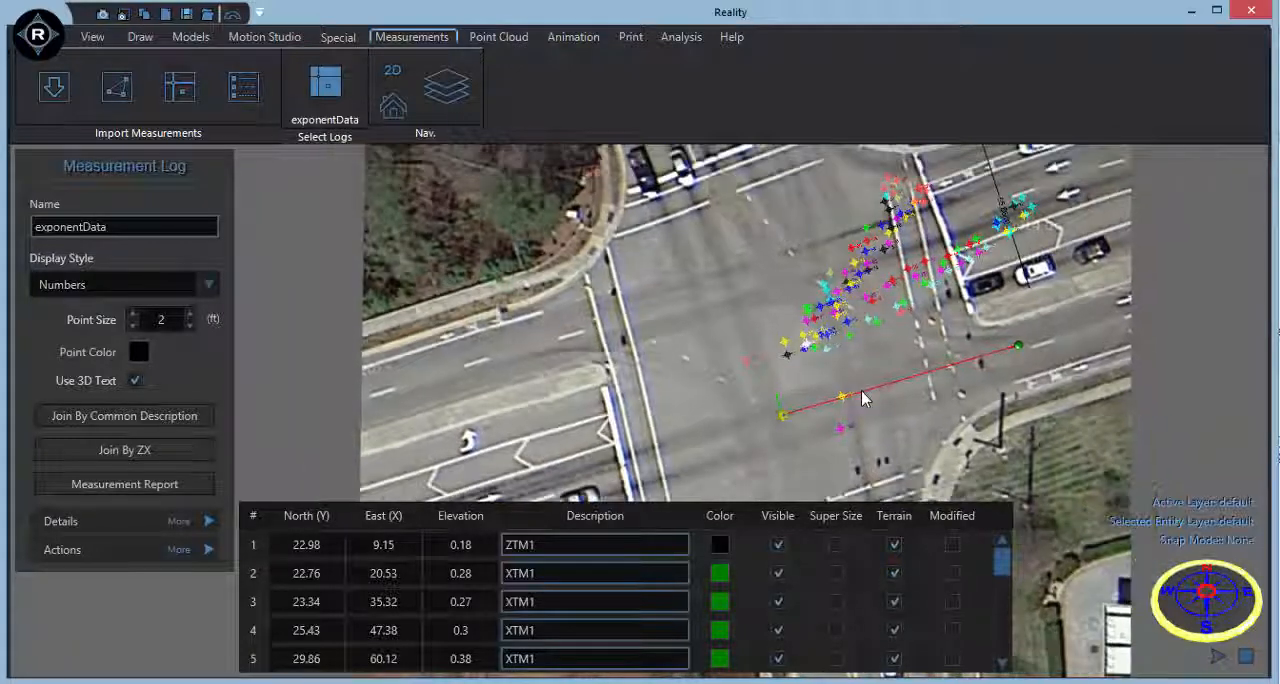
pyautogui.moveTo(880, 344); pyautogui.dragTo(848, 358, button='middle')
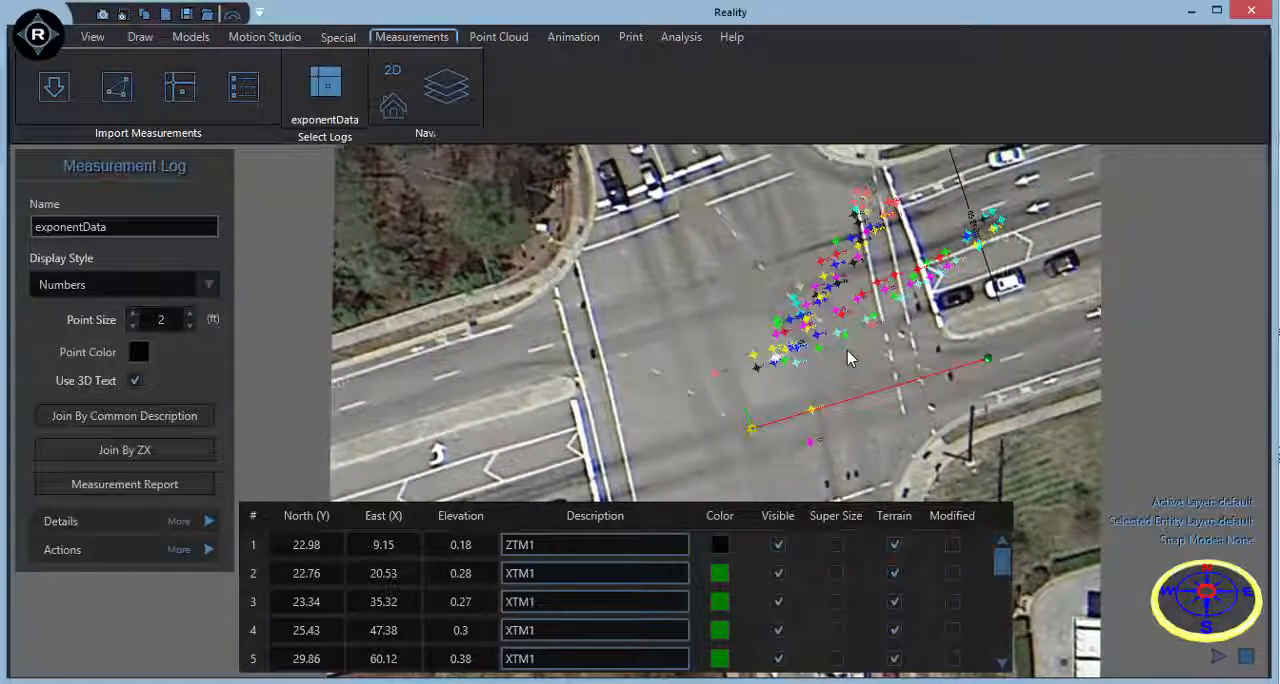
# Join the exponentData points by ZX encoding, set their point size to 1 ft, and deselect the log.
pyautogui.click(90, 455)
pyautogui.scroll(1, 860, 375)
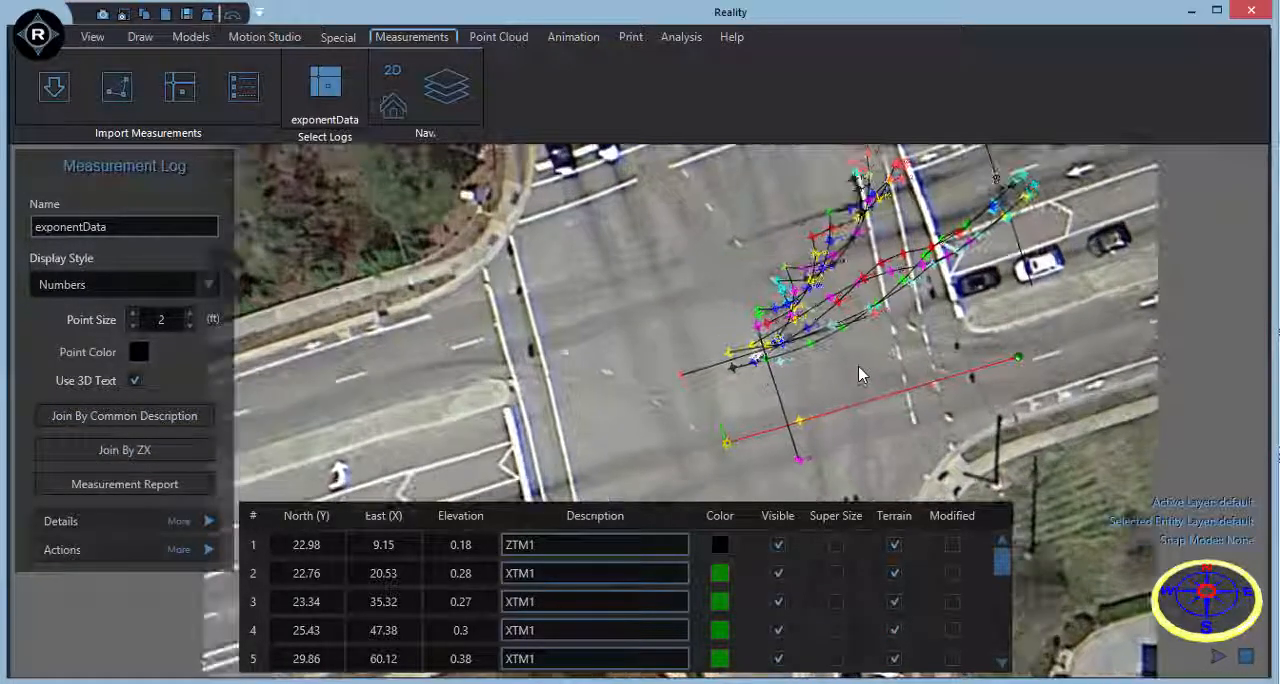
pyautogui.scroll(1, 860, 375)
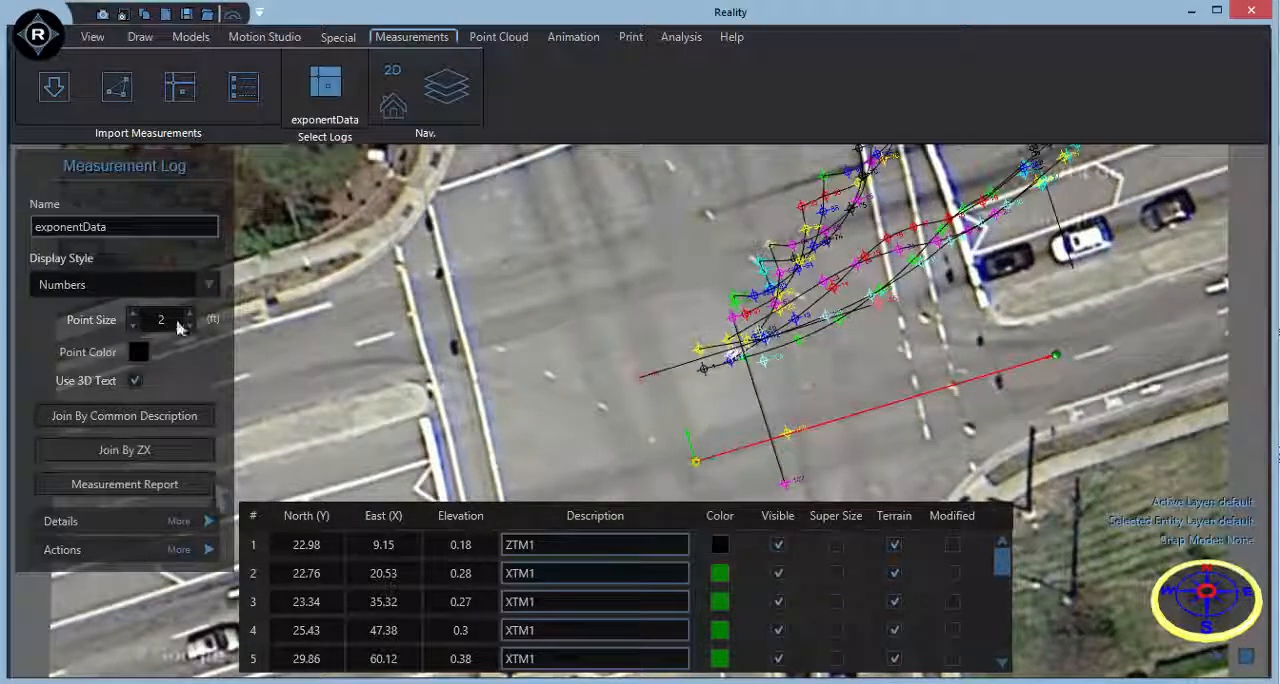
pyautogui.click(133, 326)
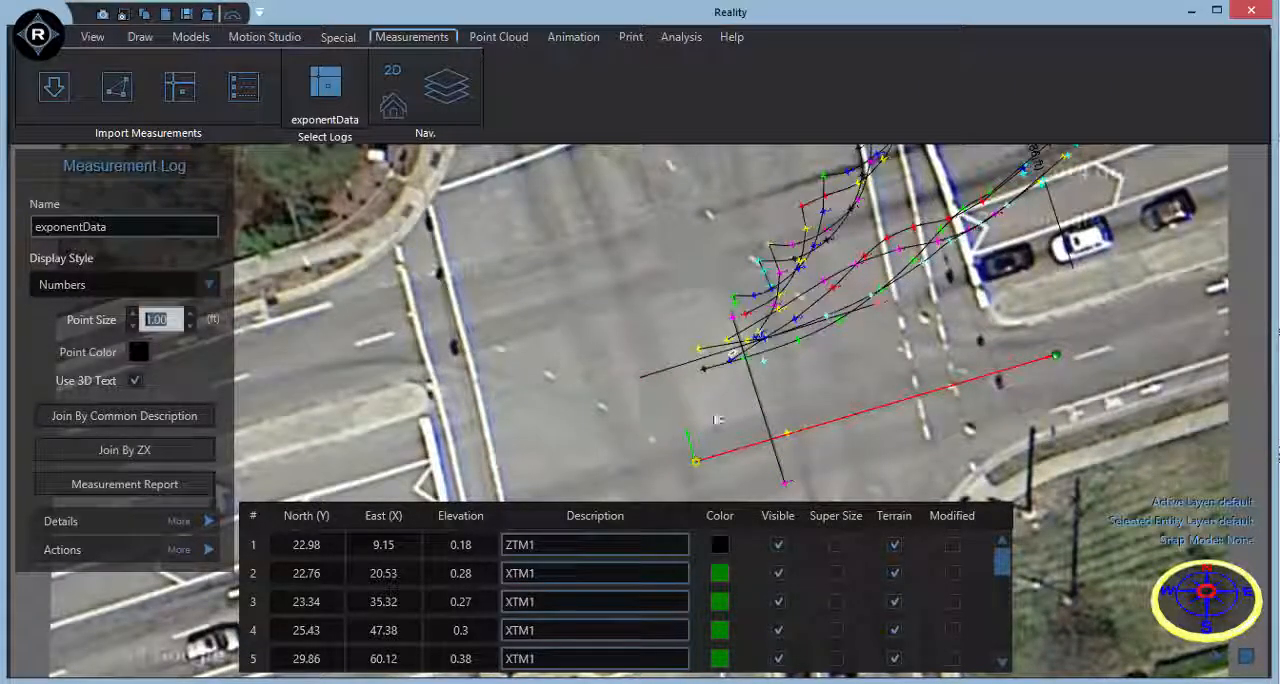
pyautogui.click(827, 412)
pyautogui.moveTo(827, 412); pyautogui.dragTo(809, 513, button='middle')
pyautogui.scroll(-1, 809, 513)
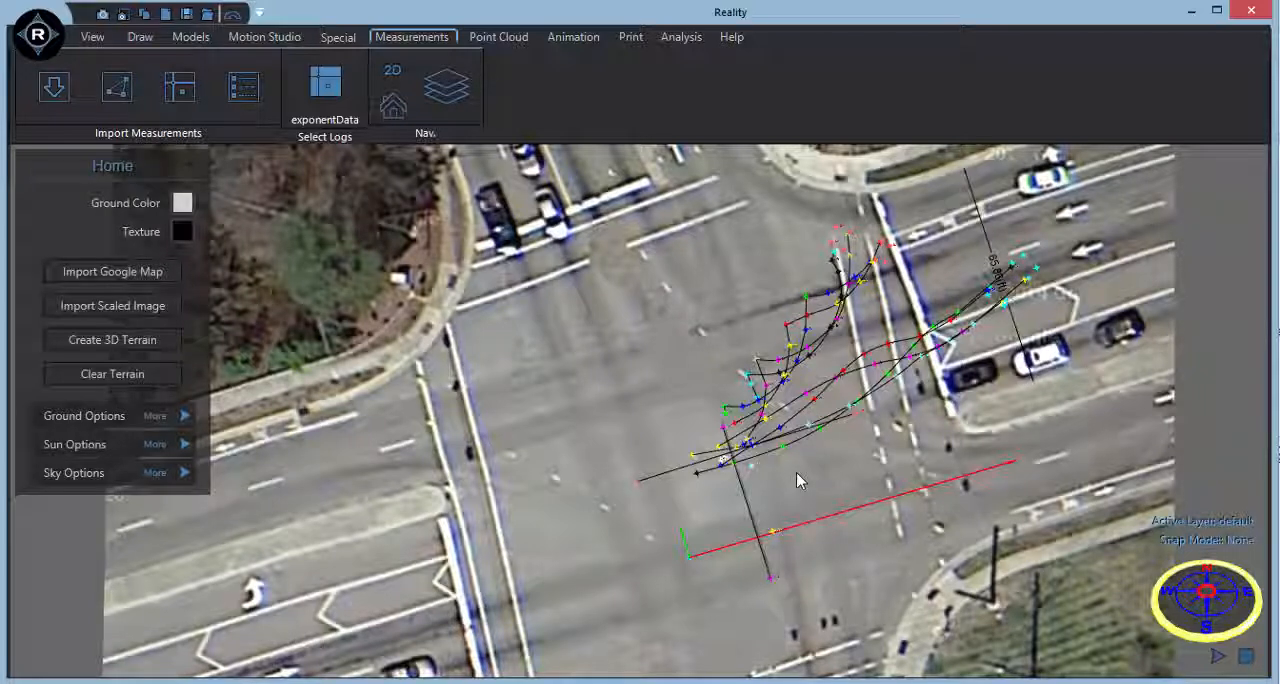
# Insert a Momentum (SAMI) analysis where the measured tire marks begin in the intersection.
pyautogui.click(663, 42)
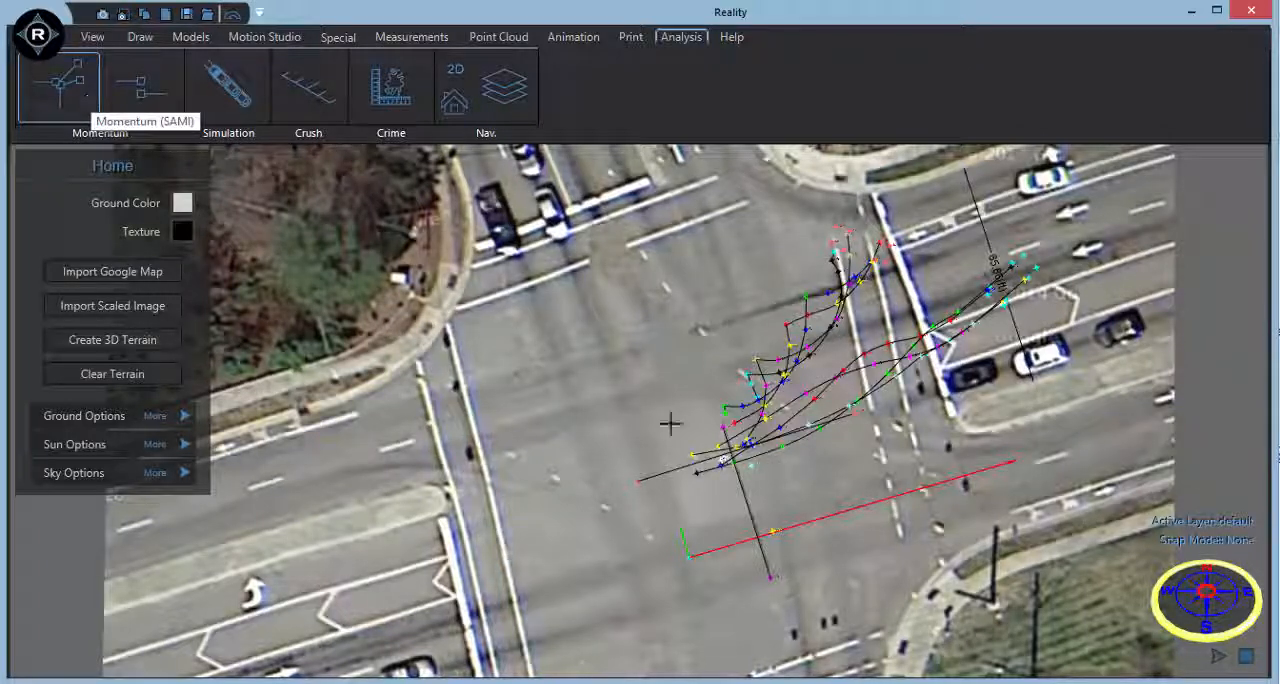
pyautogui.click(718, 413)
pyautogui.moveTo(655, 408); pyautogui.dragTo(654, 273, button='middle')
pyautogui.moveTo(718, 283); pyautogui.dragTo(731, 320)
pyautogui.moveTo(805, 432); pyautogui.dragTo(822, 328, button='middle')
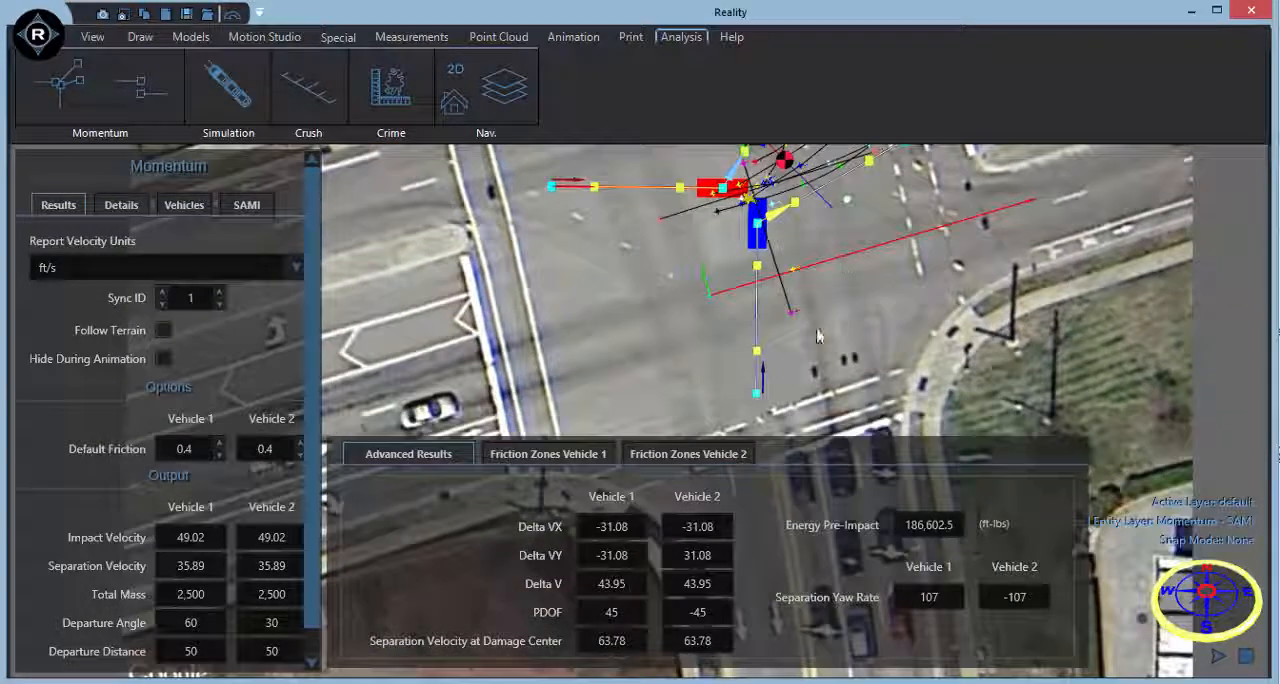
# Align the approach paths and impact positions of the blue and red vehicles with the measured approach lines.
pyautogui.moveTo(755, 397); pyautogui.dragTo(808, 364)
pyautogui.moveTo(768, 230); pyautogui.dragTo(742, 191)
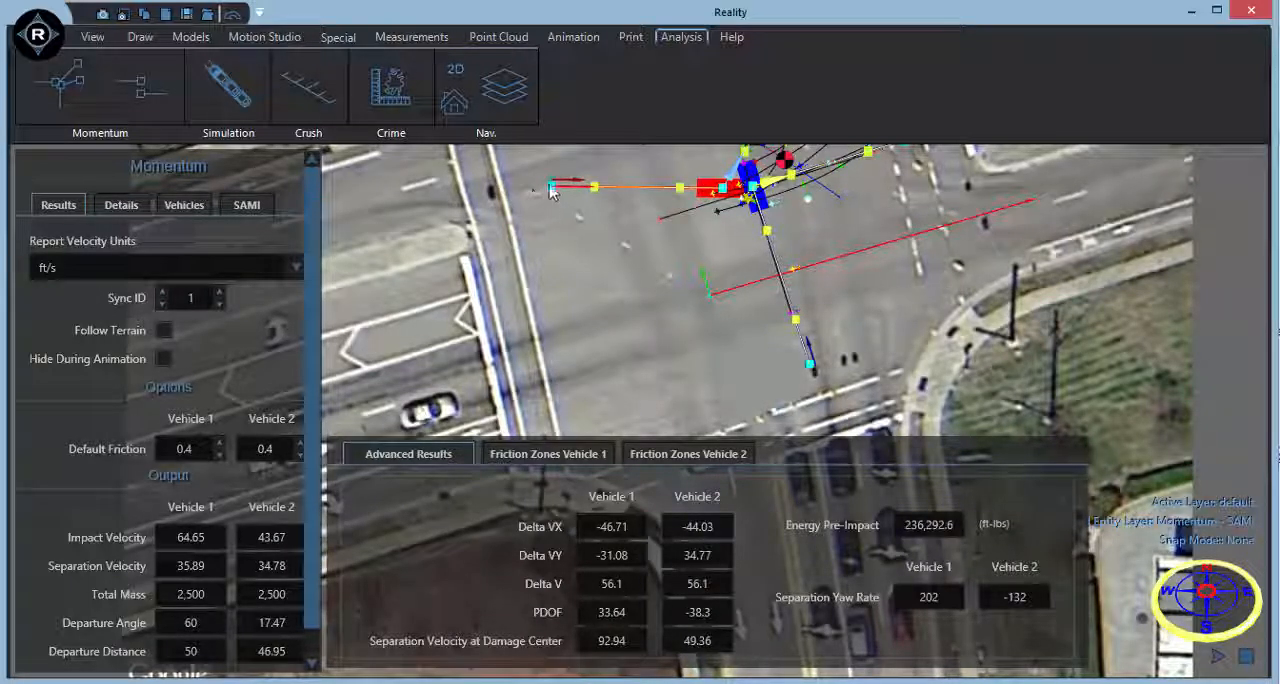
pyautogui.moveTo(551, 191); pyautogui.dragTo(555, 249)
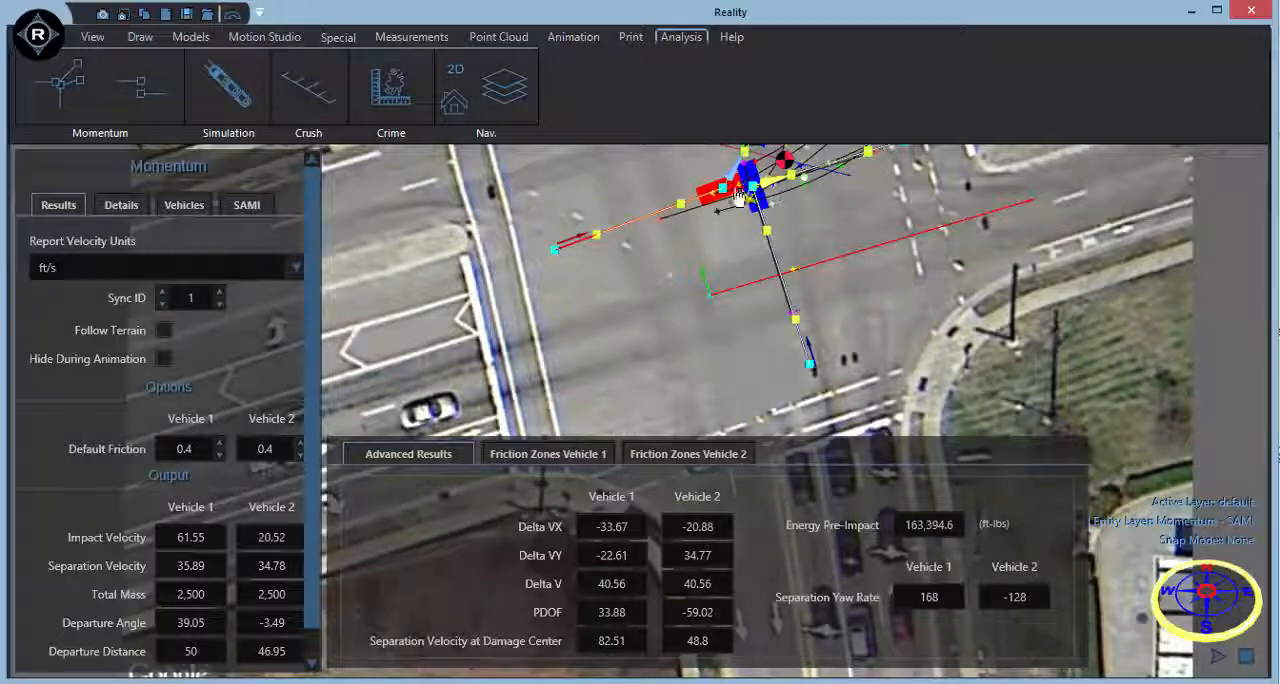
pyautogui.moveTo(738, 197); pyautogui.dragTo(728, 197)
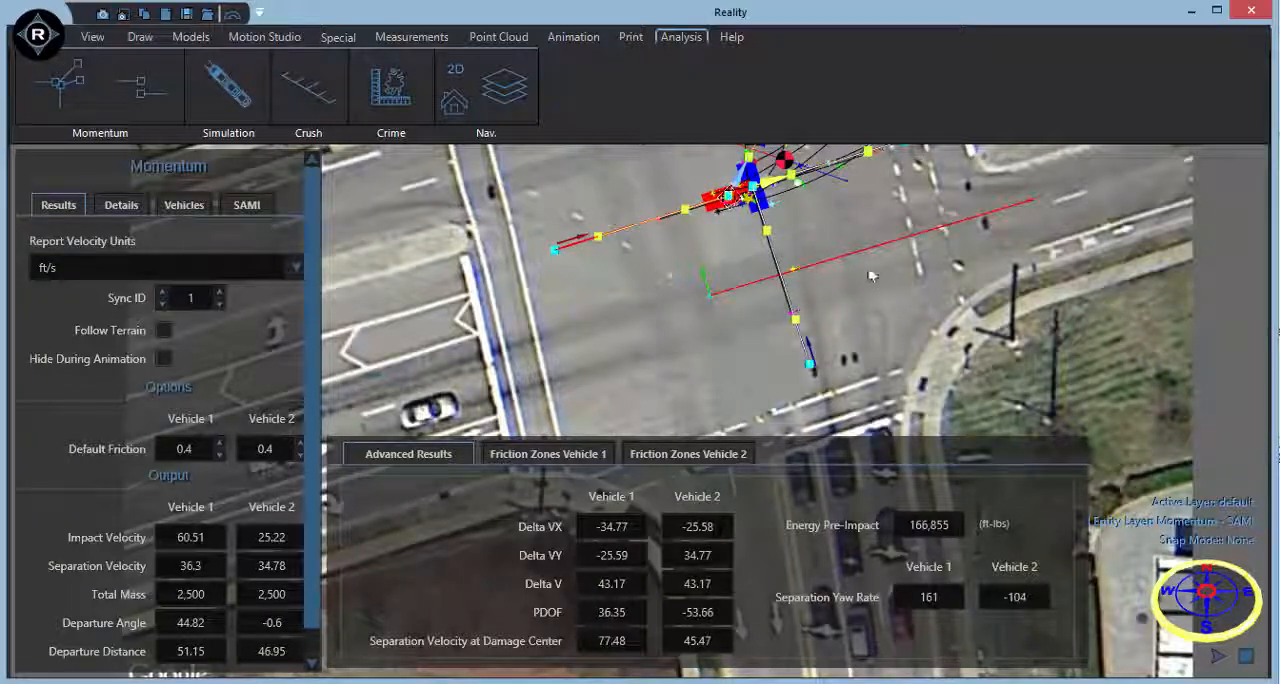
# Adjust the departure paths to about 51.6 ft at 40° for Vehicle 1 and 45.7 ft at -9° for Vehicle 2.
pyautogui.moveTo(871, 276); pyautogui.dragTo(814, 402, button='middle')
pyautogui.scroll(-1, 815, 408)
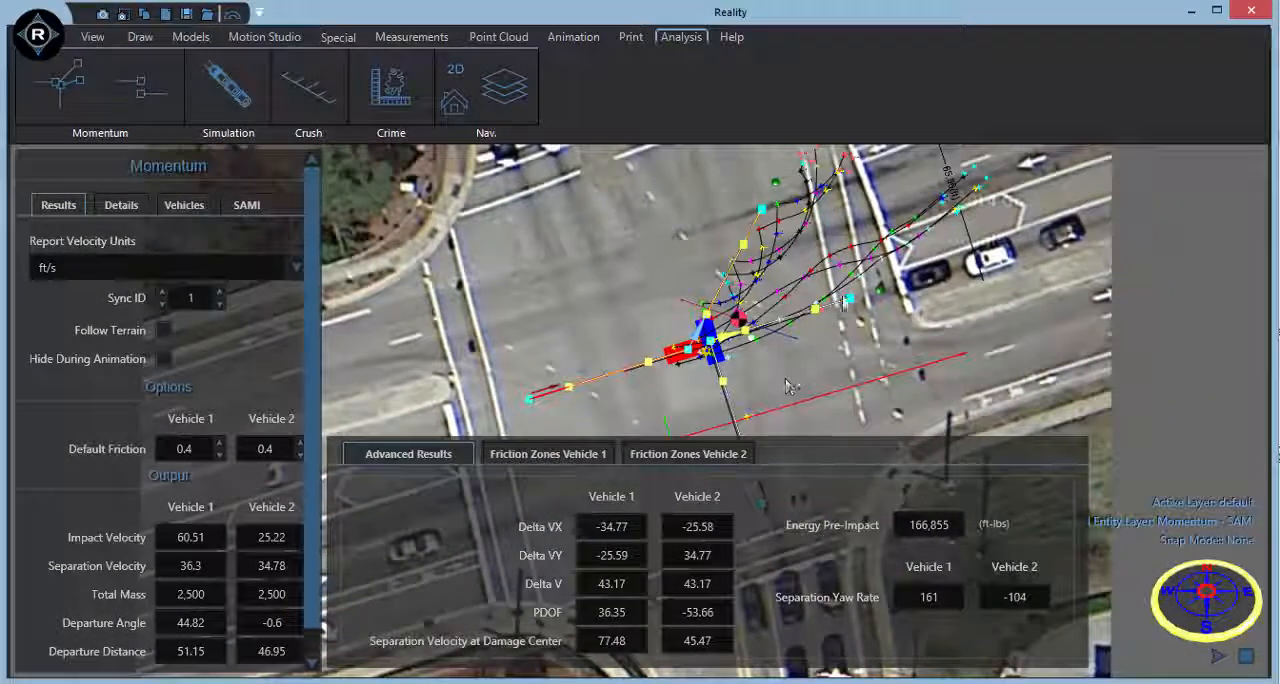
pyautogui.moveTo(848, 298)
pyautogui.mouseDown()
pyautogui.moveTo(852, 360)
pyautogui.moveTo(850, 322)
pyautogui.mouseUp()
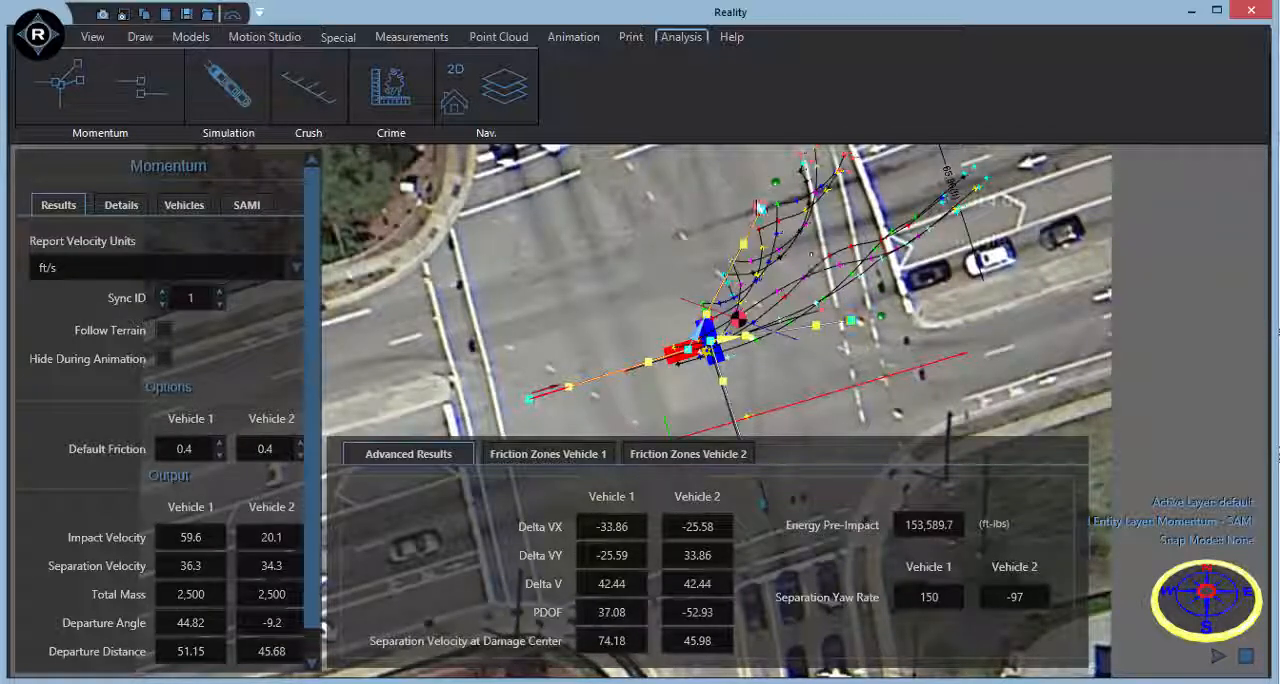
pyautogui.moveTo(762, 208); pyautogui.dragTo(746, 286)
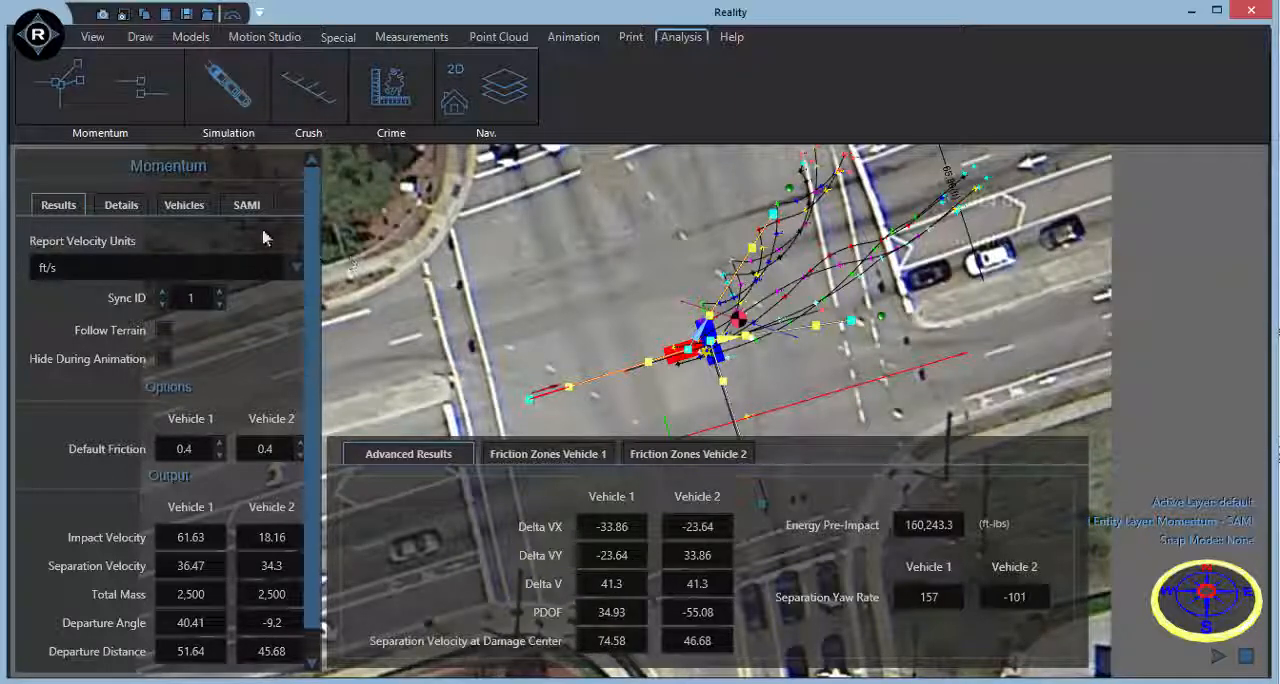
# Open the vehicle database for Vehicle 1 and set the manufacturer to CHEVROLET.
pyautogui.click(168, 212)
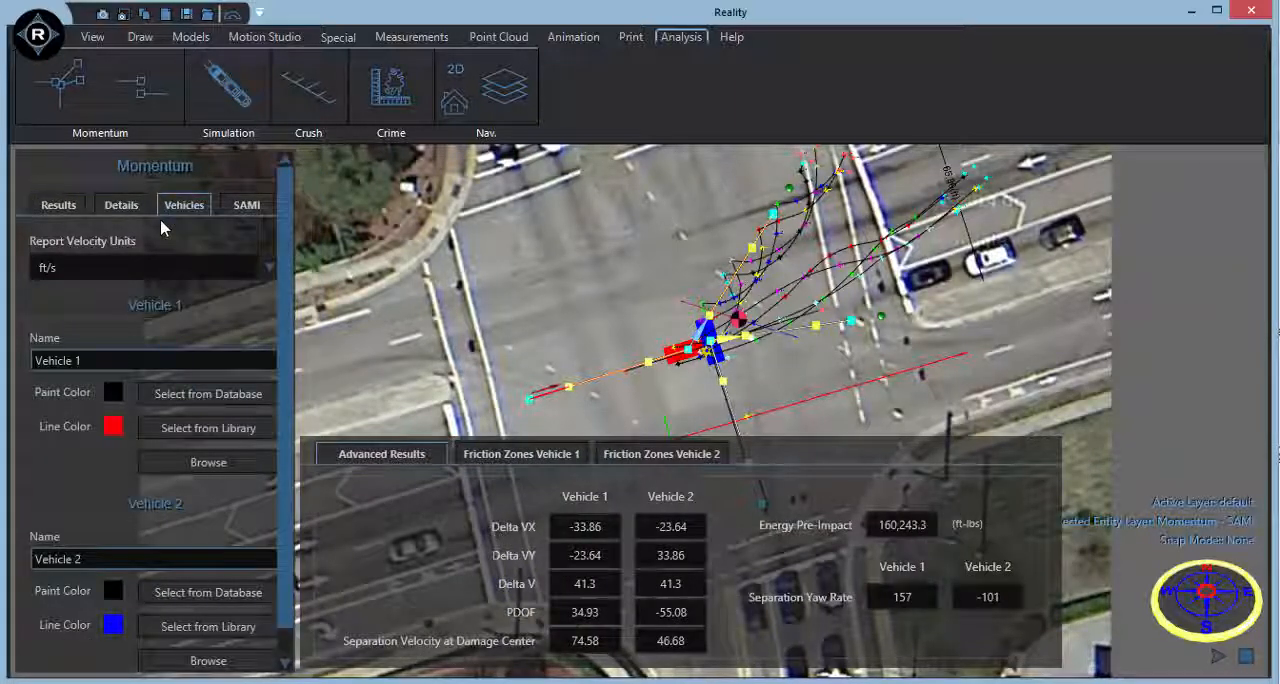
pyautogui.click(170, 394)
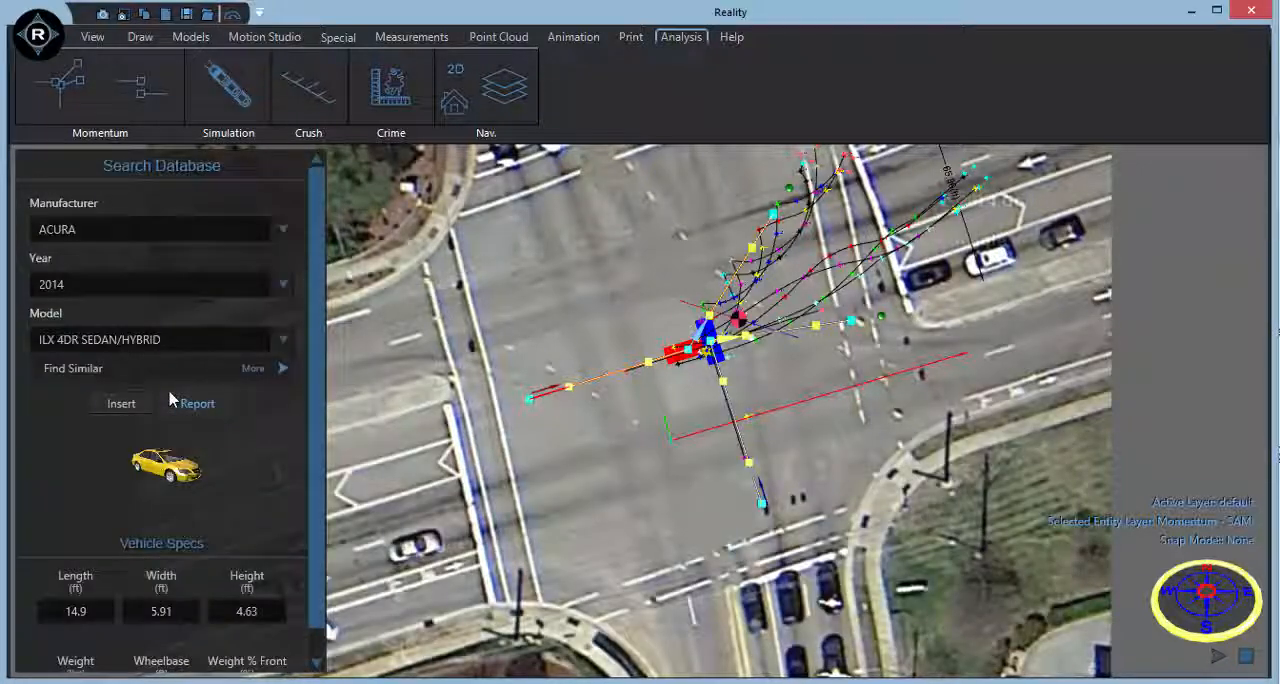
pyautogui.click(190, 233)
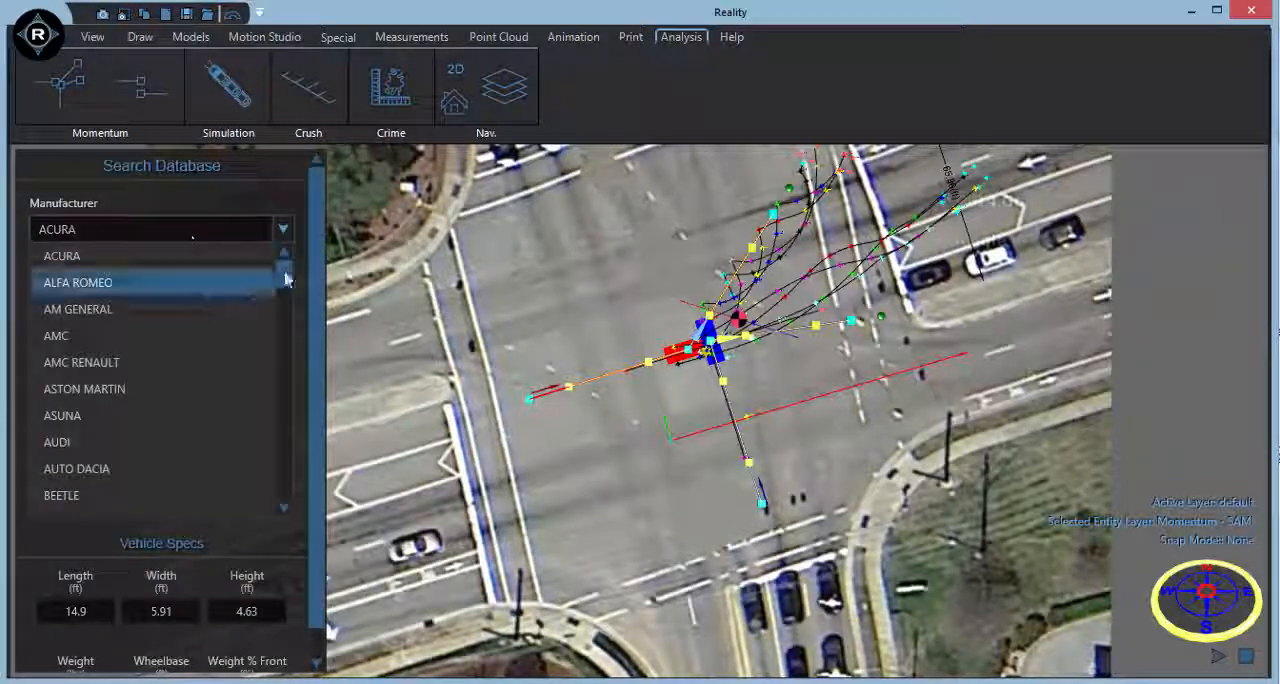
pyautogui.moveTo(284, 266); pyautogui.dragTo(284, 302)
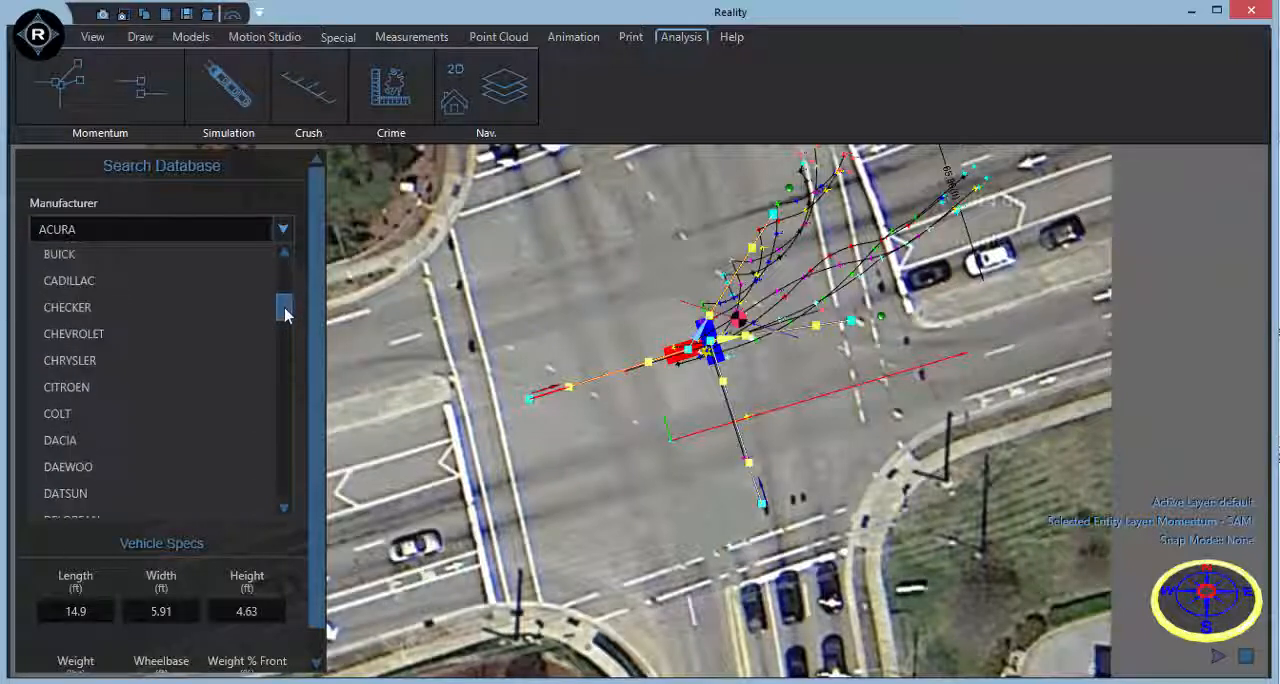
pyautogui.click(200, 343)
# Insert the 1996 CAPRICE CLASSIC 4DR SEDAN BASE/LS from the database for Vehicle 1, and use the same model for Vehicle 2.
pyautogui.click(198, 292)
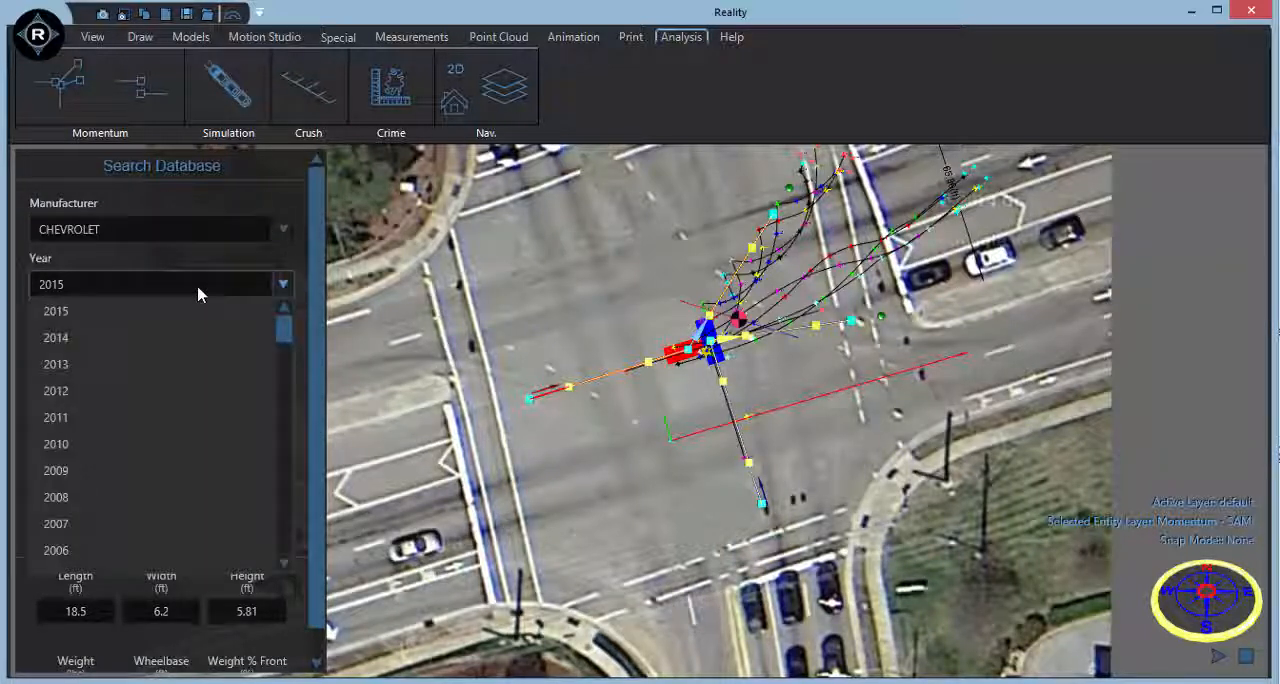
pyautogui.scroll(-3, 197, 410)
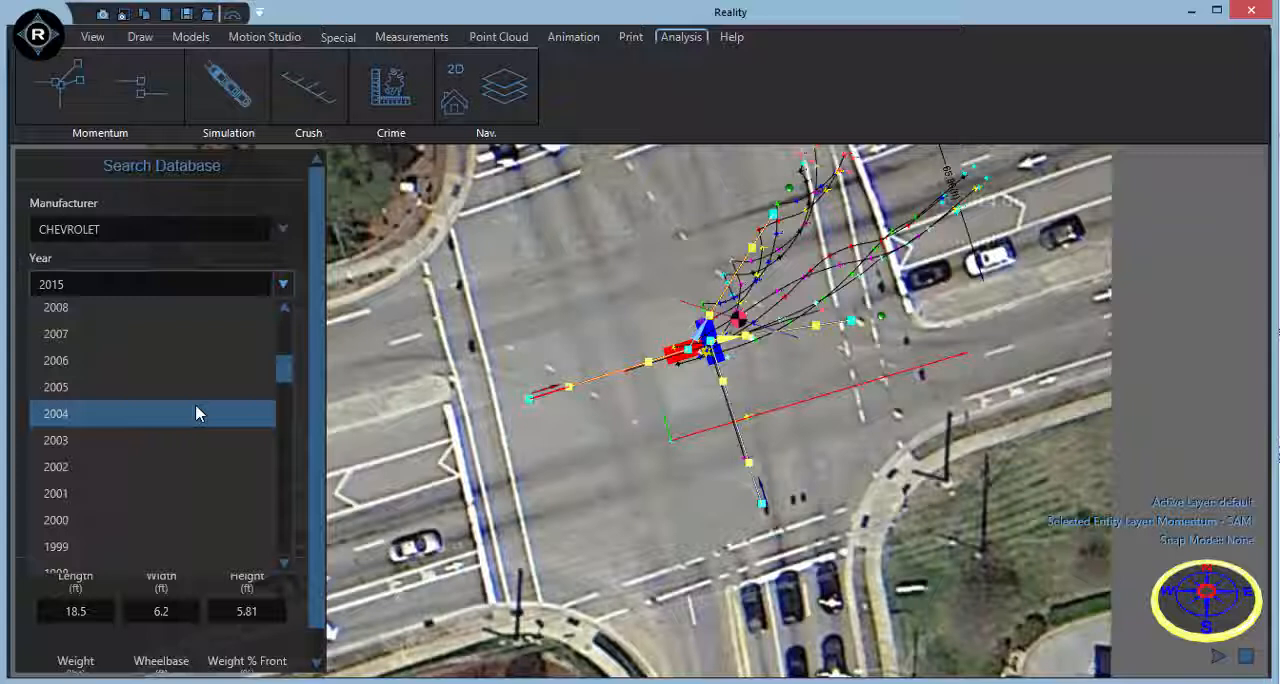
pyautogui.scroll(-5, 195, 412)
pyautogui.click(157, 466)
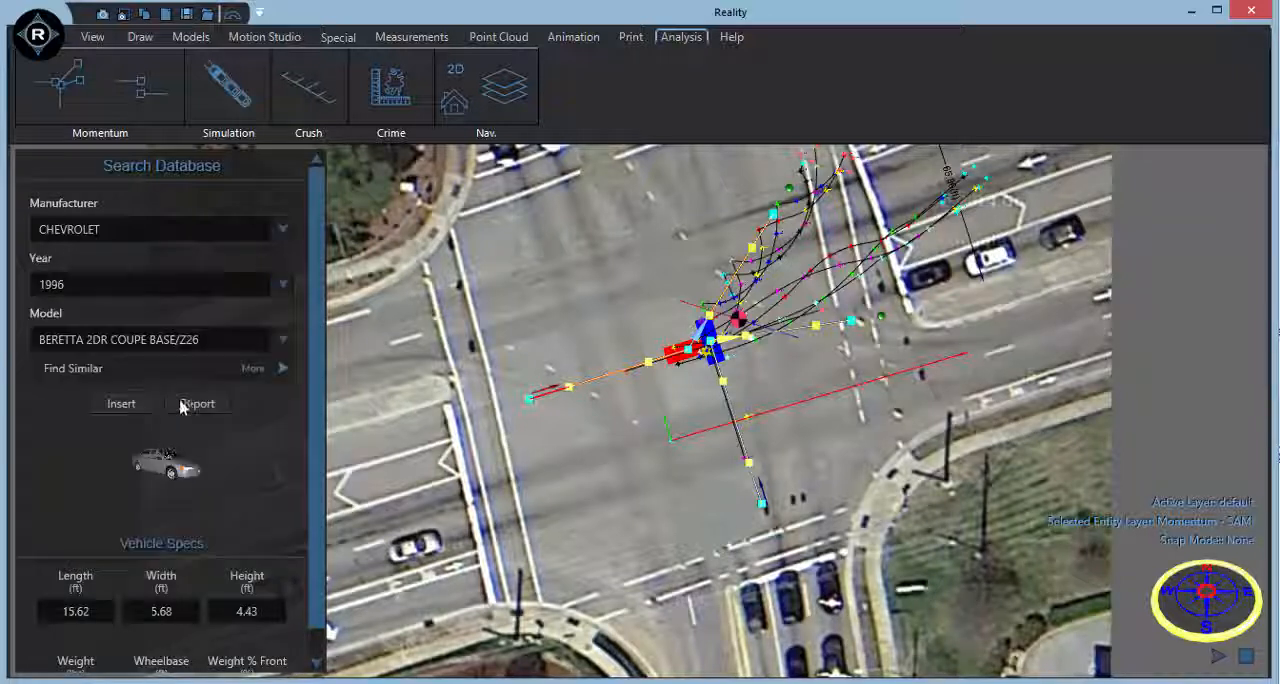
pyautogui.click(212, 345)
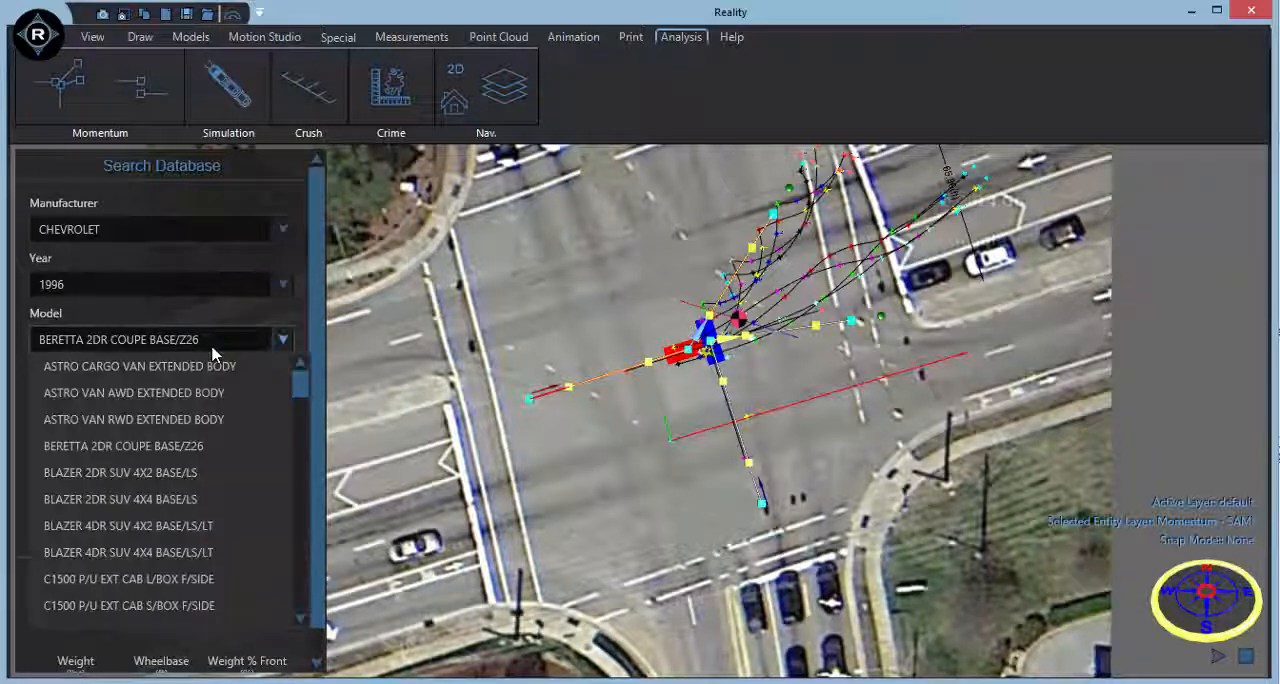
pyautogui.scroll(-2, 212, 426)
pyautogui.scroll(-8, 212, 426)
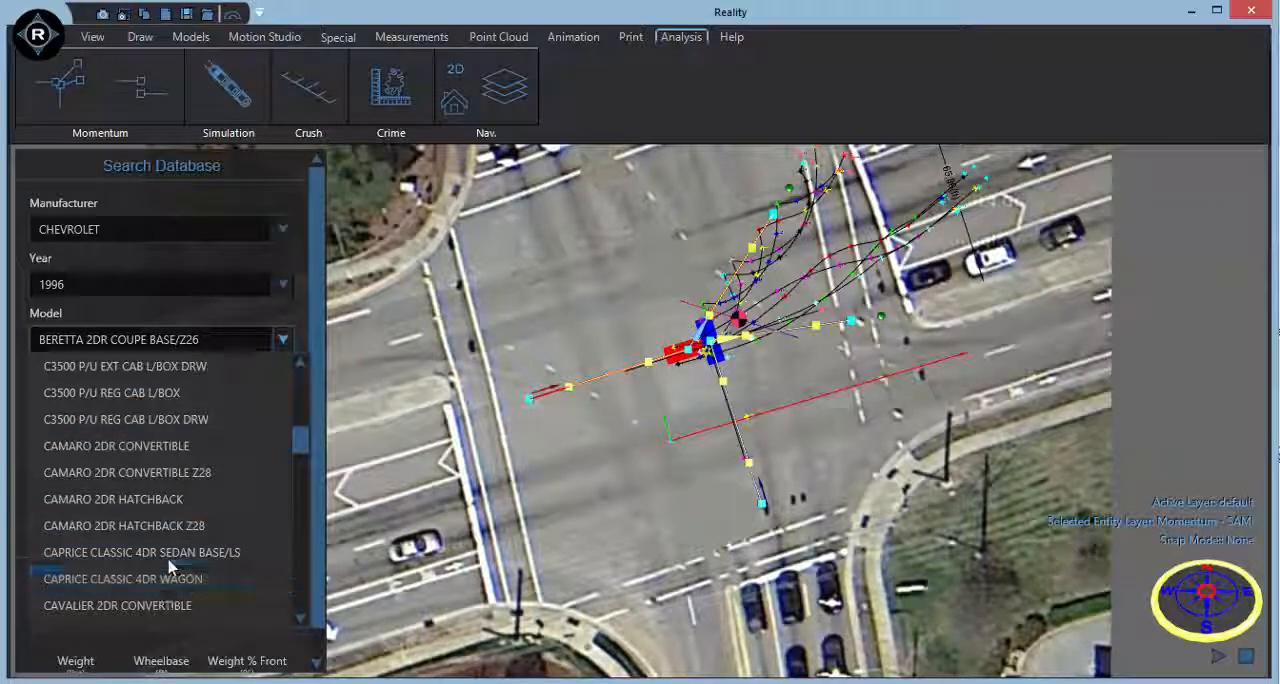
pyautogui.click(160, 552)
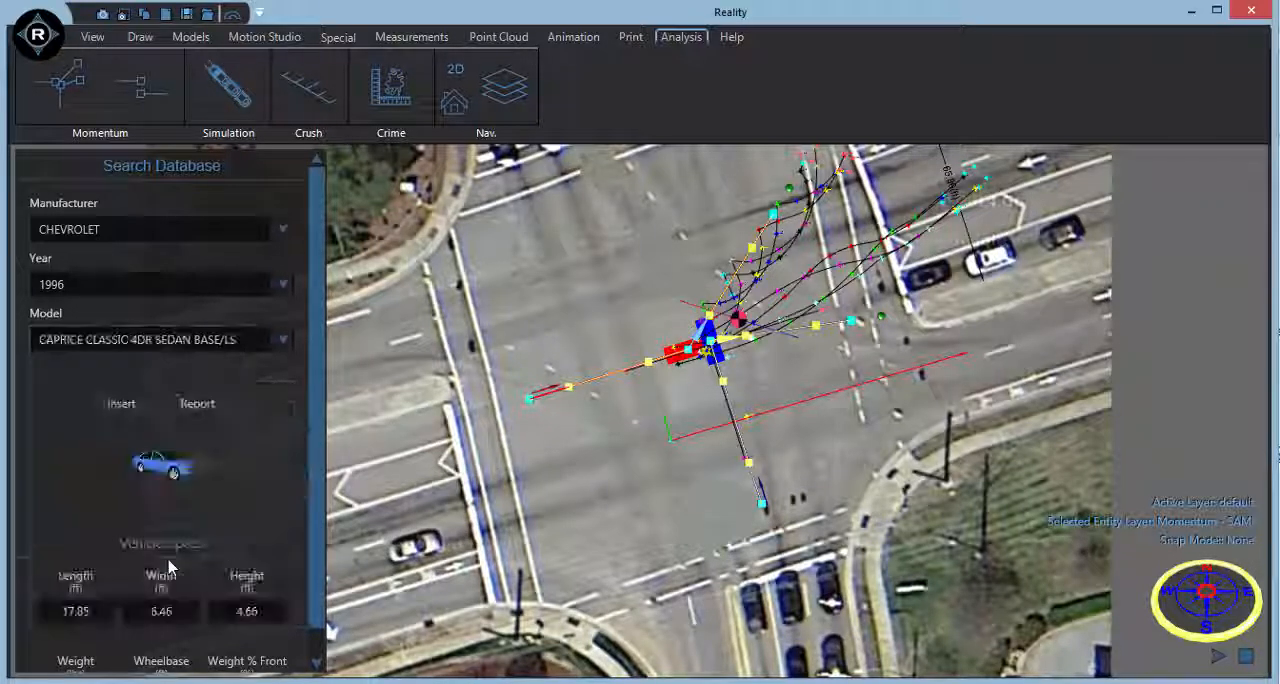
pyautogui.click(120, 404)
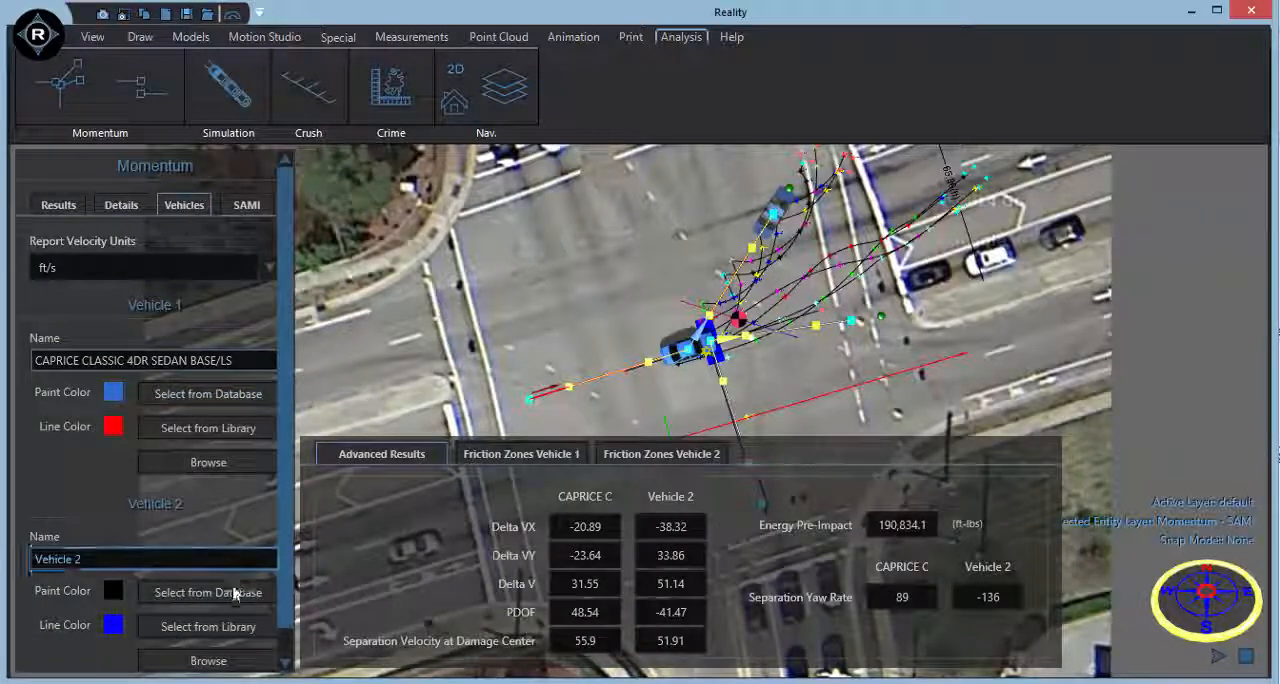
pyautogui.click(231, 593)
pyautogui.click(136, 410)
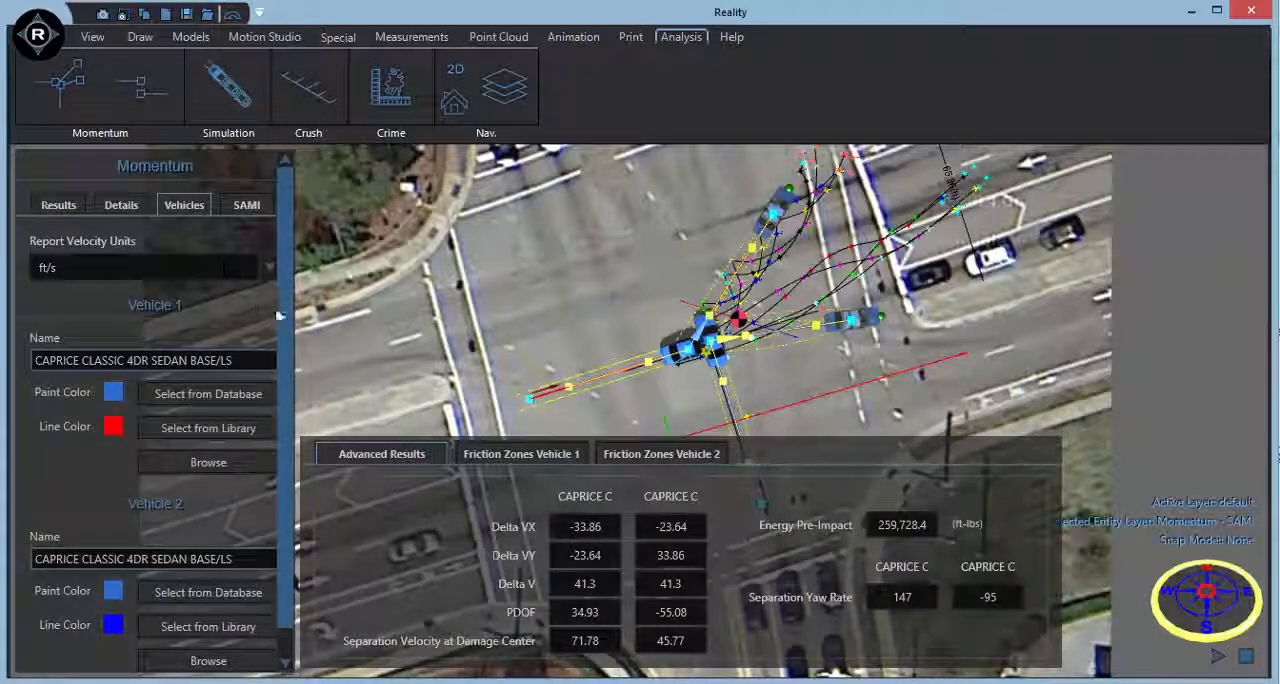
# Set the load to 123 for the first vehicle and 156 for the second in the total mass settings.
pyautogui.scroll(-4, 279, 316)
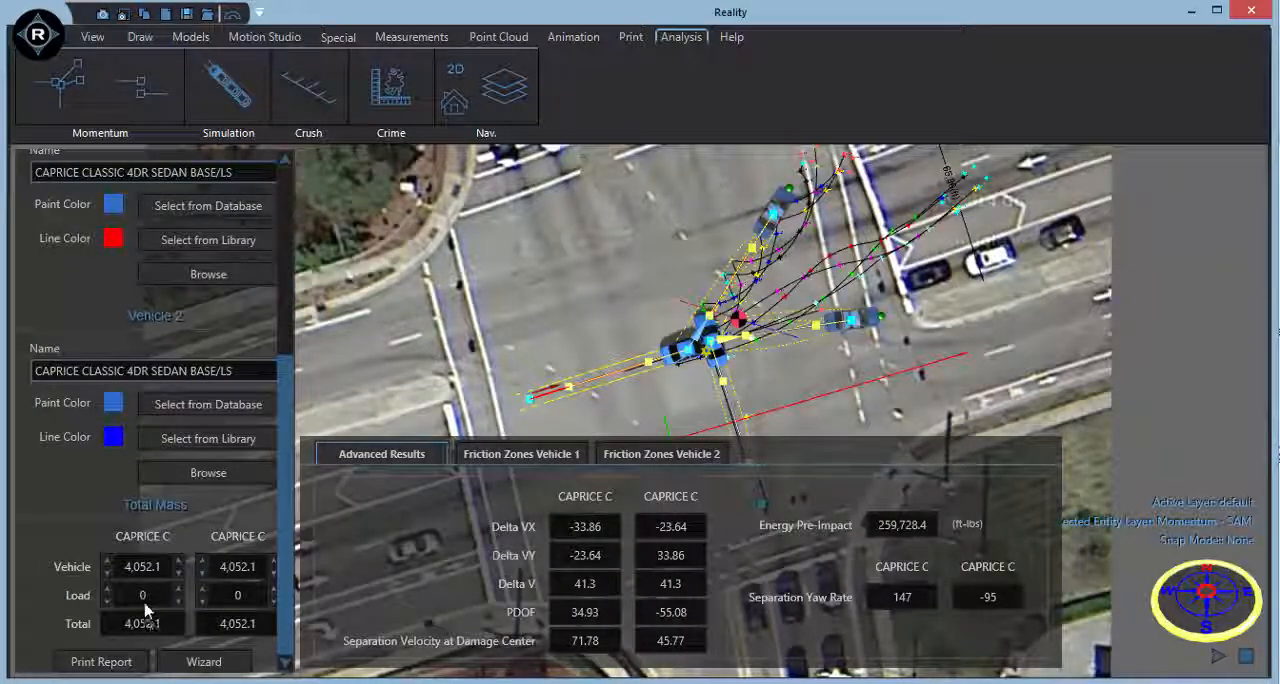
pyautogui.click(145, 600)
pyautogui.write('123')
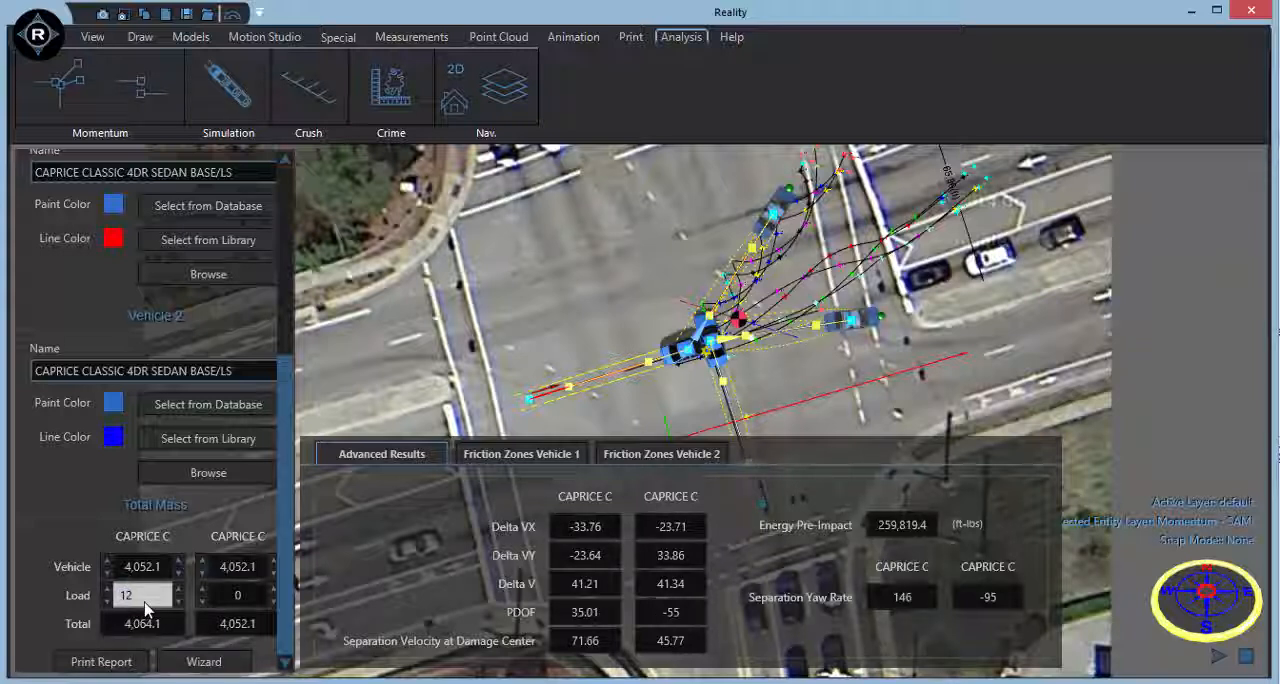
pyautogui.click(218, 600)
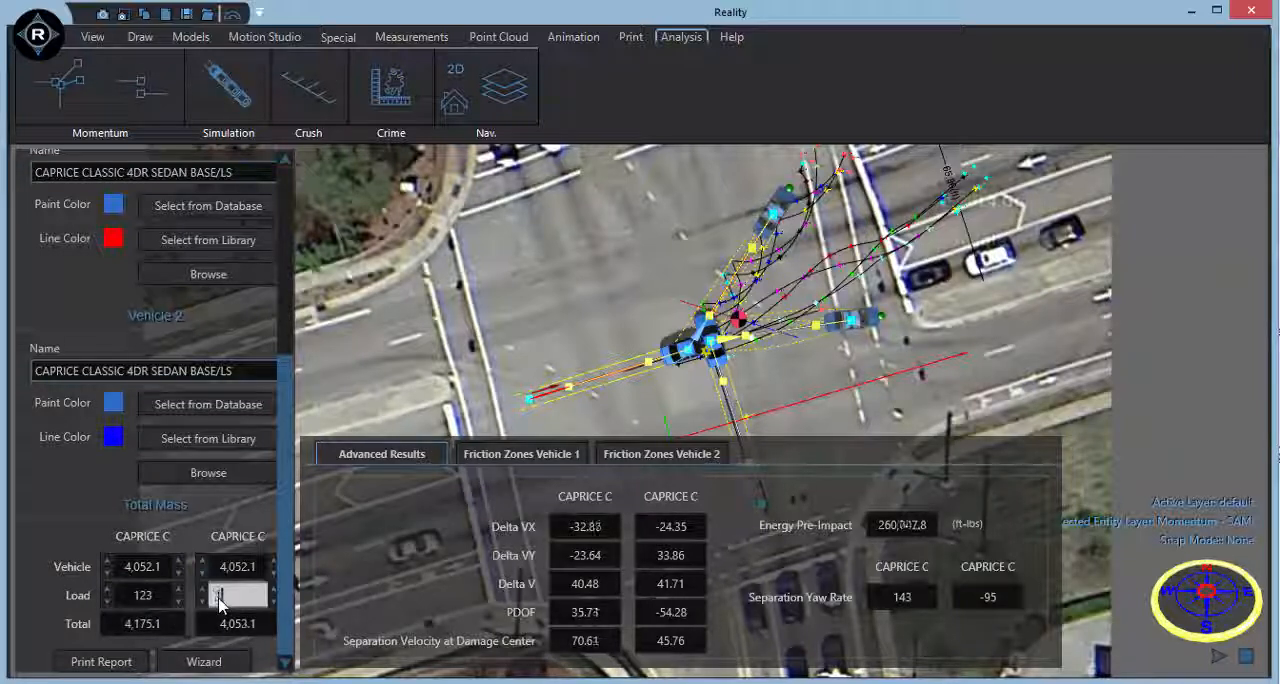
pyautogui.write('156')
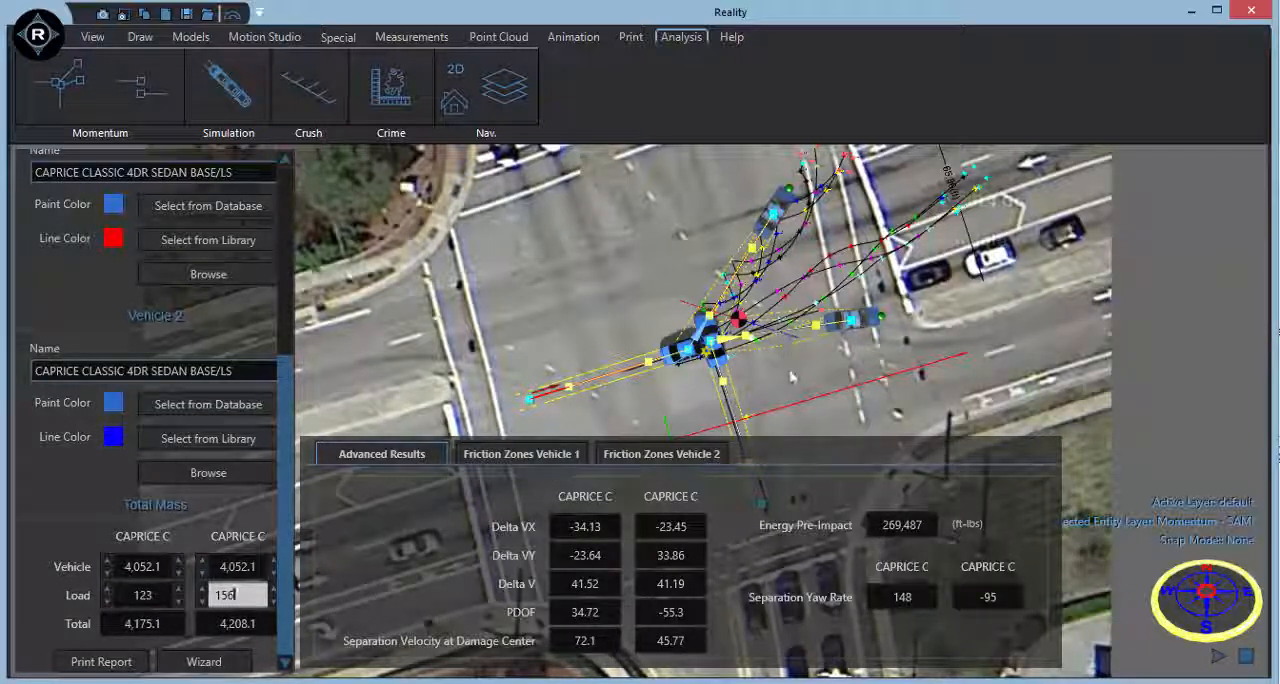
# Fine-tune Vehicle 1's impact position and move Vehicle 2's rest position to the far end of the northern tire marks near the crosswalk.
pyautogui.scroll(3, 792, 391)
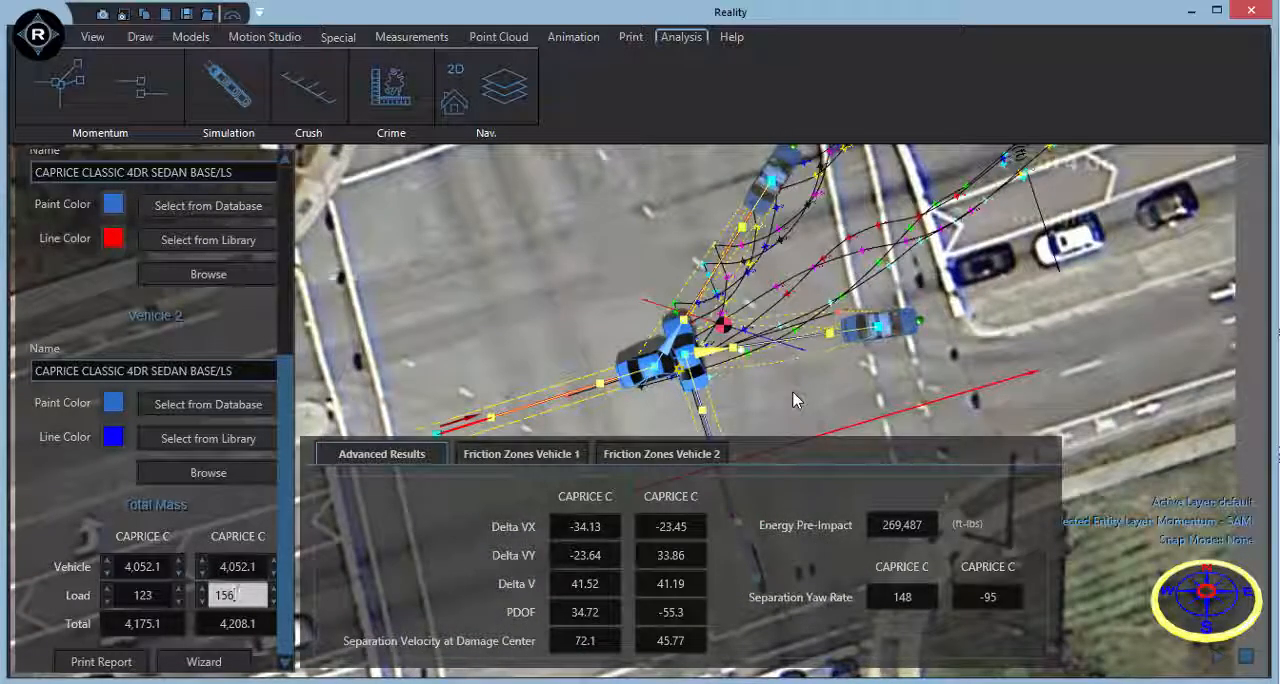
pyautogui.moveTo(821, 271); pyautogui.dragTo(821, 290, button='middle')
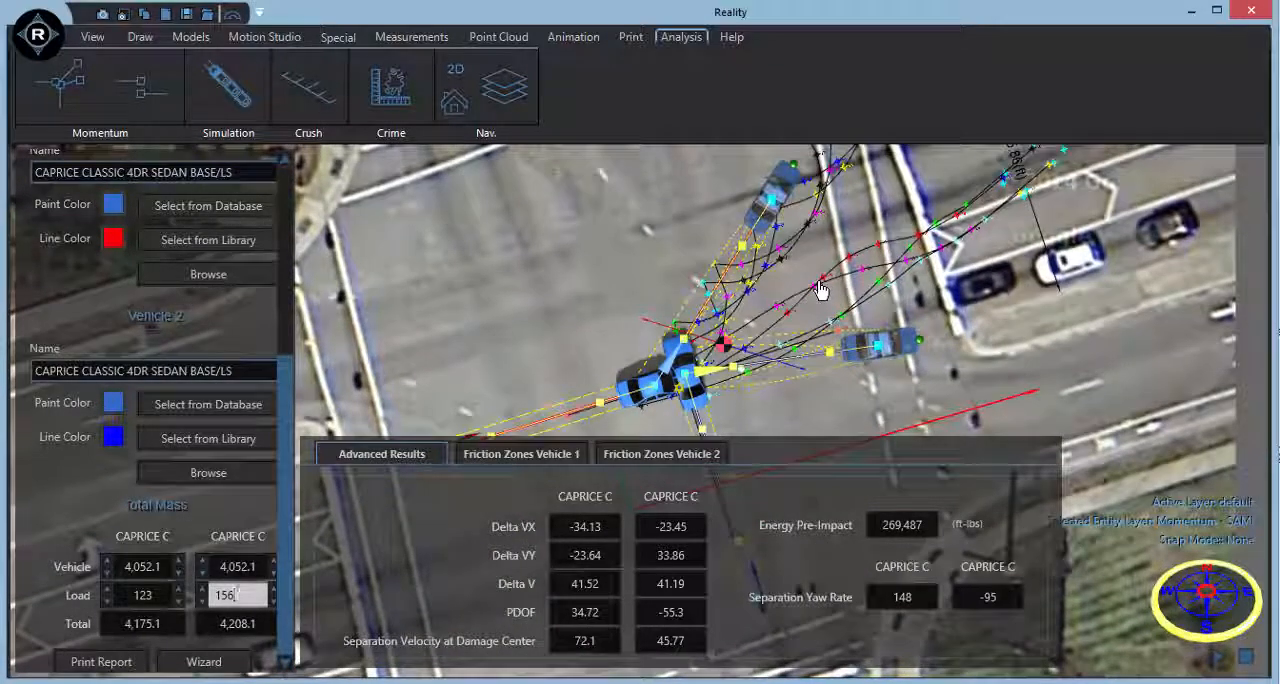
pyautogui.moveTo(644, 401); pyautogui.dragTo(680, 385)
pyautogui.moveTo(907, 284); pyautogui.dragTo(862, 322, button='middle')
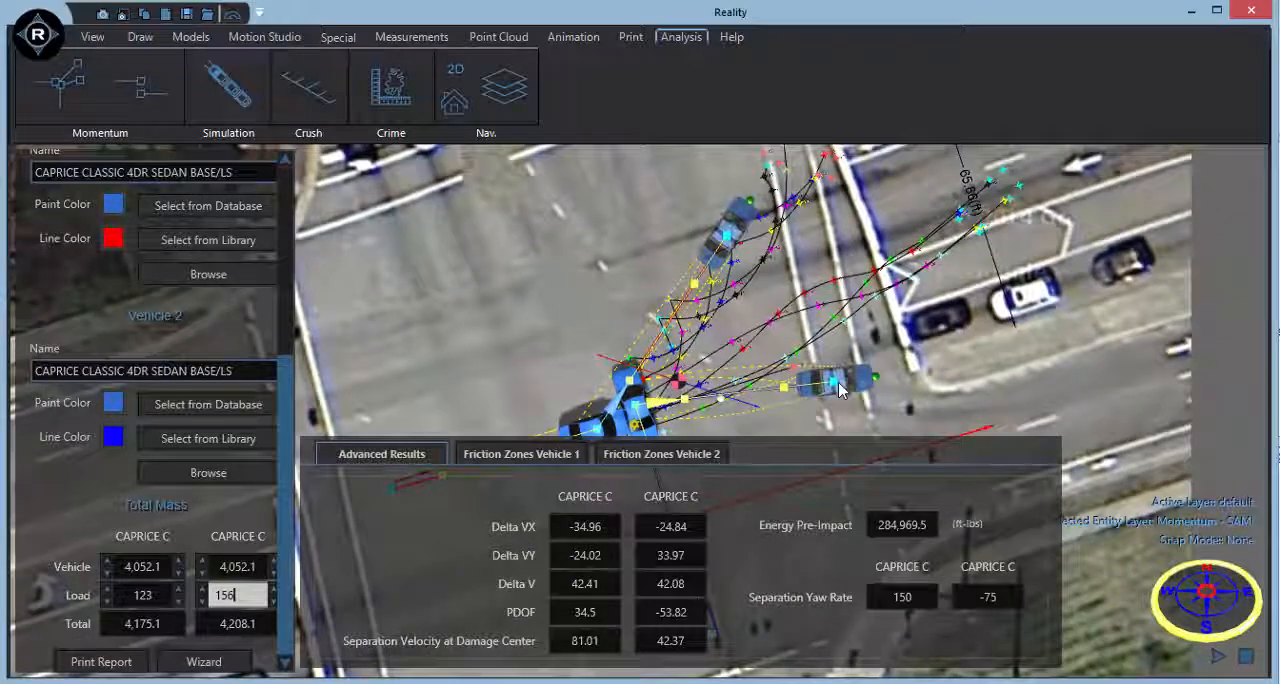
pyautogui.moveTo(836, 381); pyautogui.dragTo(828, 166)
pyautogui.moveTo(843, 213); pyautogui.dragTo(828, 344, button='middle')
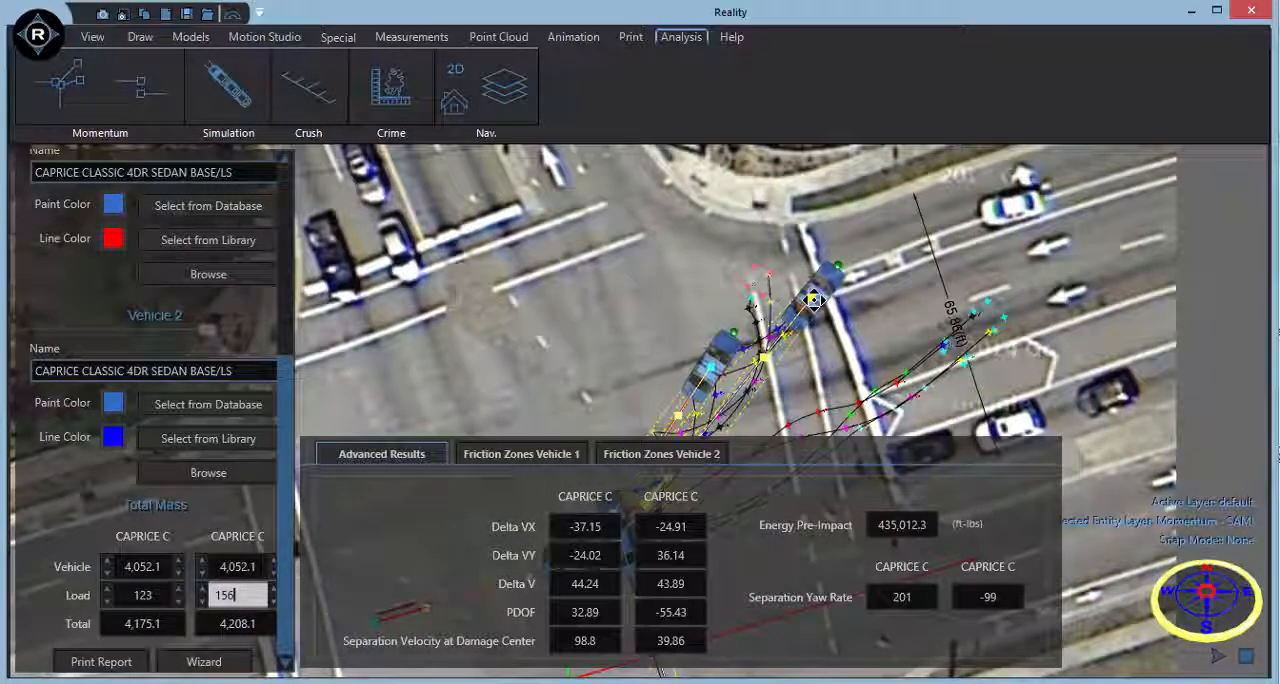
pyautogui.moveTo(813, 299); pyautogui.dragTo(806, 254)
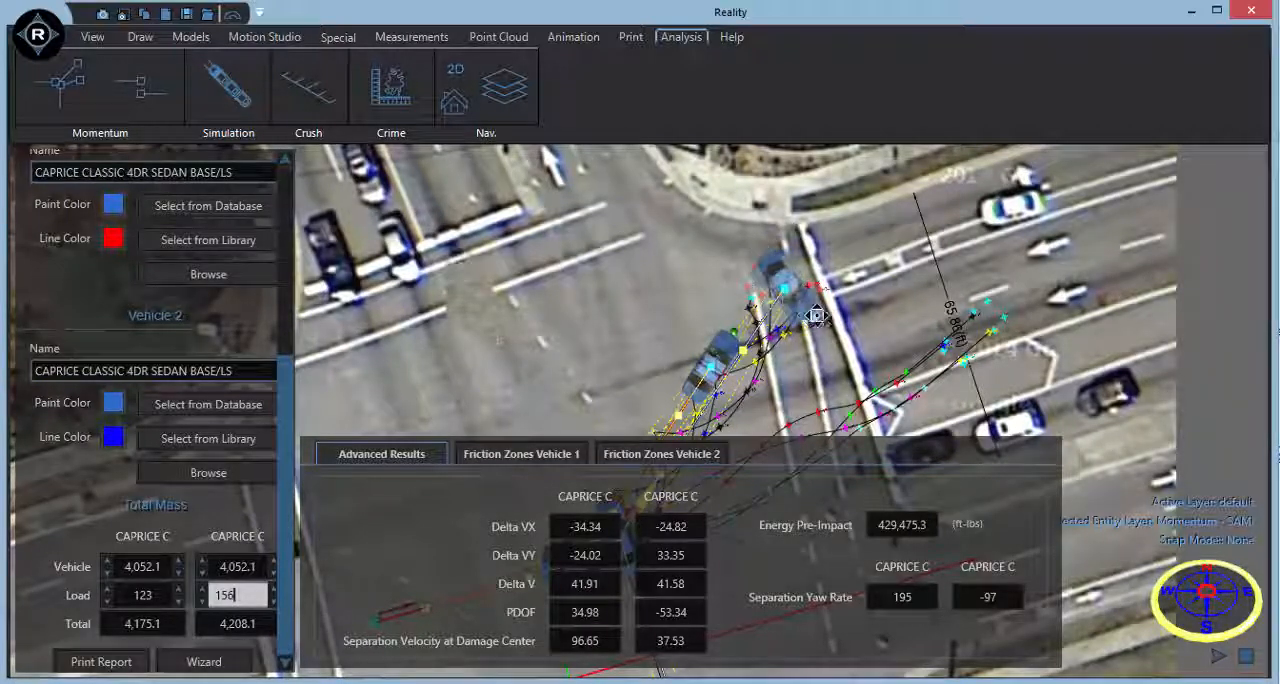
# Move Vehicle 1's rest position across the intersection into the far lanes beyond the eastern crosswalk, beside the white car.
pyautogui.scroll(3, 993, 195)
pyautogui.moveTo(993, 195); pyautogui.dragTo(915, 244, button='middle')
pyautogui.moveTo(807, 217); pyautogui.dragTo(1145, 254)
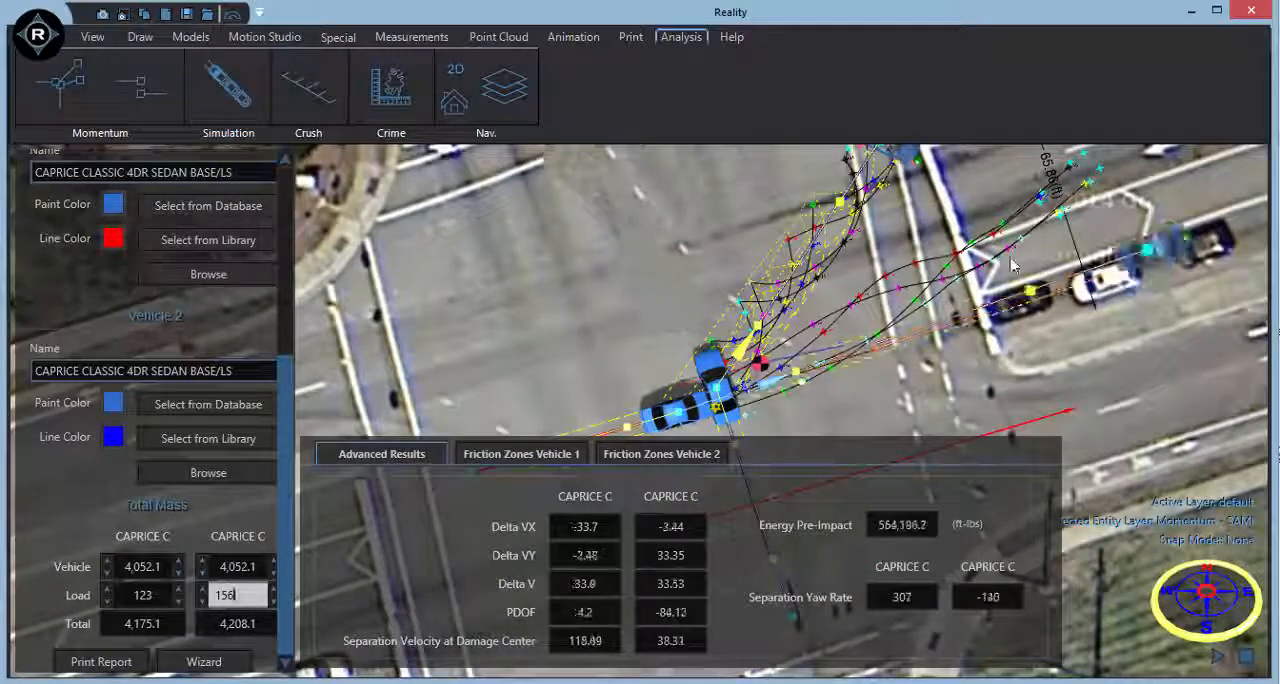
# Nudge Vehicle 2's impact position slightly forward against the front of Vehicle 1.
pyautogui.scroll(2, 798, 322)
pyautogui.moveTo(798, 322); pyautogui.dragTo(814, 285, button='middle')
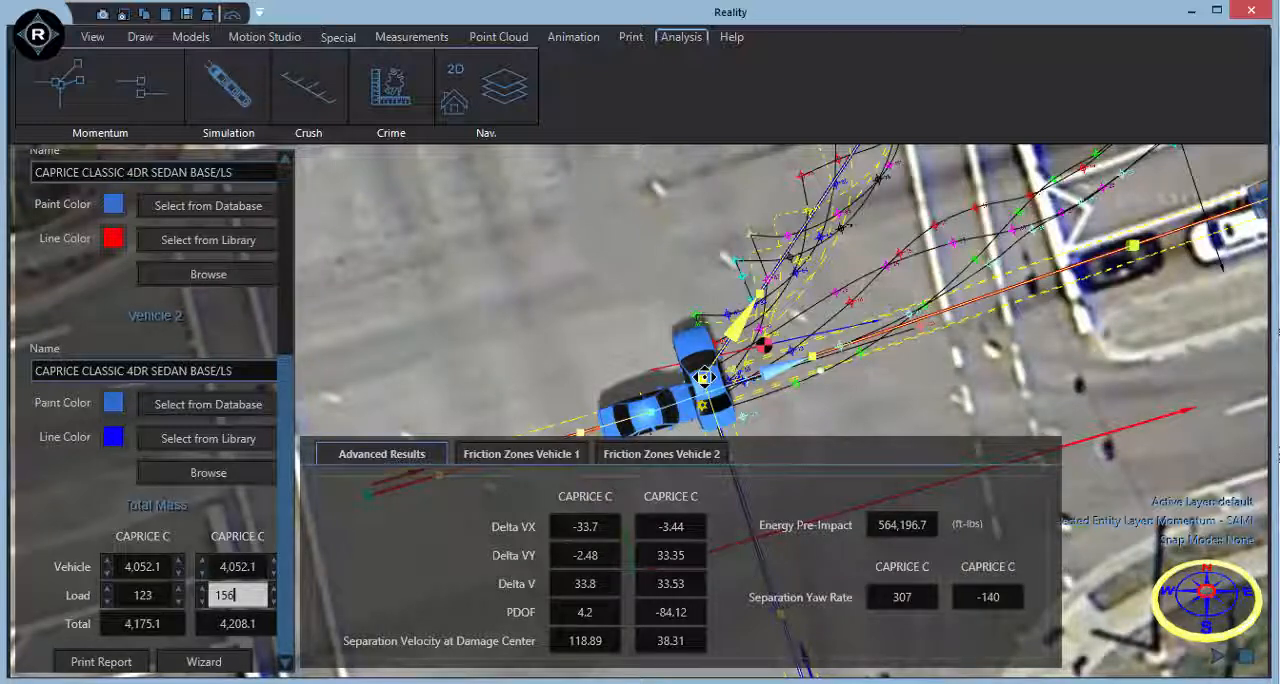
pyautogui.moveTo(704, 378); pyautogui.dragTo(699, 368)
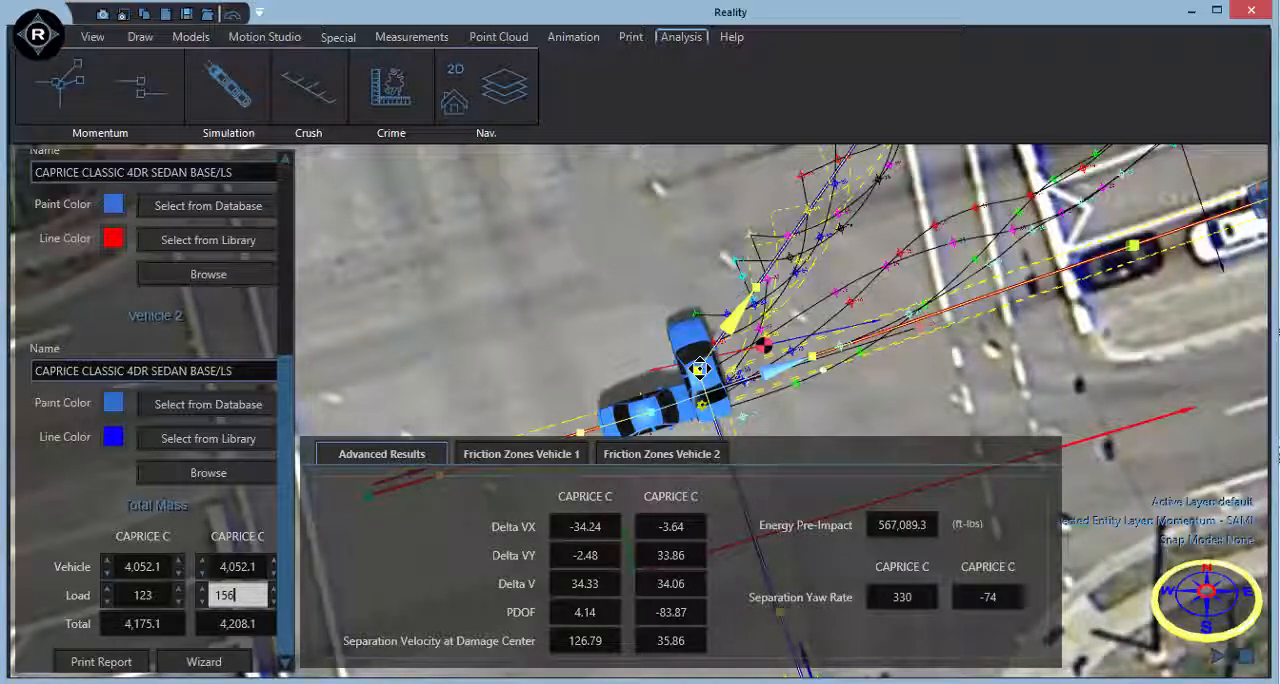
# Realign Vehicle 1's departure path and rest position with the far end of the eastern tire marks.
pyautogui.moveTo(923, 286); pyautogui.dragTo(875, 322, button='middle')
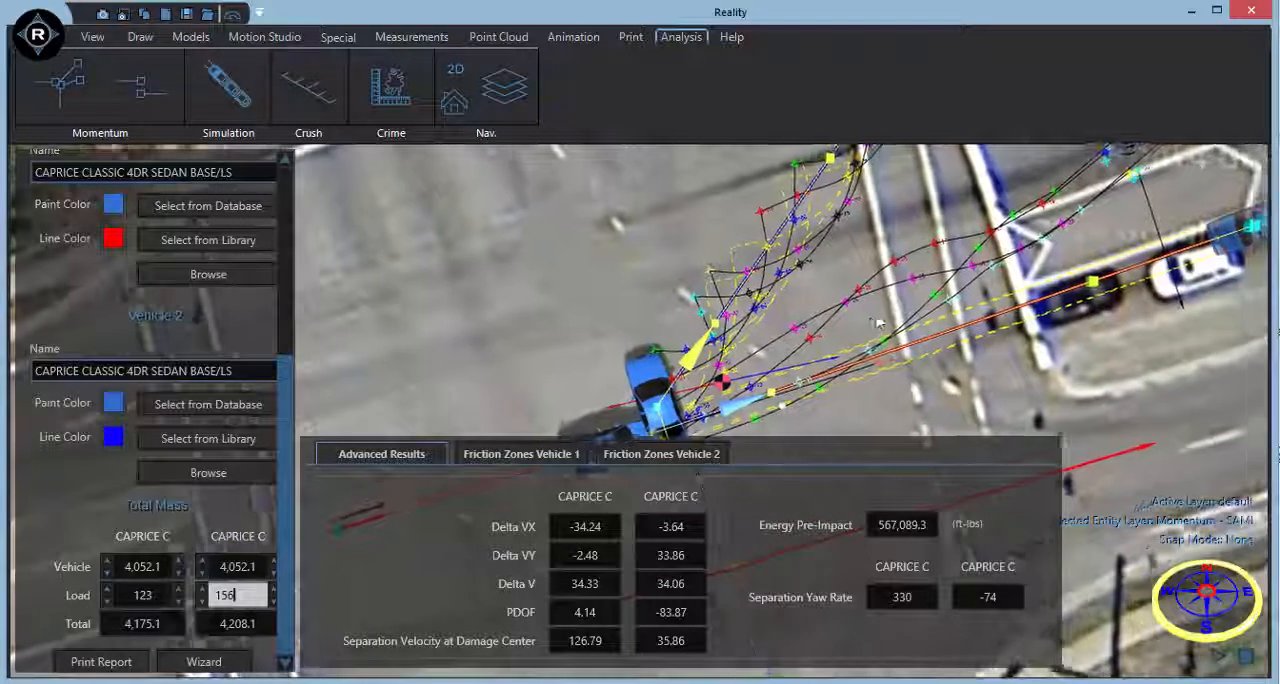
pyautogui.scroll(-2, 875, 322)
pyautogui.scroll(-1, 875, 322)
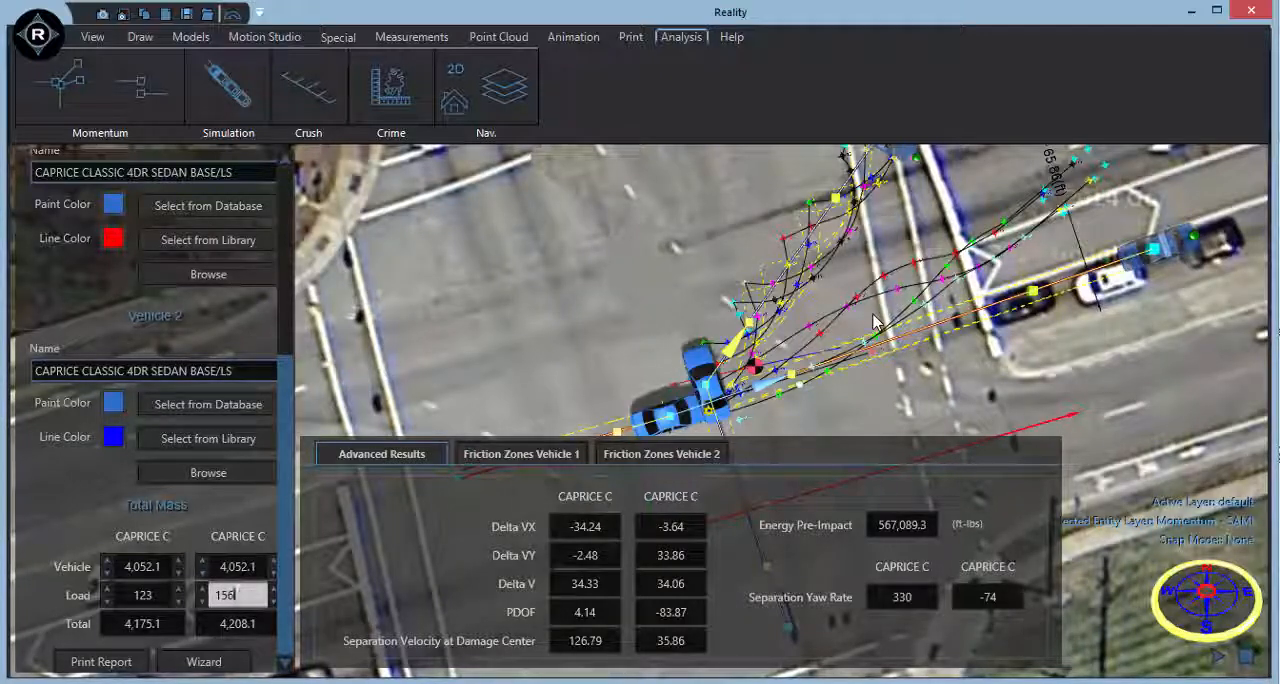
pyautogui.moveTo(873, 315); pyautogui.dragTo(793, 359, button='middle')
pyautogui.moveTo(1085, 292); pyautogui.dragTo(991, 223)
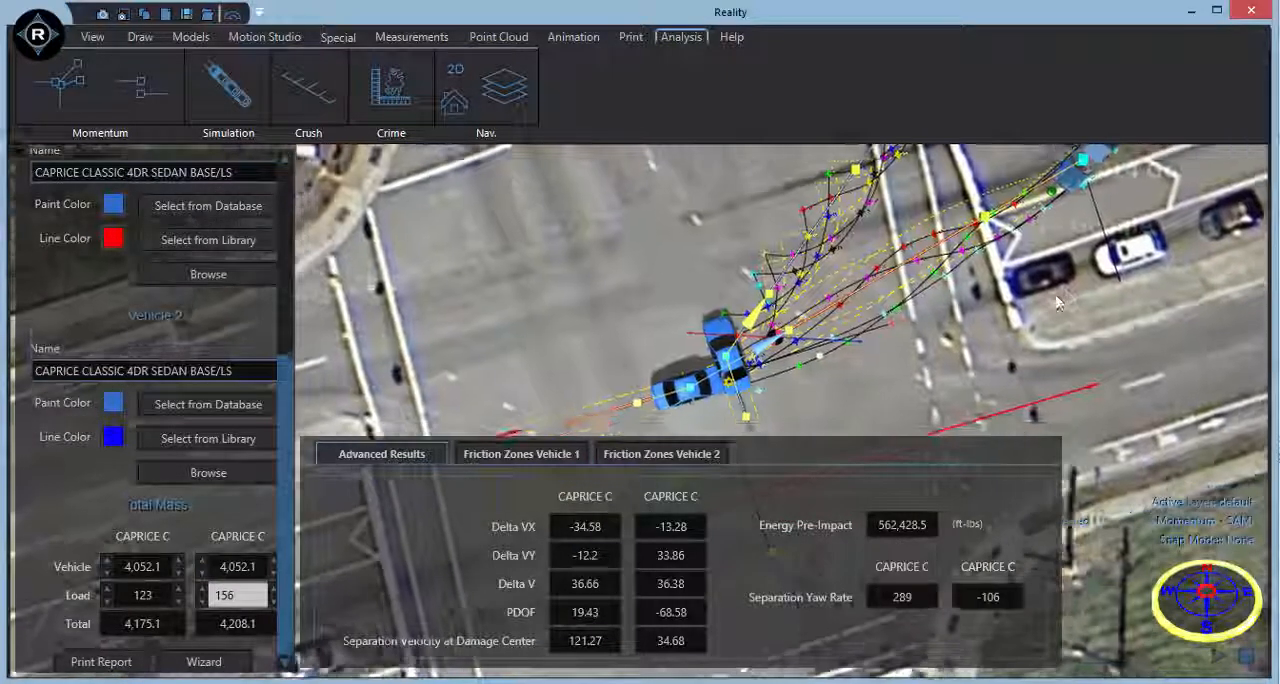
# Move the damage center marker onto the contact area between the two vehicles.
pyautogui.scroll(5, 829, 378)
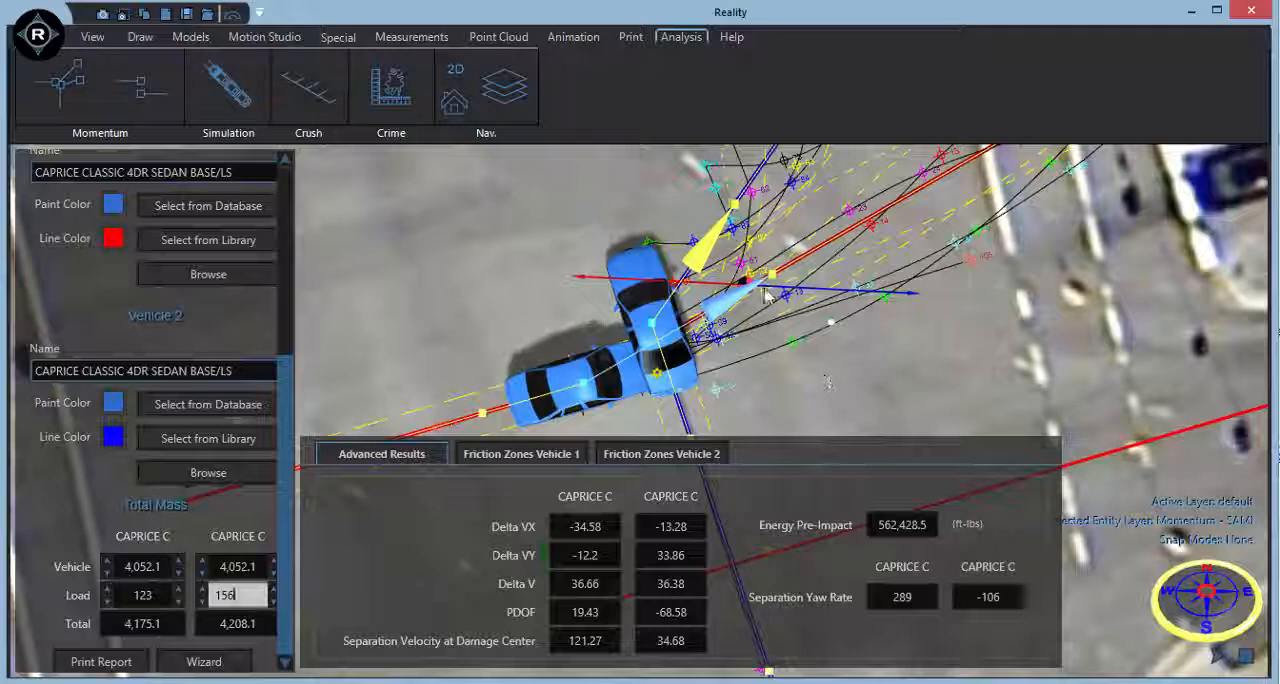
pyautogui.moveTo(740, 283); pyautogui.dragTo(638, 362)
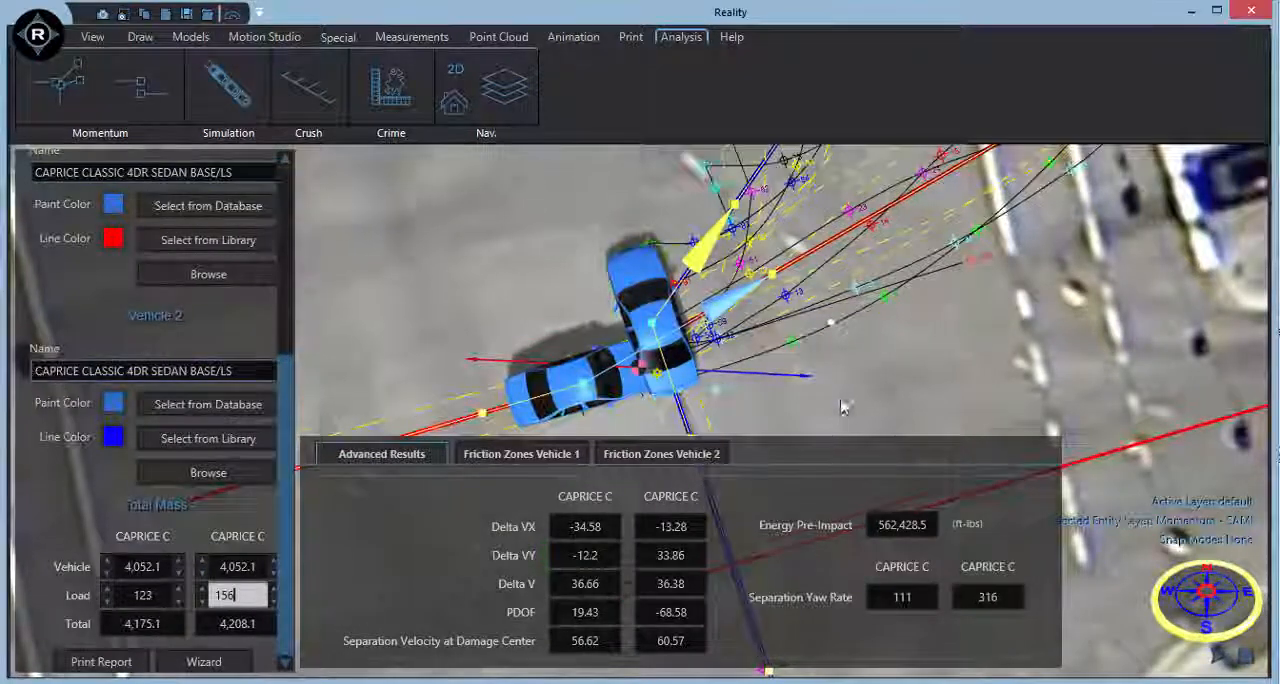
# Reshape Vehicle 1's departure path through its control points so that it curves along the measured tire marks.
pyautogui.moveTo(841, 398); pyautogui.dragTo(874, 340, button='middle')
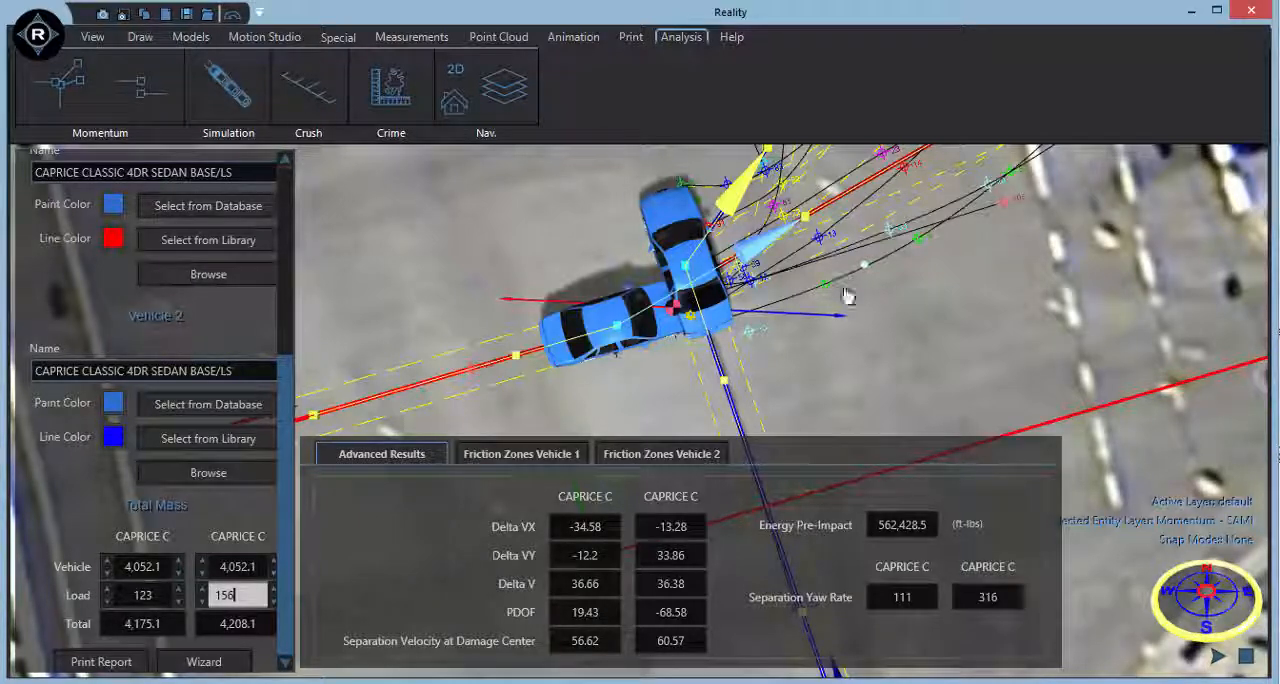
pyautogui.scroll(-2, 816, 366)
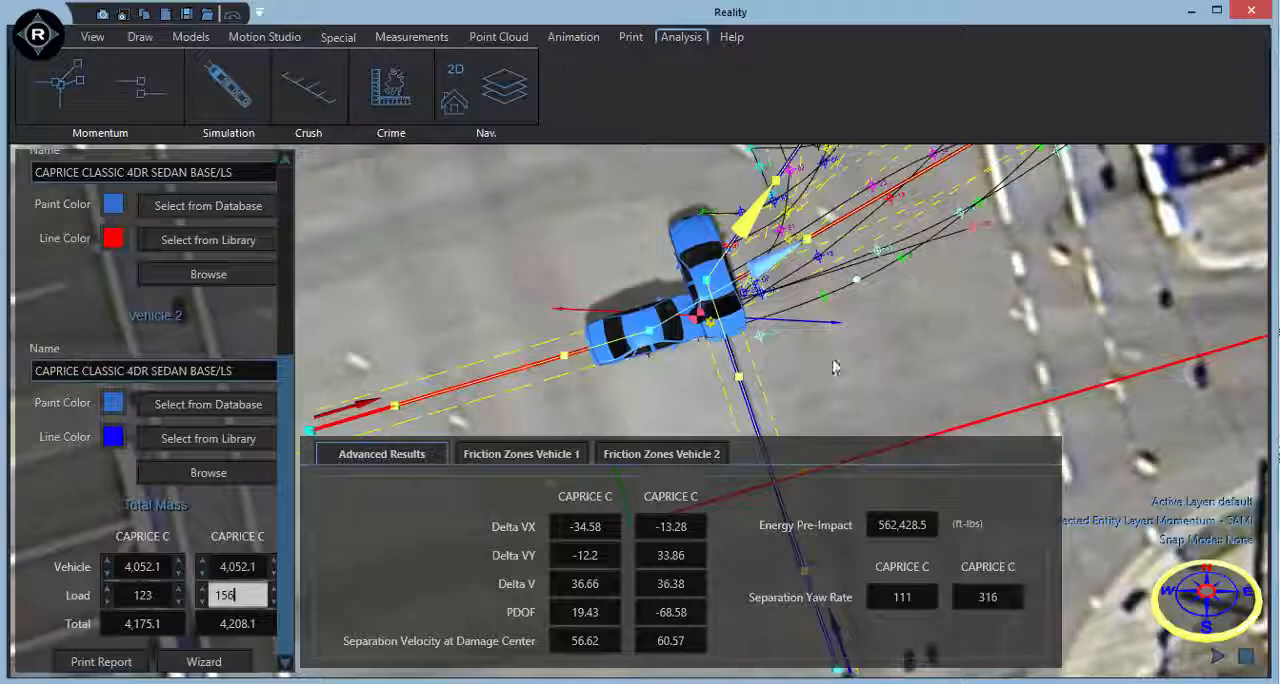
pyautogui.moveTo(816, 358); pyautogui.dragTo(775, 400, button='middle')
pyautogui.moveTo(764, 285); pyautogui.dragTo(814, 292)
pyautogui.moveTo(891, 357); pyautogui.dragTo(738, 432, button='middle')
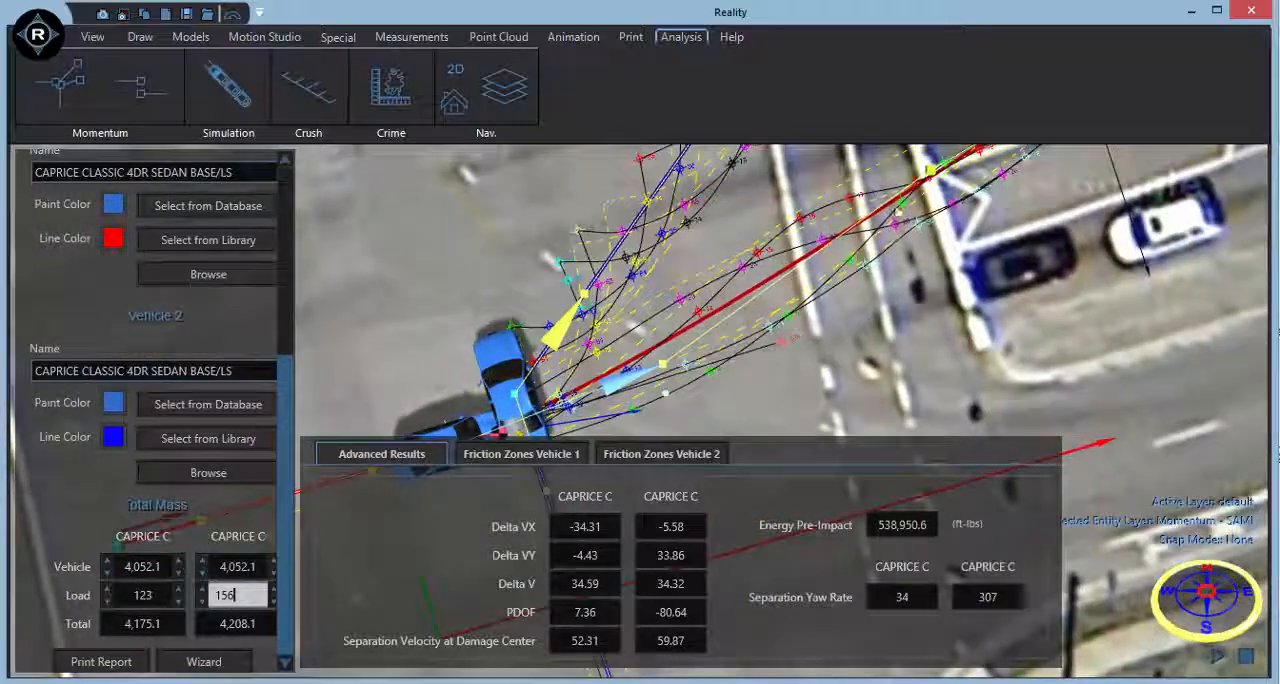
pyautogui.moveTo(930, 168); pyautogui.dragTo(941, 211)
pyautogui.moveTo(699, 404); pyautogui.dragTo(698, 337, button='middle')
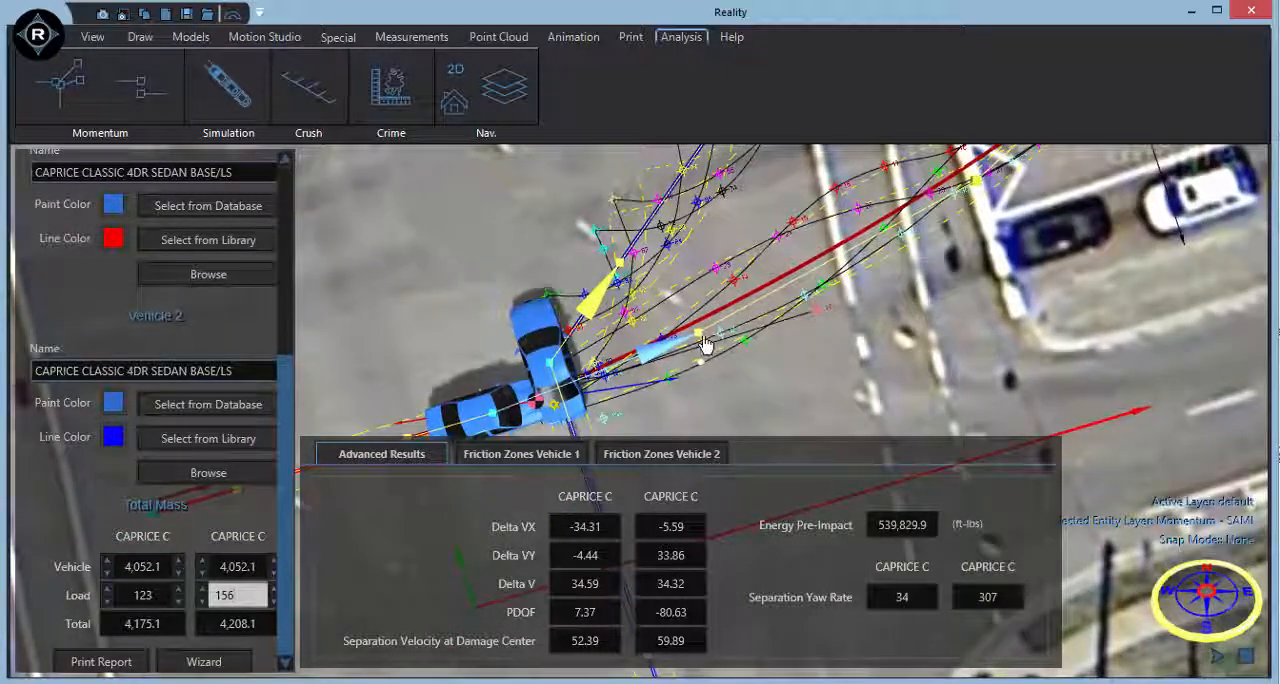
pyautogui.moveTo(699, 338); pyautogui.dragTo(699, 340)
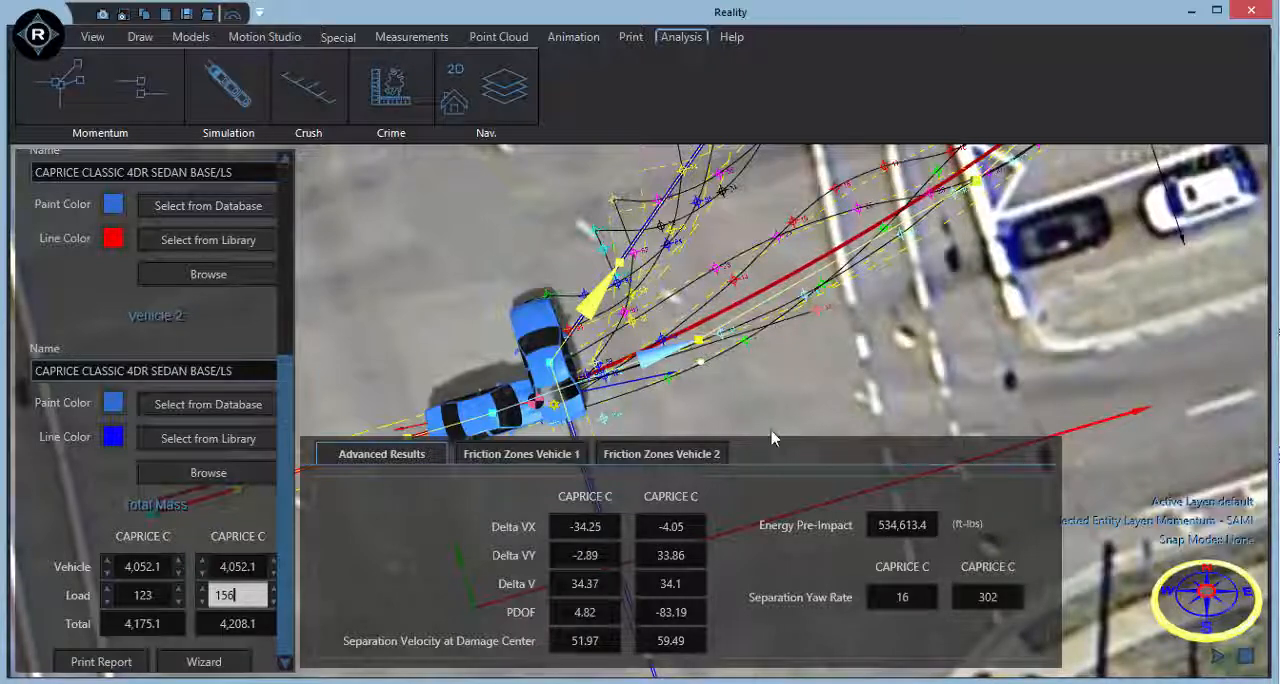
# Show the momentum results and set the report velocity units to mph.
pyautogui.moveTo(776, 430); pyautogui.dragTo(814, 367, button='middle')
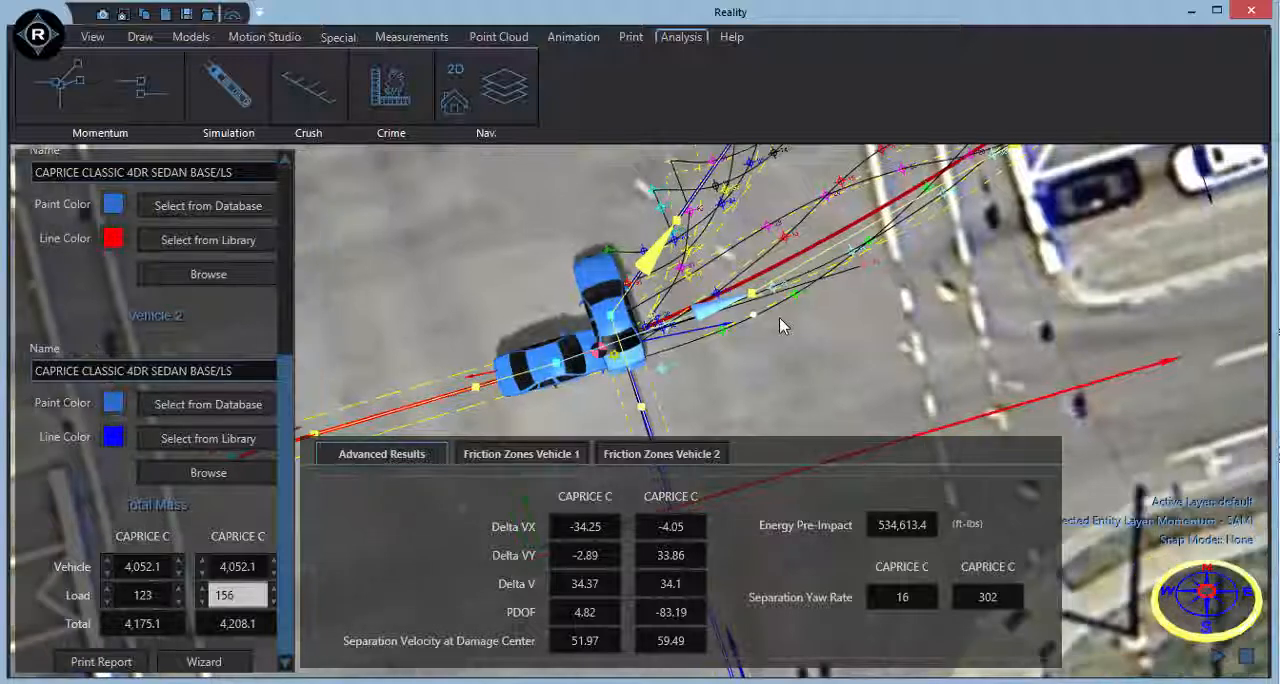
pyautogui.scroll(-2, 778, 317)
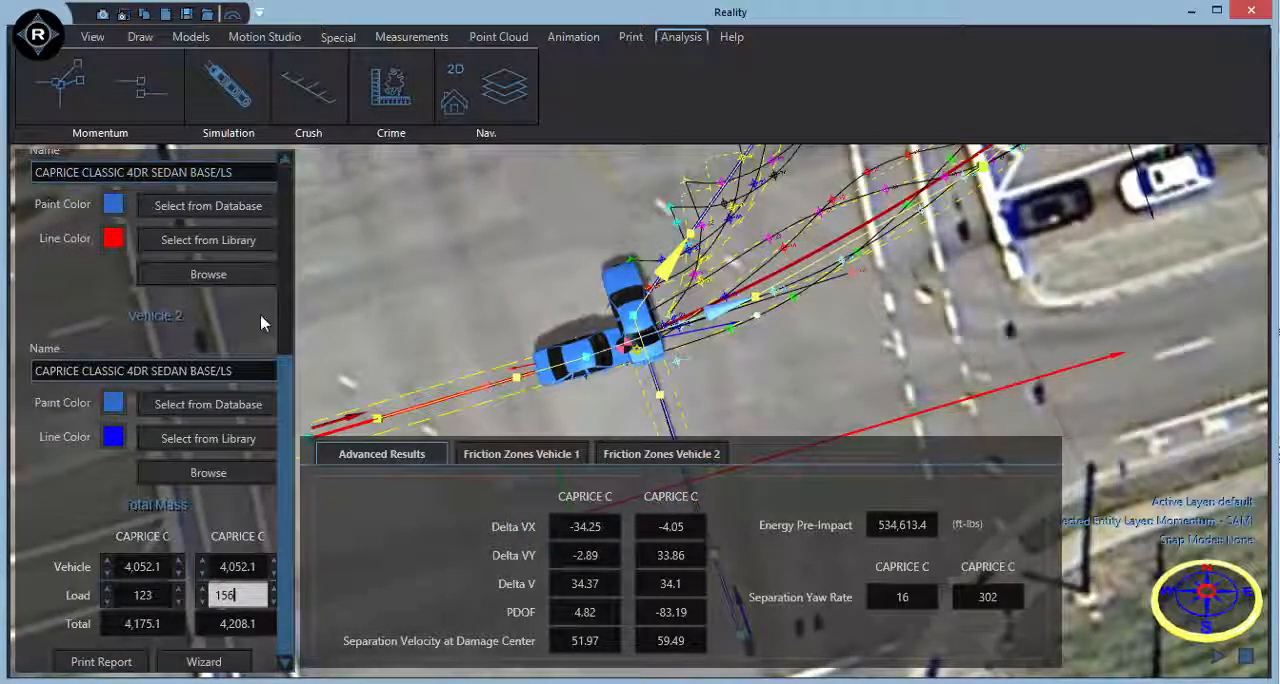
pyautogui.scroll(3, 140, 180)
pyautogui.click(59, 205)
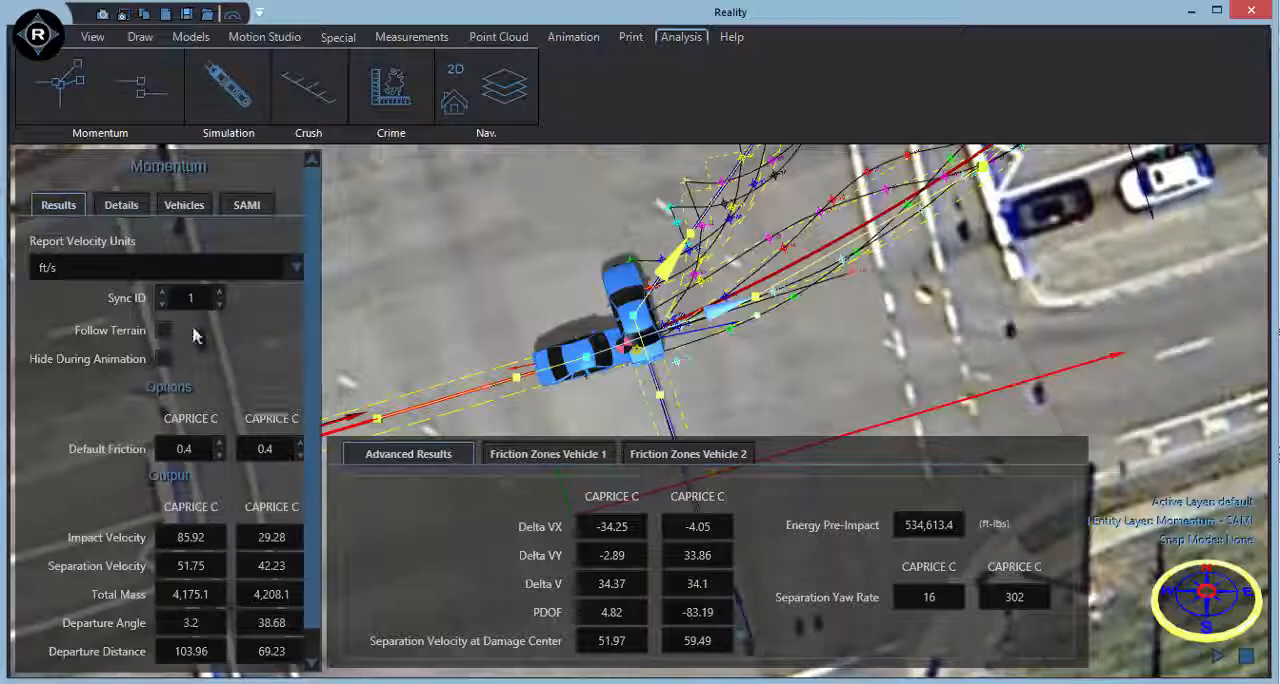
pyautogui.click(240, 272)
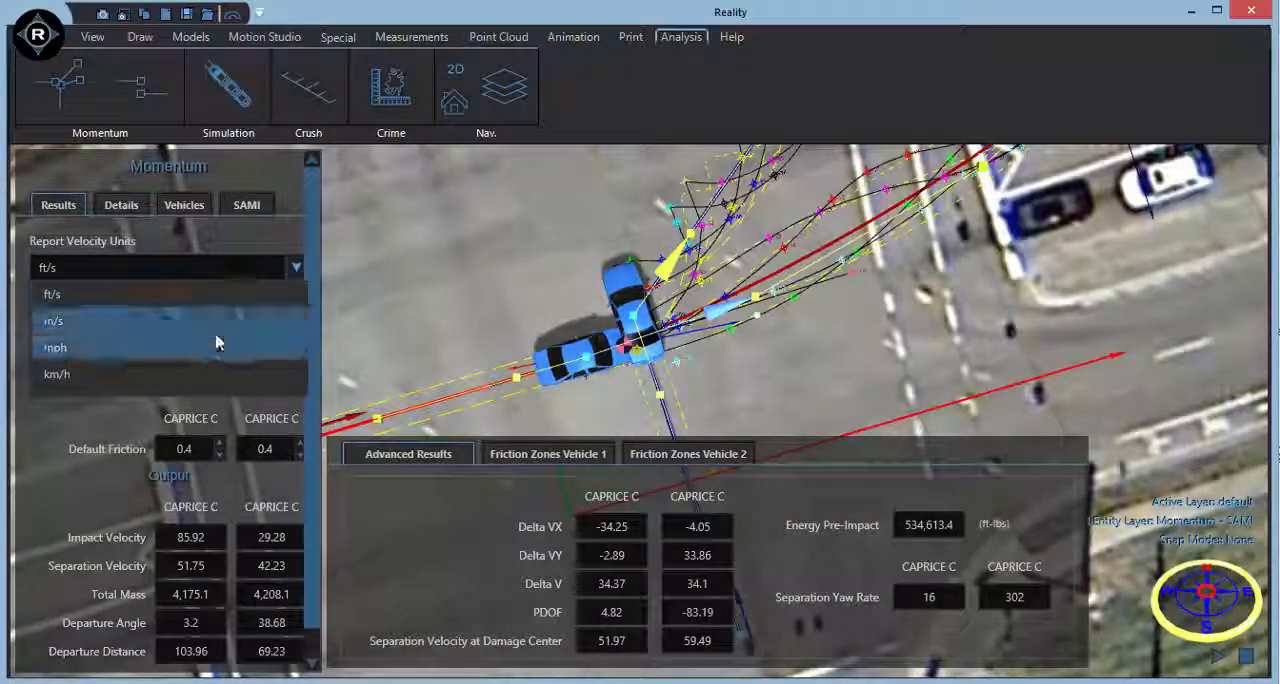
pyautogui.click(218, 340)
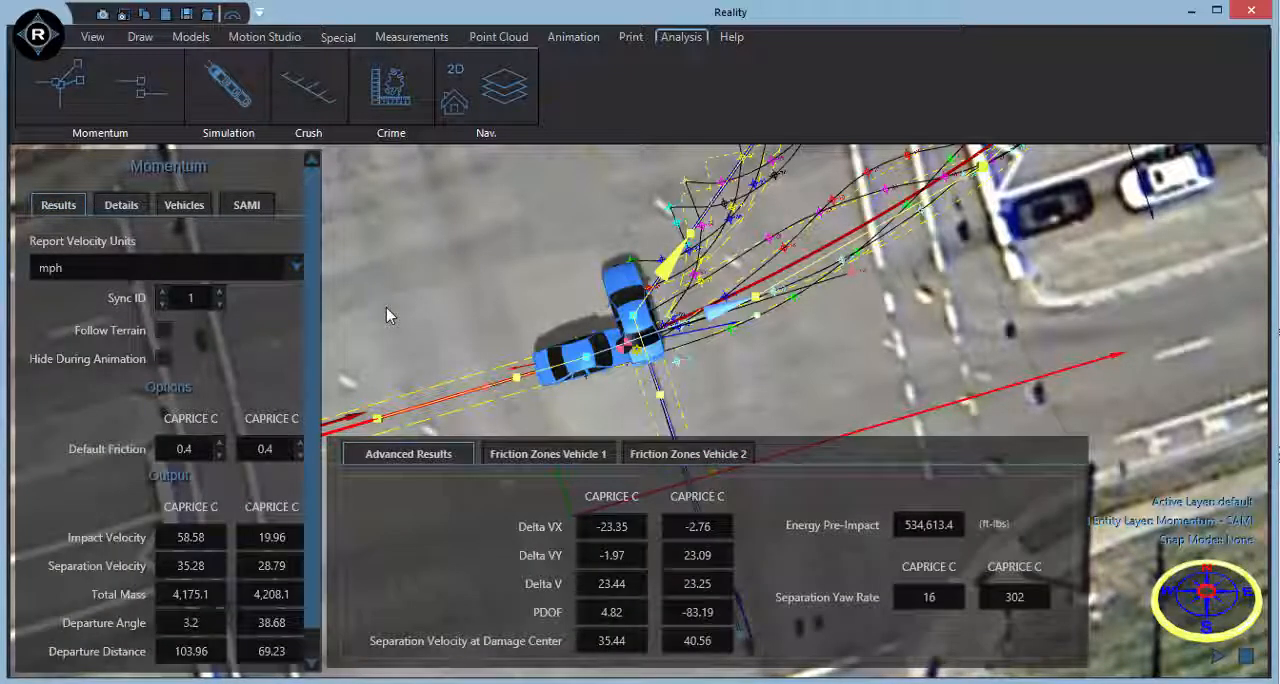
# Test the departure angle's effect by moving Vehicle 1's first departure path control point toward Vehicle 2's path and back onto the tire marks.
pyautogui.moveTo(851, 367); pyautogui.dragTo(903, 351, button='middle')
pyautogui.moveTo(315, 421); pyautogui.dragTo(313, 511)
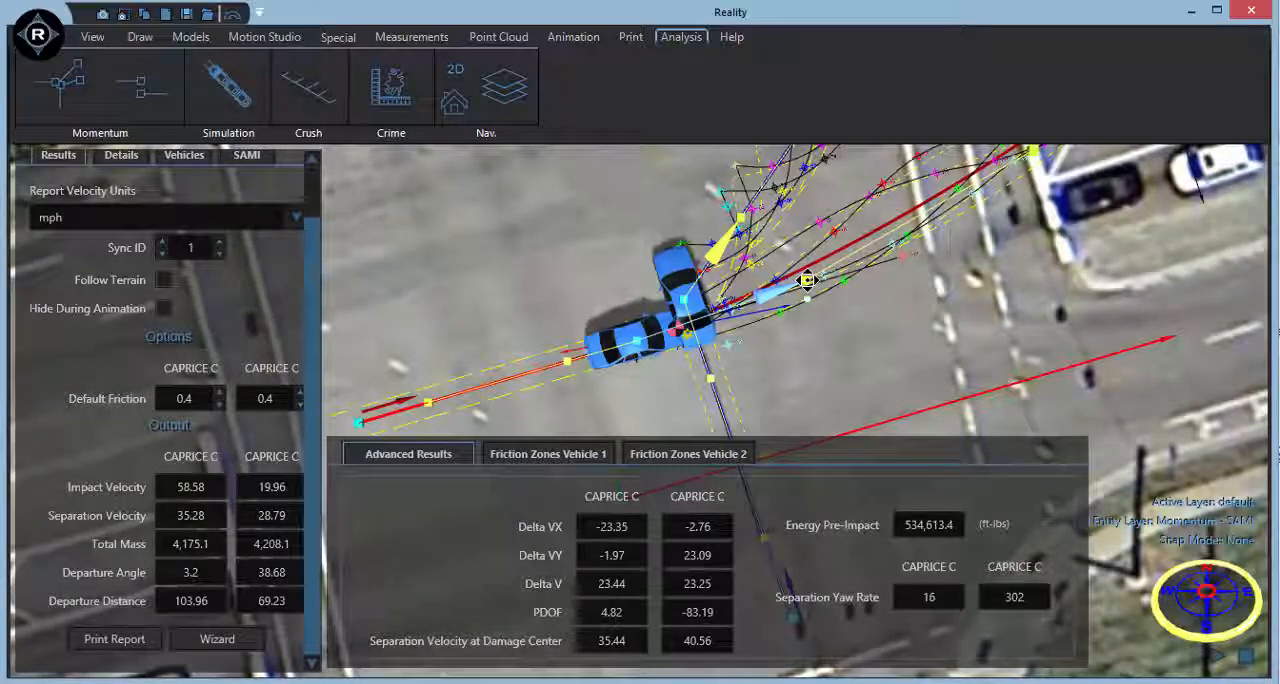
pyautogui.moveTo(807, 281); pyautogui.dragTo(799, 251)
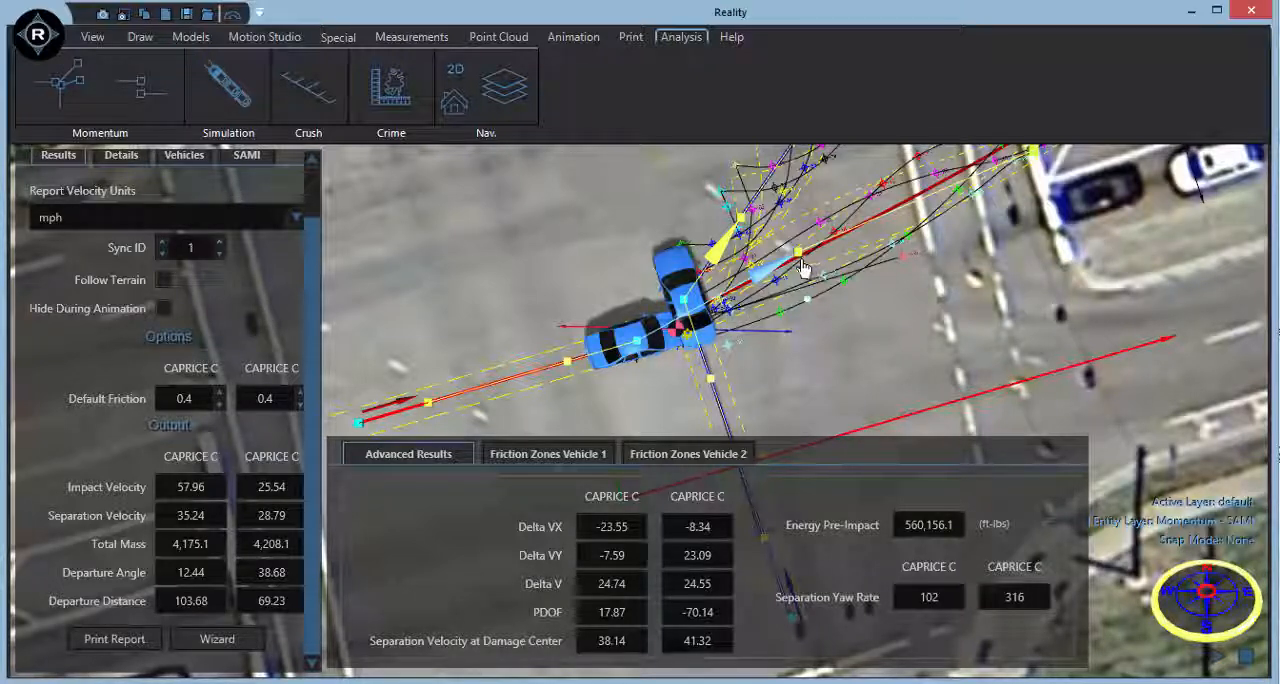
pyautogui.moveTo(800, 251); pyautogui.dragTo(810, 279)
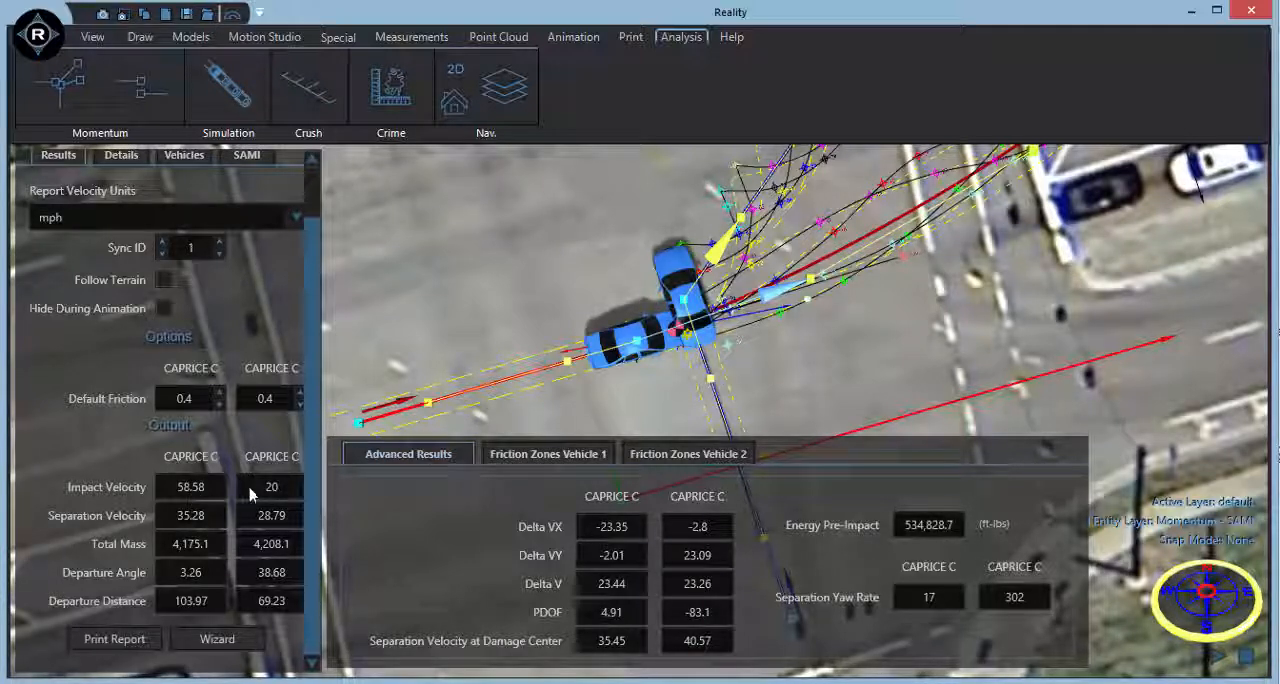
# In the momentum details, set the after-impact drag factor to 0.41 for the first vehicle and 0.42 for the second.
pyautogui.moveTo(543, 421); pyautogui.dragTo(594, 394, button='middle')
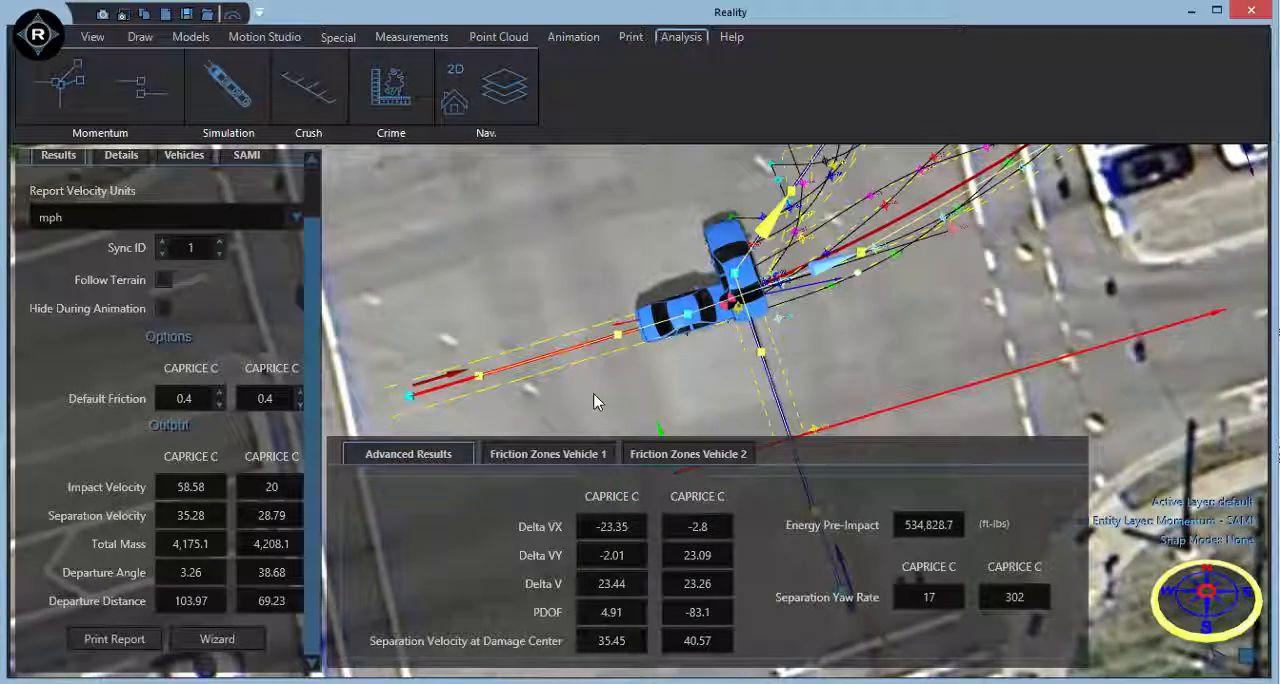
pyautogui.scroll(-2, 593, 400)
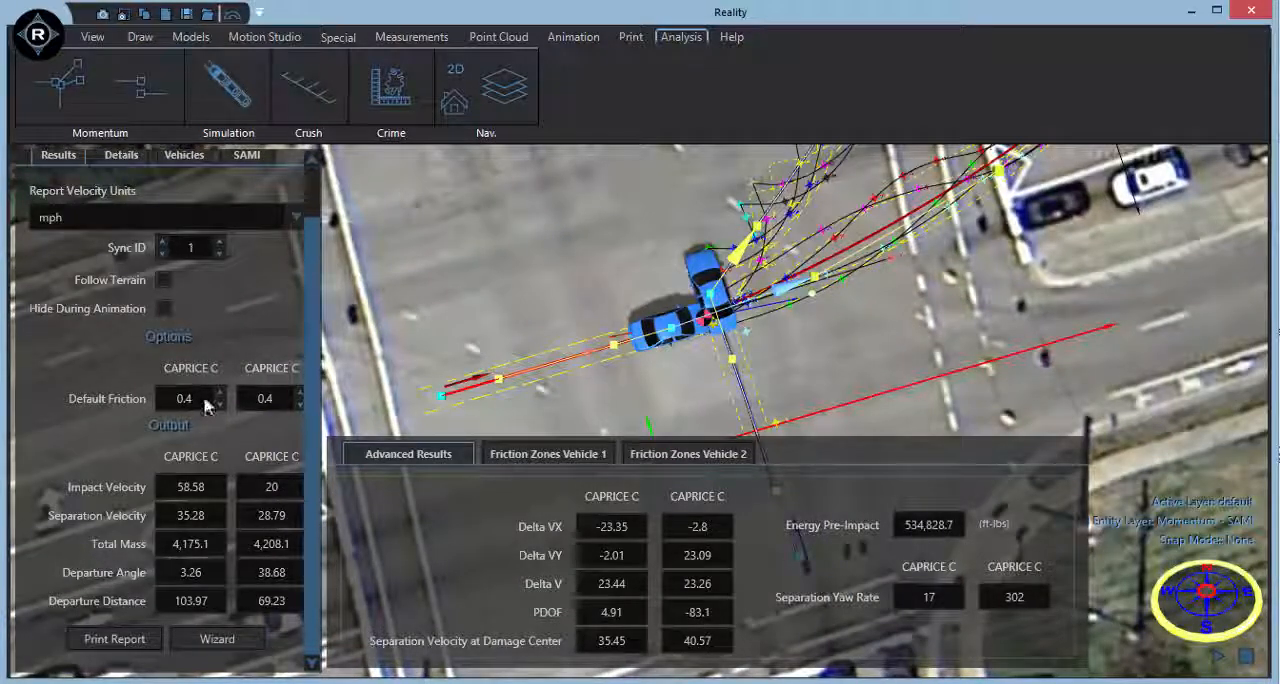
pyautogui.click(119, 157)
pyautogui.scroll(-2, 318, 475)
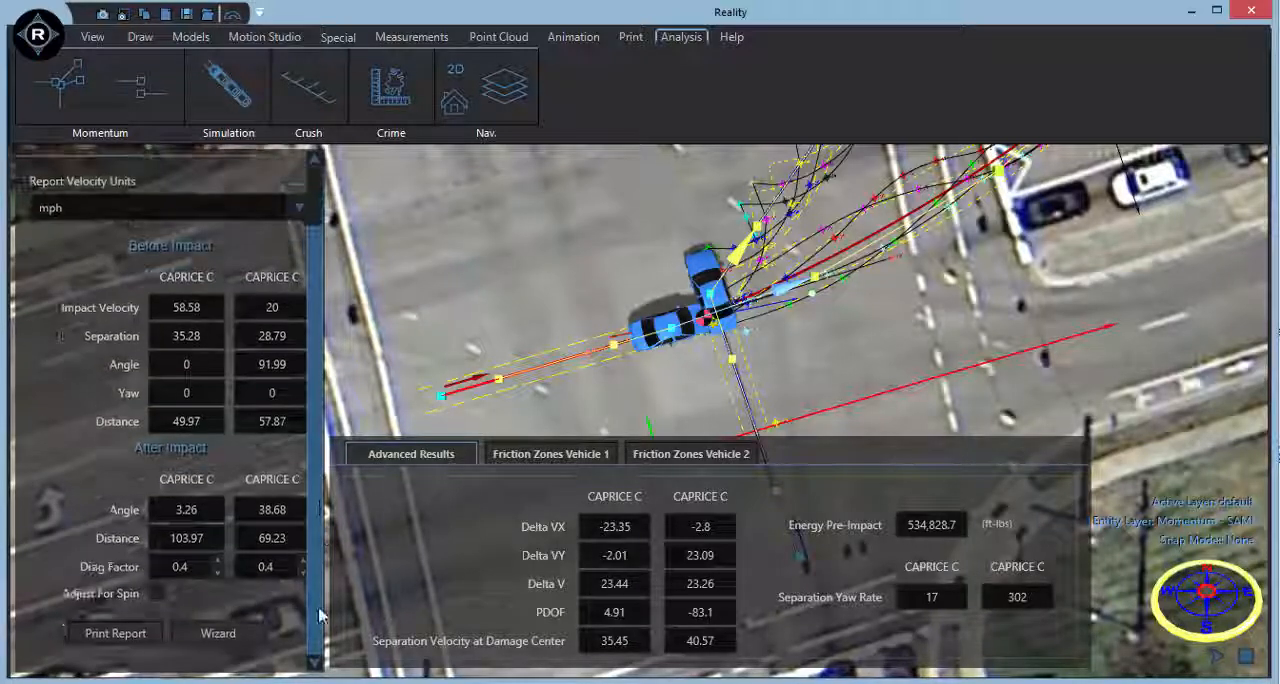
pyautogui.click(192, 574)
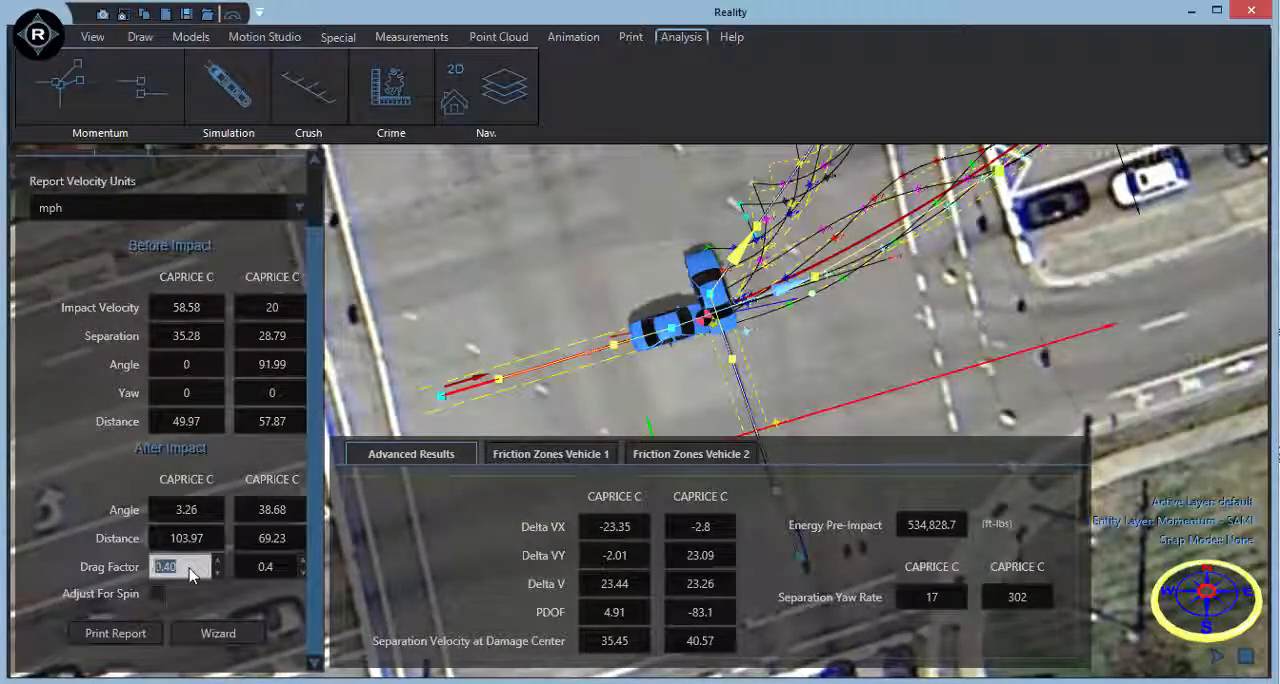
pyautogui.press('BackSpace')
pyautogui.write('1')
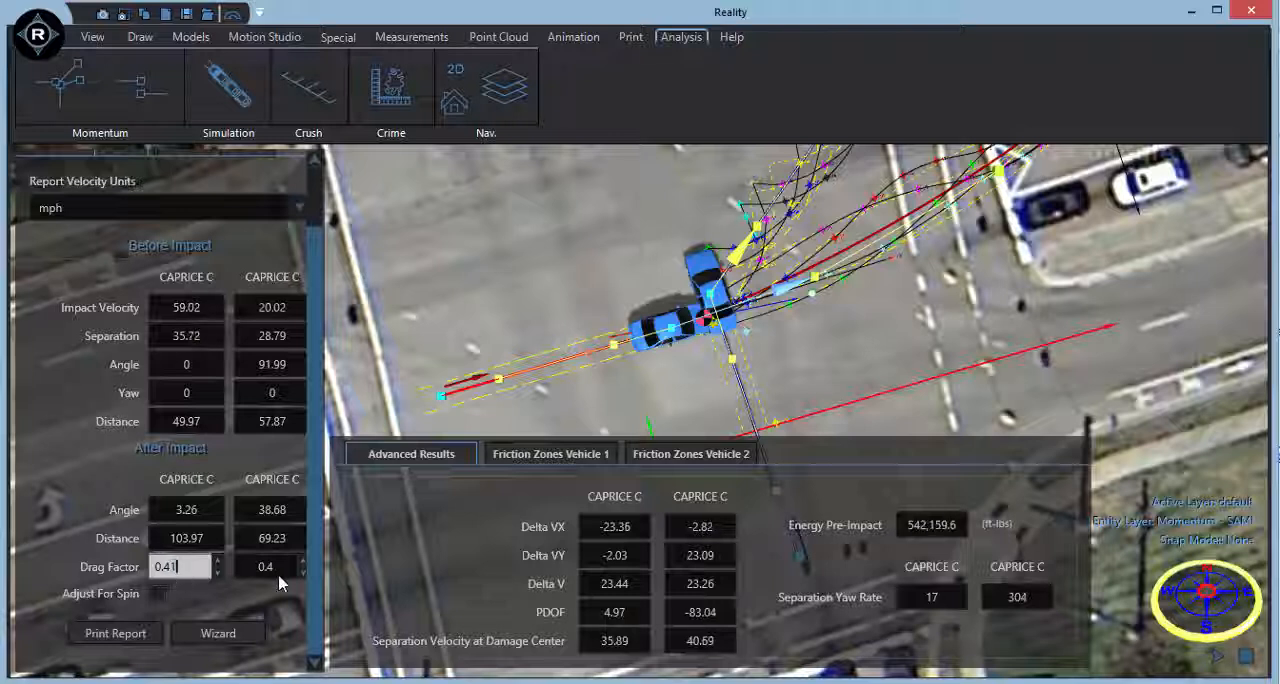
pyautogui.doubleClick(266, 568)
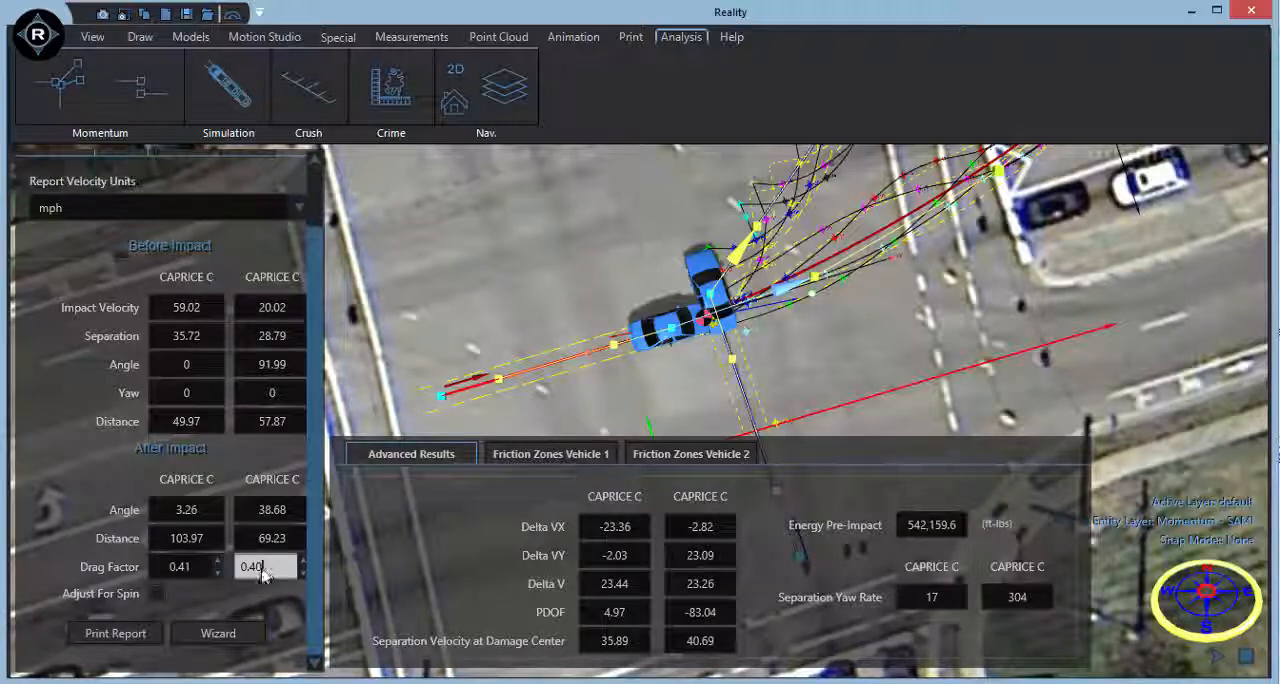
pyautogui.write('2')
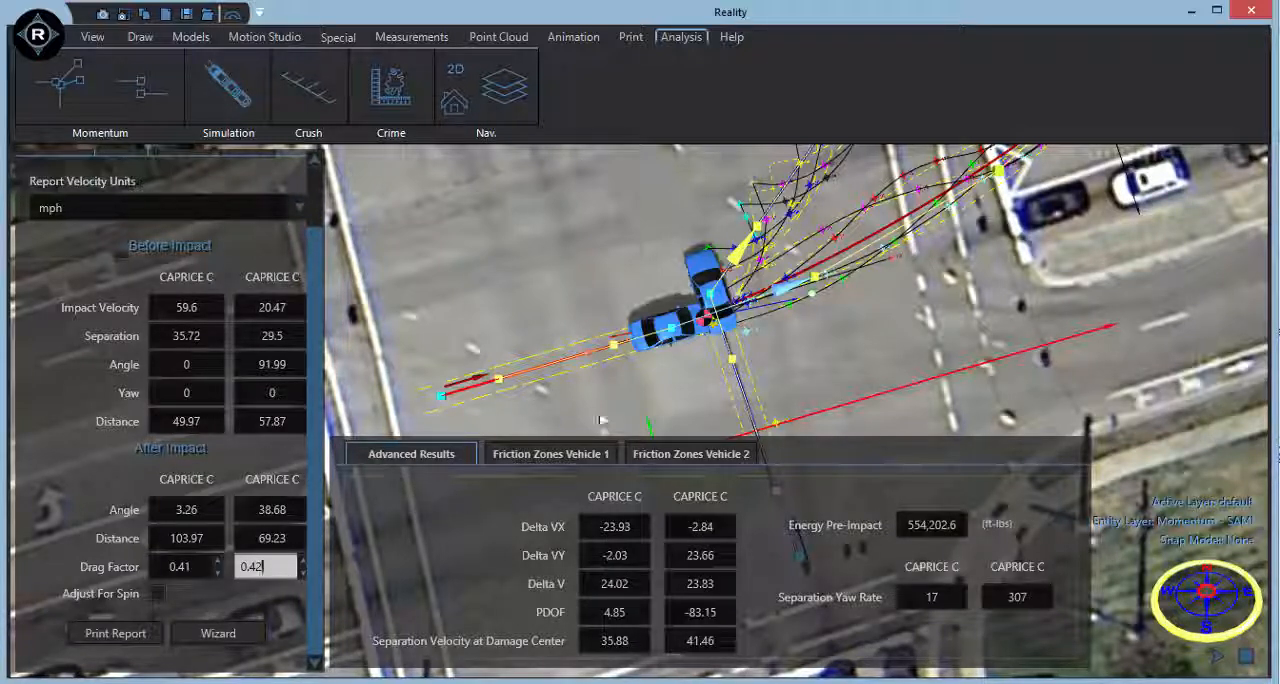
# Reselect the momentum analysis and enable Adjust For Spin in its after-impact details.
pyautogui.click(690, 399)
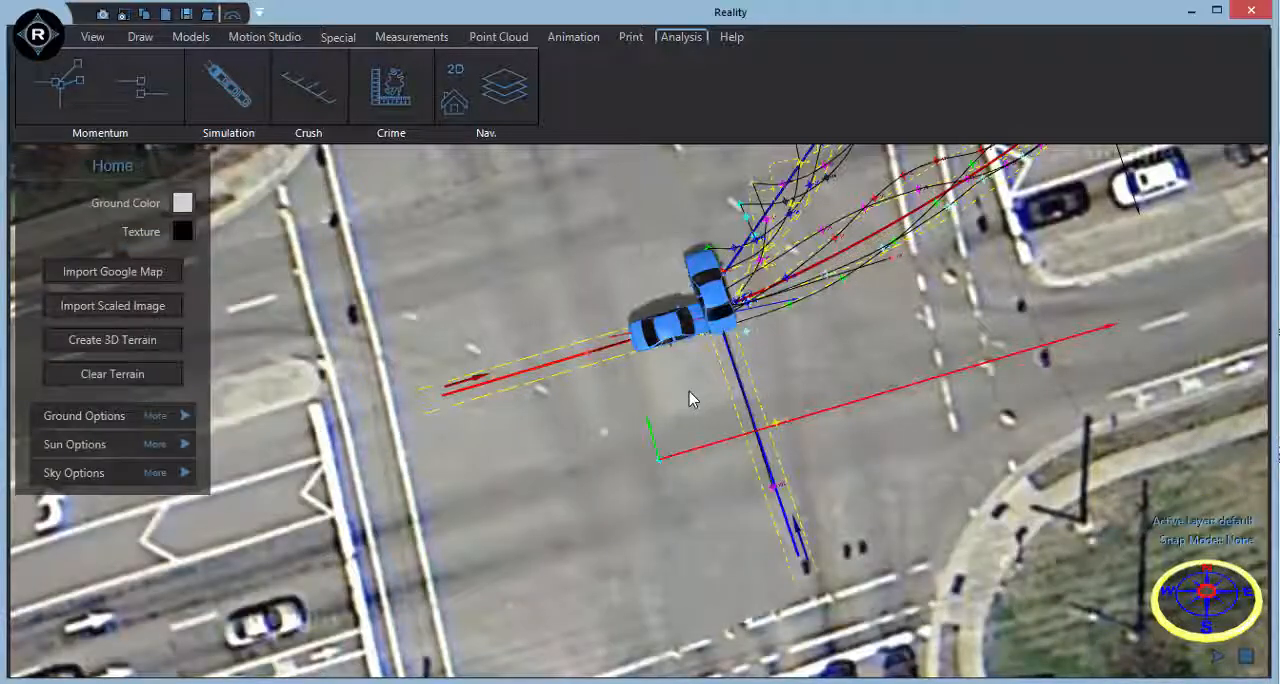
pyautogui.click(555, 373)
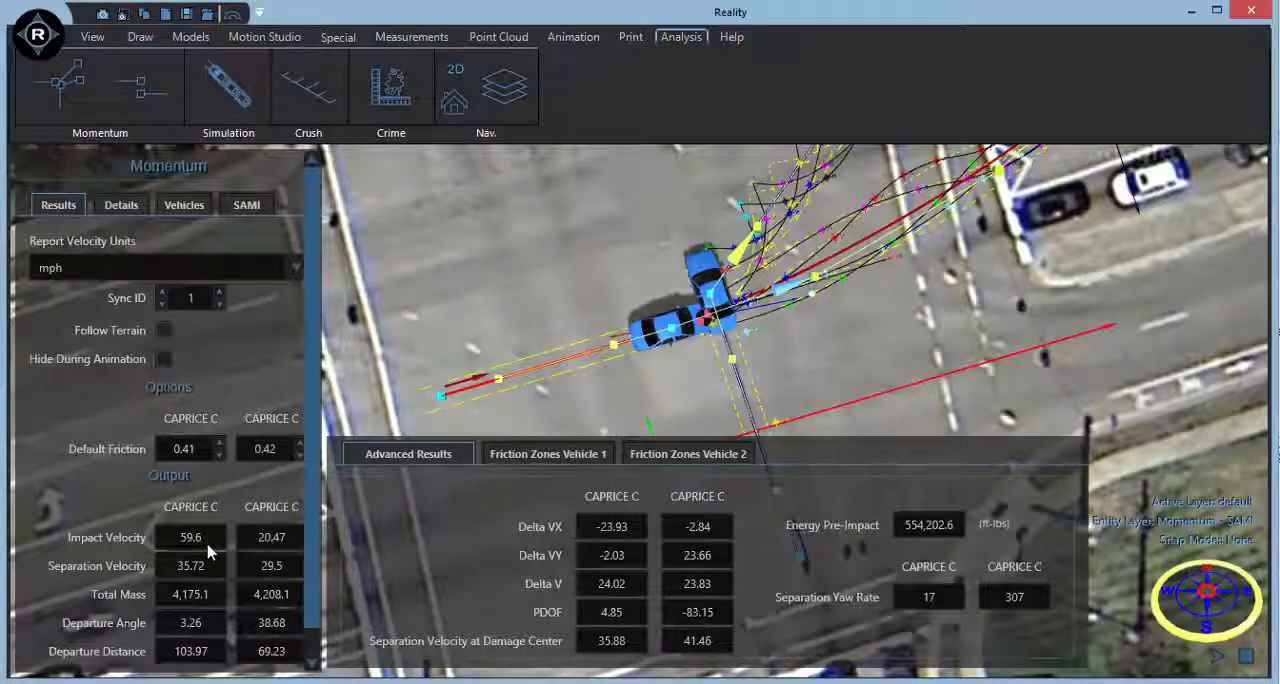
pyautogui.moveTo(704, 400); pyautogui.dragTo(733, 352, button='middle')
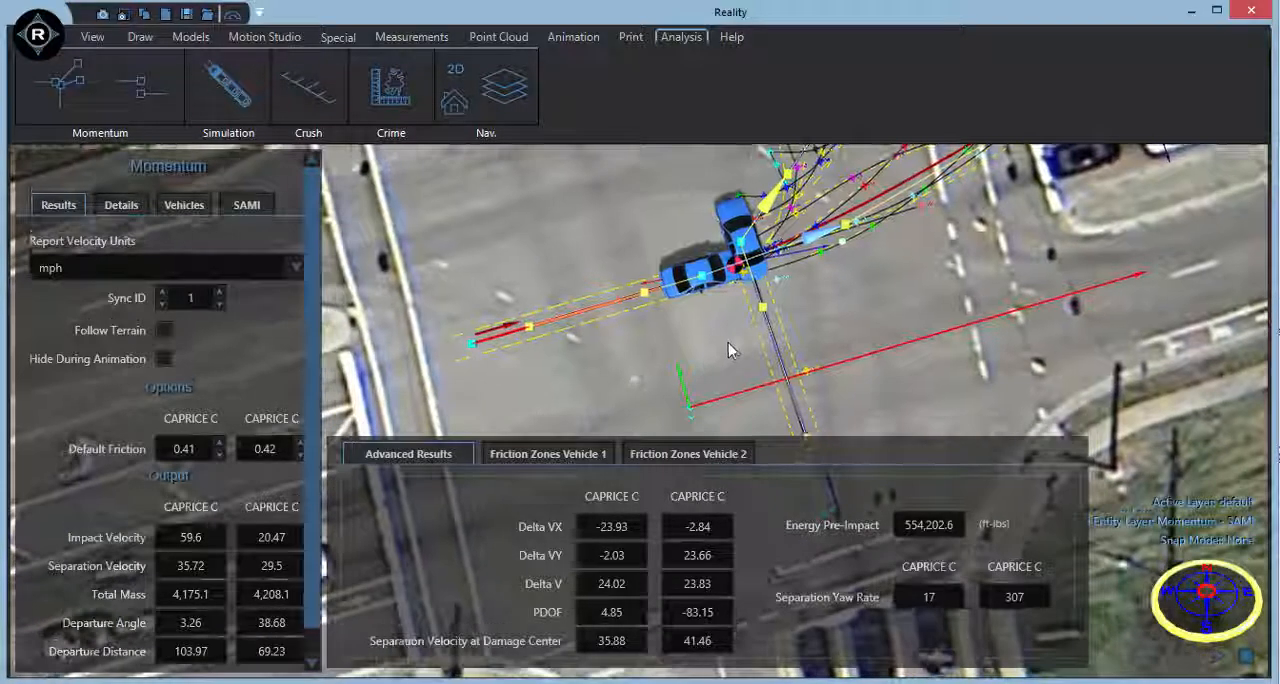
pyautogui.scroll(-1, 318, 472)
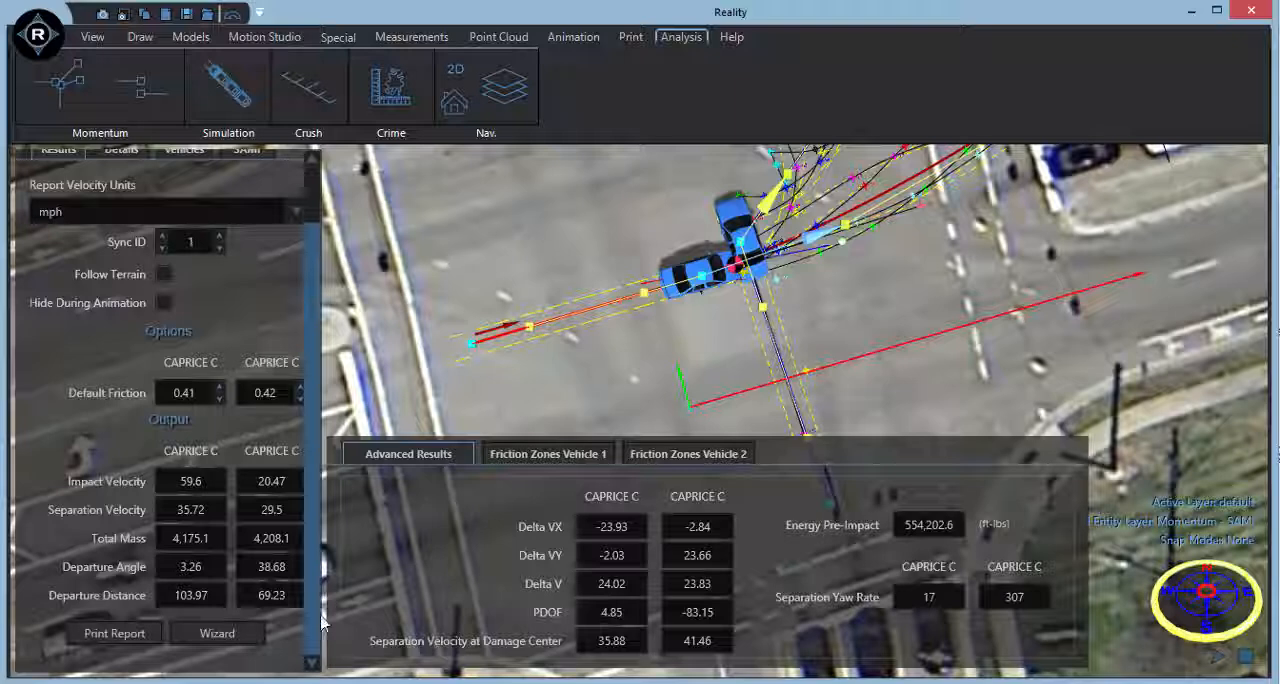
pyautogui.click(117, 153)
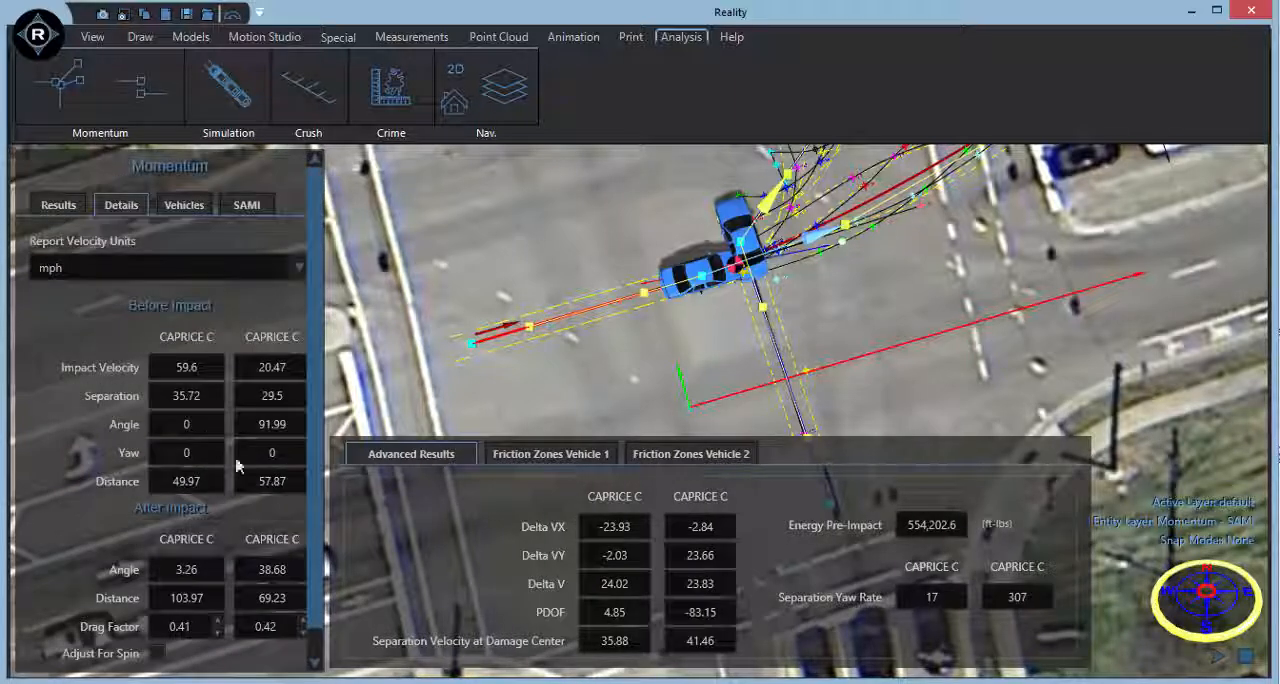
pyautogui.click(158, 653)
pyautogui.scroll(-3, 188, 527)
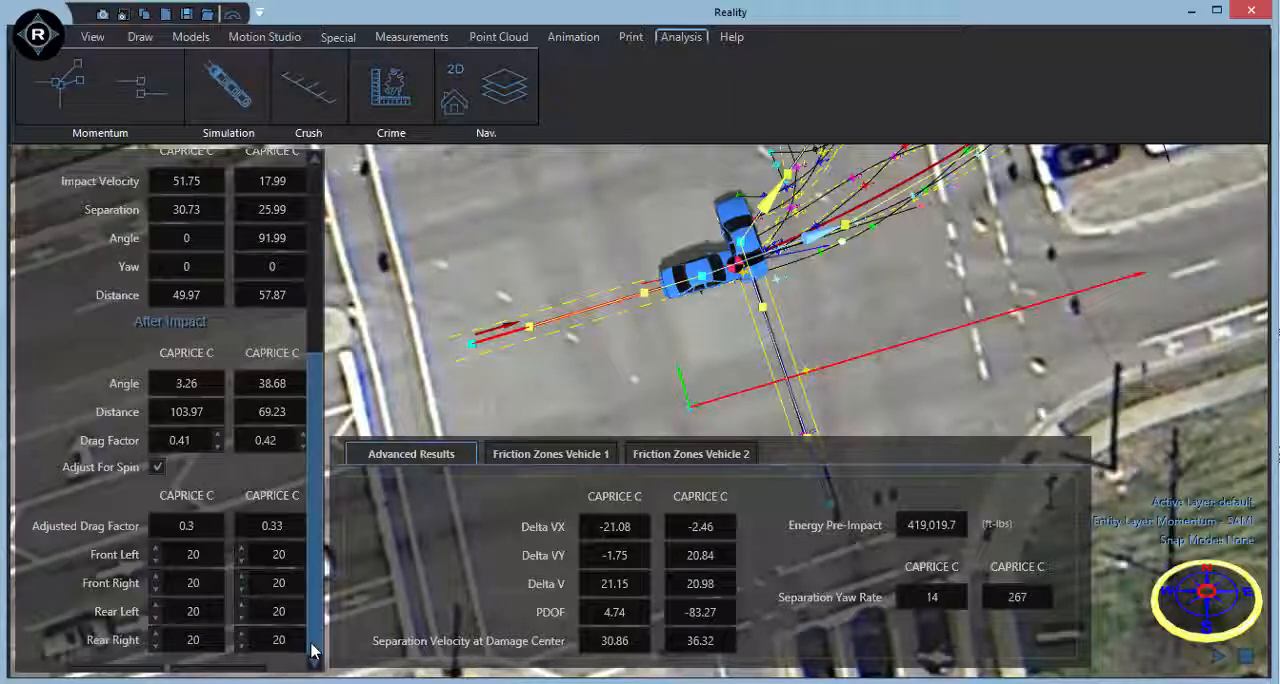
# Set the after-impact drag factor of both vehicles to 0.55.
pyautogui.doubleClick(167, 444)
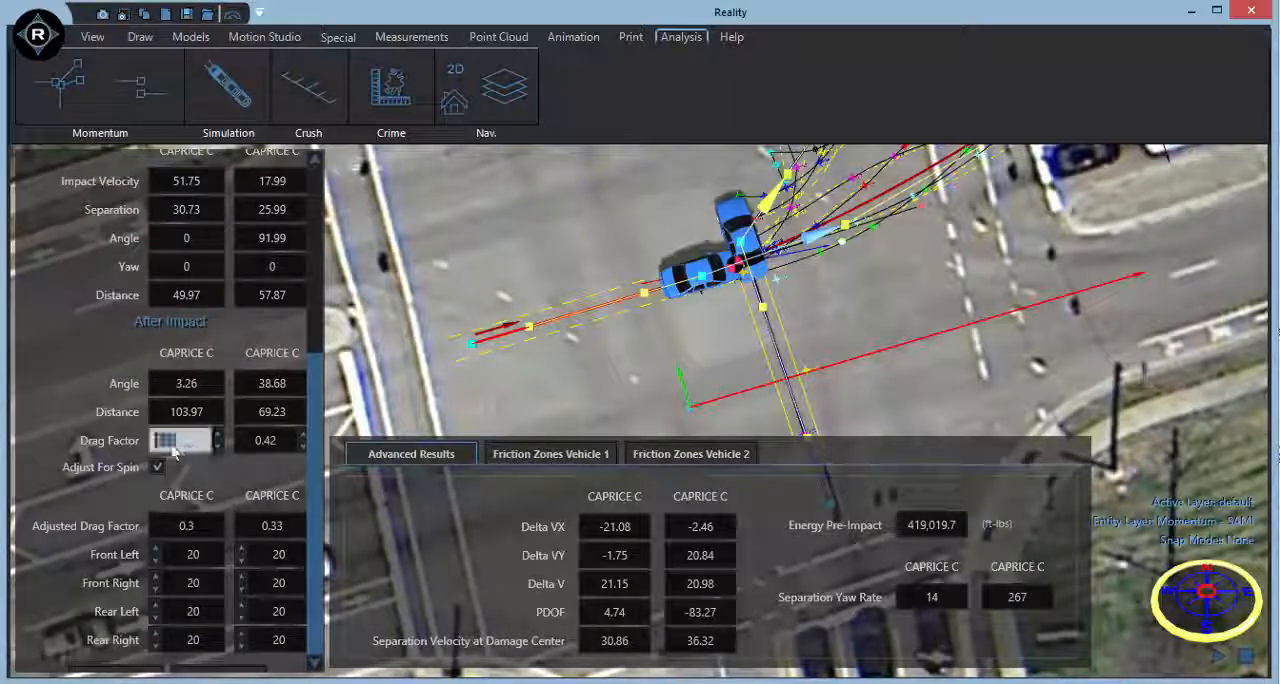
pyautogui.moveTo(165, 445); pyautogui.dragTo(179, 446)
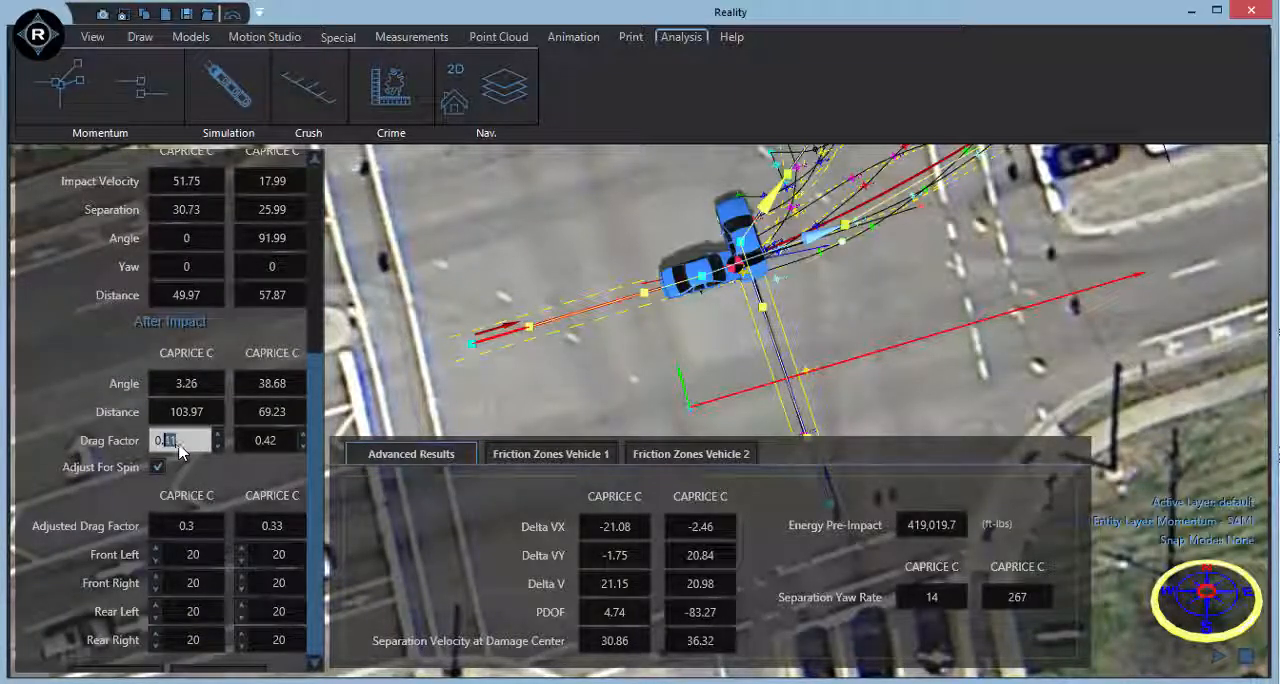
pyautogui.write('55')
pyautogui.doubleClick(250, 443)
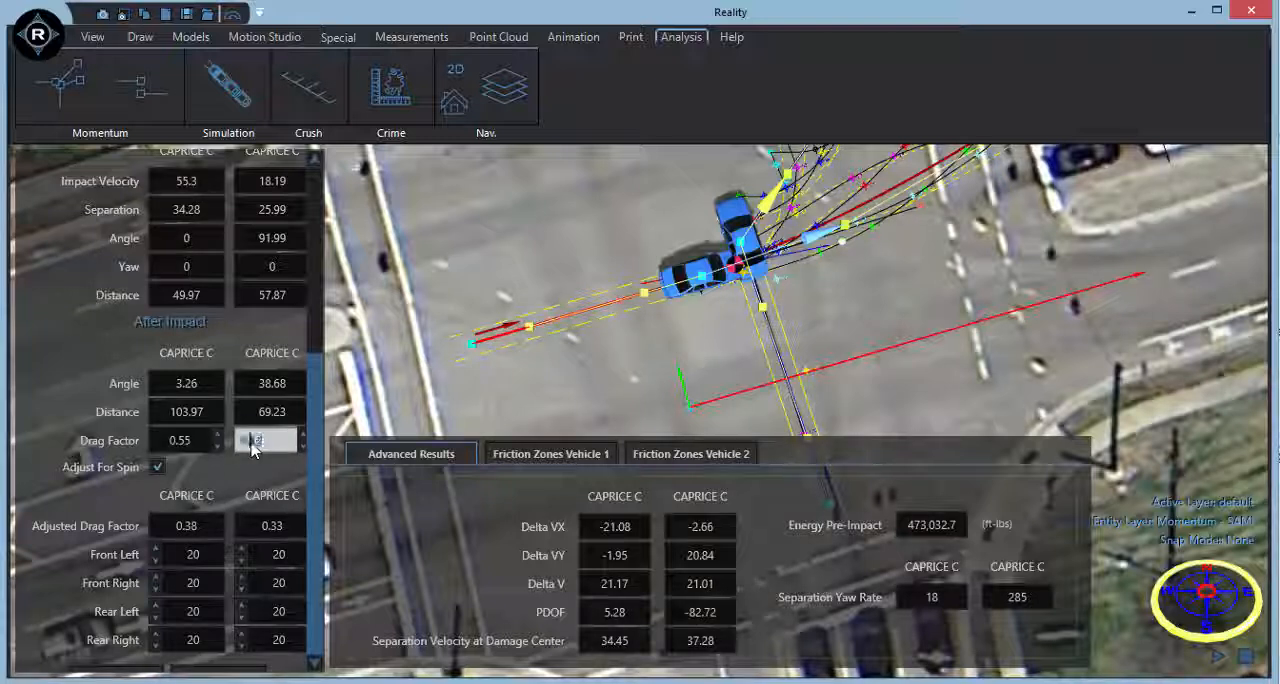
pyautogui.write('55')
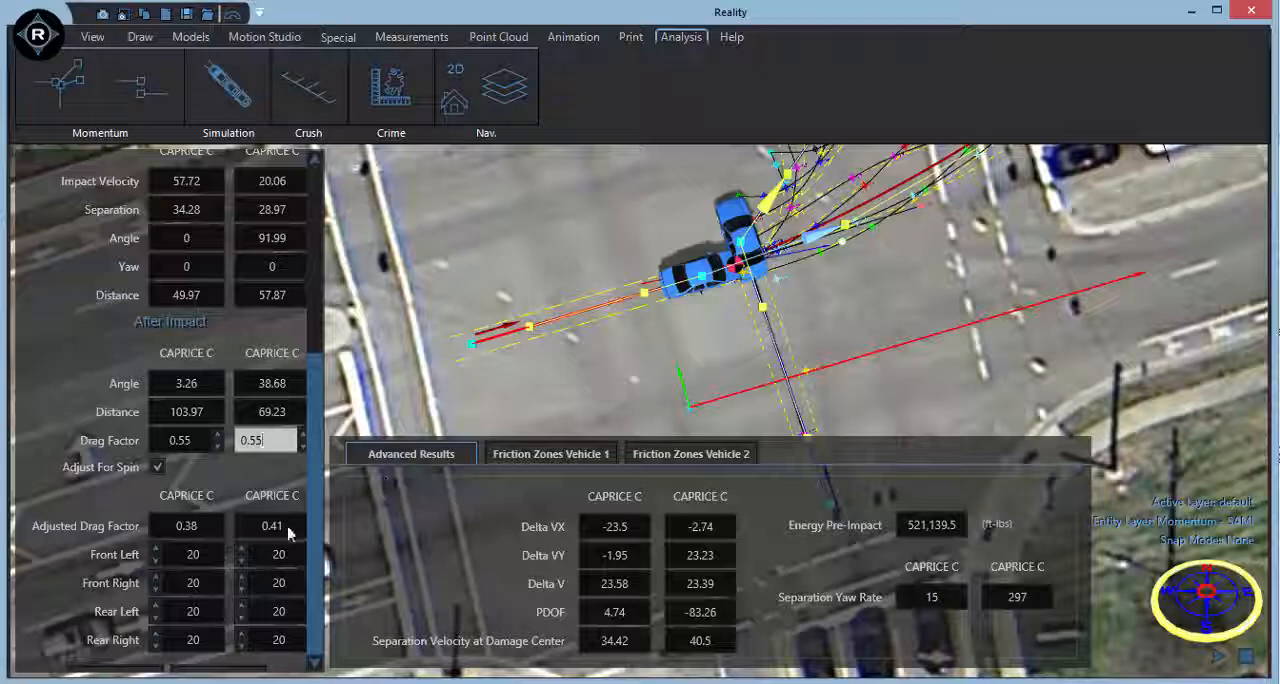
# In the spin adjustment, set the first vehicle's front left wheel and the second vehicle's rear left wheel to 100.
pyautogui.doubleClick(193, 556)
pyautogui.write('100')
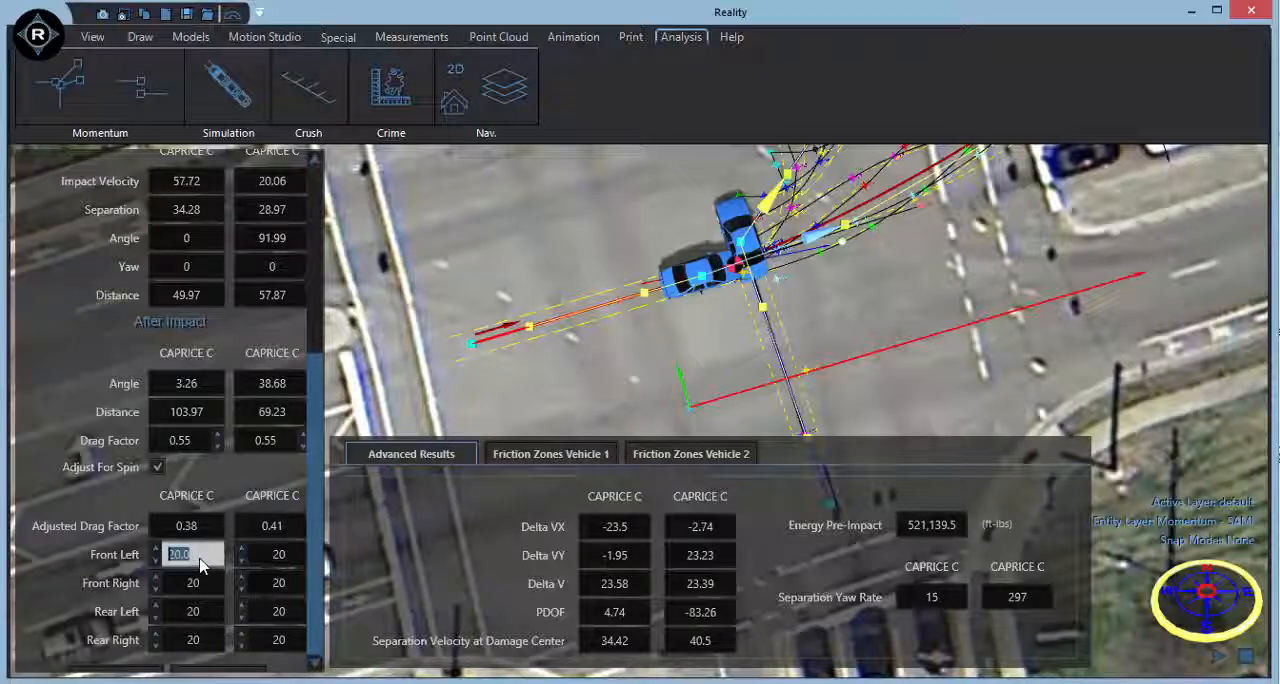
pyautogui.doubleClick(285, 613)
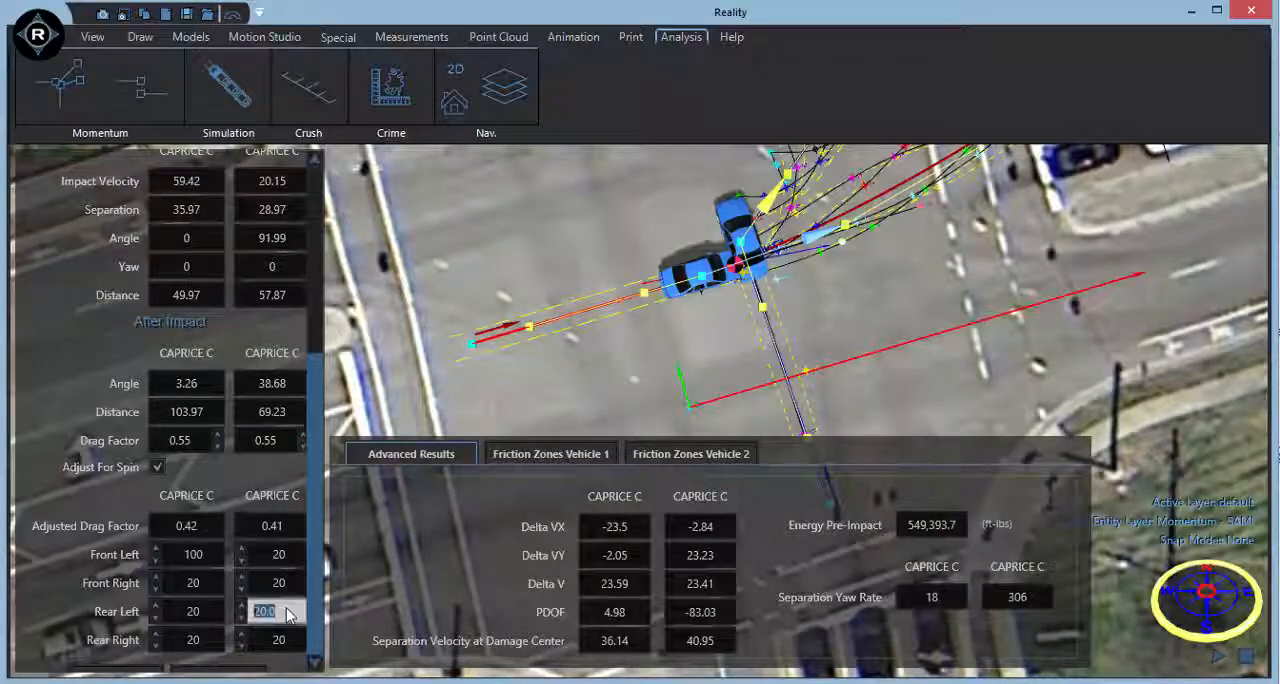
pyautogui.write('100')
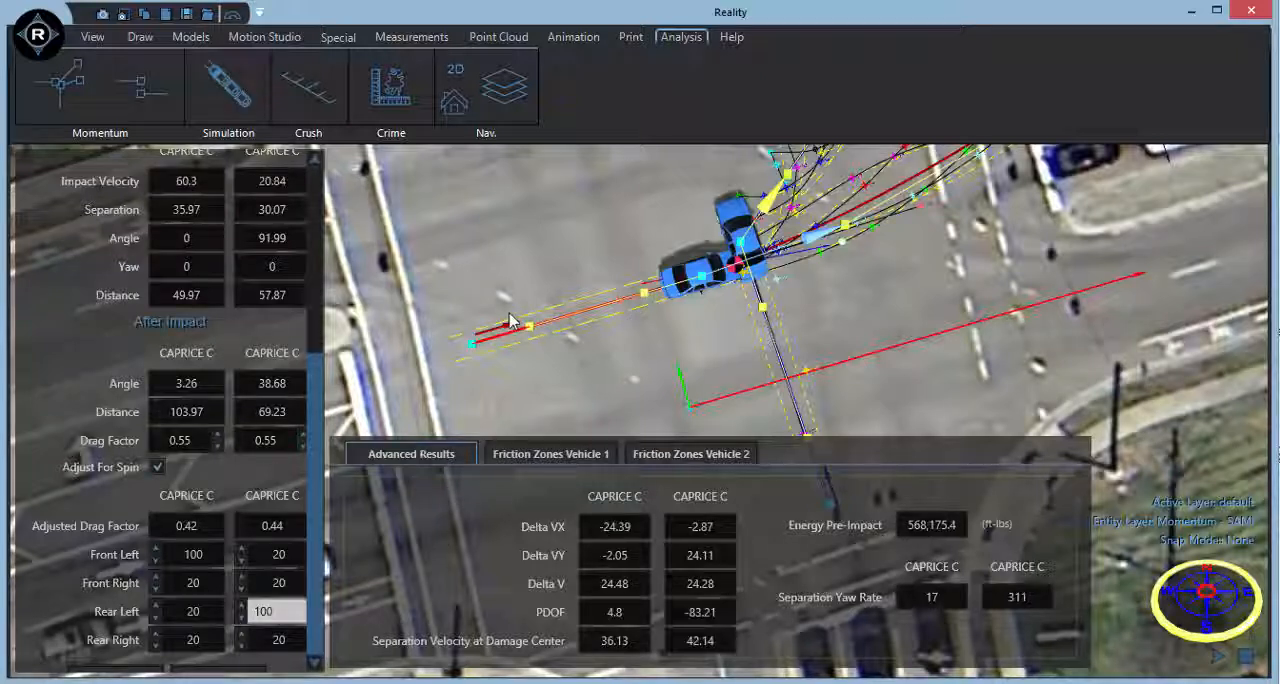
# Set both vehicles' rear right wheels and the first vehicle's rear left wheel to 5, and the first vehicle's front right wheel to 10.
pyautogui.doubleClick(289, 643)
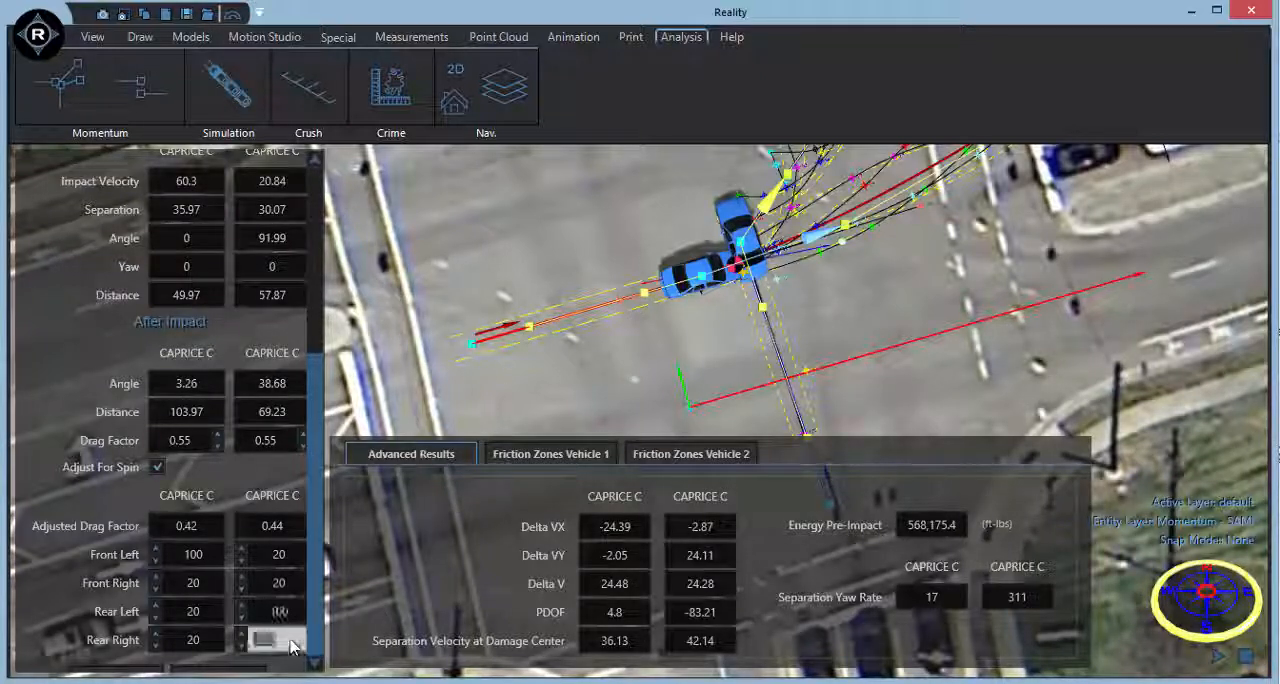
pyautogui.write('5')
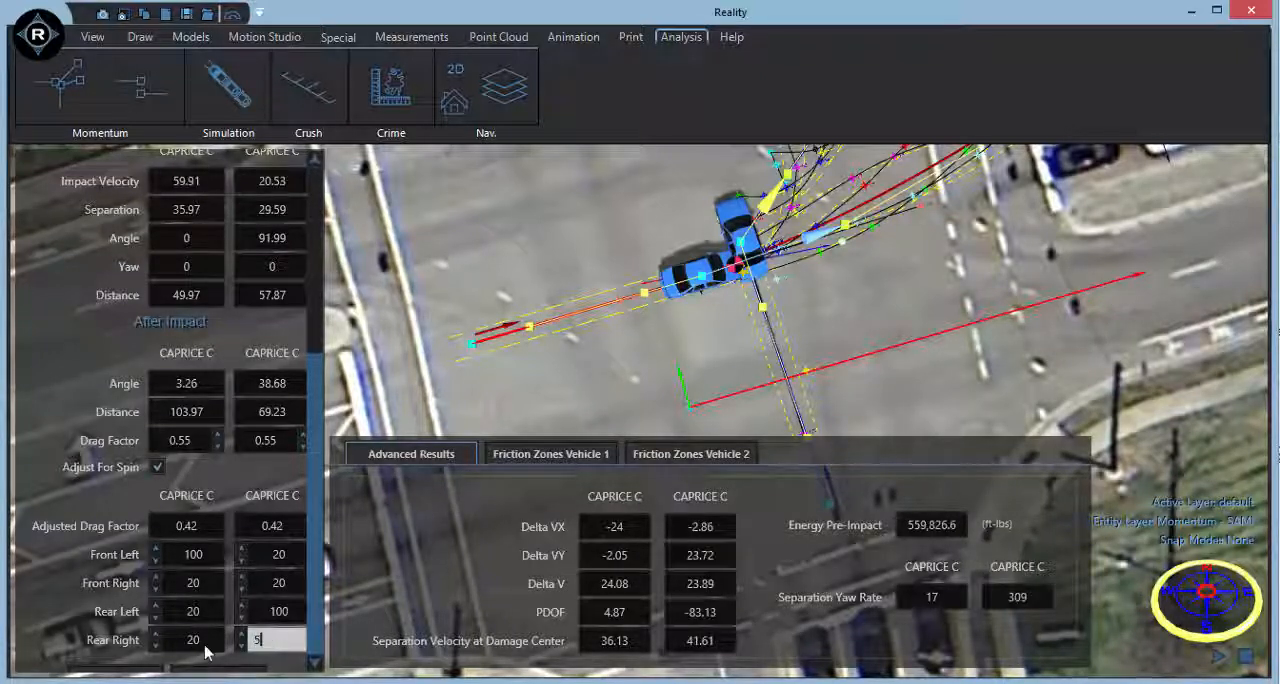
pyautogui.doubleClick(208, 640)
pyautogui.write('5')
pyautogui.doubleClick(200, 611)
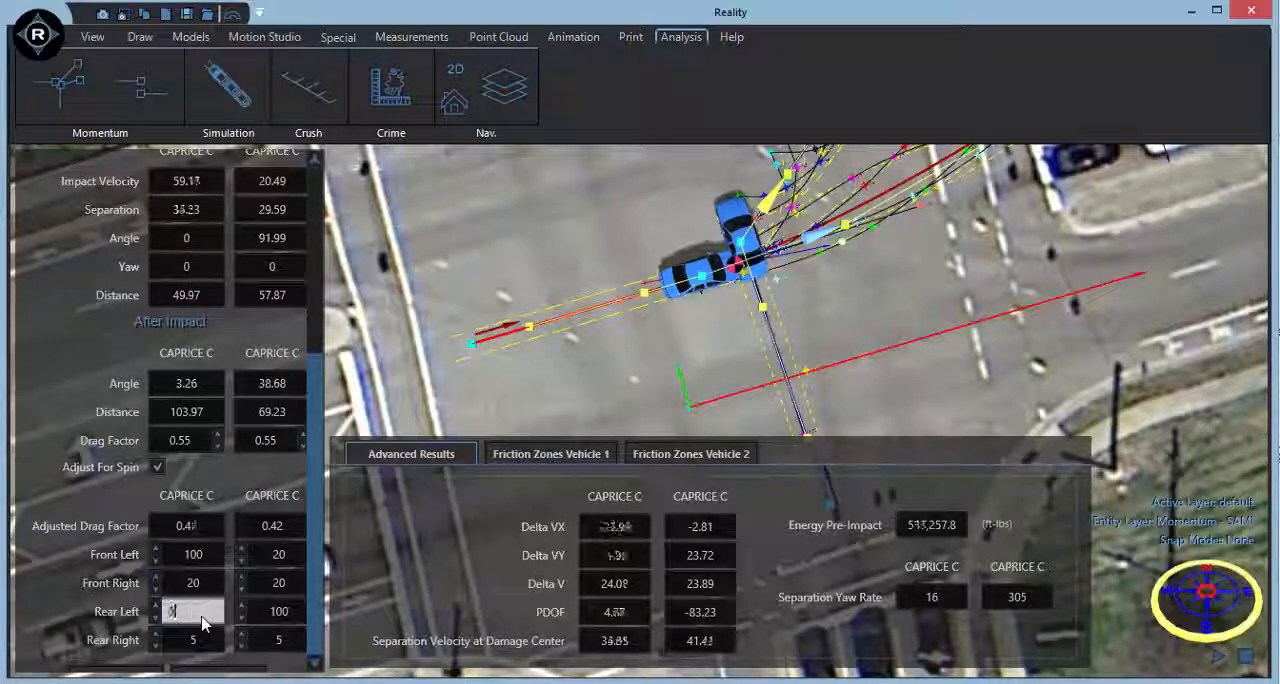
pyautogui.write('5')
pyautogui.doubleClick(212, 594)
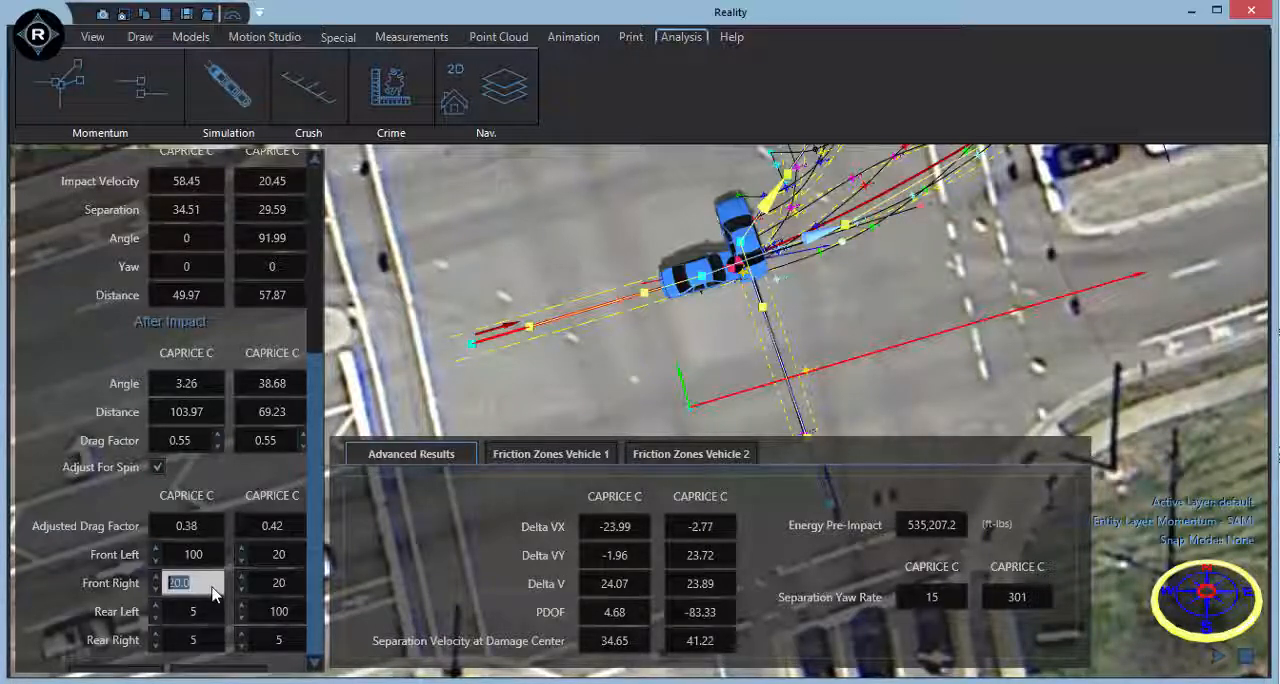
pyautogui.write('10')
# Set the second vehicle's front right and front left wheels to 5.
pyautogui.doubleClick(285, 590)
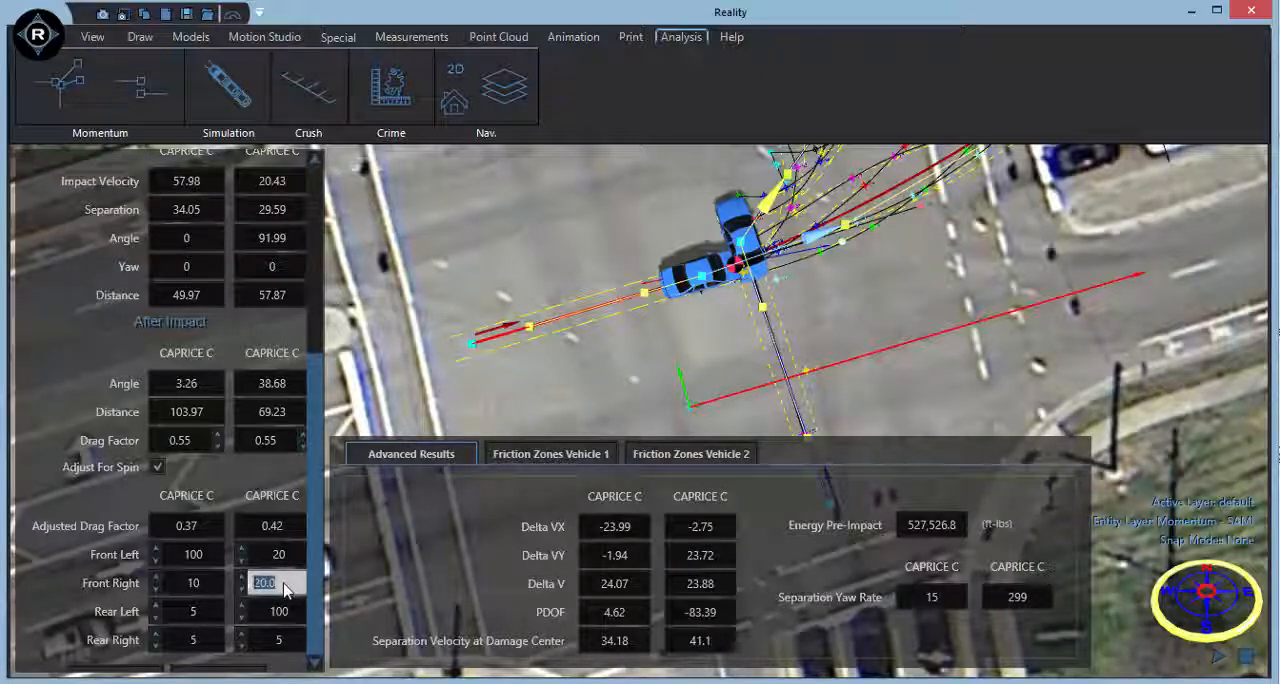
pyautogui.write('5')
pyautogui.hotkey('shift', 'Tab')
pyautogui.write('5')
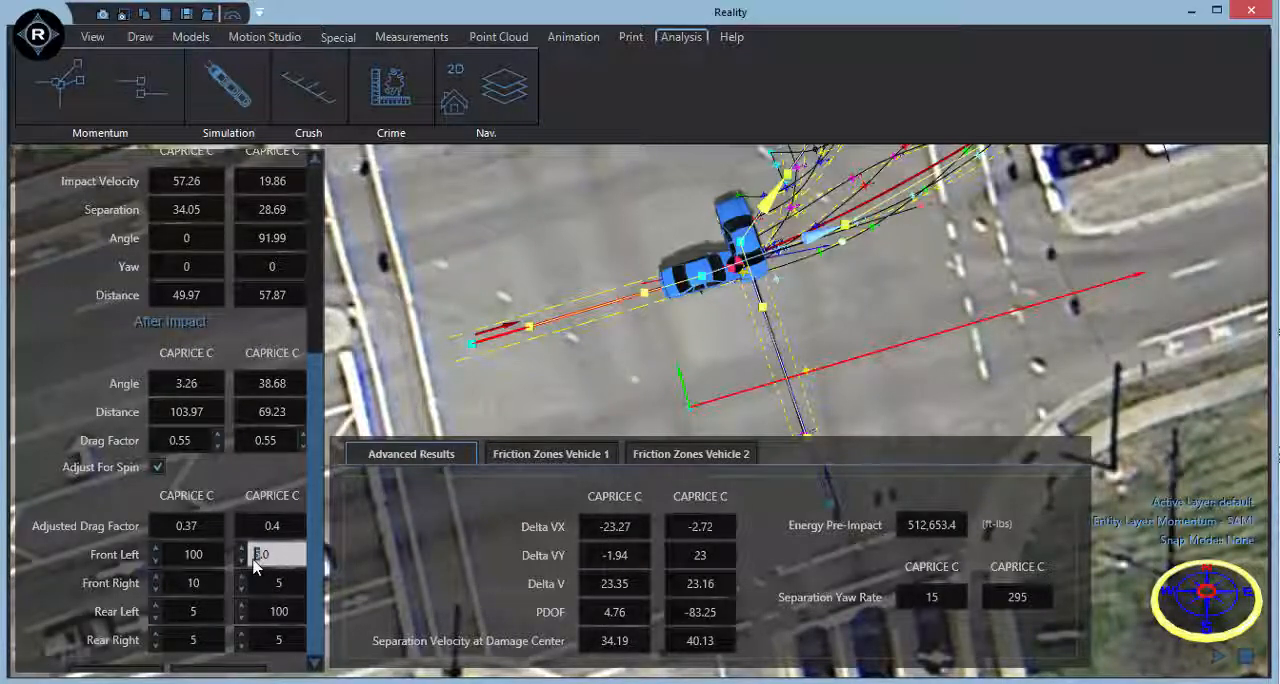
# Set the second vehicle's front left and front right wheels to 10 and return to the before-impact results.
pyautogui.doubleClick(258, 560)
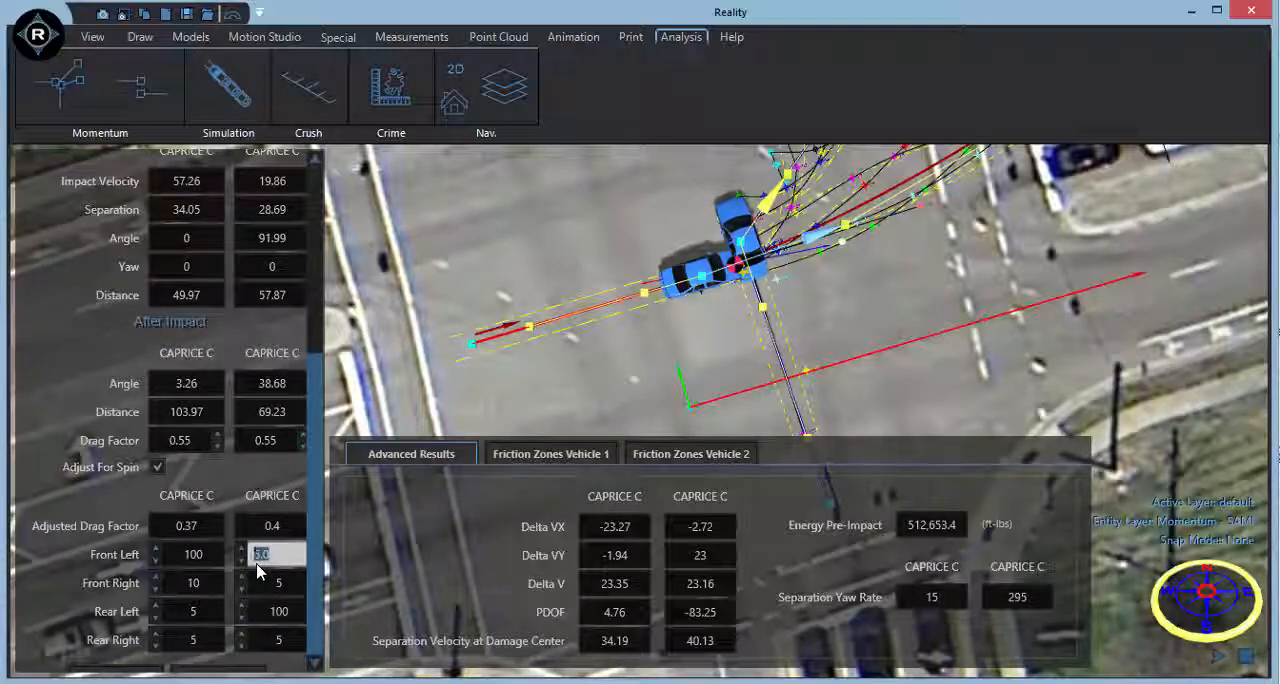
pyautogui.write('10')
pyautogui.doubleClick(266, 583)
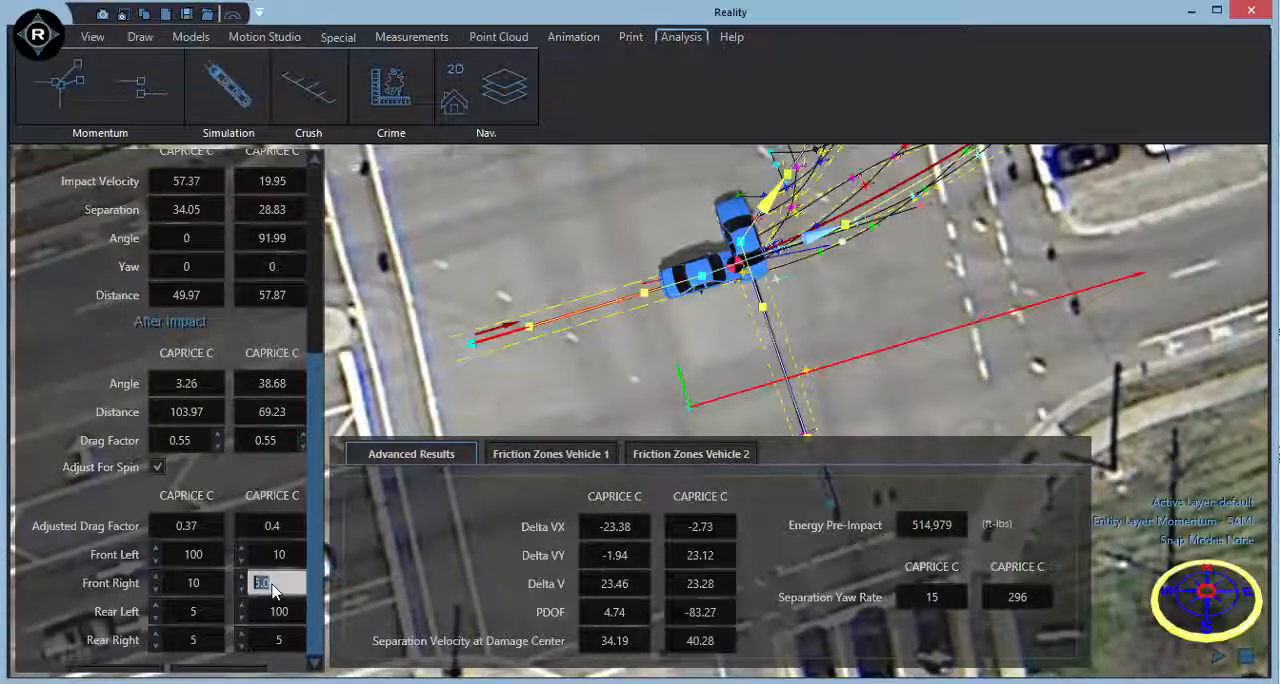
pyautogui.write('10')
pyautogui.doubleClick(282, 612)
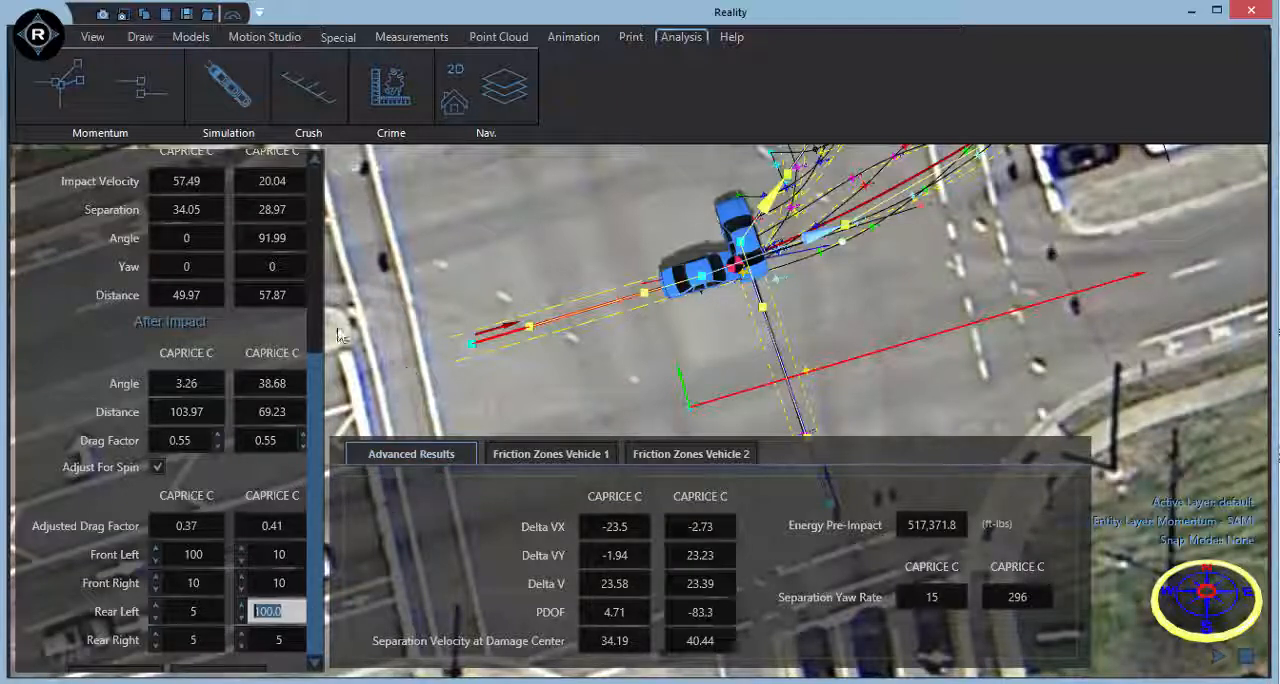
pyautogui.scroll(3, 318, 381)
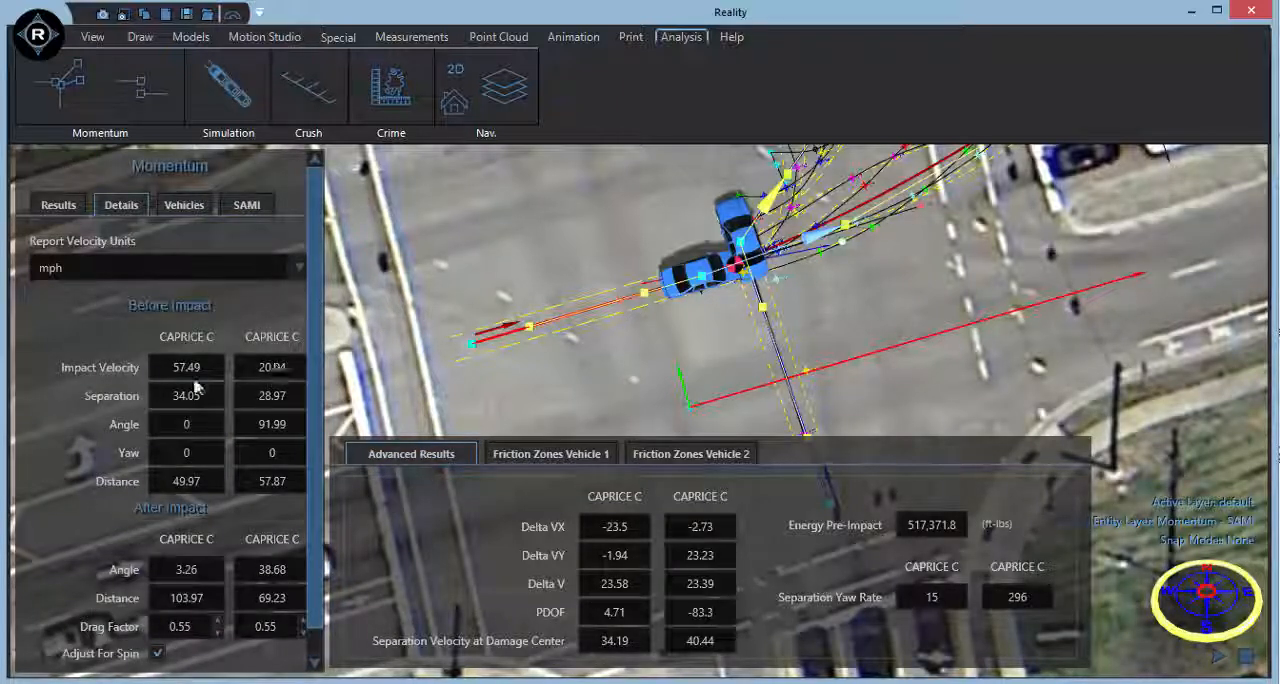
pyautogui.moveTo(661, 386); pyautogui.dragTo(674, 311, button='middle')
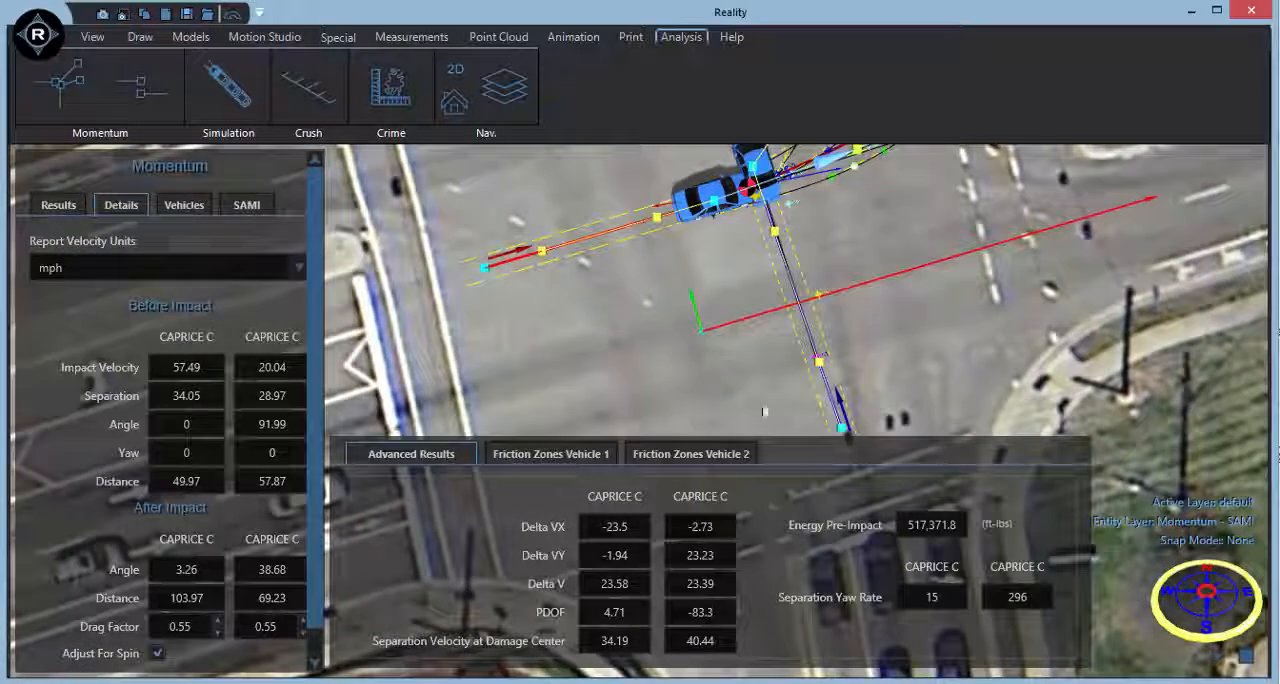
pyautogui.moveTo(794, 409); pyautogui.dragTo(779, 365, button='middle')
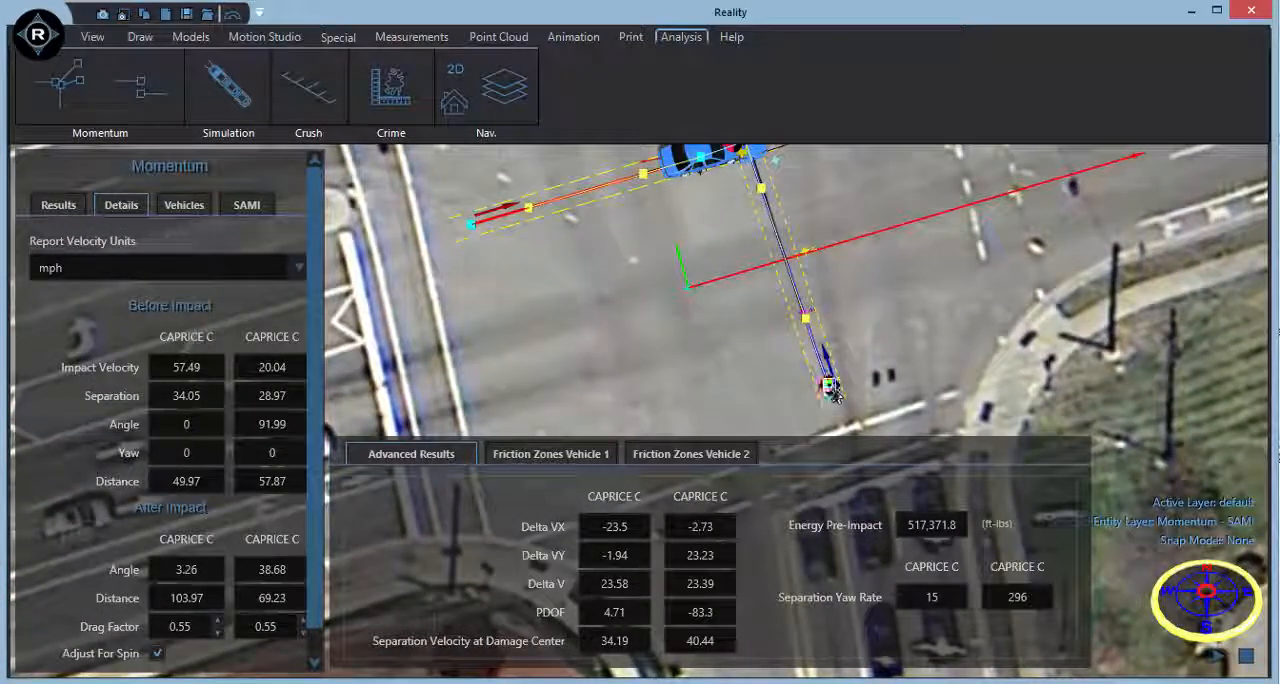
# Fine-tune the second vehicle's approach start point to an angle of about 91.8 and shift the impact's damage center slightly.
pyautogui.moveTo(831, 389)
pyautogui.mouseDown()
pyautogui.moveTo(817, 386)
pyautogui.moveTo(828, 385)
pyautogui.mouseUp()
pyautogui.moveTo(712, 260); pyautogui.dragTo(737, 397, button='middle')
pyautogui.scroll(3, 789, 298)
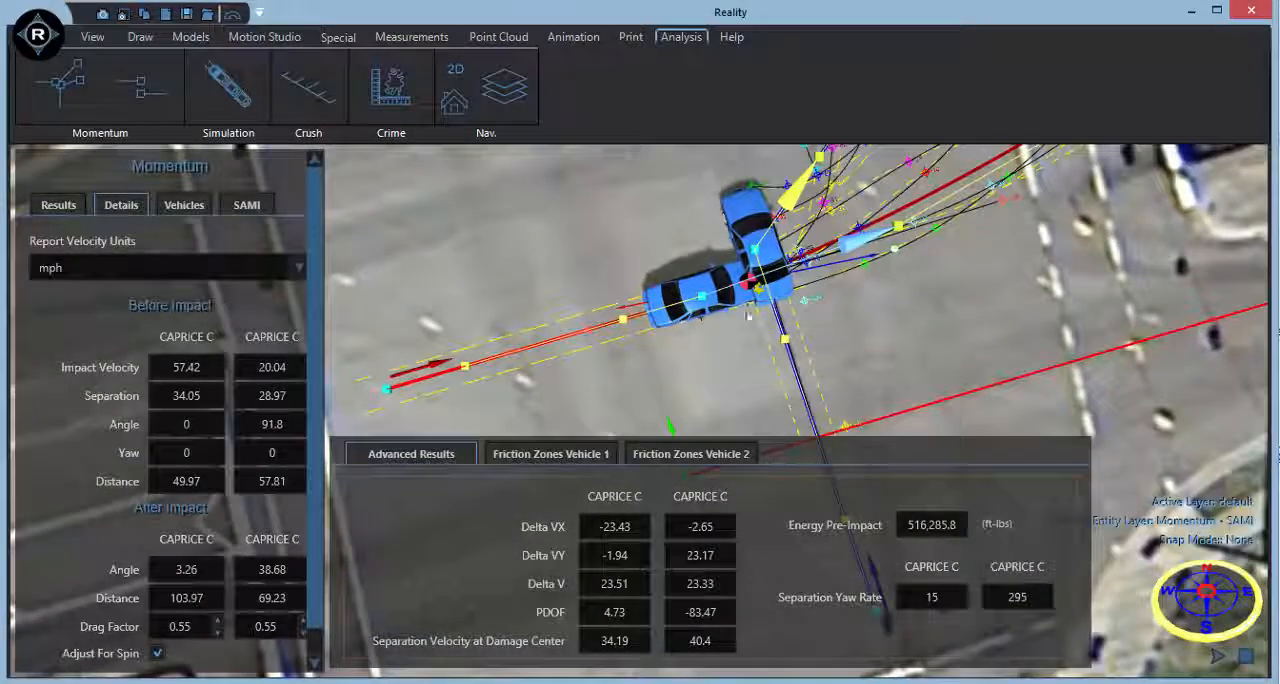
pyautogui.moveTo(746, 280); pyautogui.dragTo(746, 278)
pyautogui.scroll(-3, 744, 390)
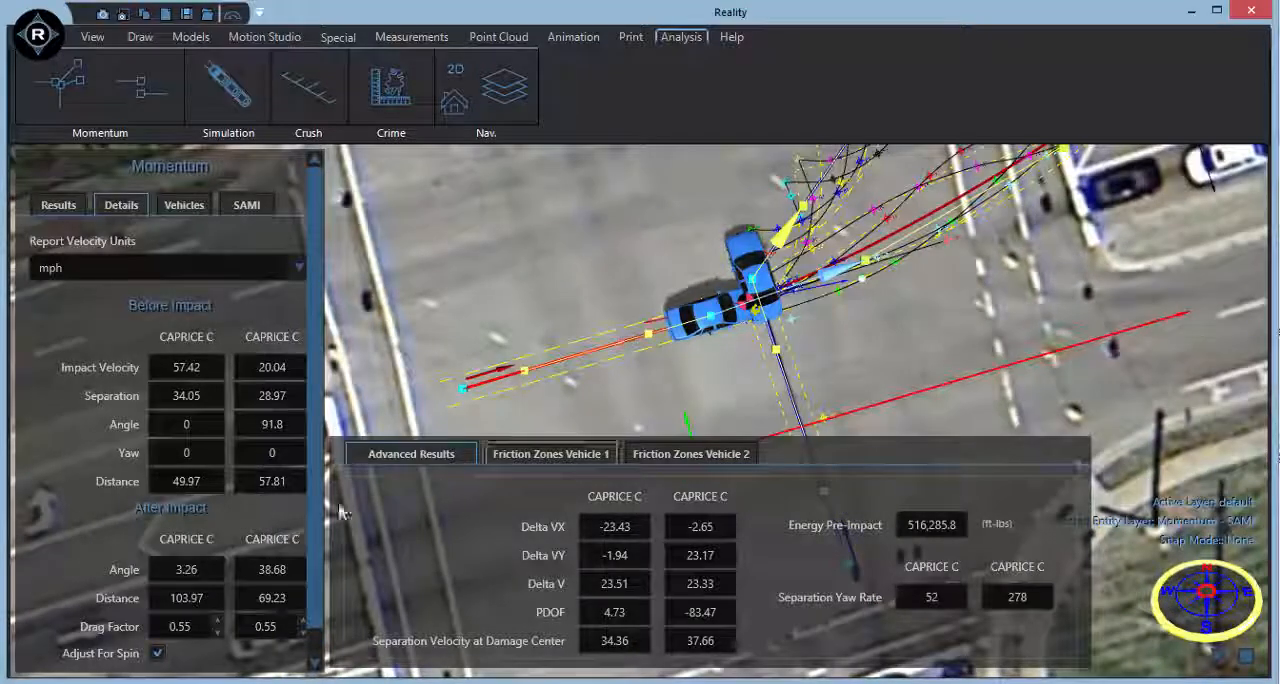
pyautogui.scroll(-2, 320, 516)
pyautogui.scroll(-3, 319, 516)
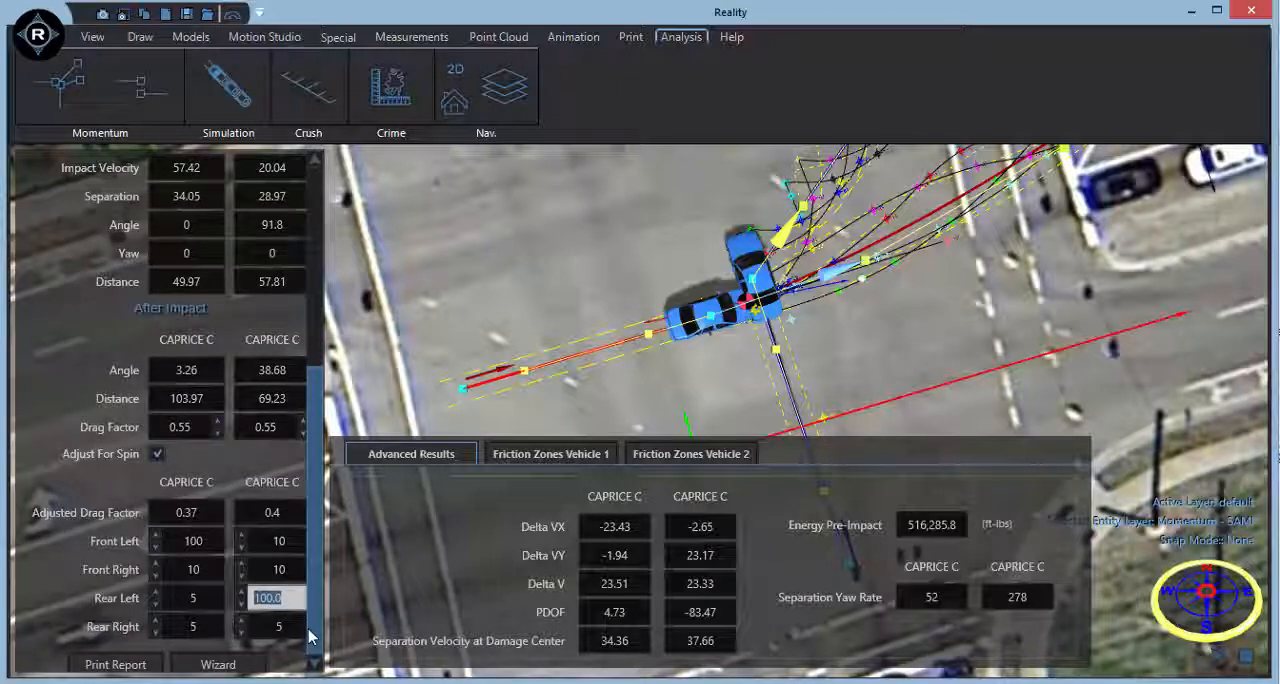
pyautogui.click(296, 541)
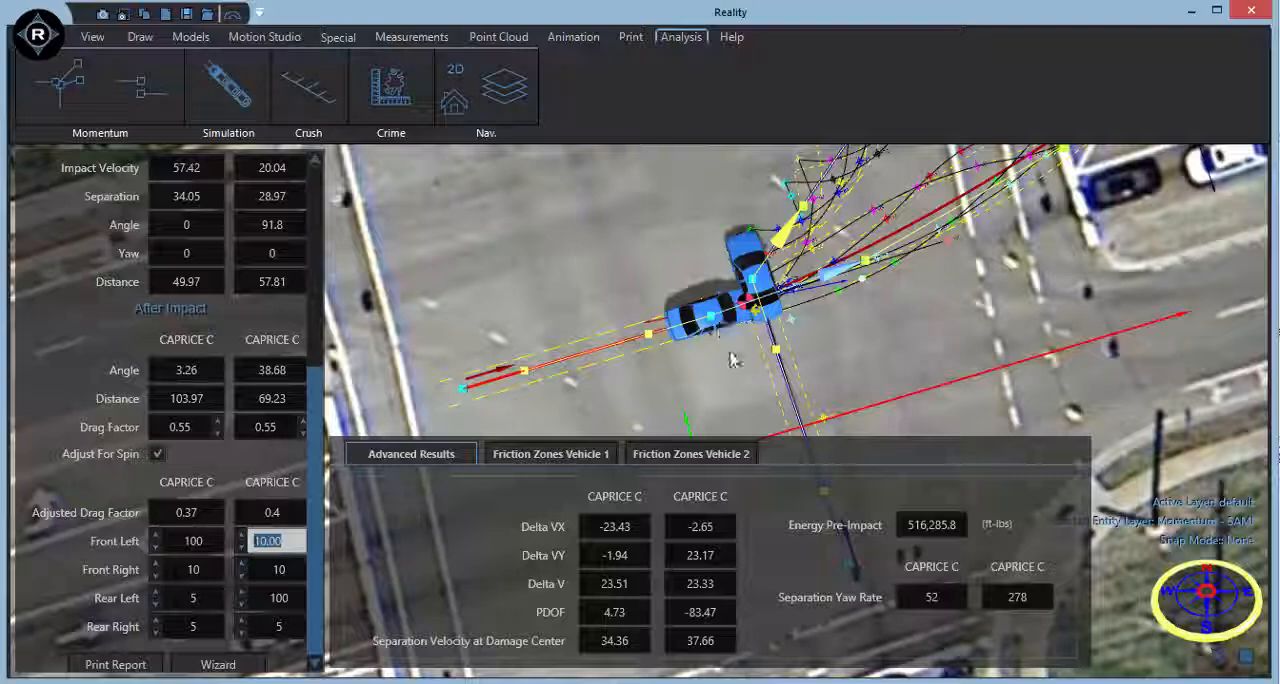
# Add a second friction zone to vehicle 1 and rotate its intermediate position on the post-impact path to a yaw of about 120.85.
pyautogui.scroll(-3, 731, 360)
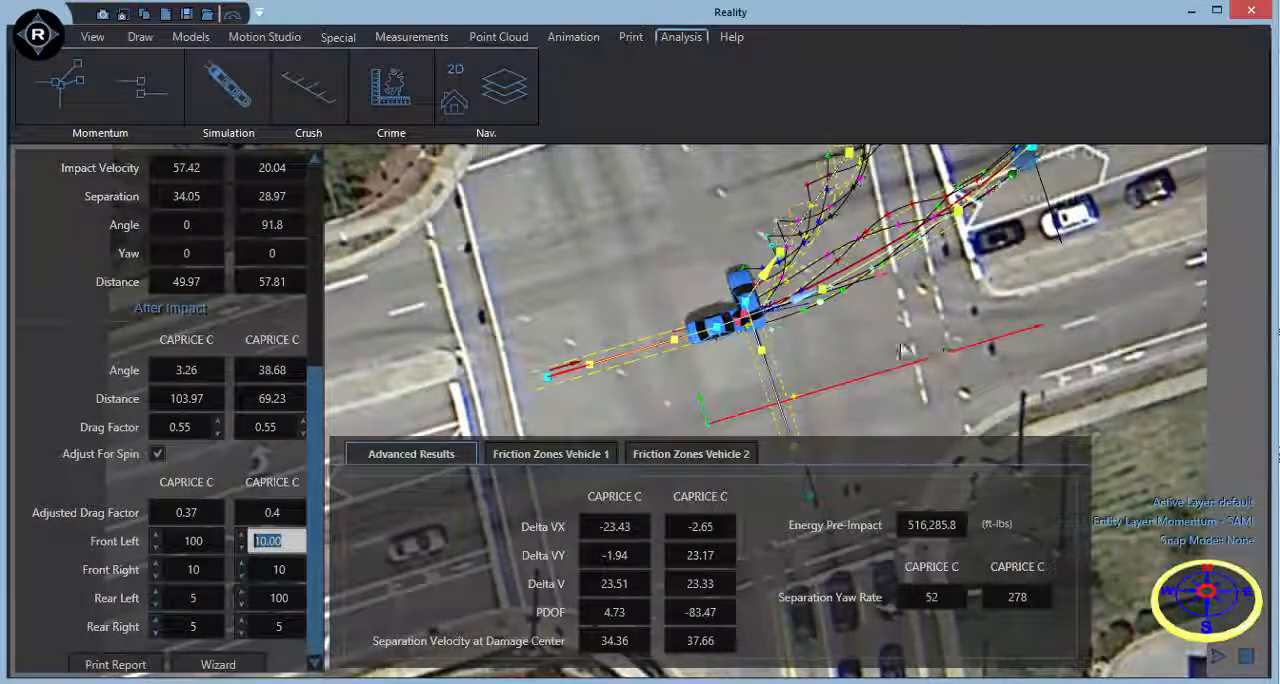
pyautogui.moveTo(904, 350); pyautogui.dragTo(703, 387)
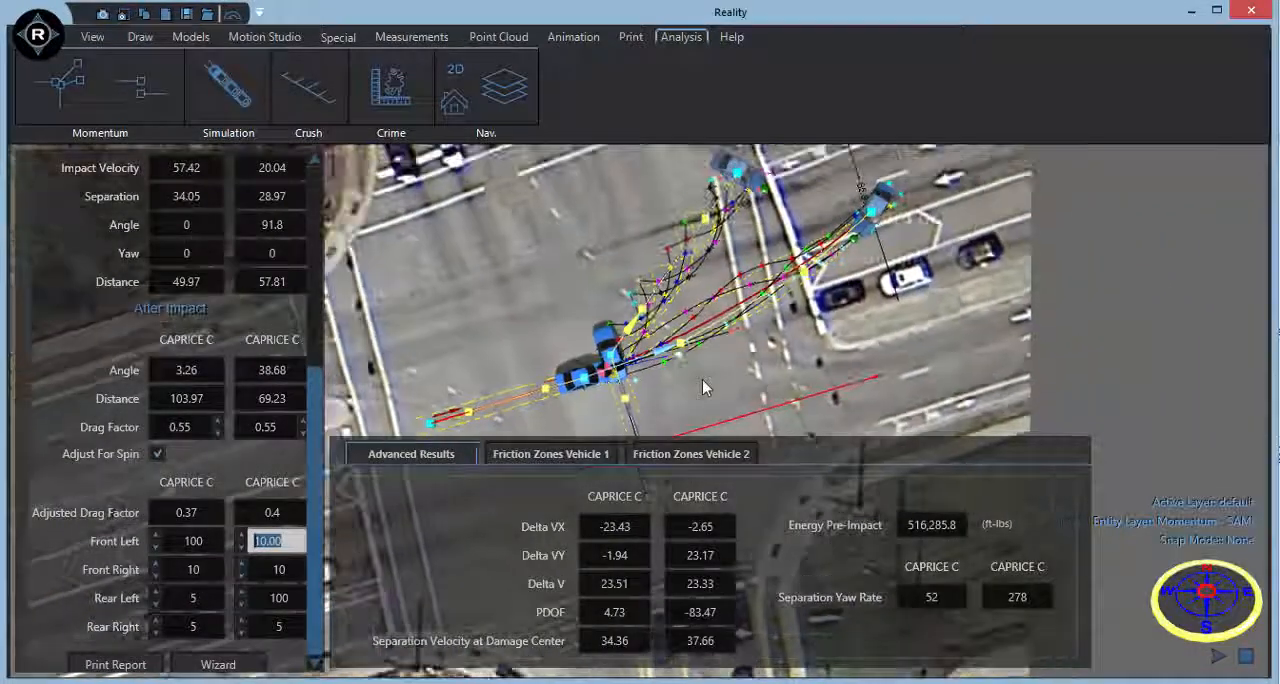
pyautogui.click(550, 454)
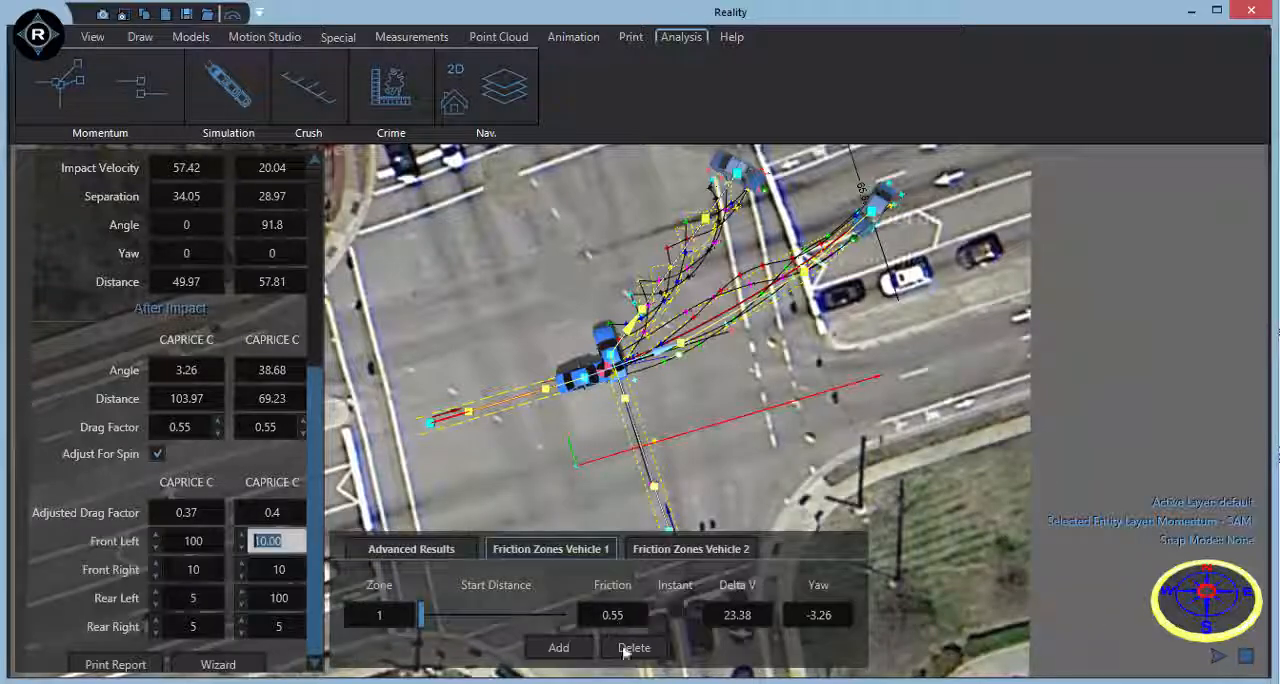
pyautogui.click(562, 647)
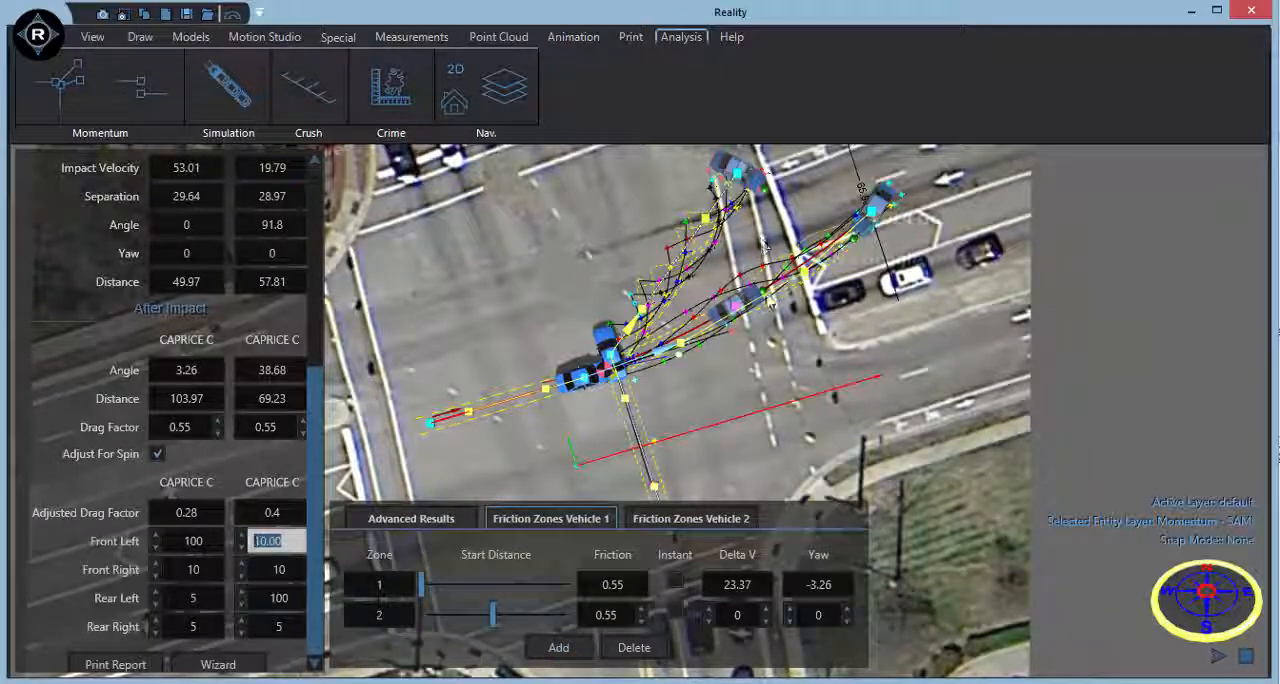
pyautogui.moveTo(766, 291); pyautogui.dragTo(743, 318)
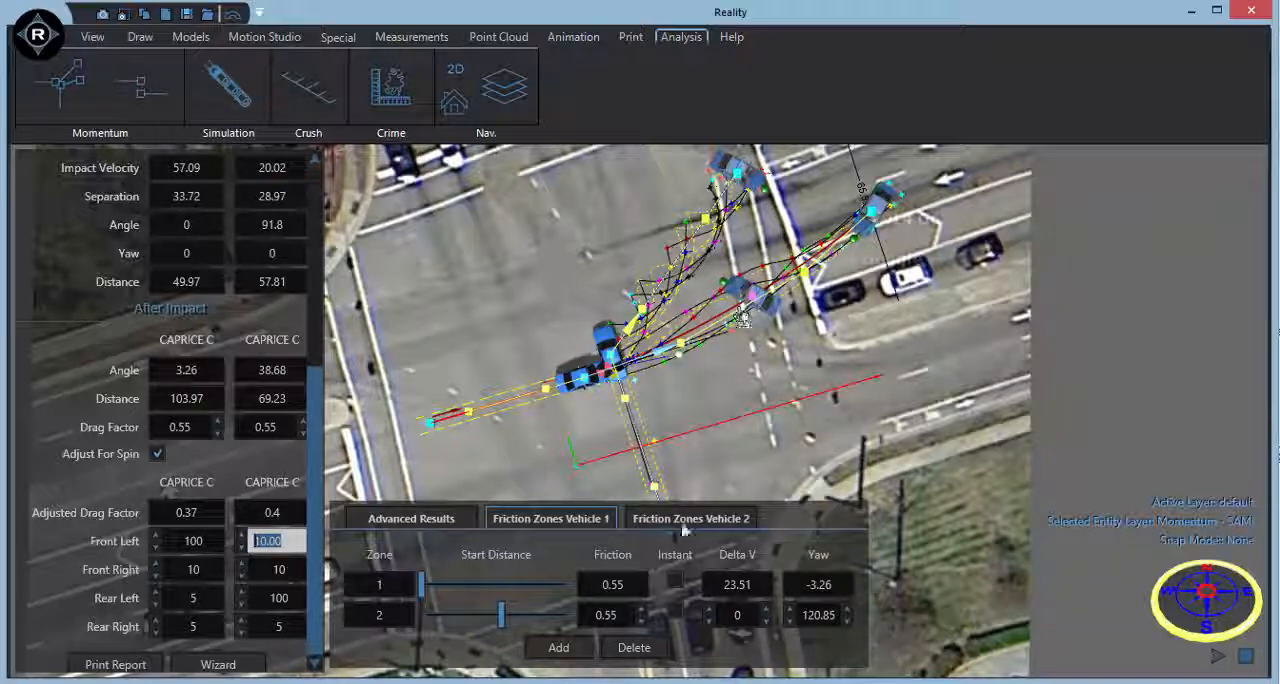
# Make vehicle 1's second friction zone instant with a Delta V of 12 and check the before-impact velocities.
pyautogui.click(676, 612)
pyautogui.click(737, 618)
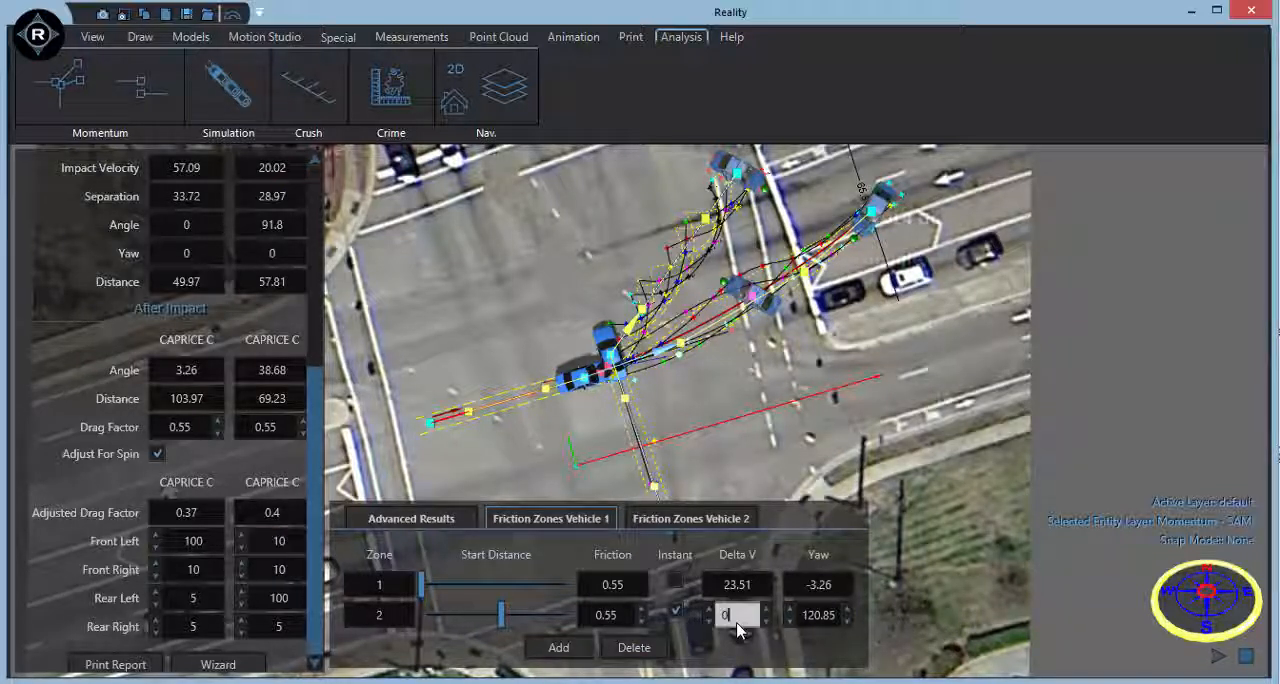
pyautogui.doubleClick(732, 622)
pyautogui.write('12')
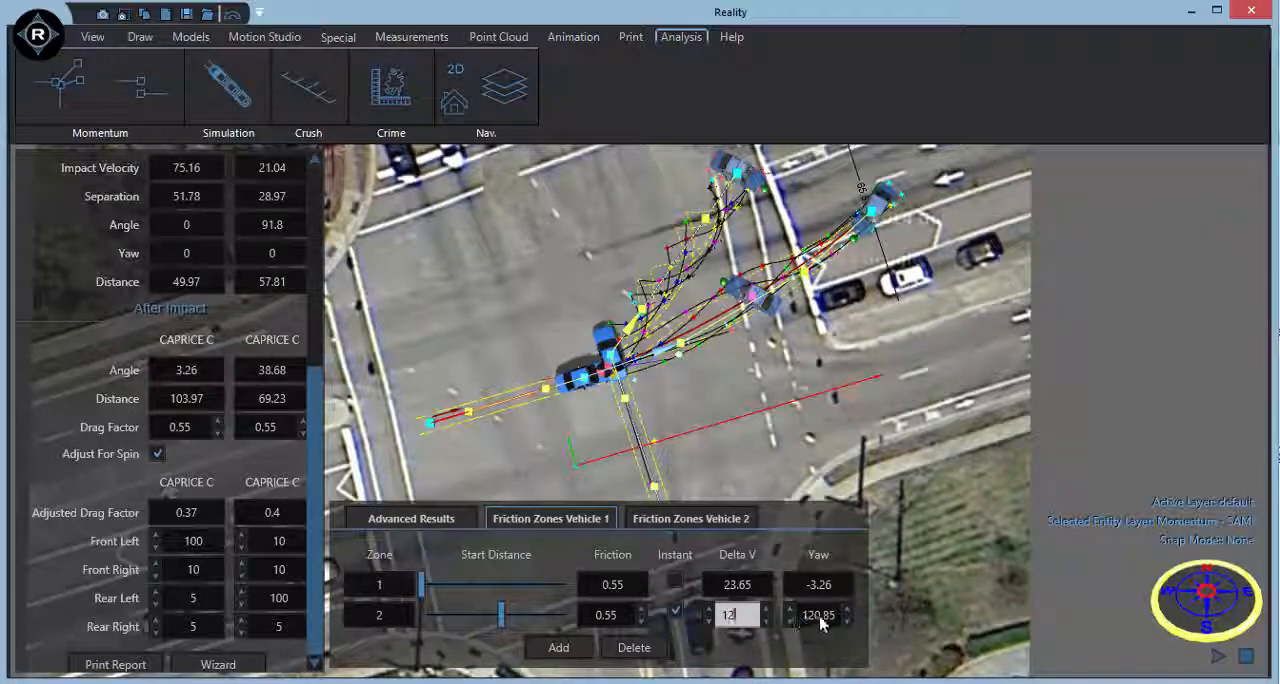
pyautogui.click(820, 618)
pyautogui.scroll(3, 320, 460)
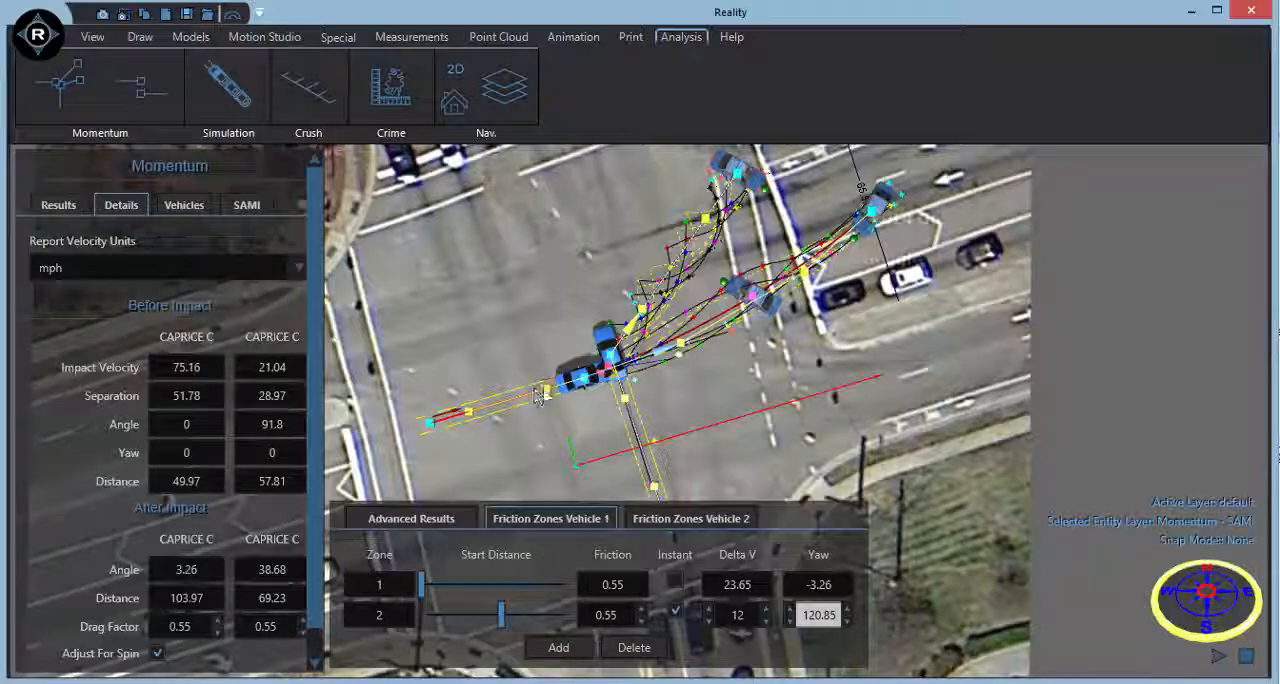
pyautogui.click(744, 594)
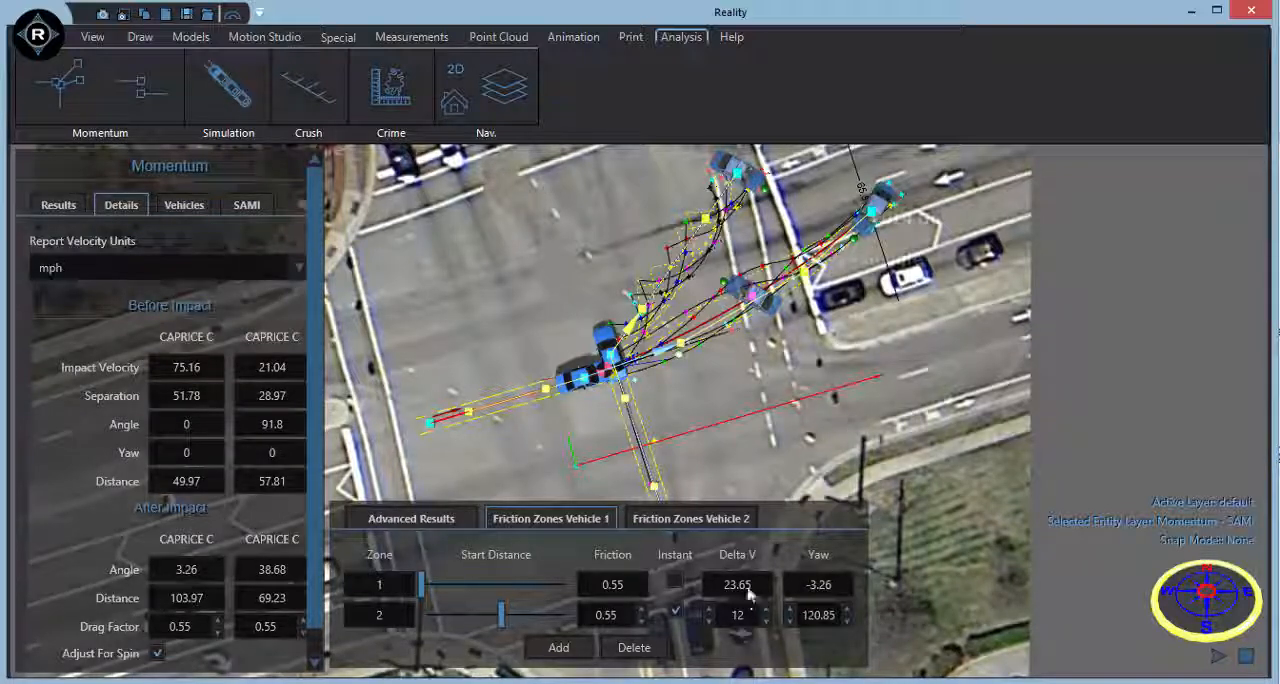
pyautogui.moveTo(716, 428); pyautogui.dragTo(818, 441, button='middle')
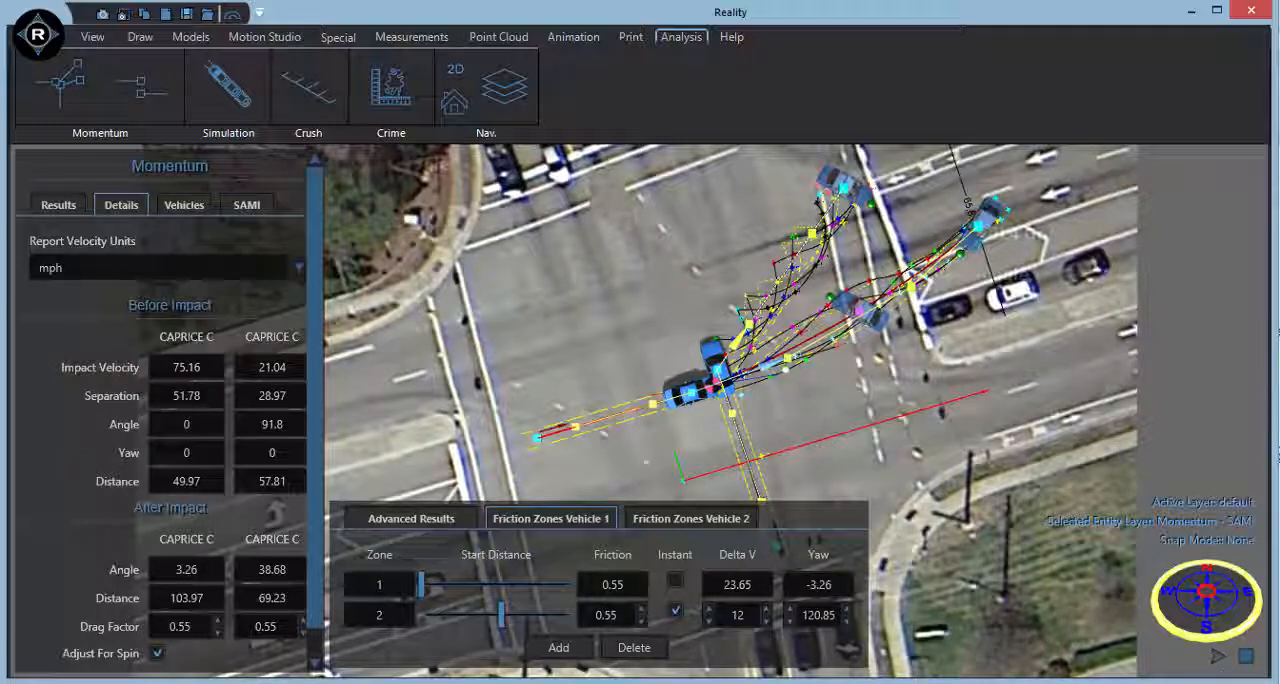
# Play the crash animation from above and again from a low 3D angle, stopping it after each run.
pyautogui.click(1217, 656)
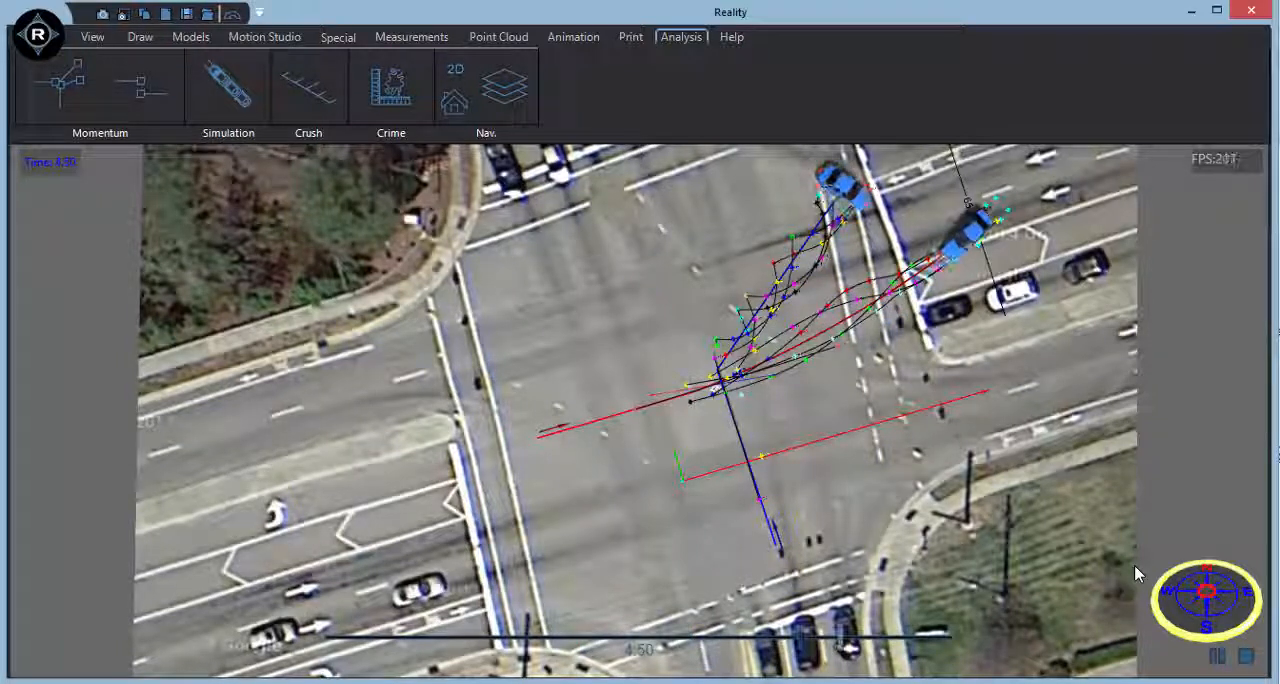
pyautogui.click(1246, 656)
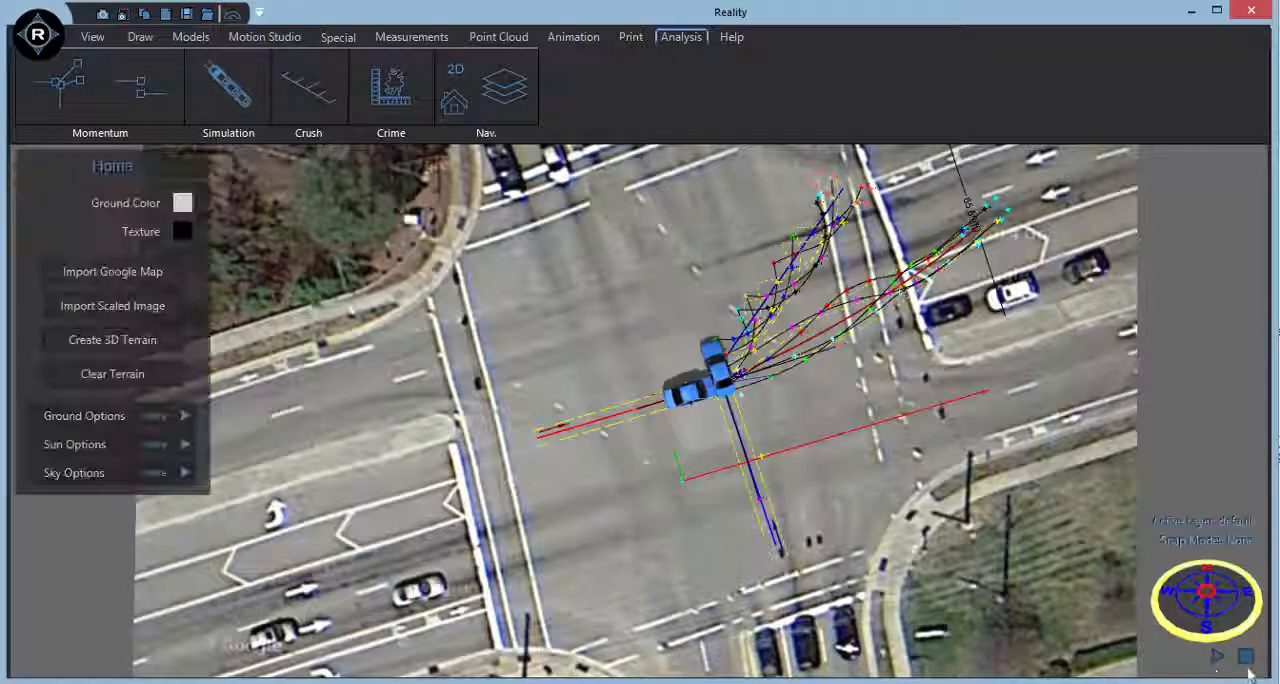
pyautogui.scroll(3, 826, 453)
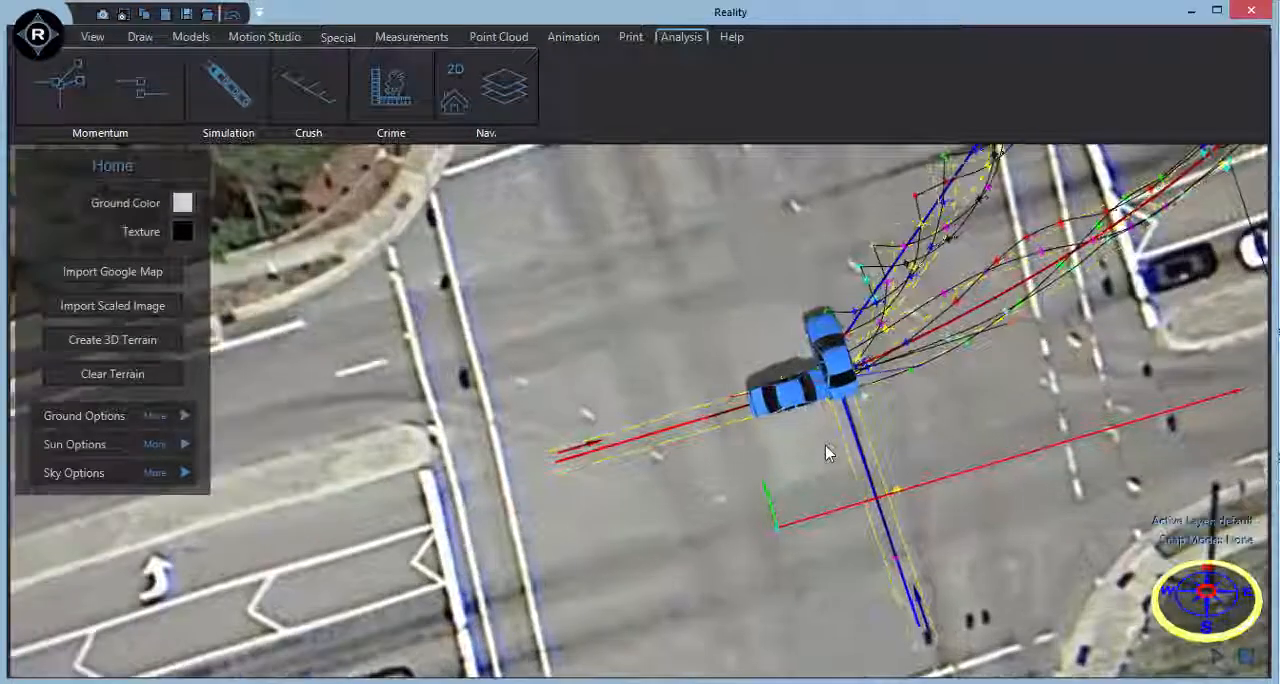
pyautogui.moveTo(826, 453); pyautogui.dragTo(778, 352, button='middle')
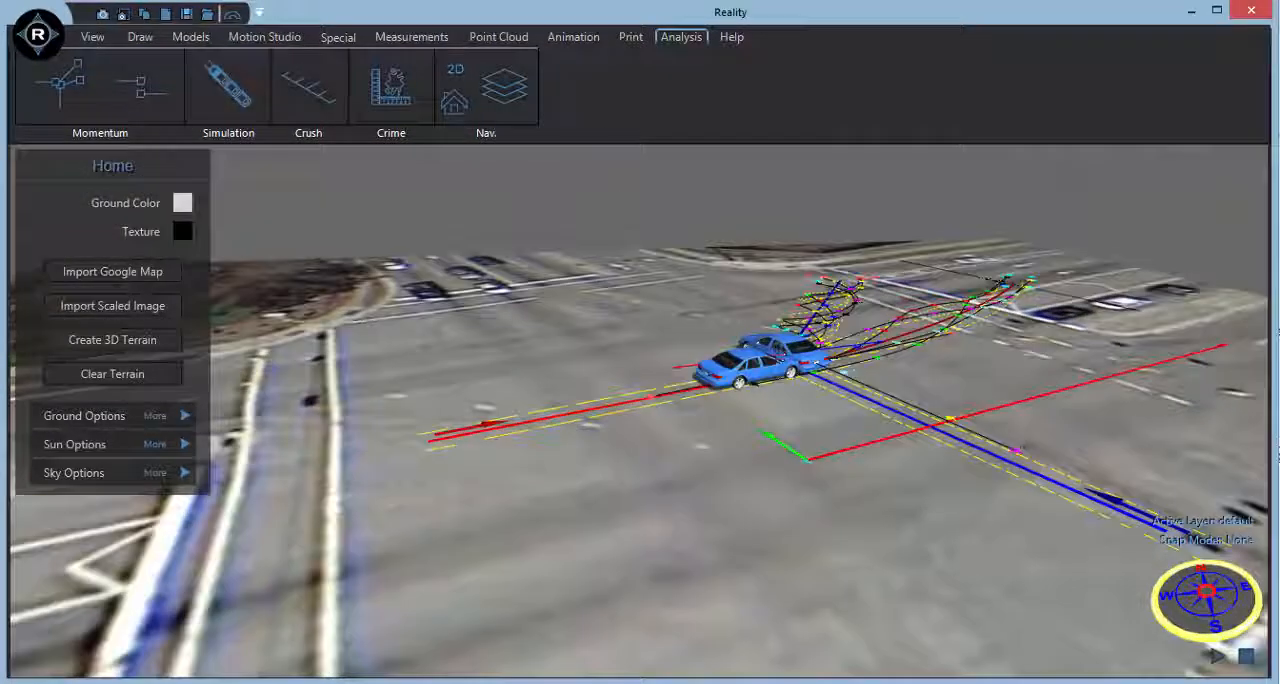
pyautogui.click(1216, 656)
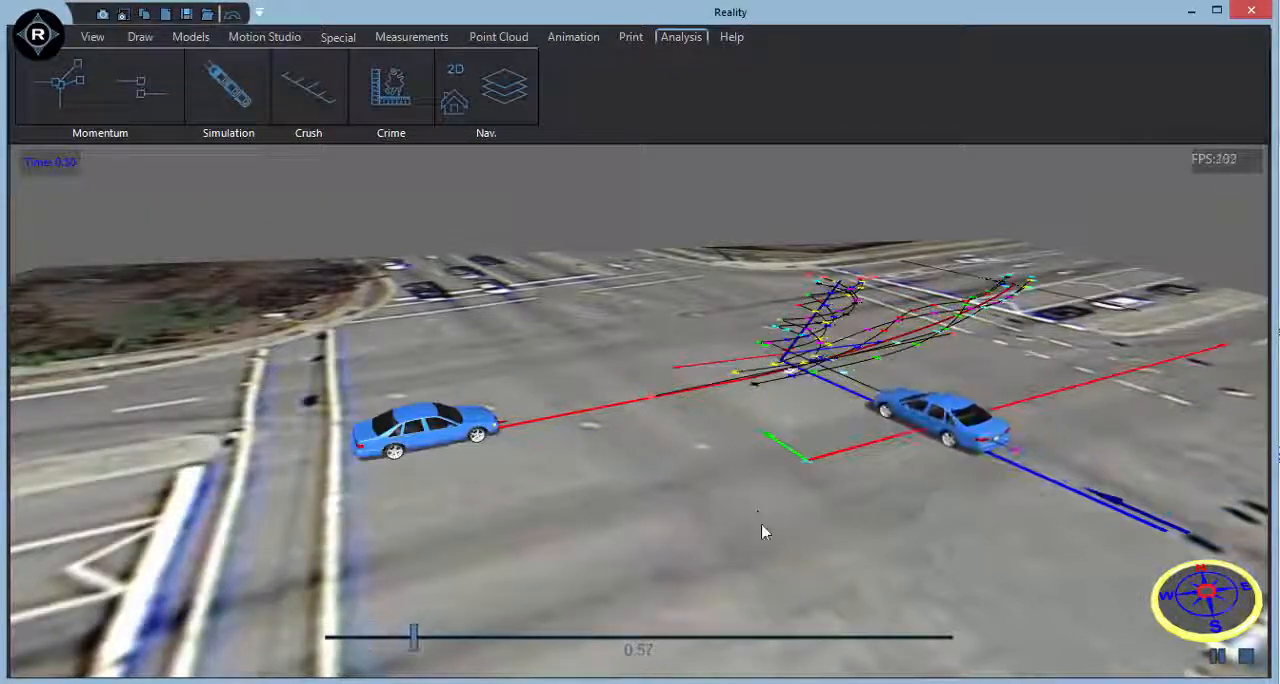
pyautogui.moveTo(762, 526); pyautogui.dragTo(788, 571, button='middle')
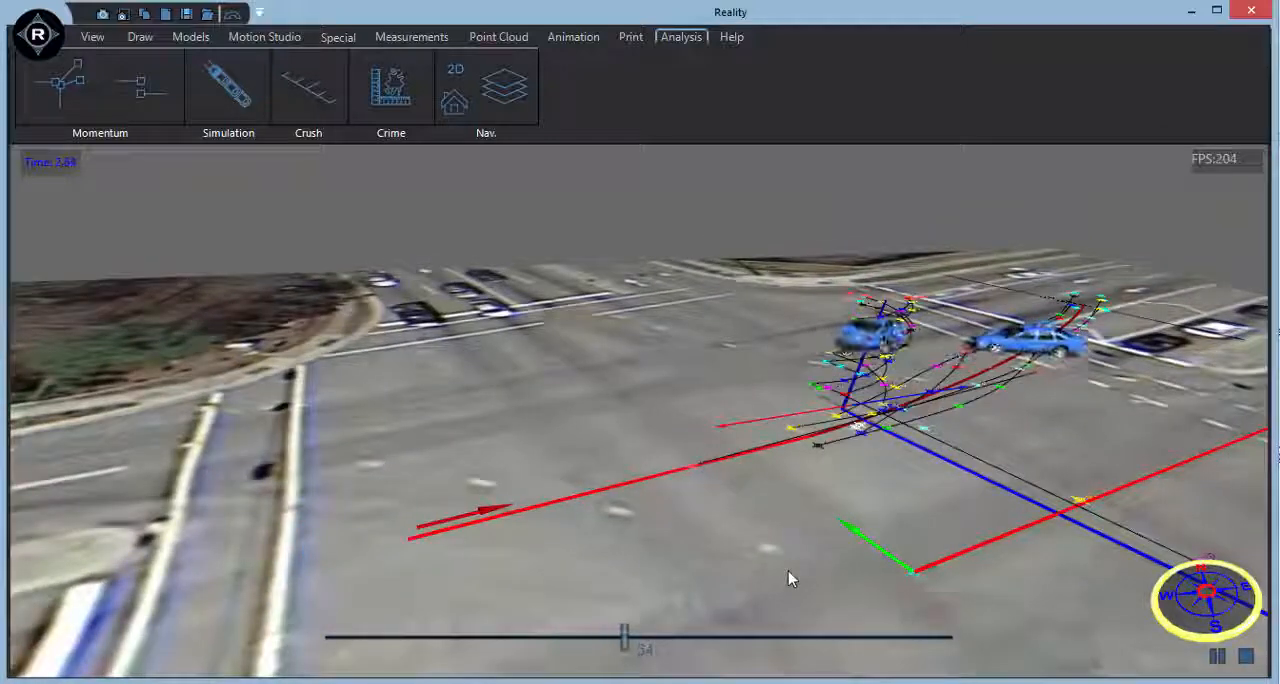
pyautogui.click(1247, 659)
# Select the momentum analysis, enable damage simulation in its SAMI settings and process it.
pyautogui.scroll(3, 661, 531)
pyautogui.moveTo(661, 531); pyautogui.dragTo(768, 585, button='right')
pyautogui.moveTo(768, 585); pyautogui.dragTo(741, 542, button='middle')
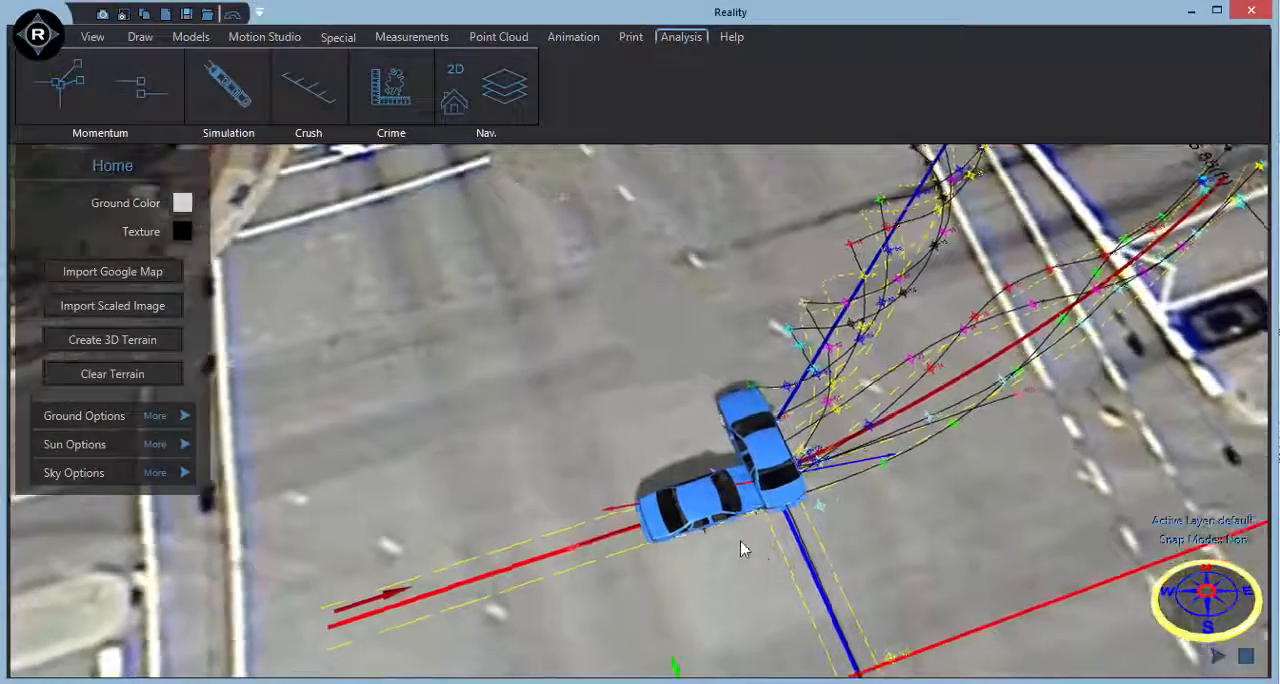
pyautogui.click(538, 563)
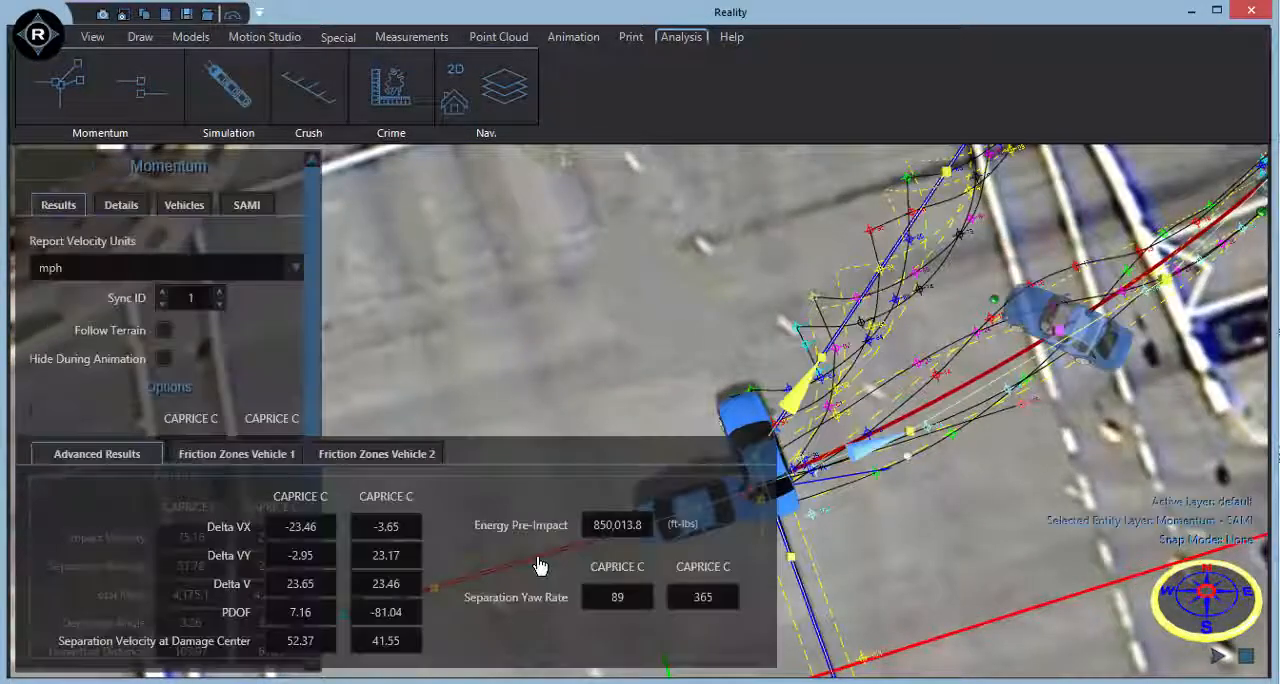
pyautogui.click(245, 205)
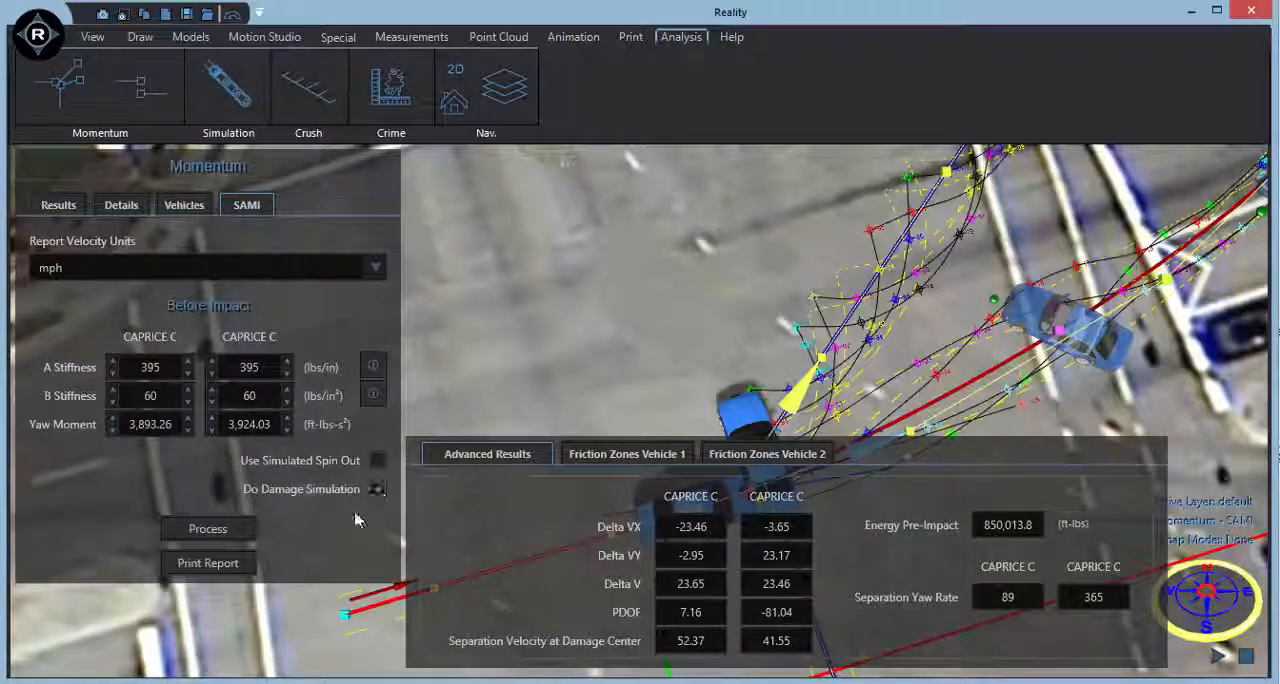
pyautogui.click(377, 489)
pyautogui.click(208, 528)
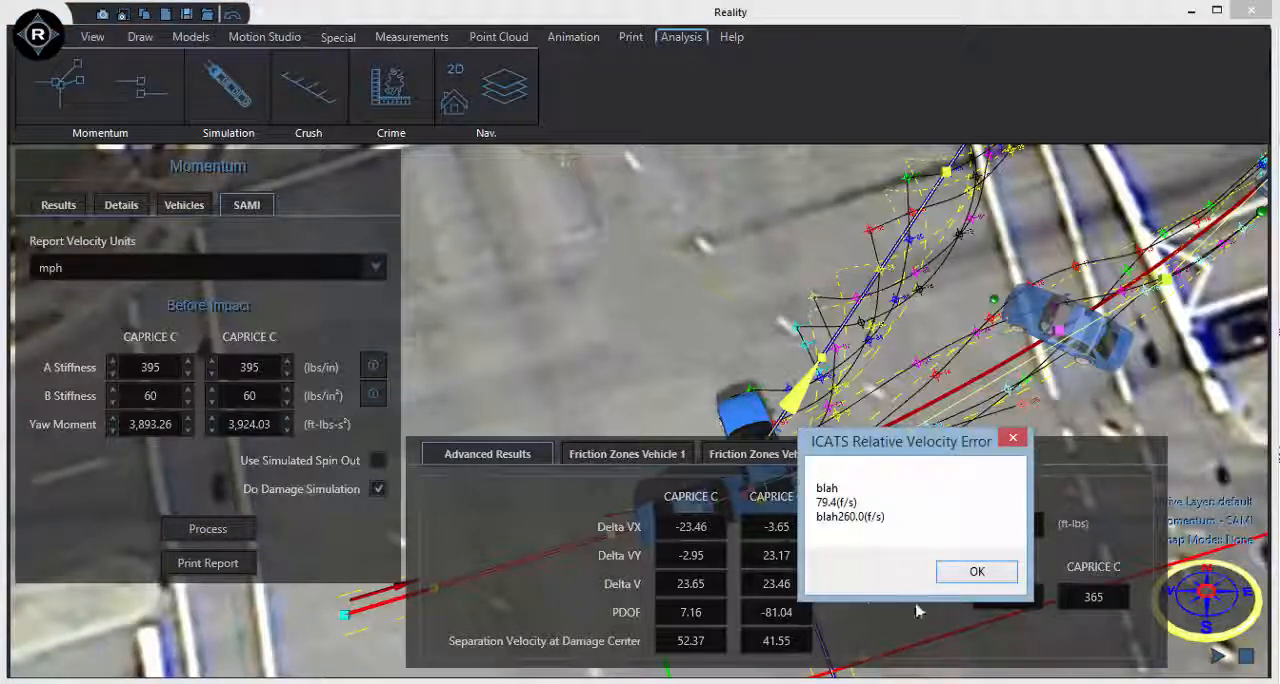
pyautogui.click(962, 574)
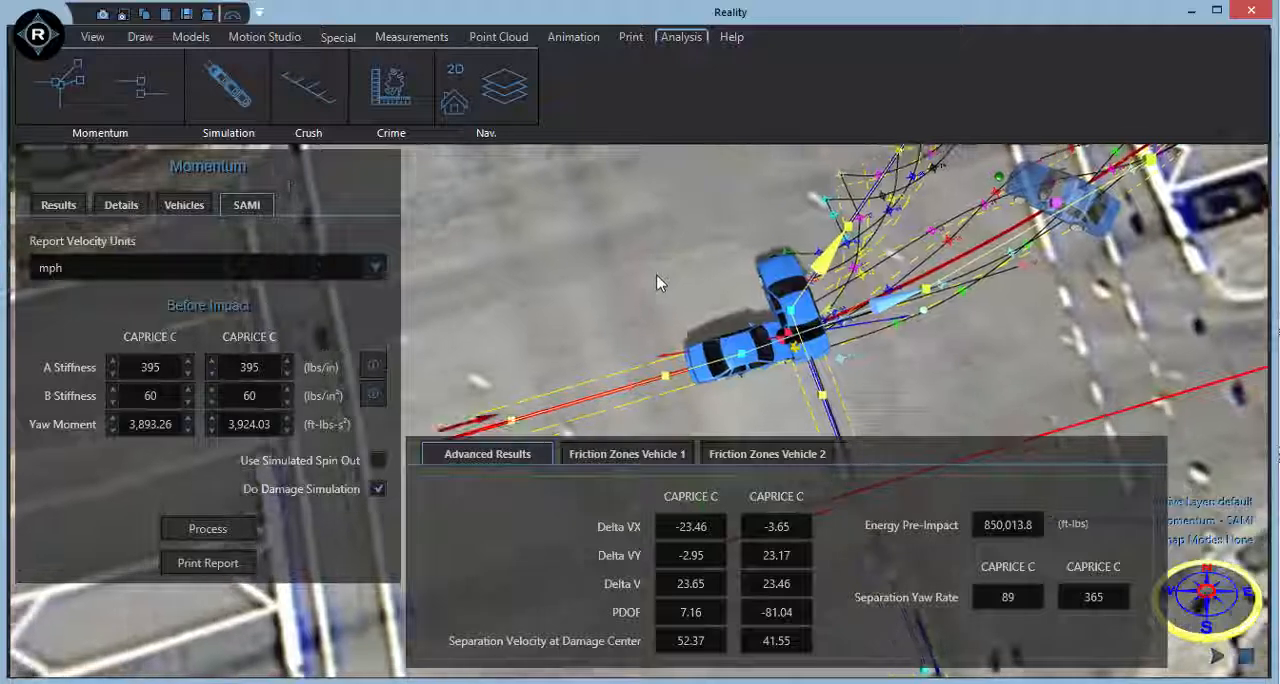
# Delete vehicle 1's second friction zone, check the impact velocities and reprocess the SAMI damage simulation.
pyautogui.click(650, 459)
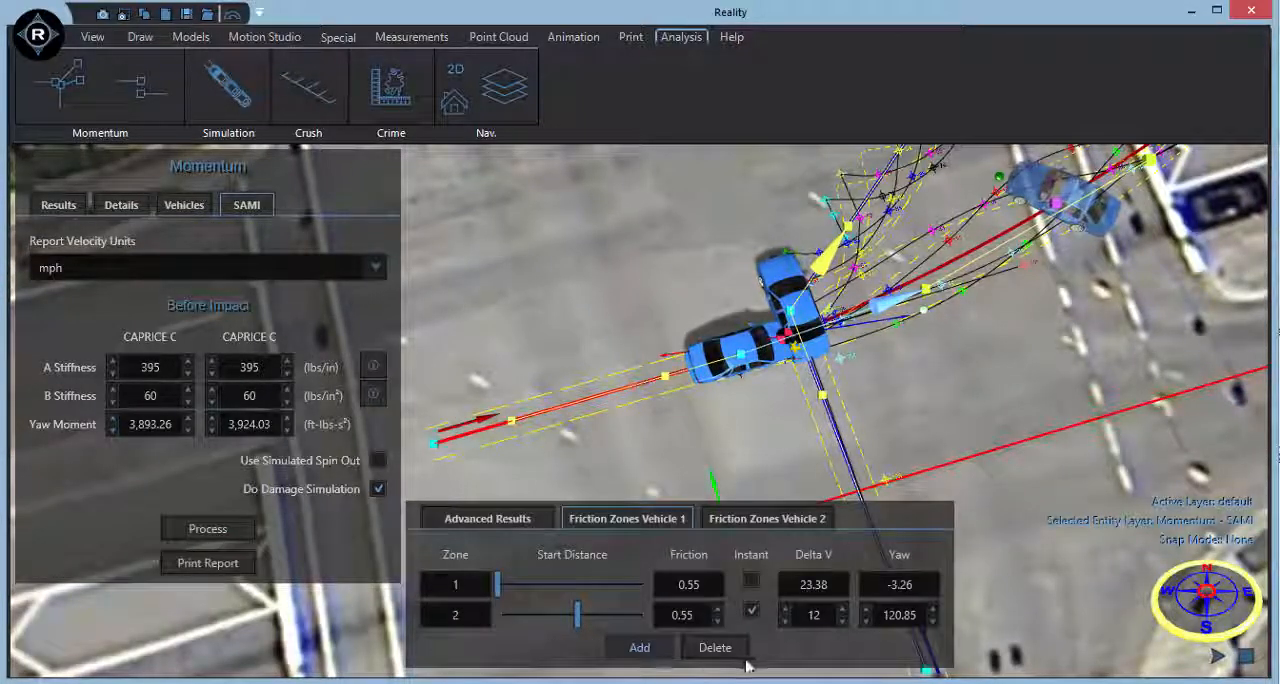
pyautogui.click(733, 650)
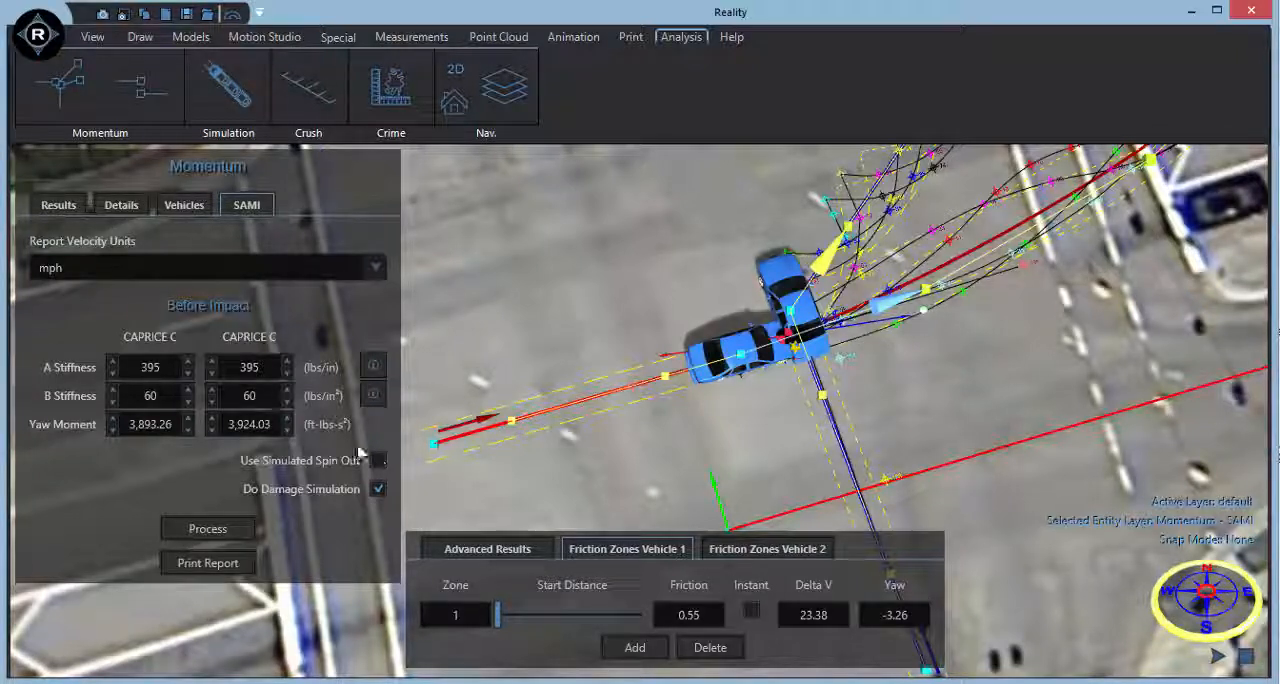
pyautogui.click(118, 205)
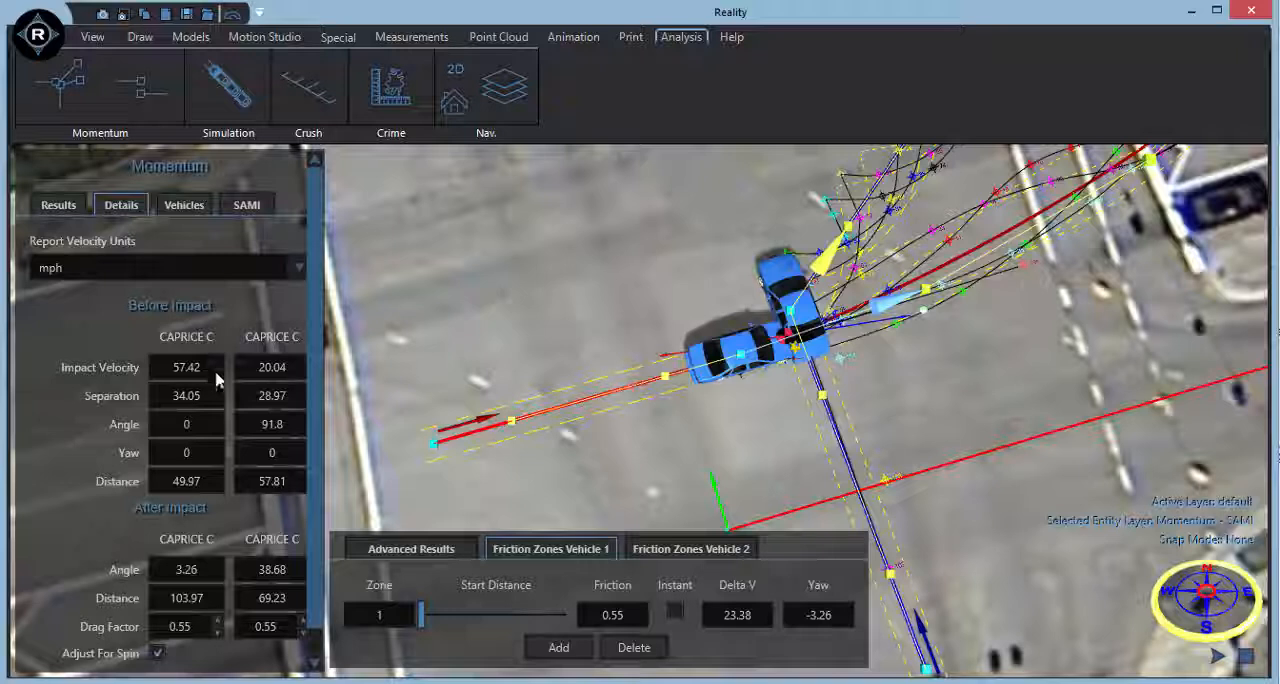
pyautogui.click(246, 205)
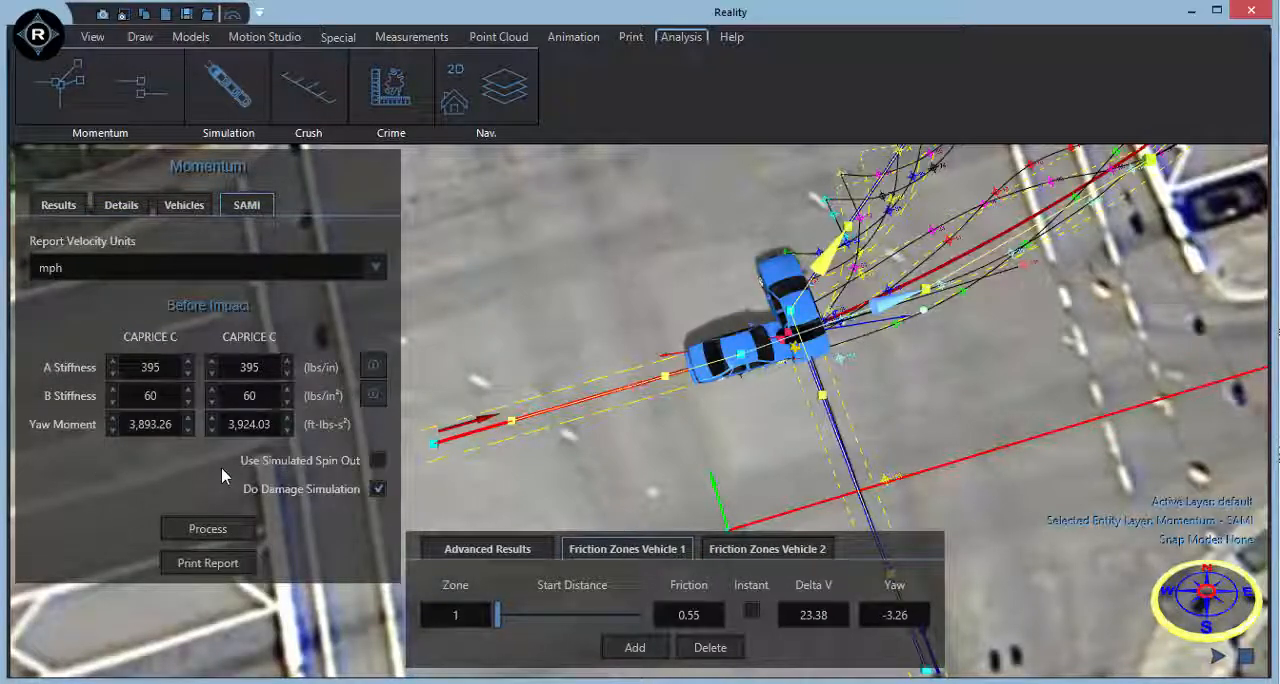
pyautogui.click(212, 527)
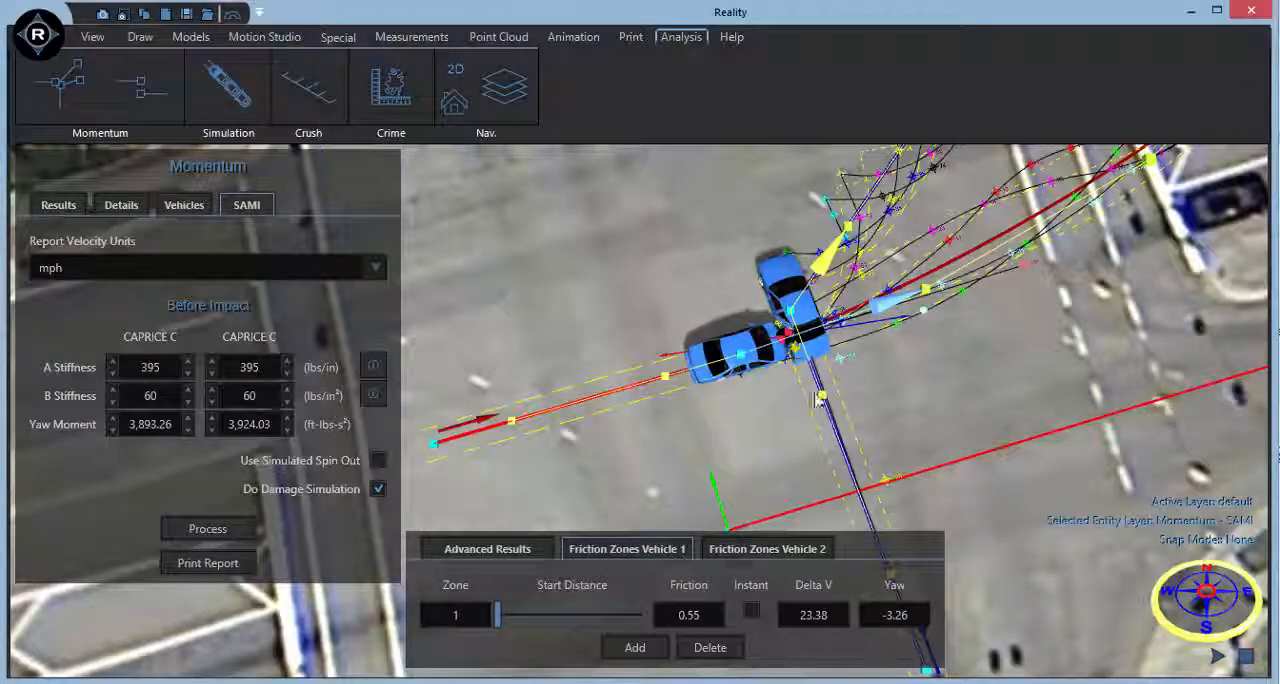
# Examine the simulated crush damage where the two vehicles meet at impact.
pyautogui.scroll(5, 818, 398)
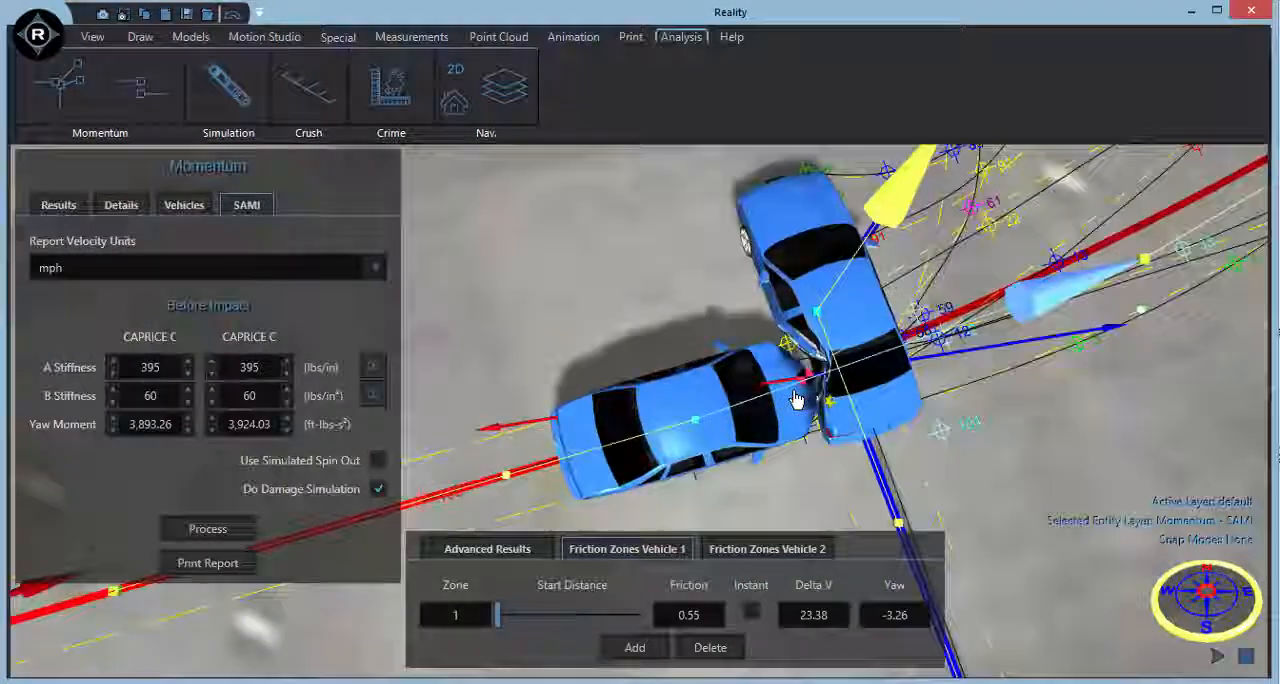
pyautogui.scroll(2, 795, 399)
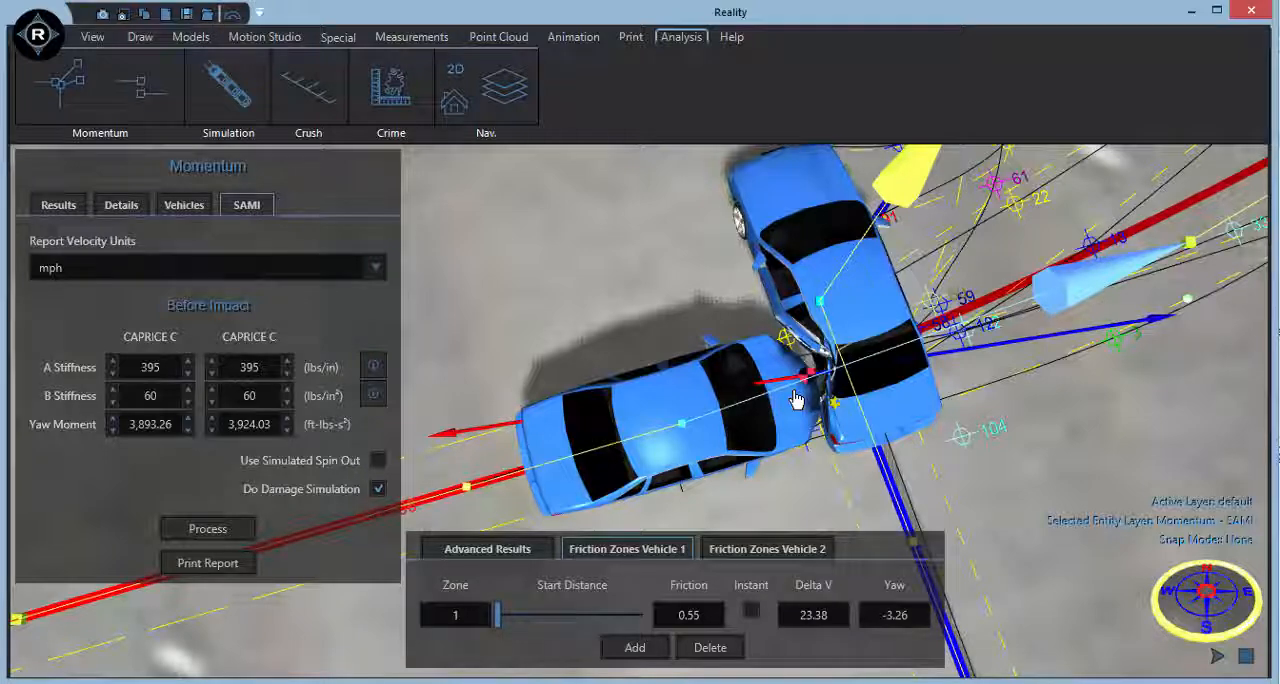
pyautogui.scroll(-5, 795, 399)
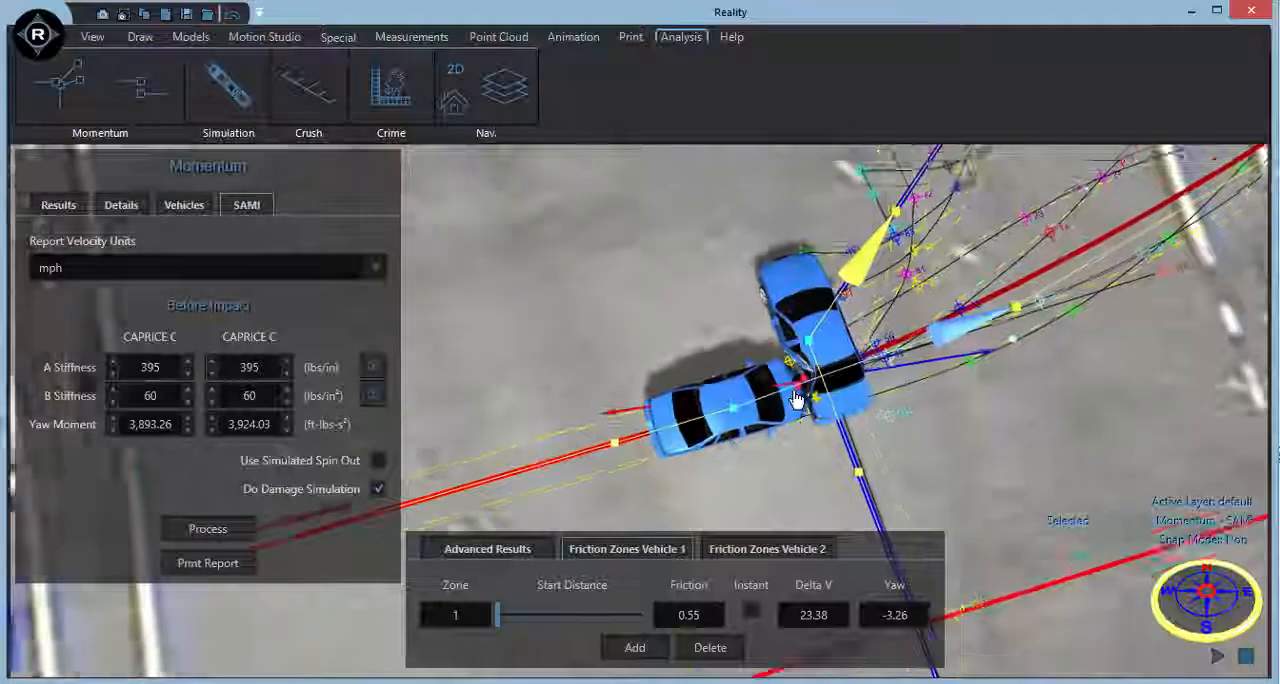
pyautogui.moveTo(887, 453); pyautogui.dragTo(916, 437, button='middle')
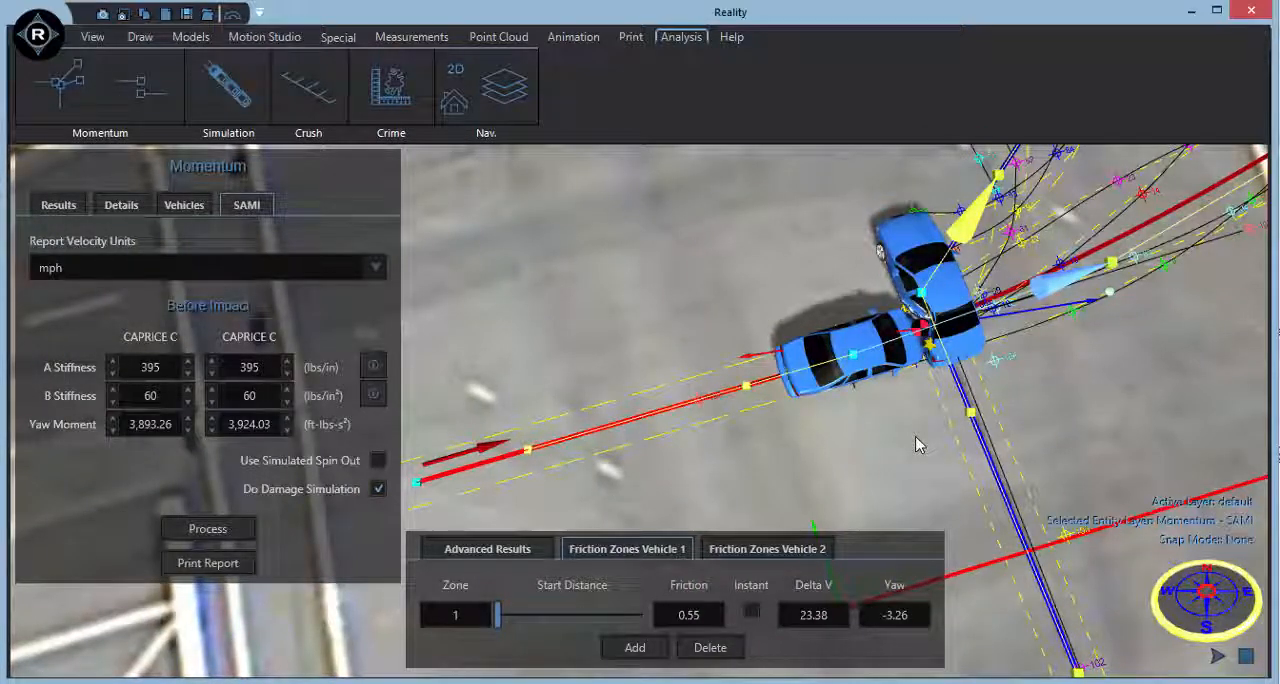
pyautogui.scroll(-1, 916, 438)
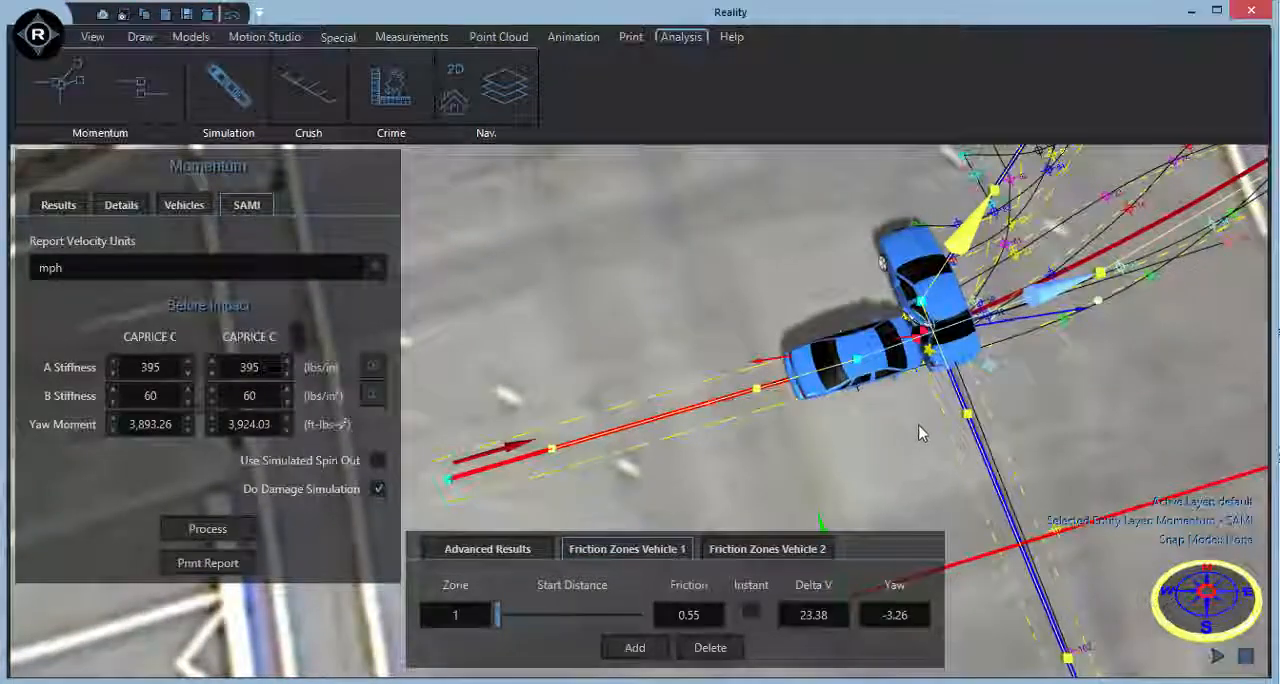
# Generate the momentum report and include the animation and specs reports for both vehicles plus the damage report.
pyautogui.moveTo(921, 427); pyautogui.dragTo(920, 397, button='middle')
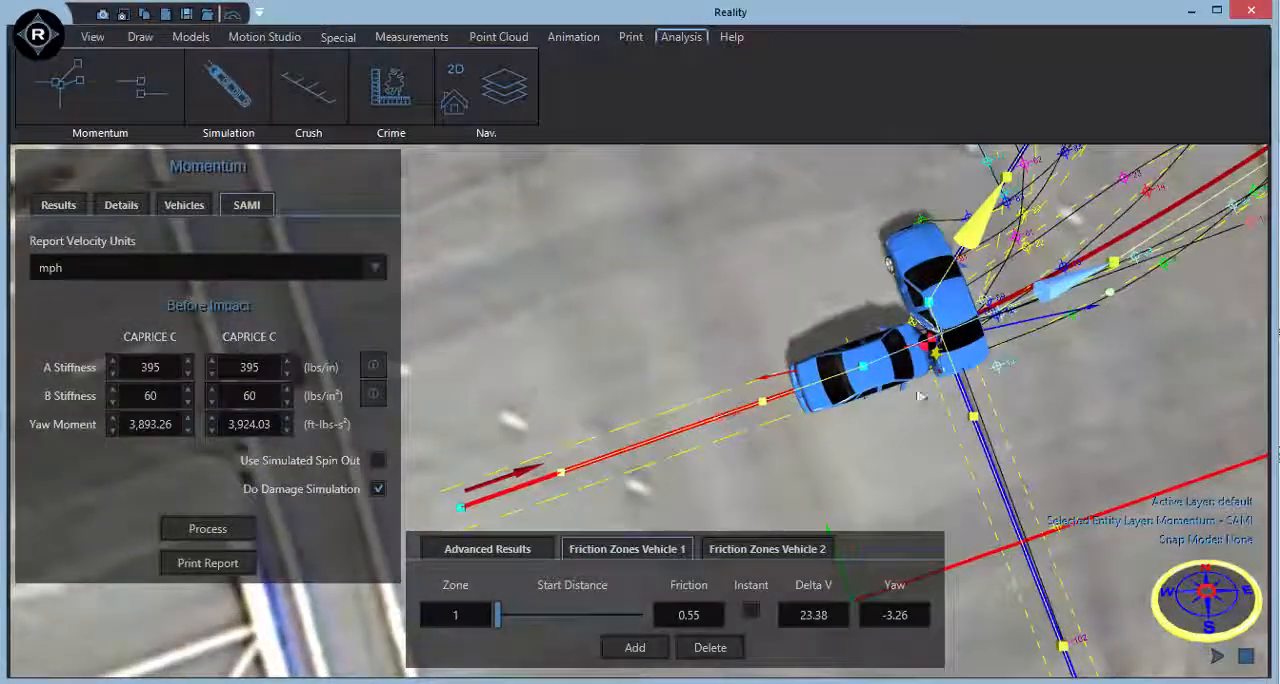
pyautogui.scroll(-1, 1094, 414)
pyautogui.moveTo(1093, 415); pyautogui.dragTo(1006, 396, button='middle')
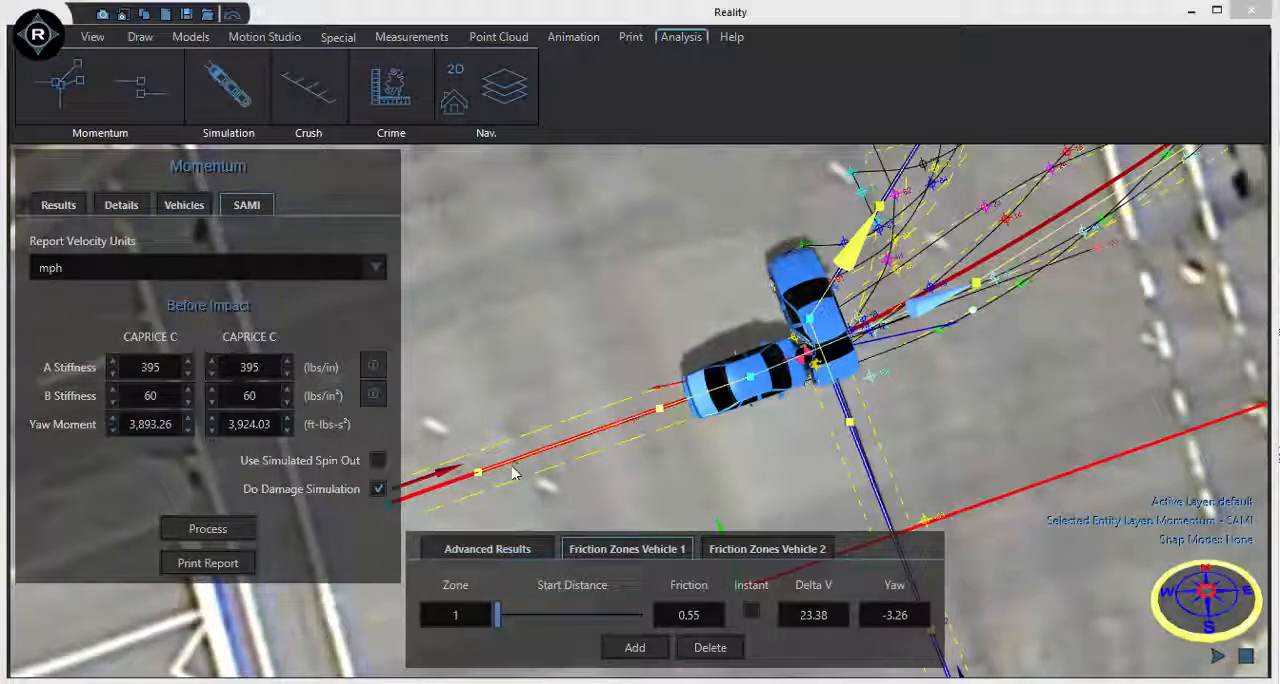
pyautogui.click(237, 564)
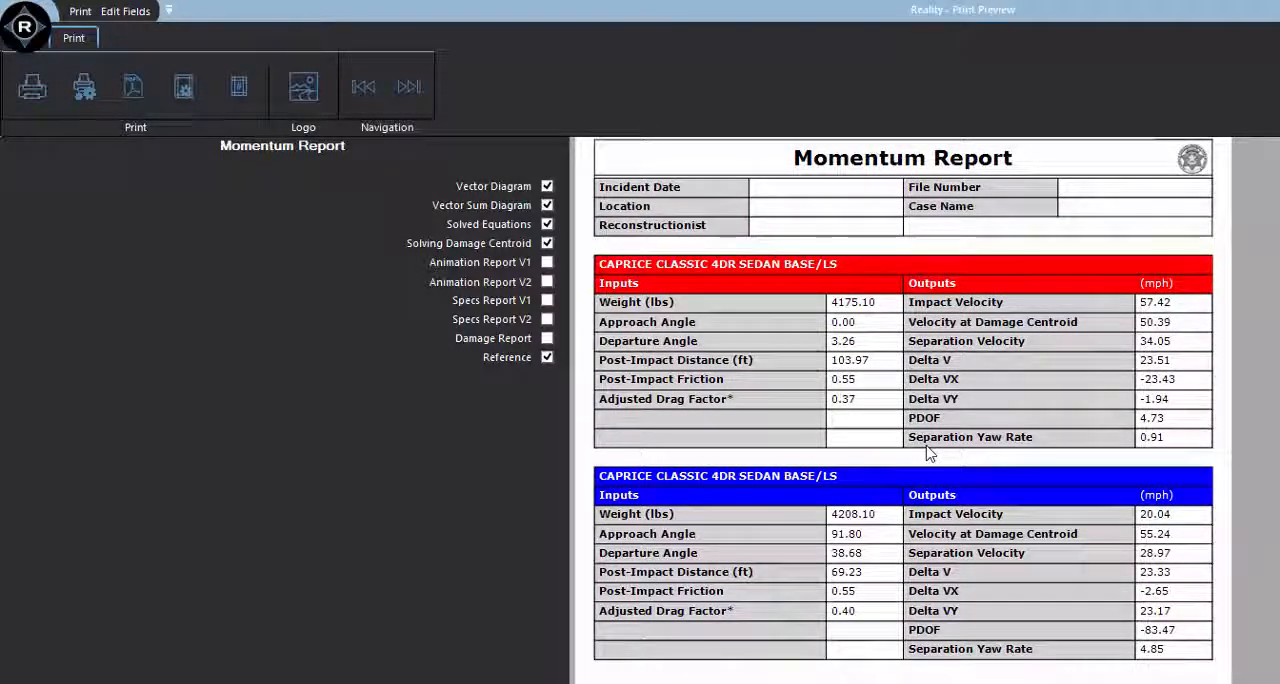
pyautogui.click(547, 301)
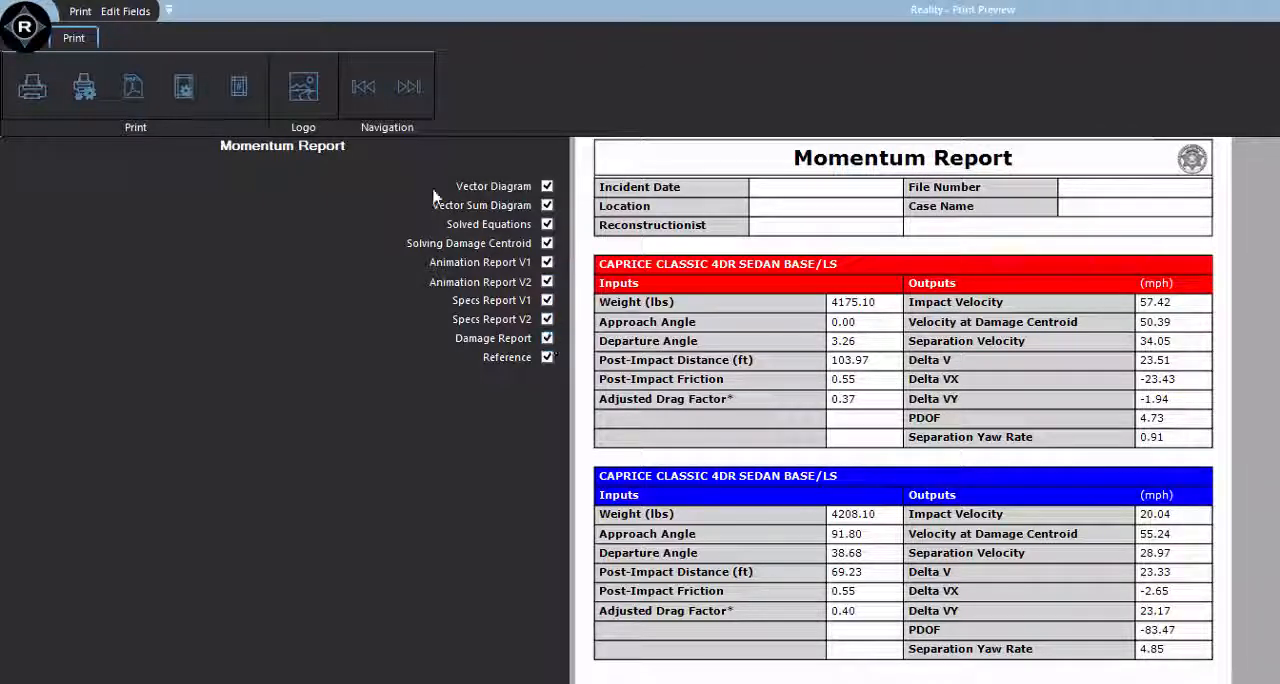
# Review the report's momentum vector diagram, vector sum diagram and the solved post-impact velocity equation for vehicle 1.
pyautogui.click(396, 102)
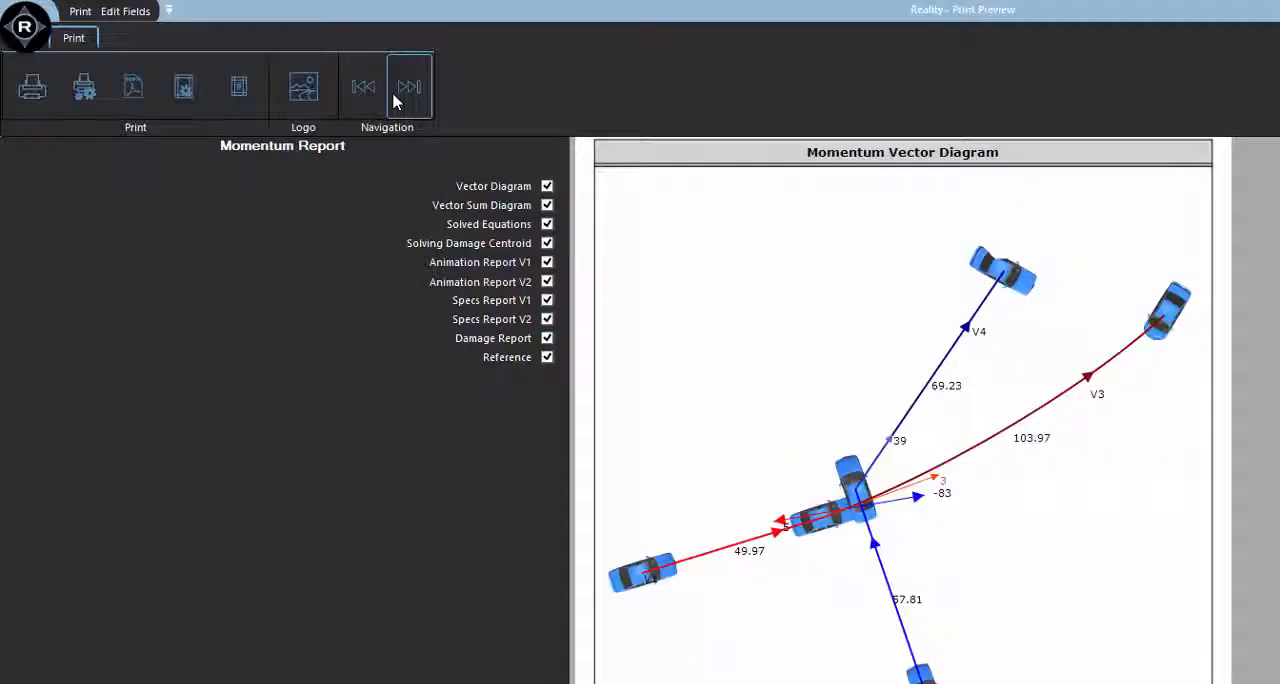
pyautogui.click(396, 102)
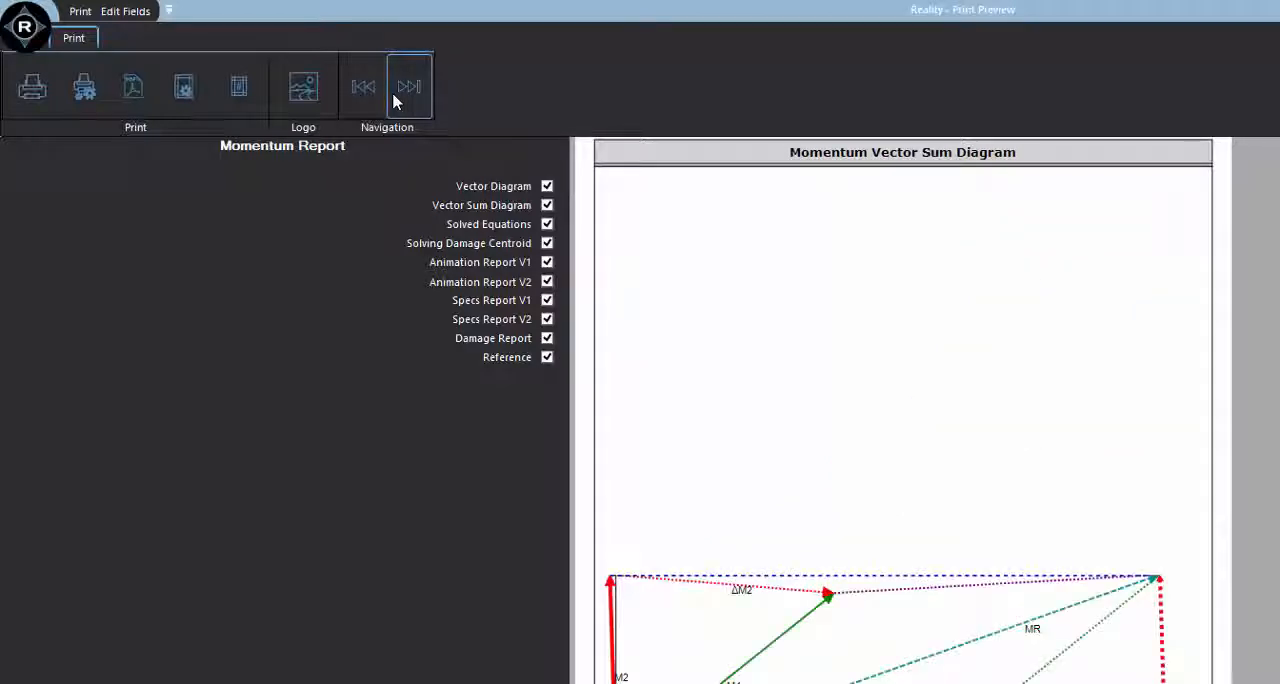
pyautogui.moveTo(1067, 542); pyautogui.dragTo(1038, 350)
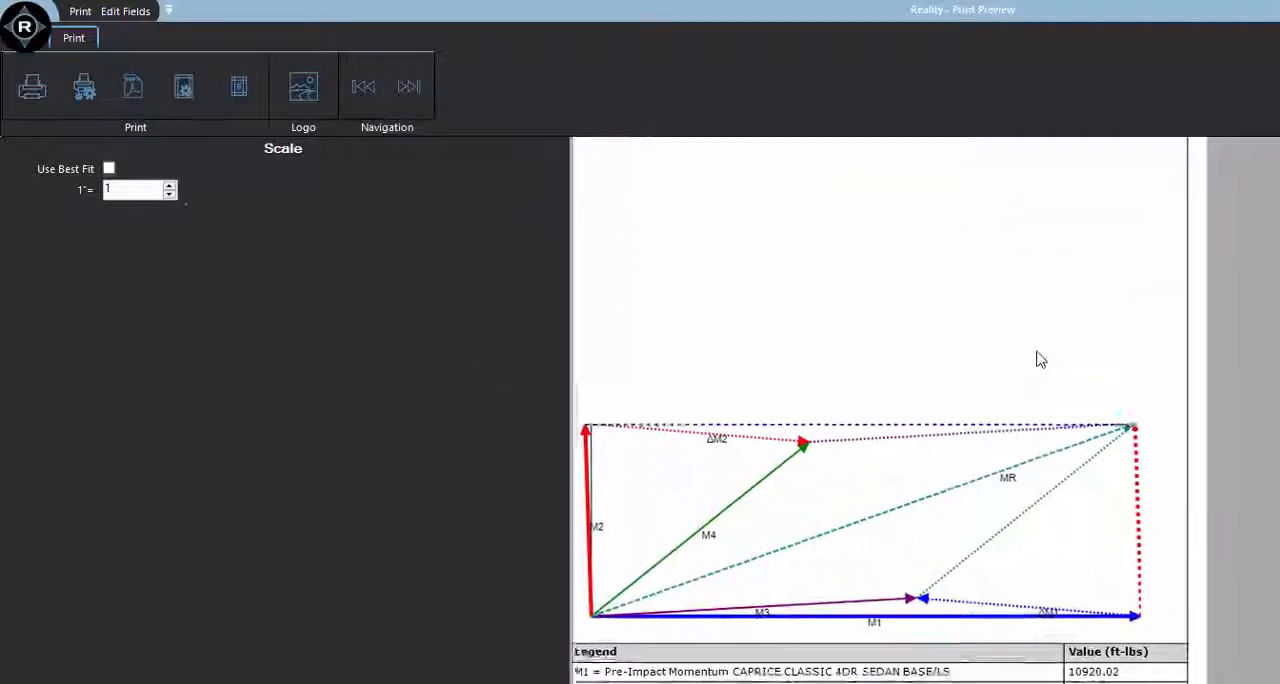
pyautogui.click(408, 100)
pyautogui.click(890, 515)
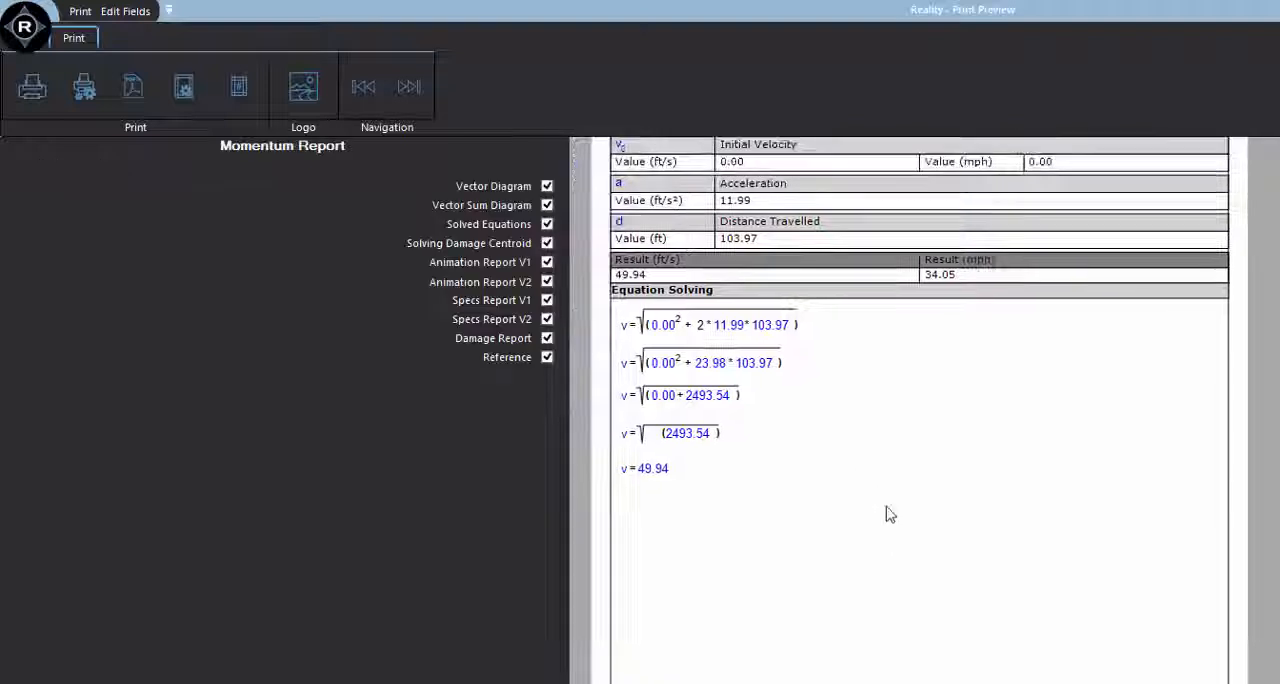
pyautogui.moveTo(890, 515); pyautogui.dragTo(857, 557)
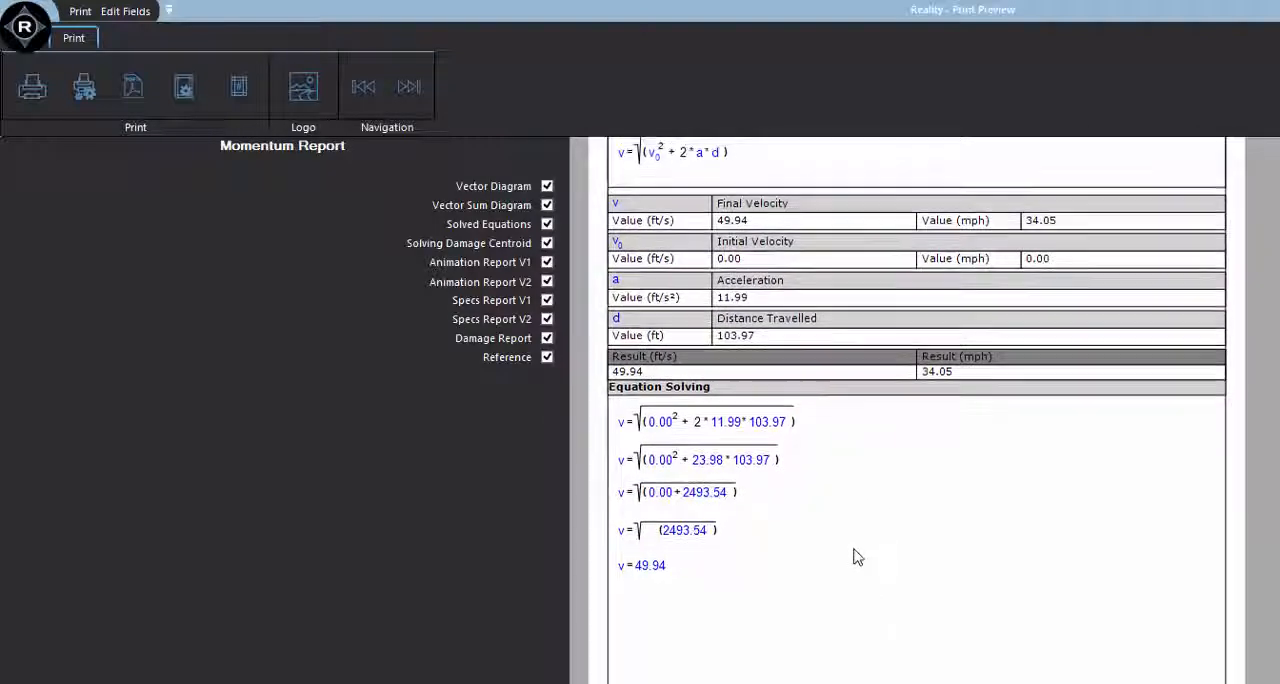
# Page through the report's remaining solved equations, the damage centroid solution and the vehicle animation data tables.
pyautogui.click(409, 89)
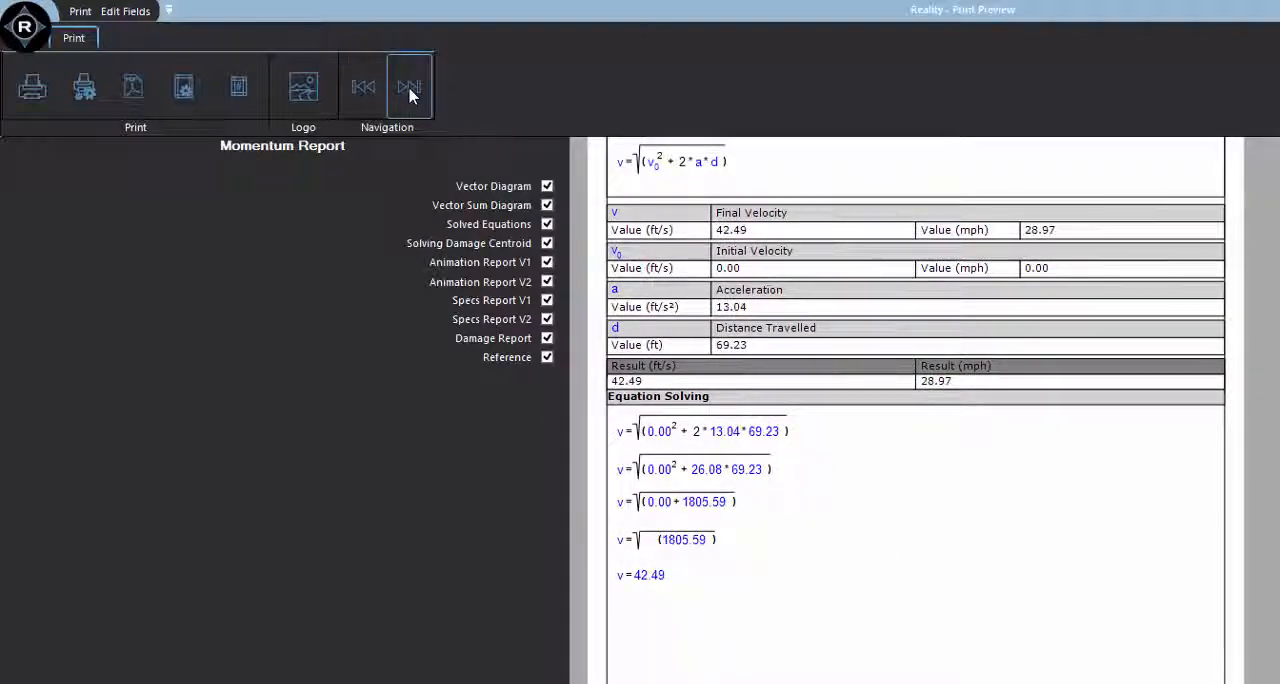
pyautogui.click(409, 89)
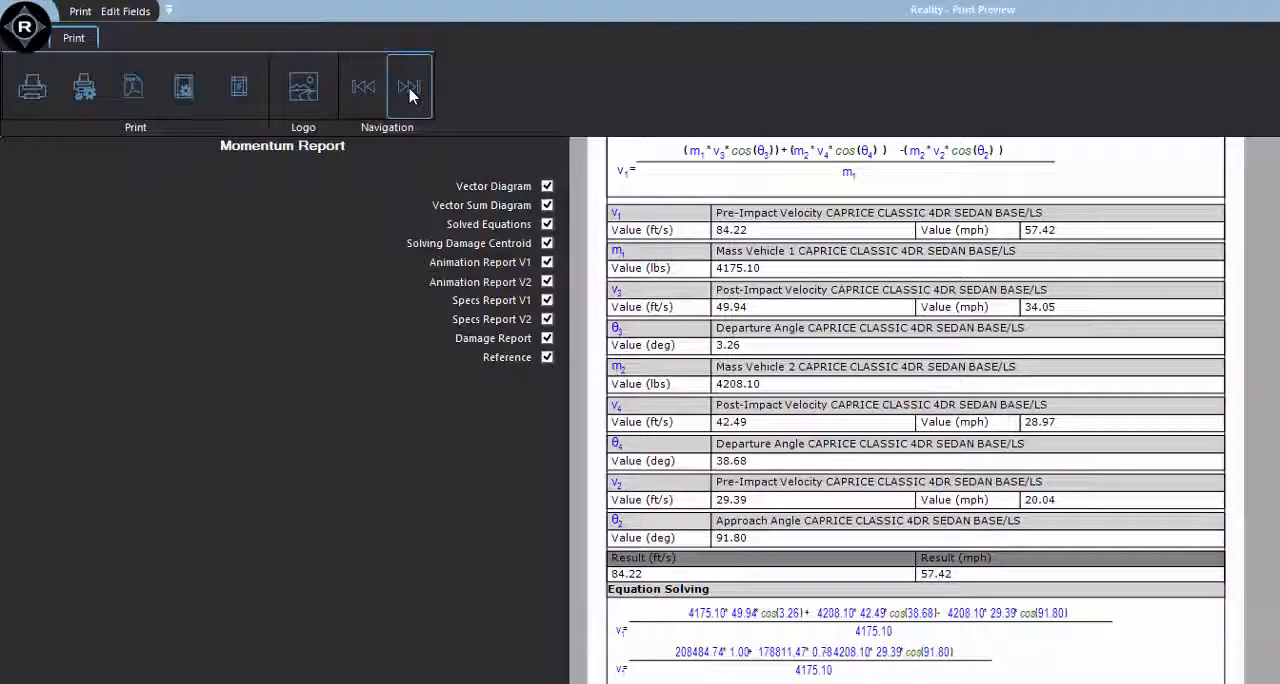
pyautogui.click(409, 89)
pyautogui.click(409, 89)
pyautogui.click(409, 89)
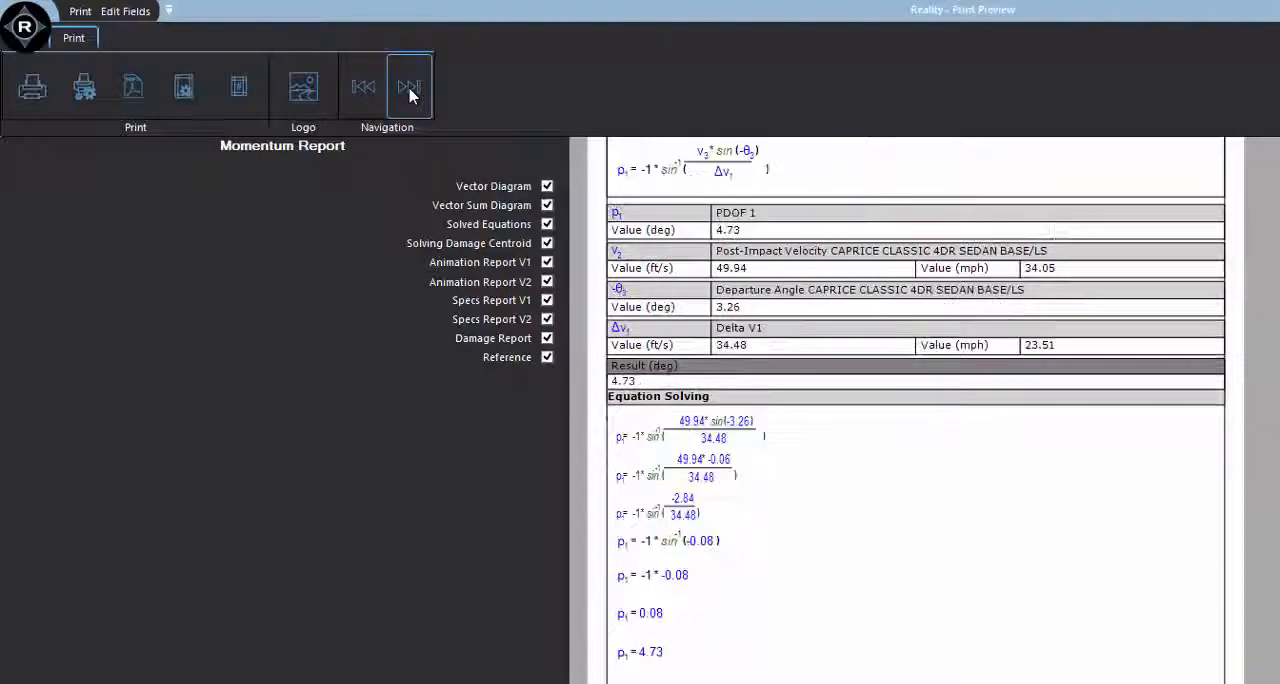
pyautogui.click(409, 89)
pyautogui.click(409, 89)
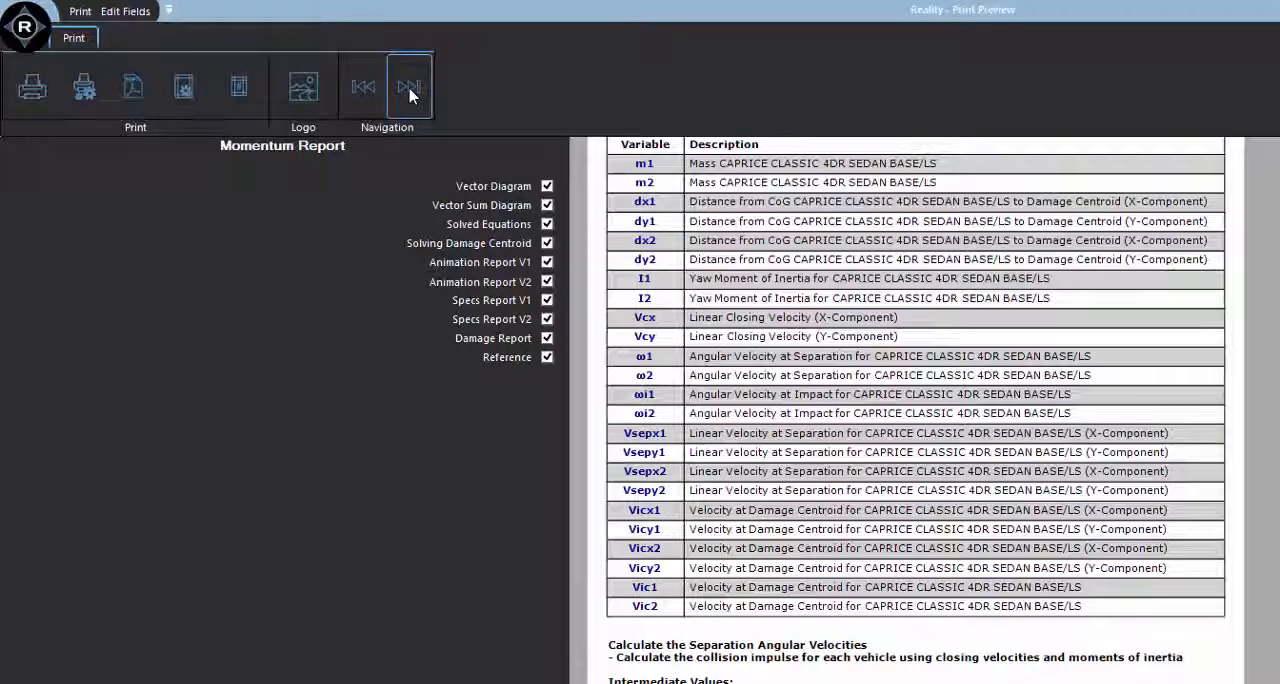
pyautogui.click(409, 89)
pyautogui.click(409, 89)
pyautogui.click(409, 89)
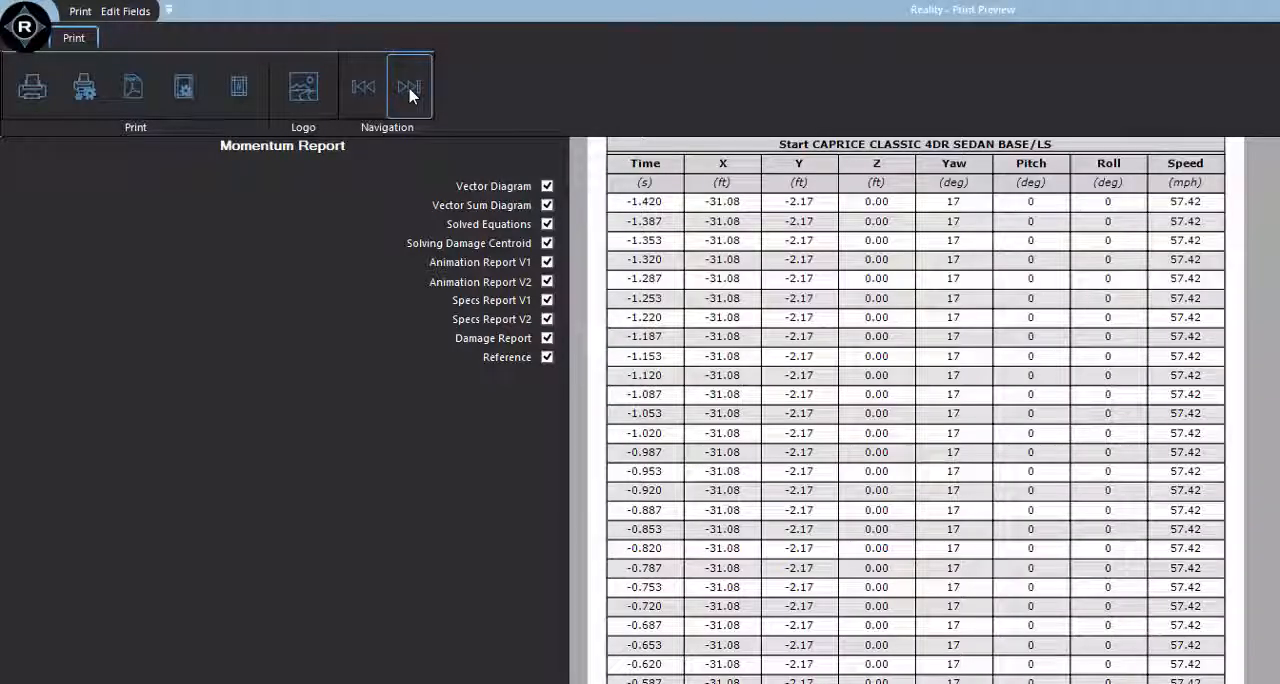
pyautogui.click(409, 89)
pyautogui.click(409, 89)
pyautogui.click(409, 89)
pyautogui.click(409, 89)
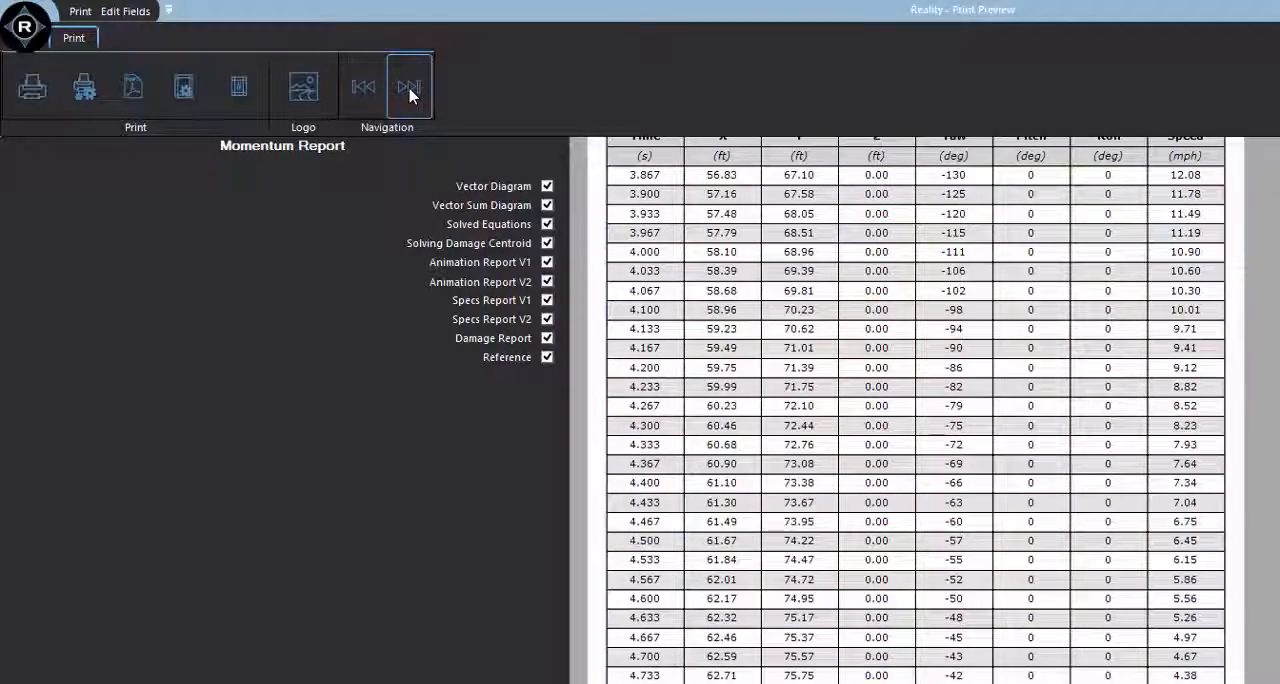
pyautogui.click(409, 89)
pyautogui.click(409, 89)
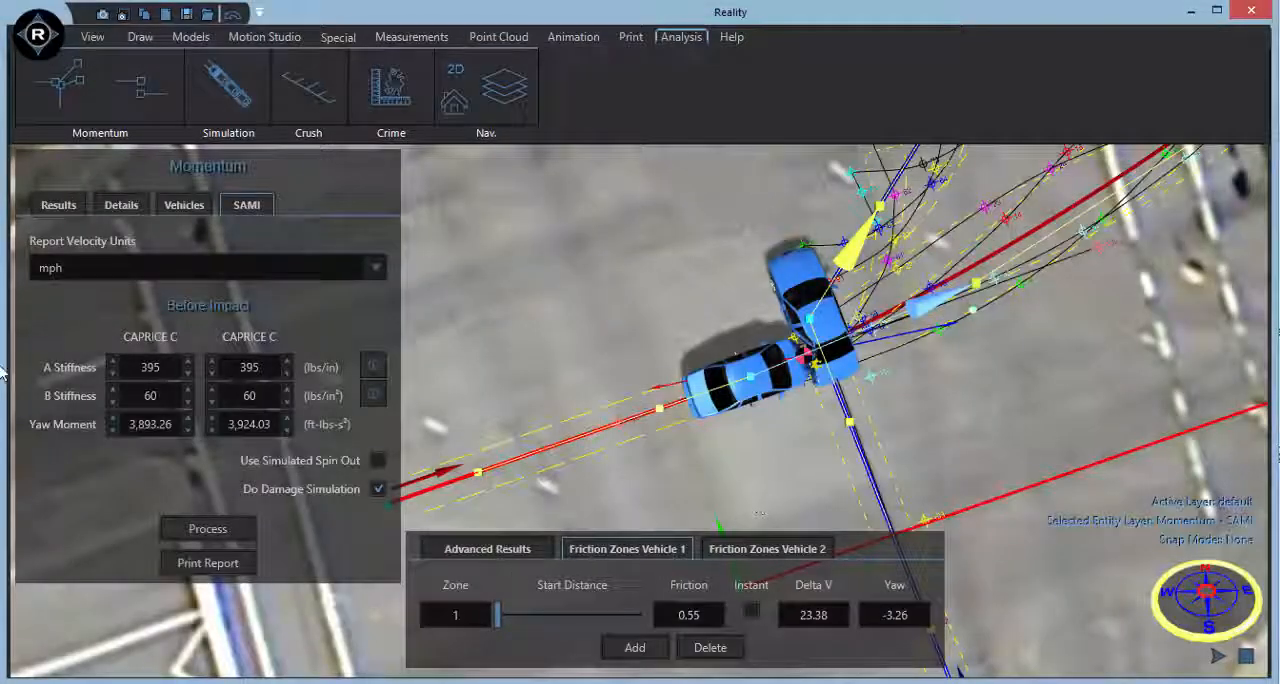
# Start a new scene without saving the current one and set its ground color to gray.
pyautogui.click(167, 14)
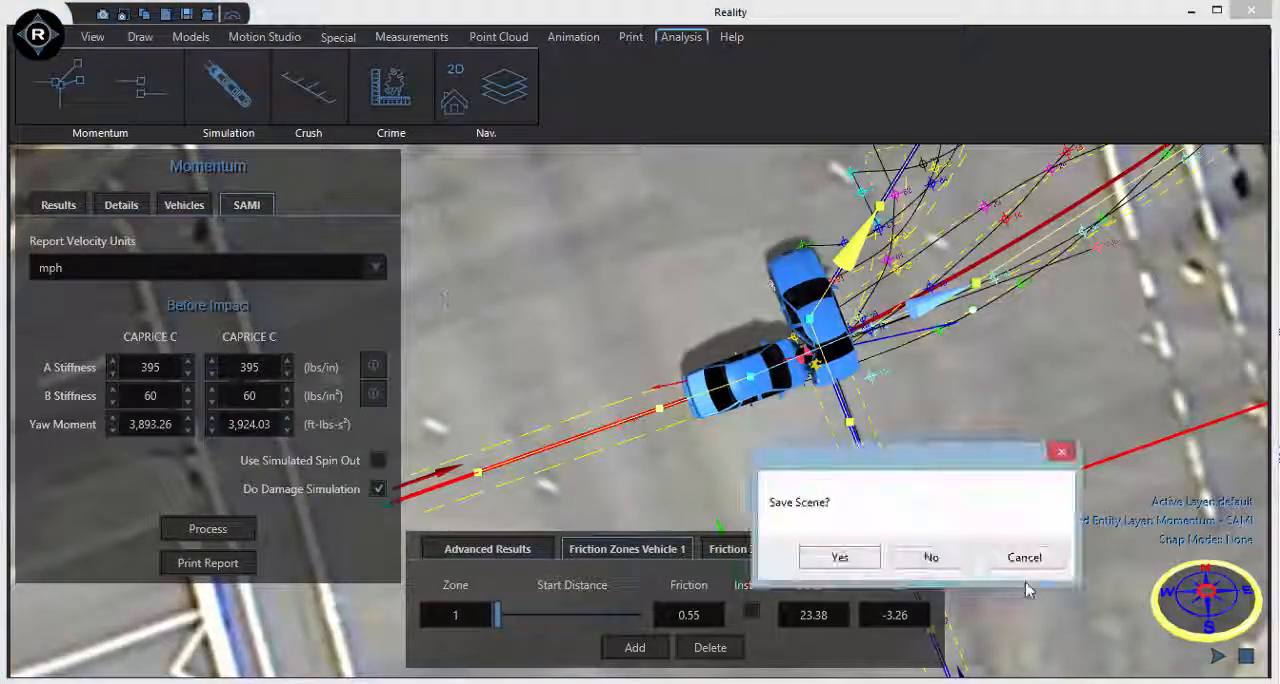
pyautogui.click(922, 557)
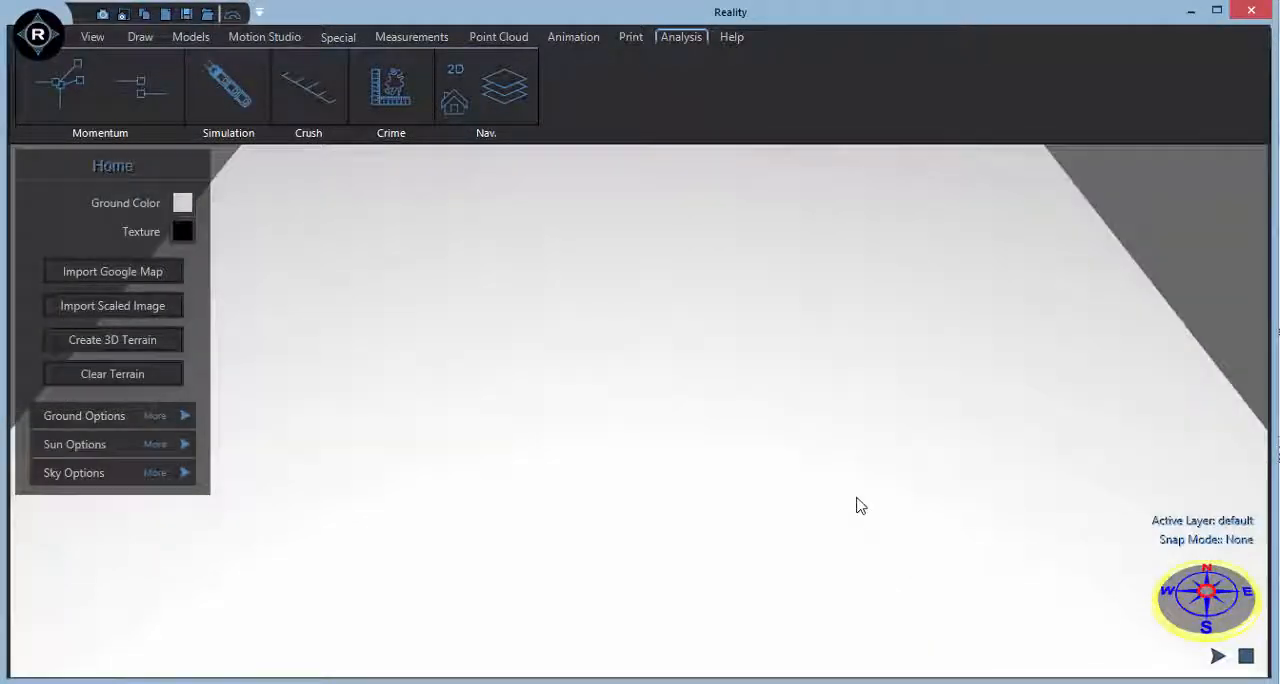
pyautogui.click(179, 204)
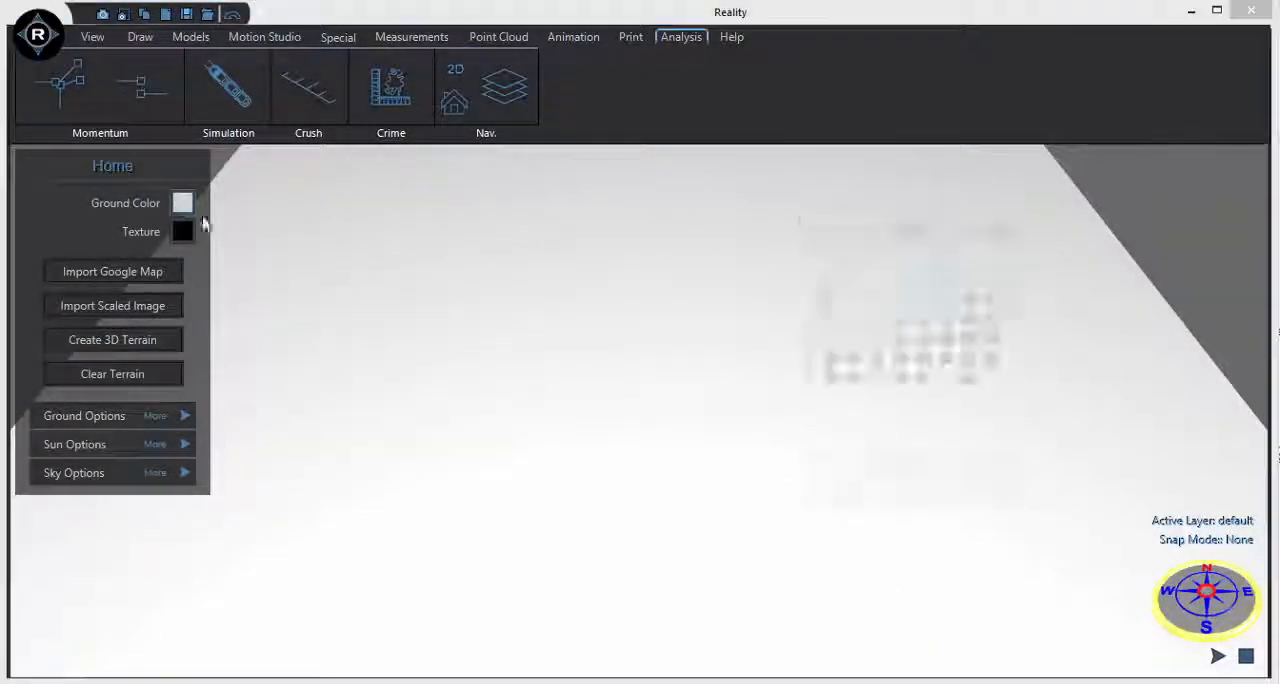
pyautogui.click(899, 384)
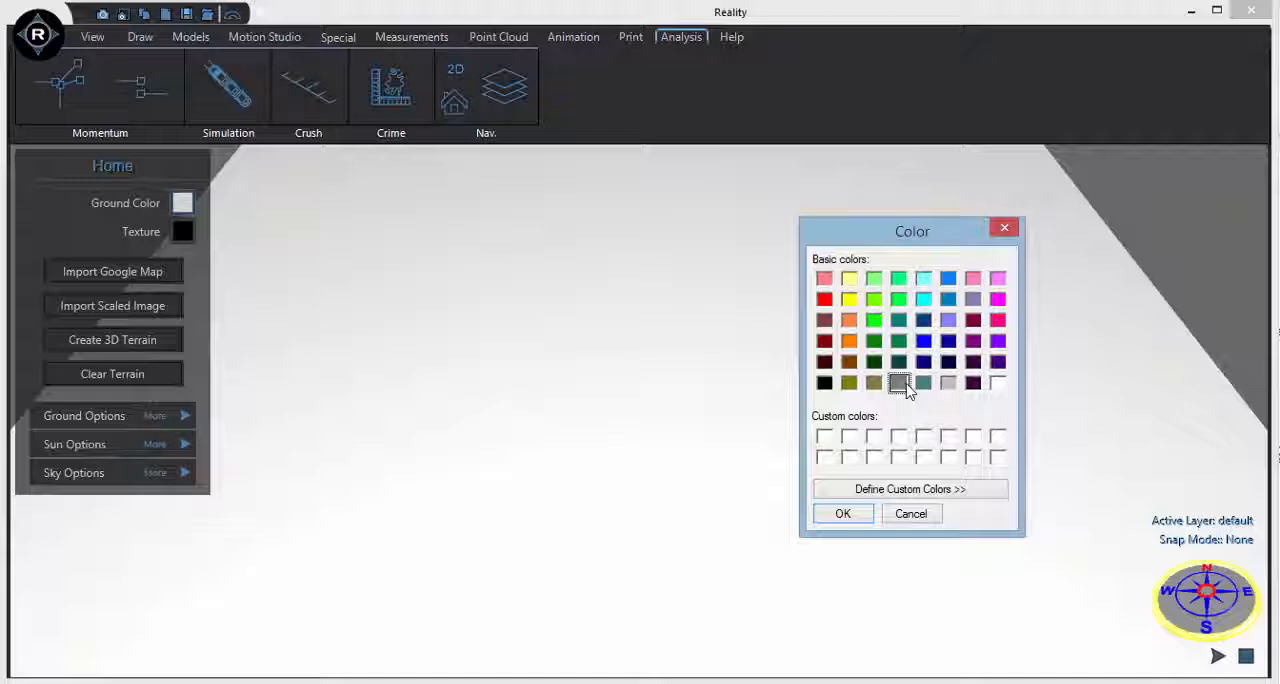
pyautogui.click(841, 514)
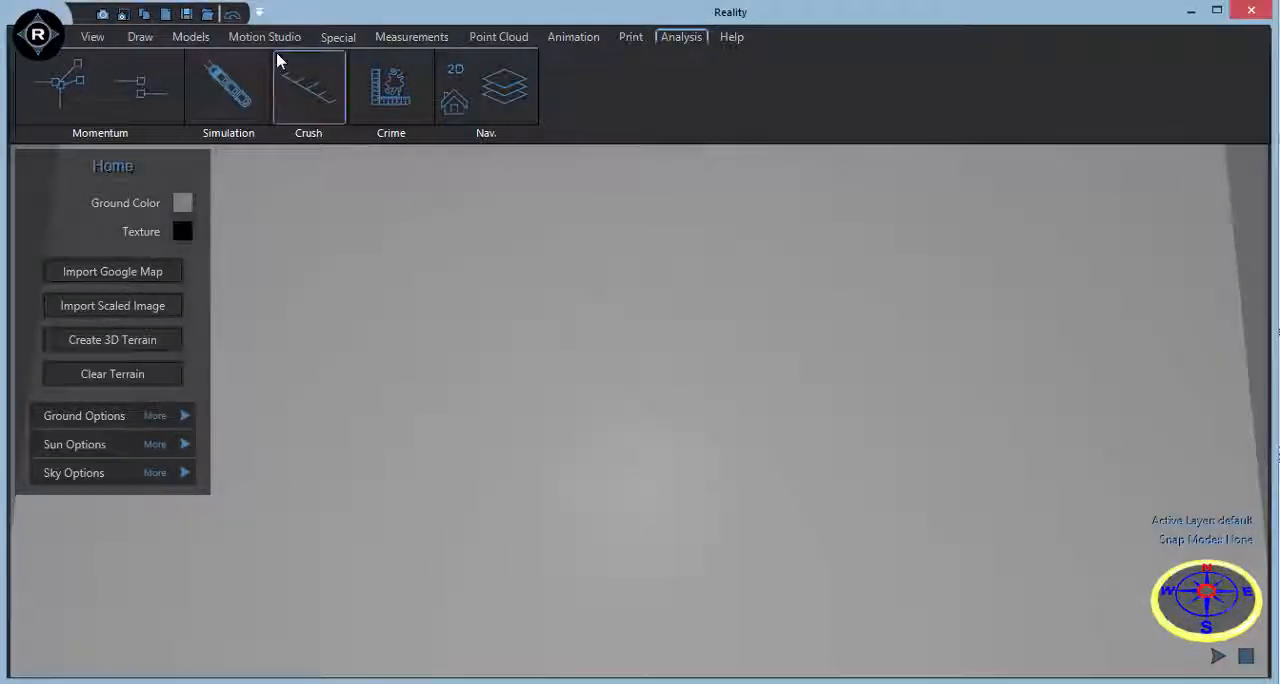
# Place a co-linear momentum analysis in the scene and move vehicle 2's pre-impact start point farther back from the impact.
pyautogui.click(141, 90)
pyautogui.click(983, 426)
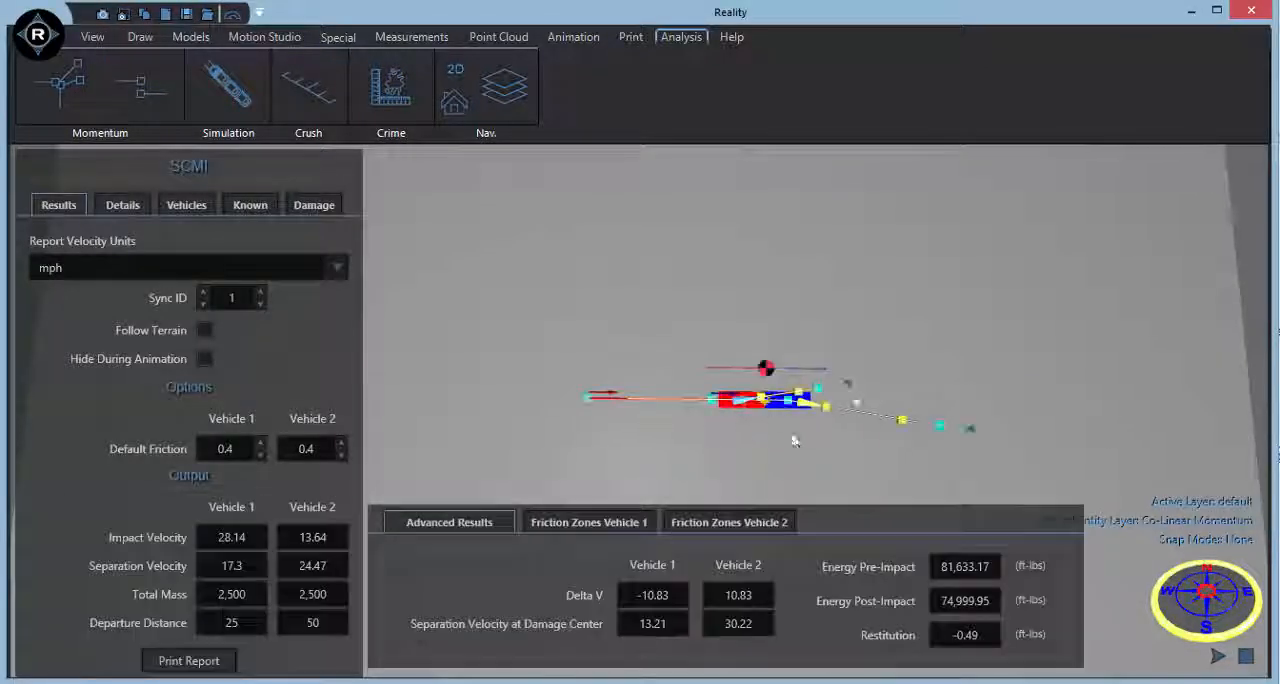
pyautogui.scroll(3, 795, 441)
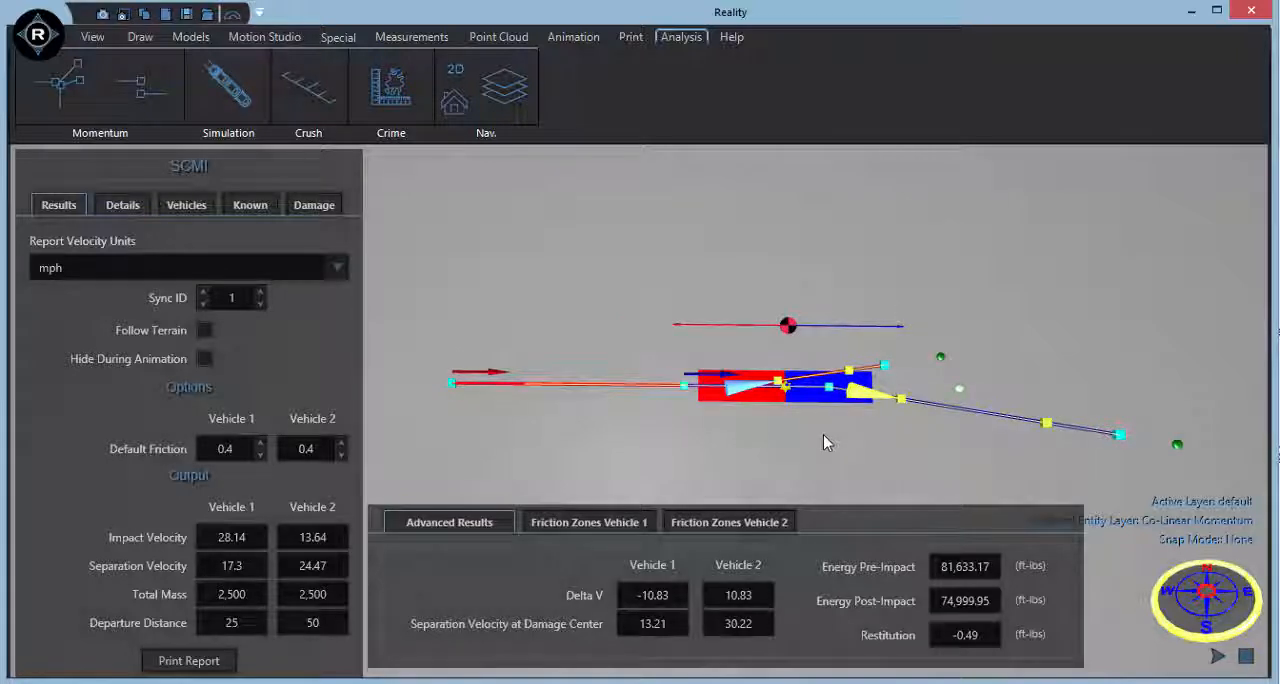
pyautogui.moveTo(684, 385); pyautogui.dragTo(613, 387)
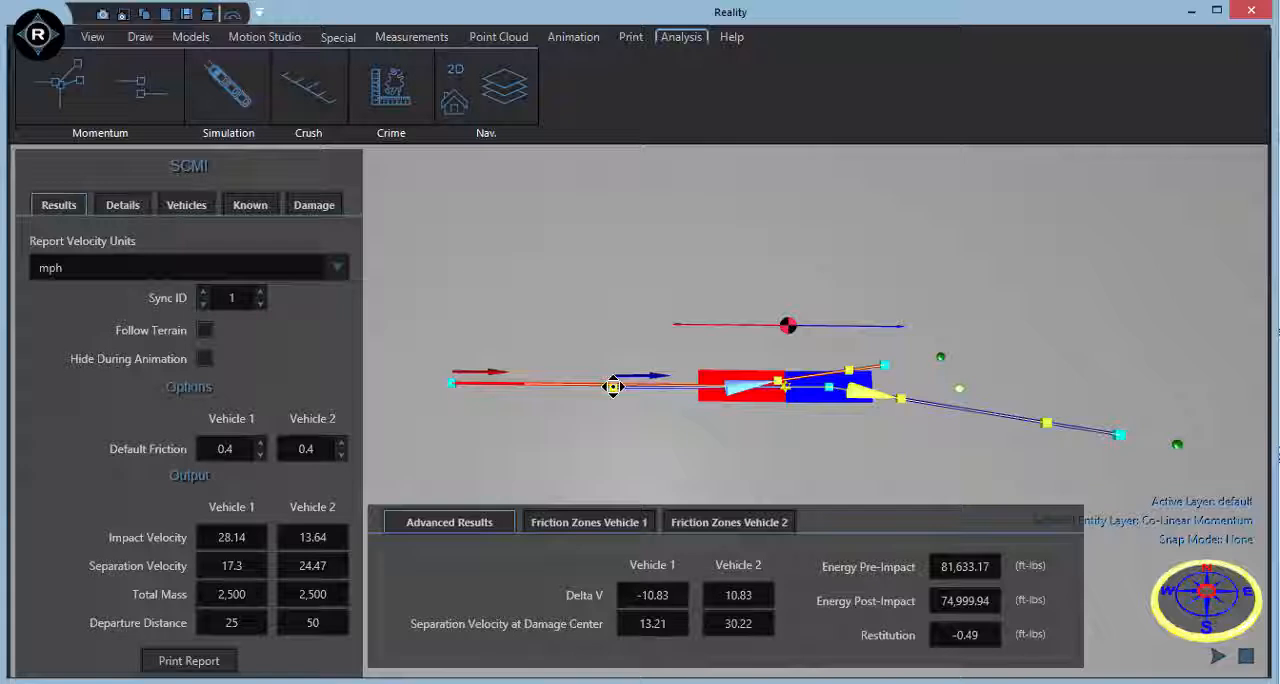
# Assign the 2013 Chevrolet 1500 EXPRESS CARGO VAN SWB AWD from the vehicle database to vehicle 1.
pyautogui.click(186, 205)
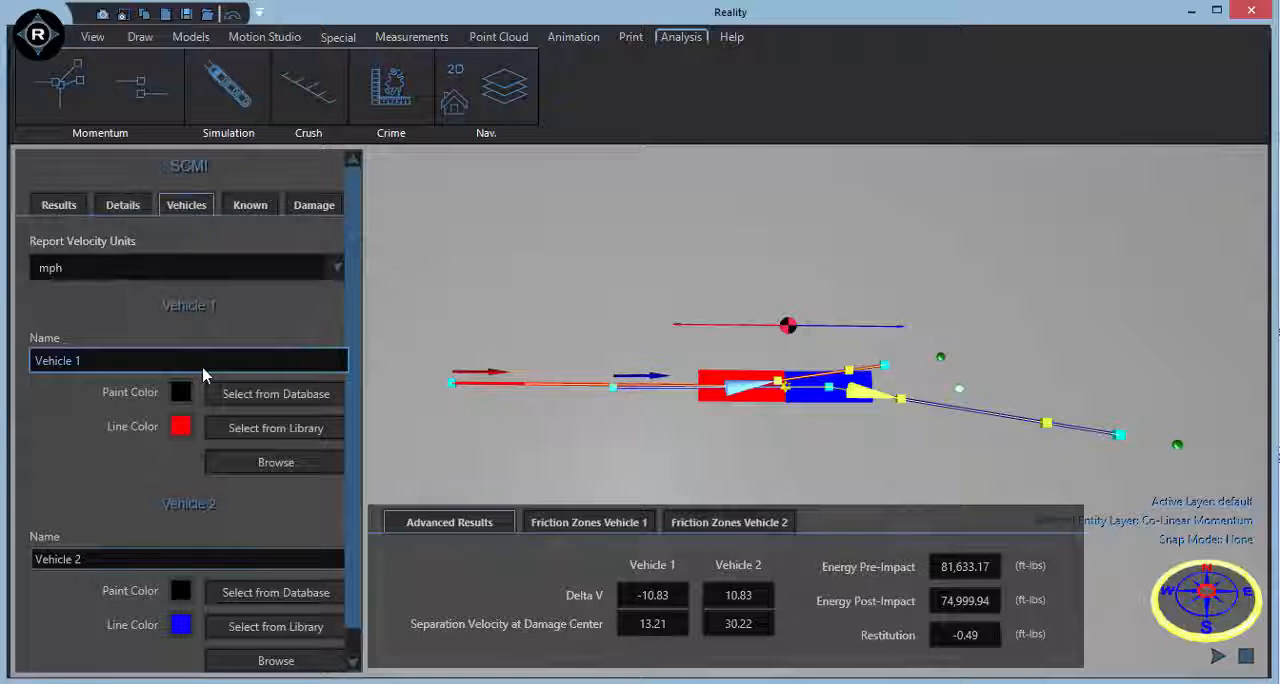
pyautogui.click(250, 396)
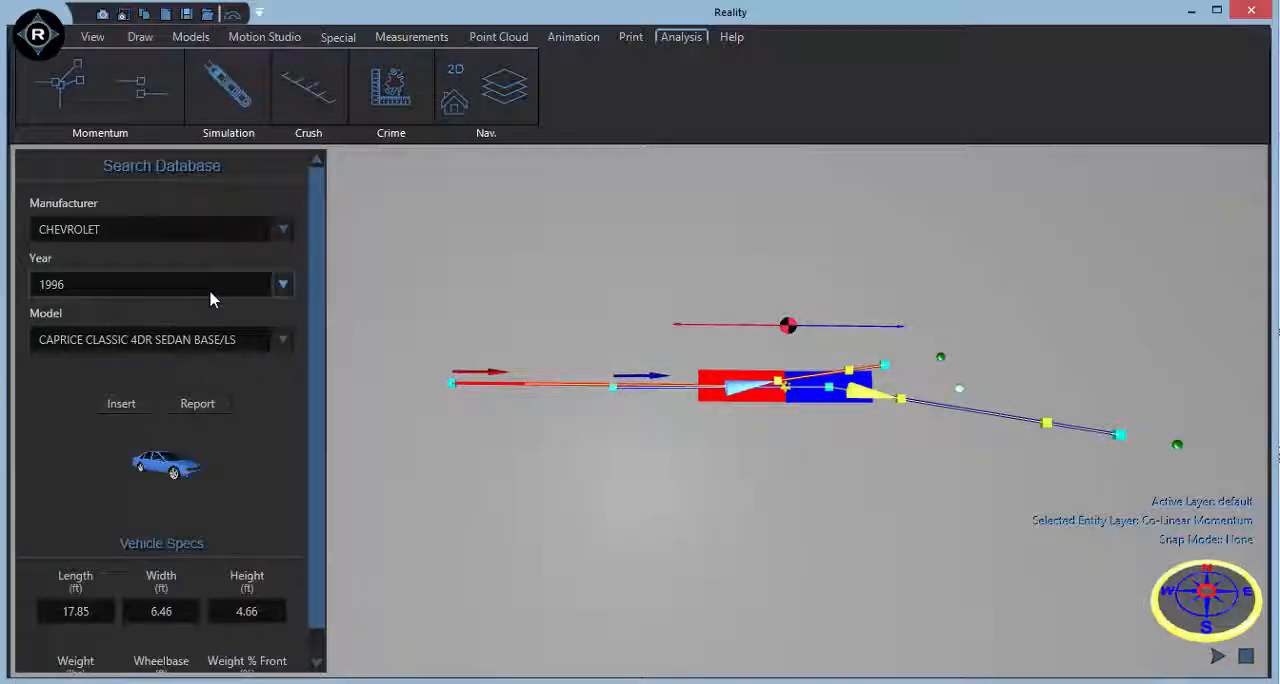
pyautogui.click(211, 290)
pyautogui.click(213, 362)
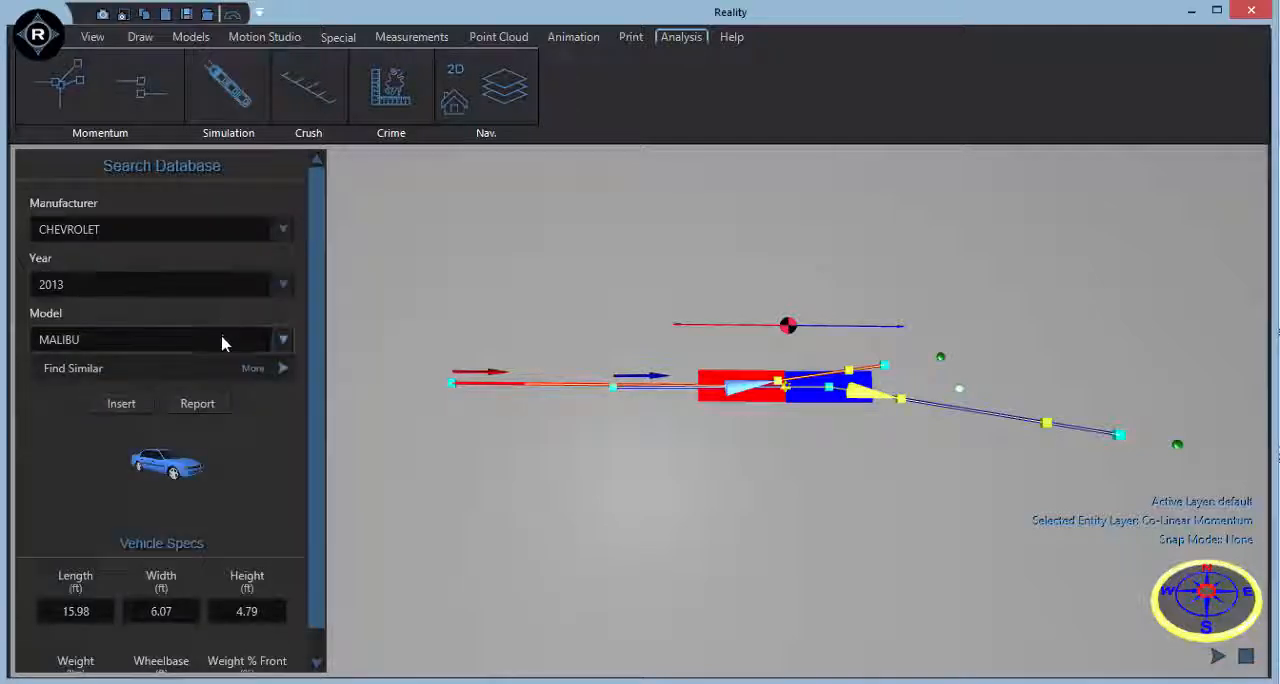
pyautogui.click(222, 343)
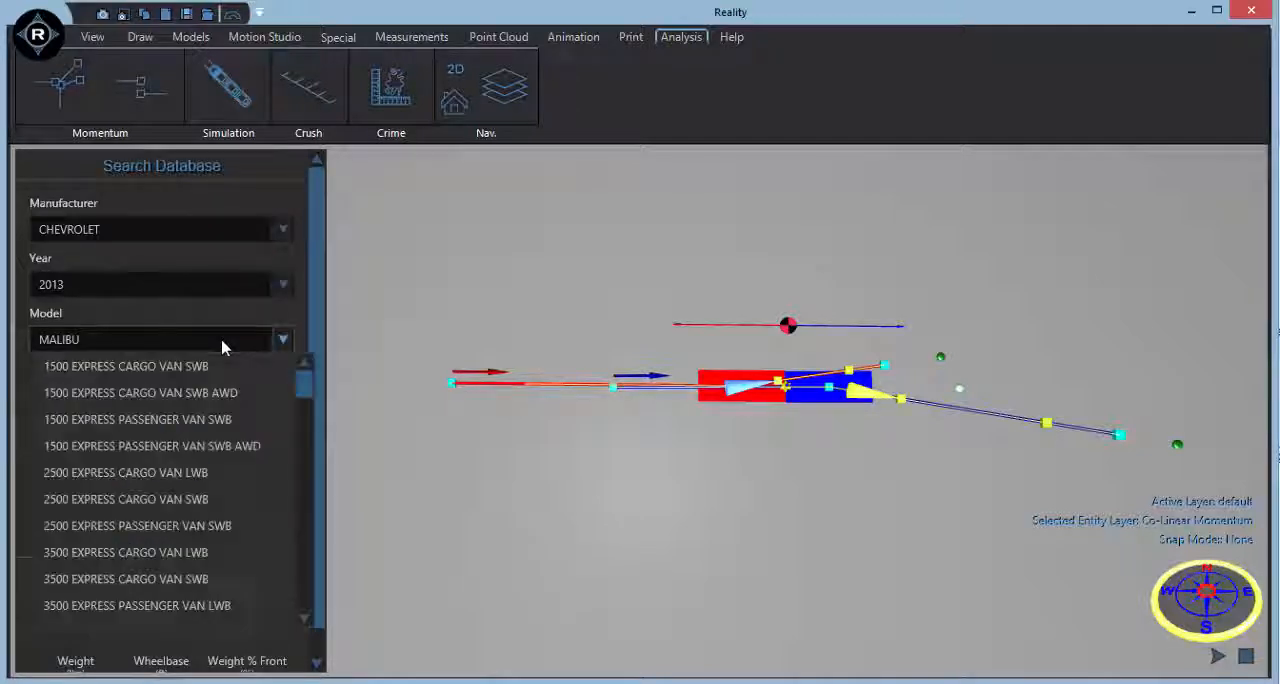
pyautogui.click(267, 401)
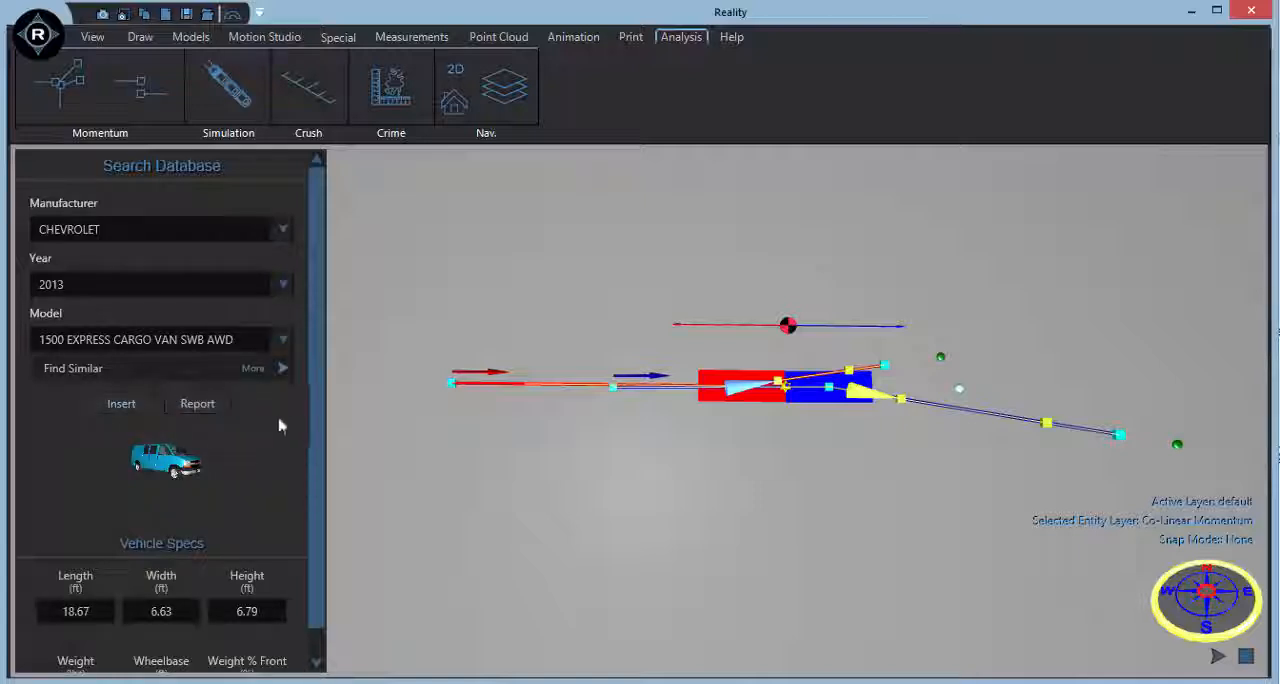
pyautogui.moveTo(323, 406); pyautogui.dragTo(320, 492)
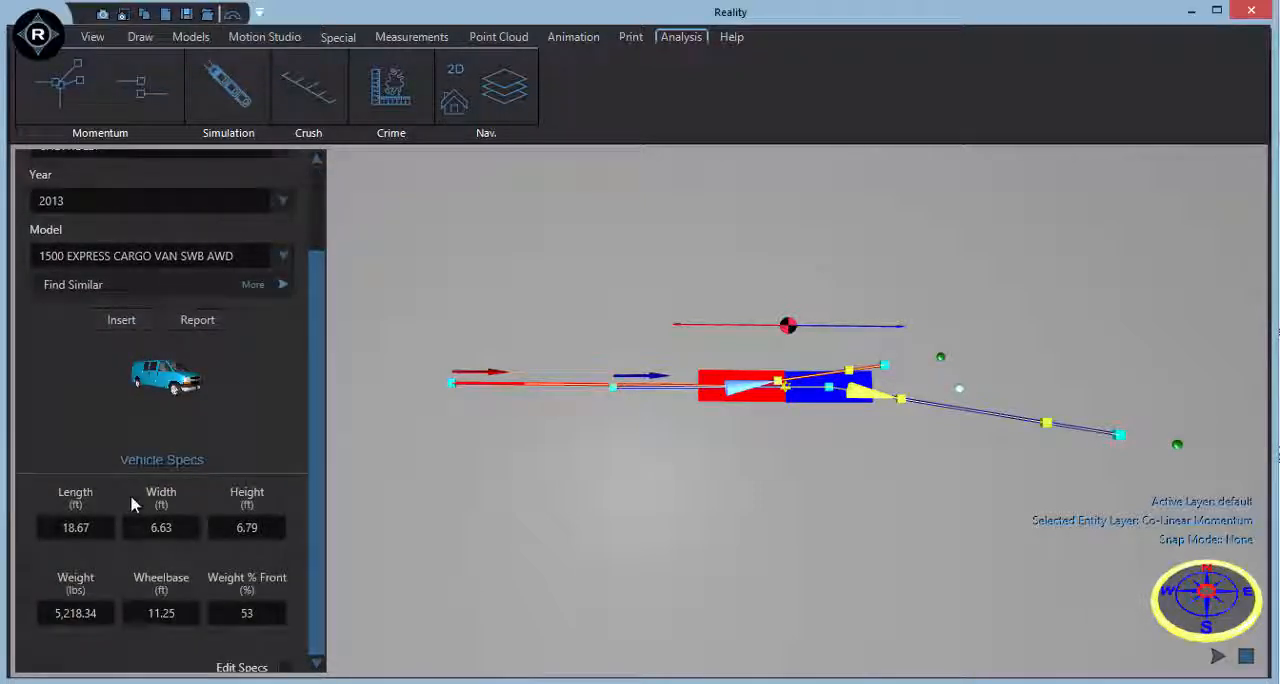
pyautogui.click(124, 321)
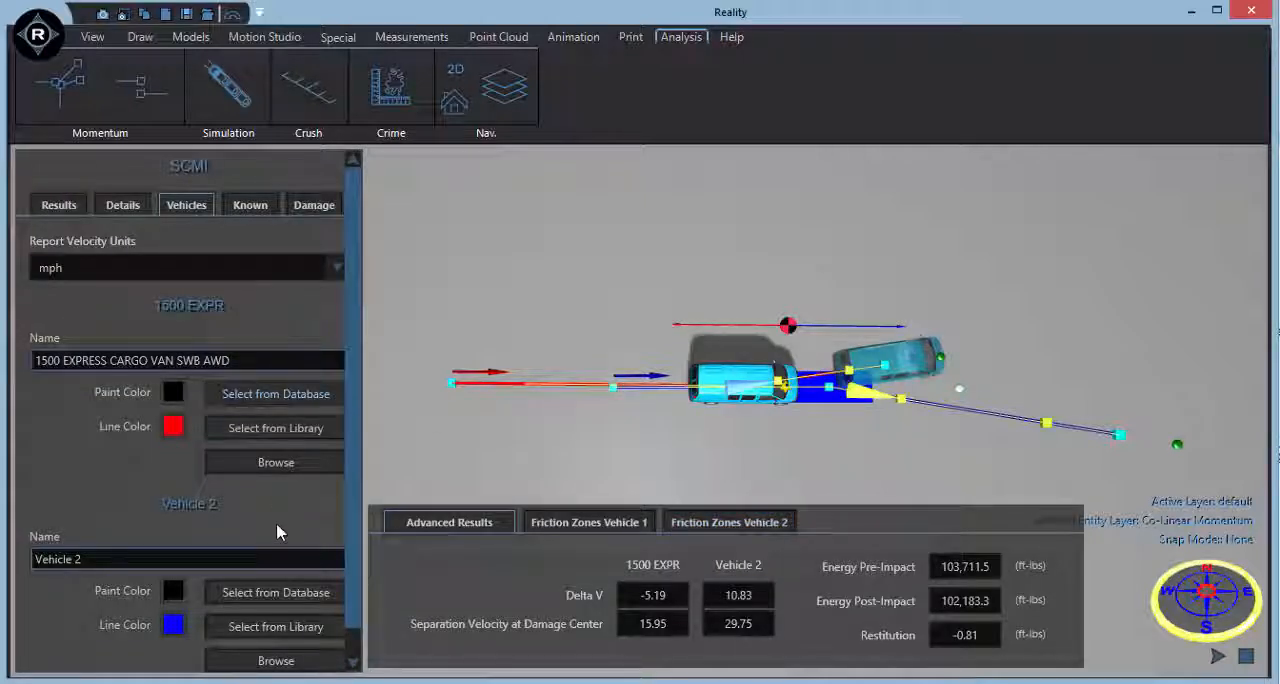
# Assign the 2014 Audi A6 4DR SEDAN 2.0 TFSI QUATTRO from the vehicle database to vehicle 2.
pyautogui.click(276, 592)
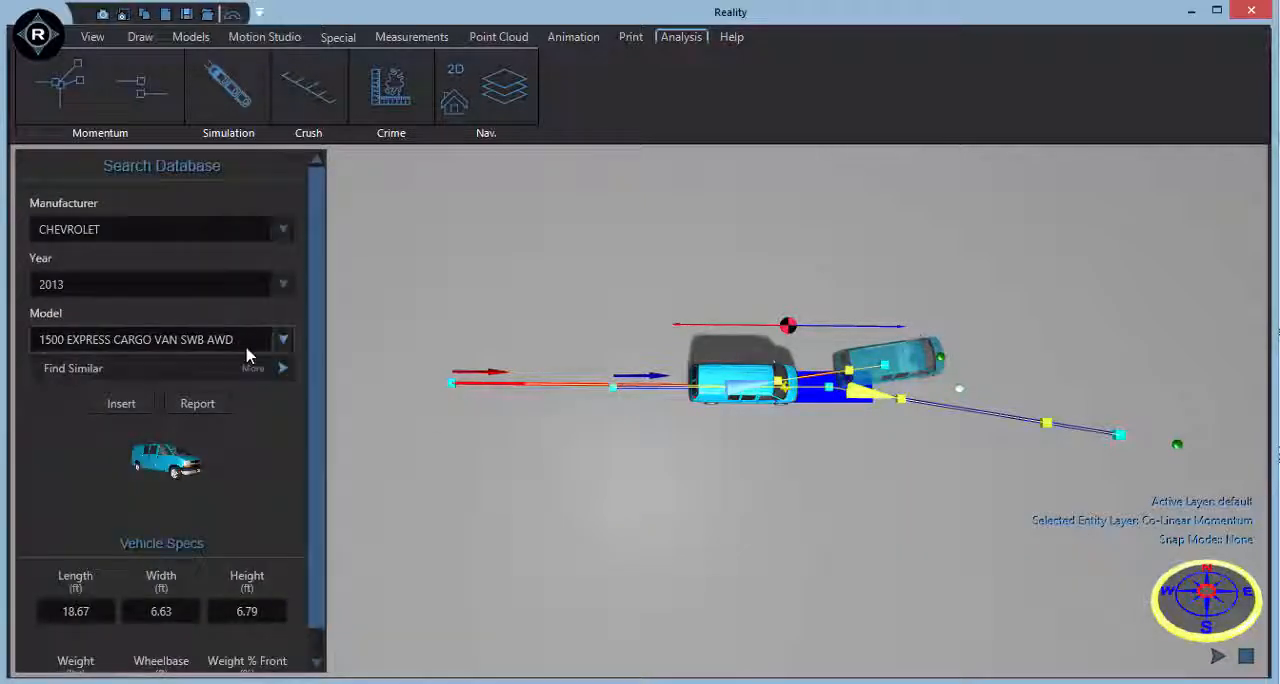
pyautogui.click(235, 235)
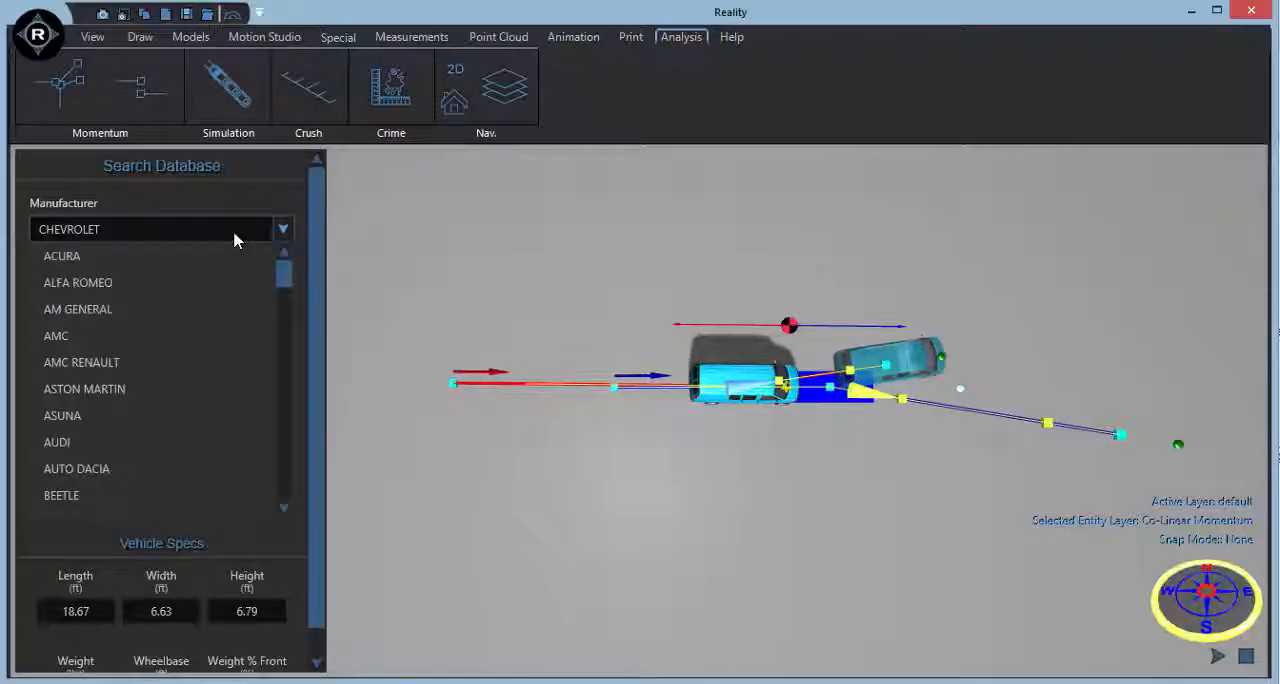
pyautogui.click(151, 440)
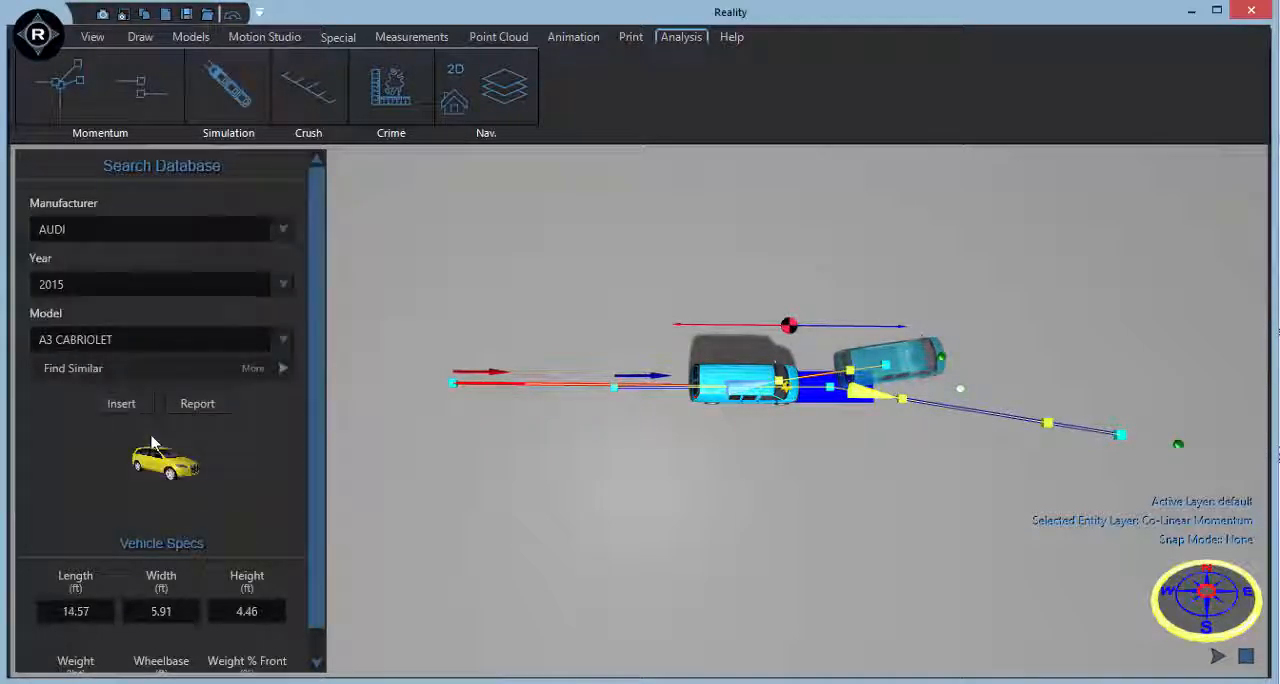
pyautogui.click(151, 292)
pyautogui.click(148, 337)
pyautogui.click(147, 341)
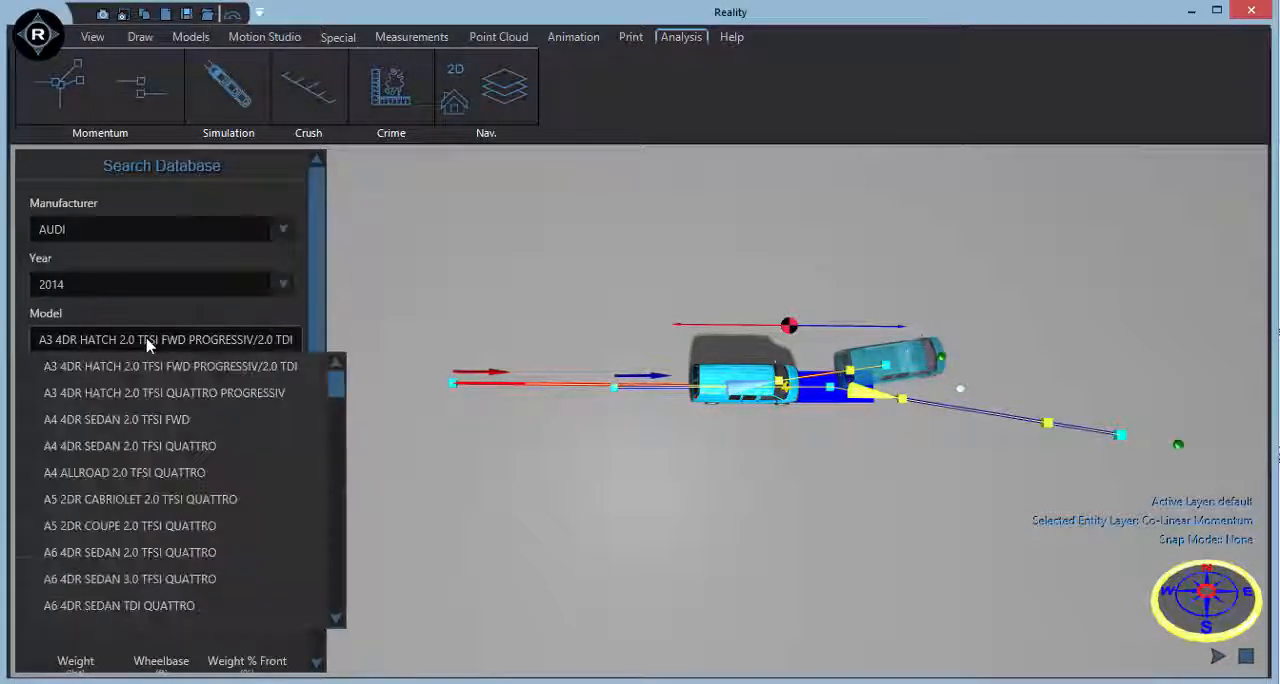
pyautogui.click(160, 552)
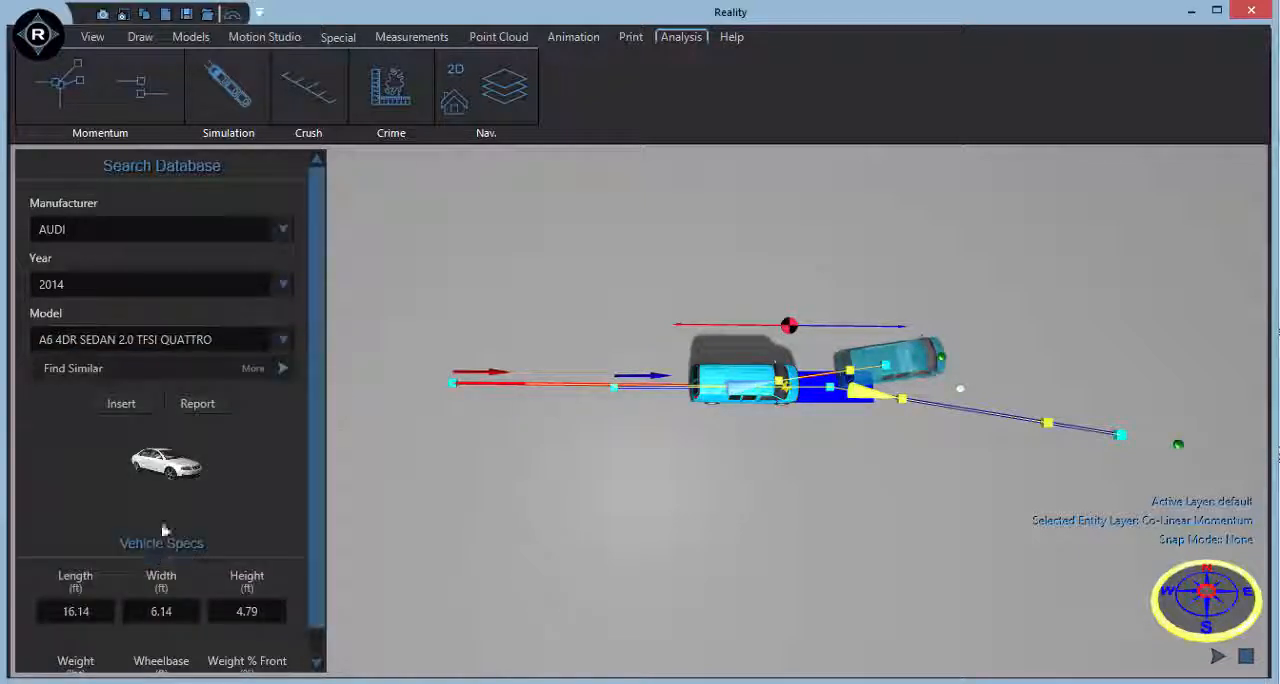
pyautogui.click(124, 404)
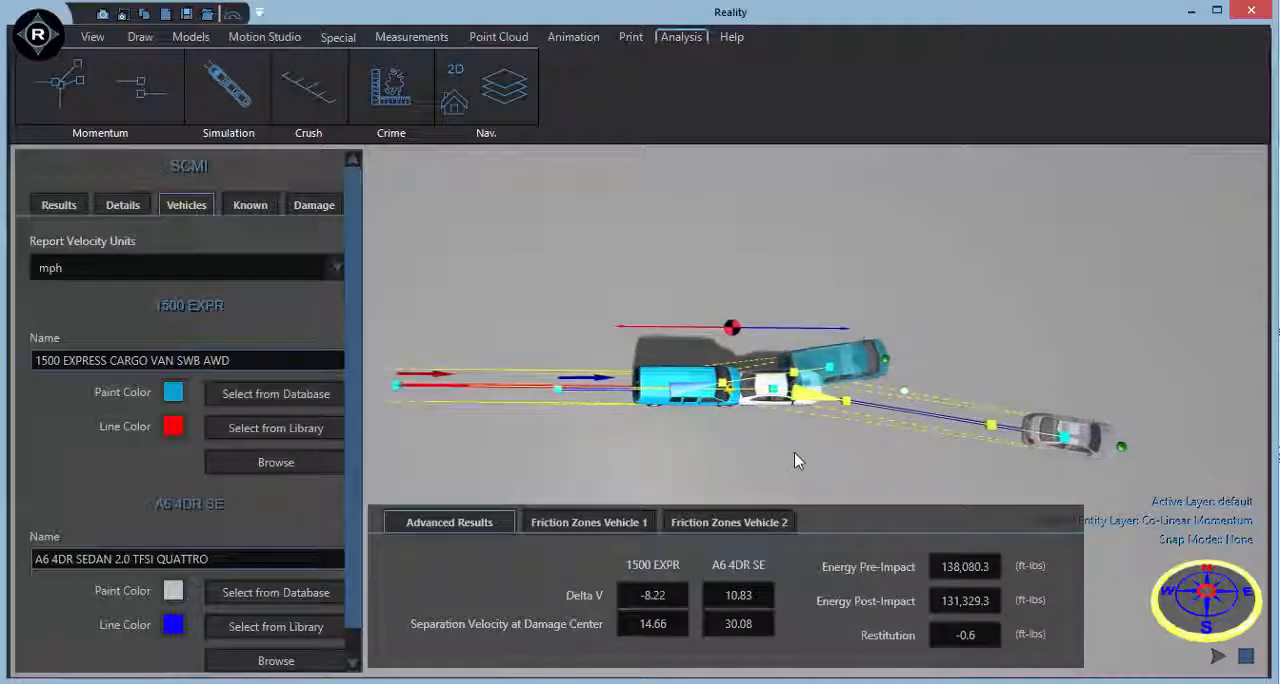
# Move the damage center onto the contact area between the vehicles and place the van's final rest position farther from the impact.
pyautogui.scroll(4, 794, 452)
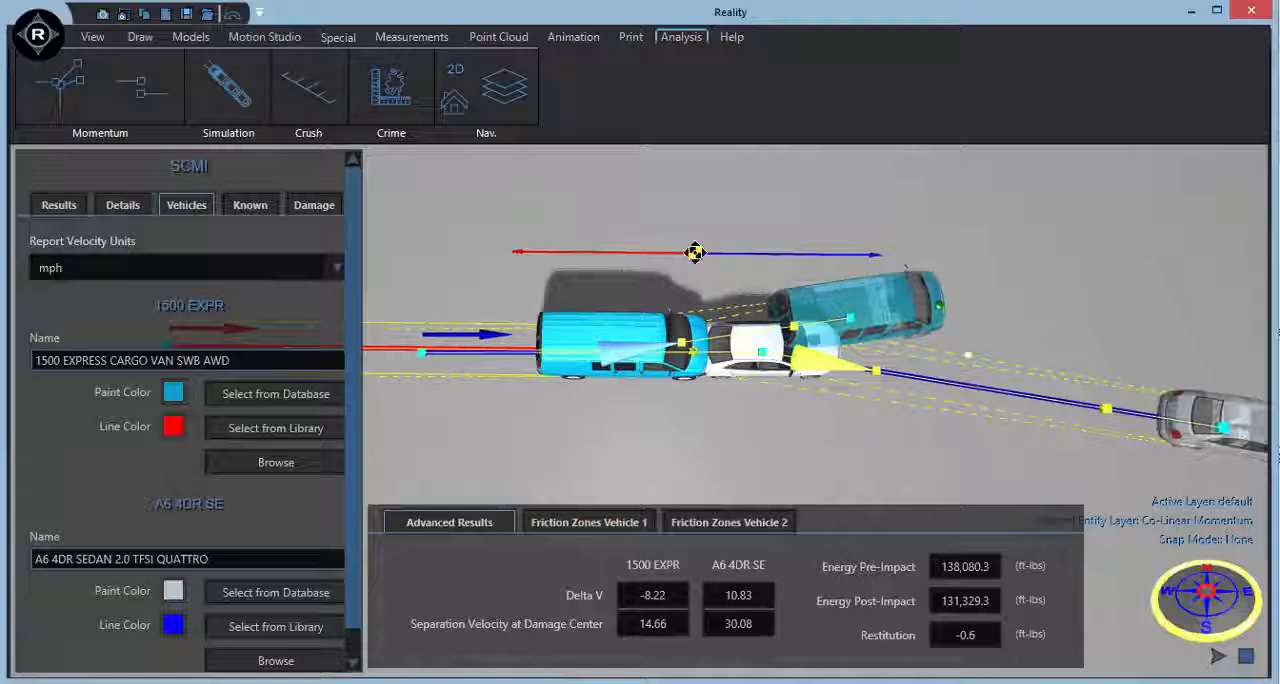
pyautogui.moveTo(695, 252); pyautogui.dragTo(705, 344)
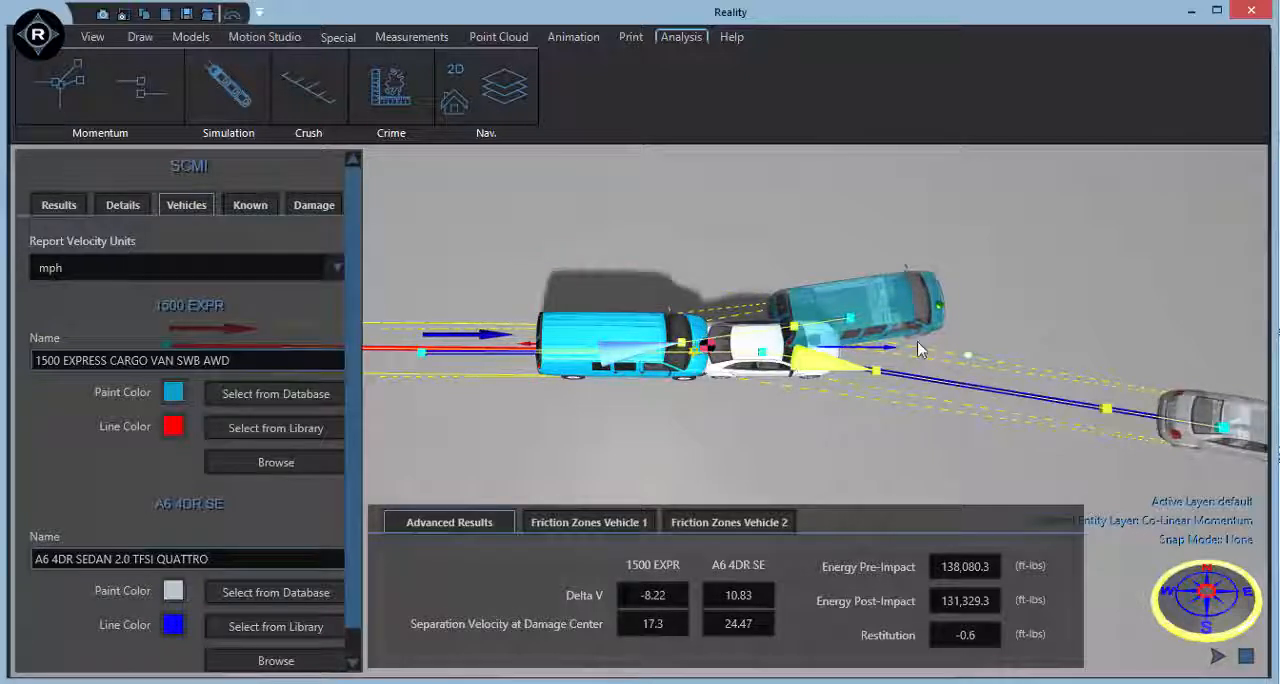
pyautogui.moveTo(852, 319); pyautogui.dragTo(1094, 246)
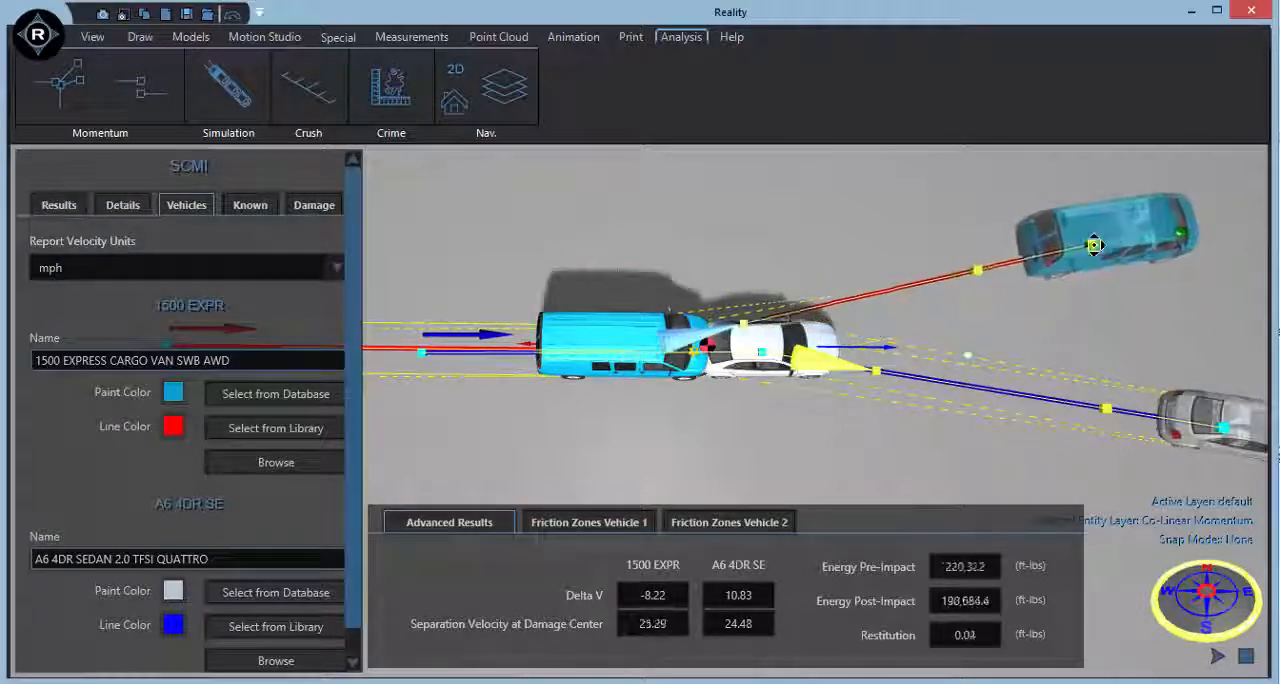
pyautogui.moveTo(1066, 320); pyautogui.dragTo(1004, 312, button='middle')
pyautogui.scroll(-2, 1002, 306)
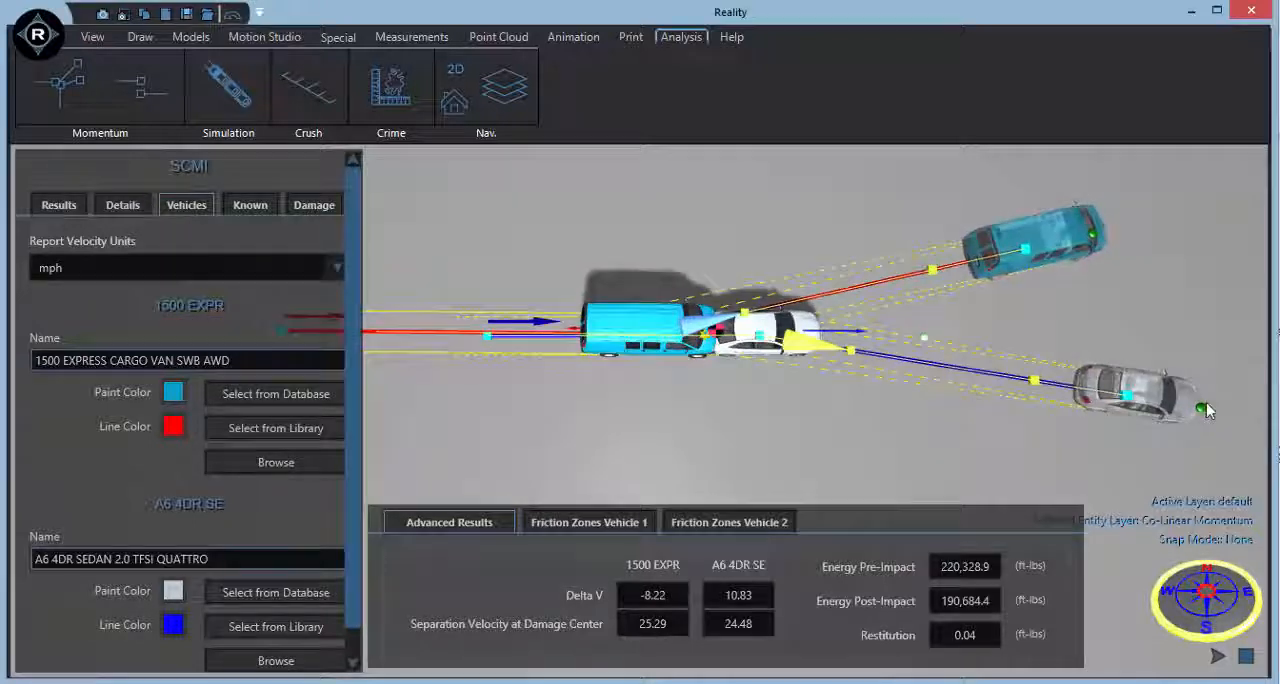
# Rotate the final rest positions of the Audi and the van so both stand roughly crosswise to their departure paths.
pyautogui.moveTo(1197, 408); pyautogui.dragTo(1138, 469)
pyautogui.moveTo(1094, 228); pyautogui.dragTo(1018, 180)
pyautogui.moveTo(699, 441); pyautogui.dragTo(754, 447, button='middle')
pyautogui.scroll(-1, 754, 455)
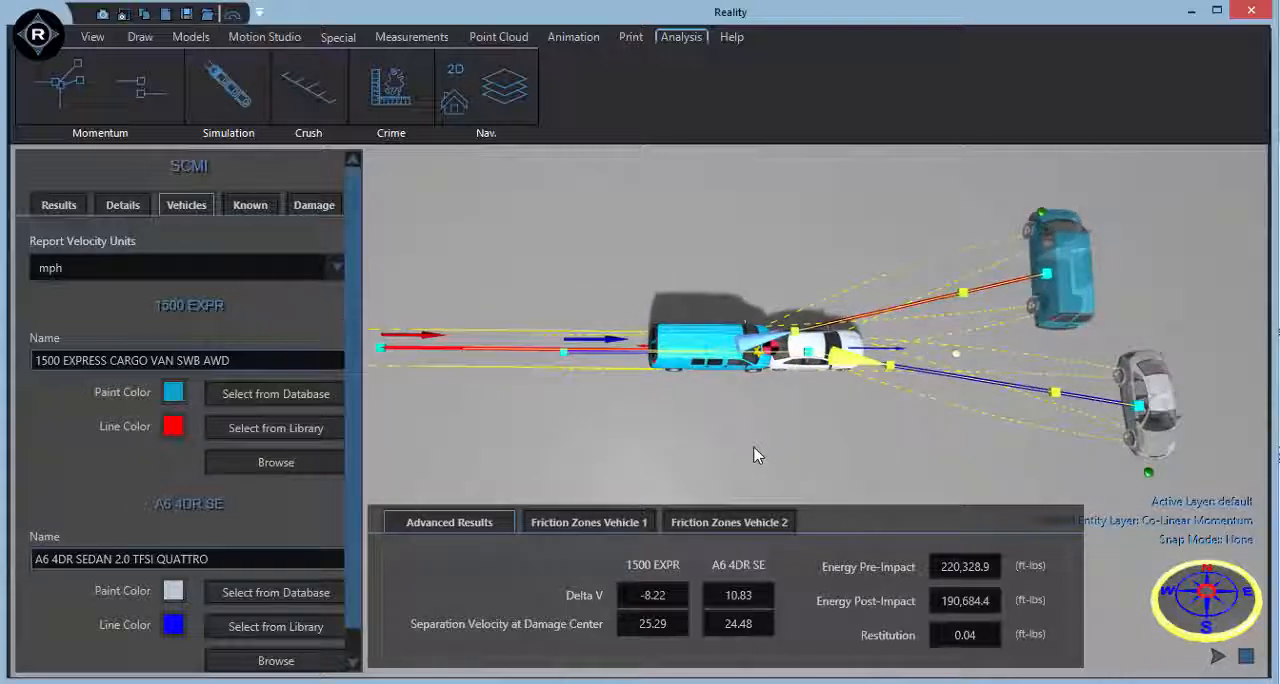
# Set the known value to Relative Velocity and enter 32 mph for vehicle 1 relative to vehicle 2.
pyautogui.click(246, 205)
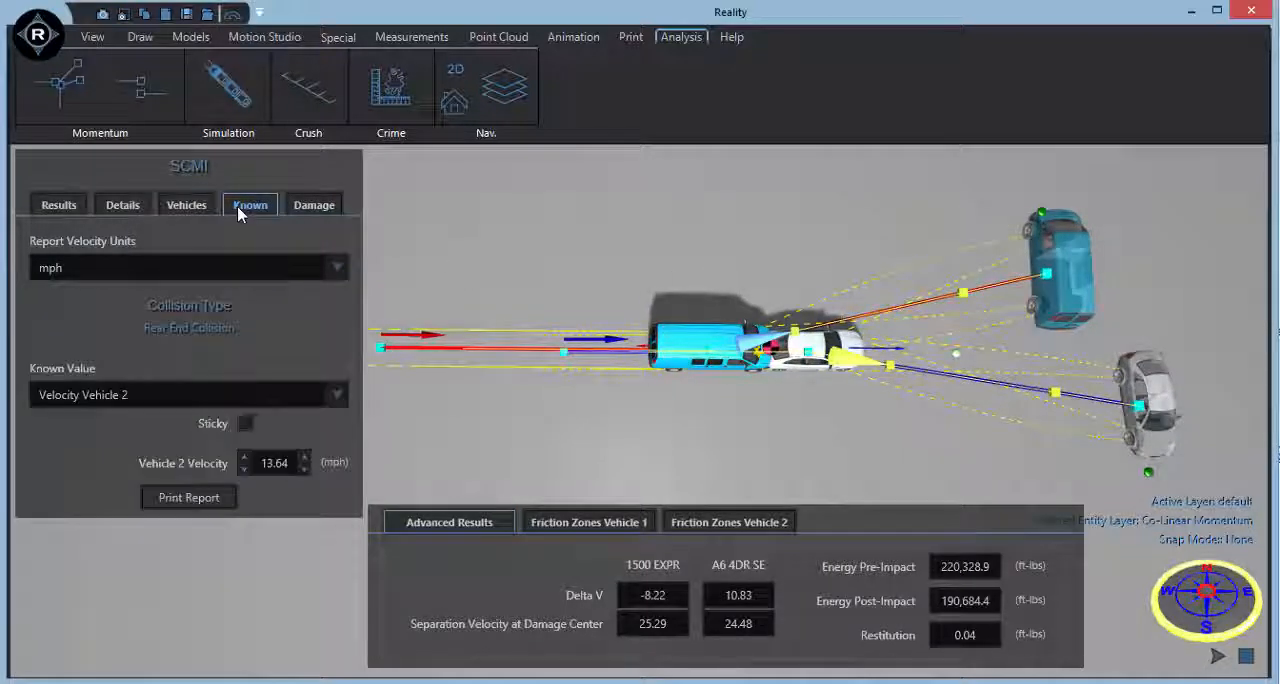
pyautogui.click(269, 397)
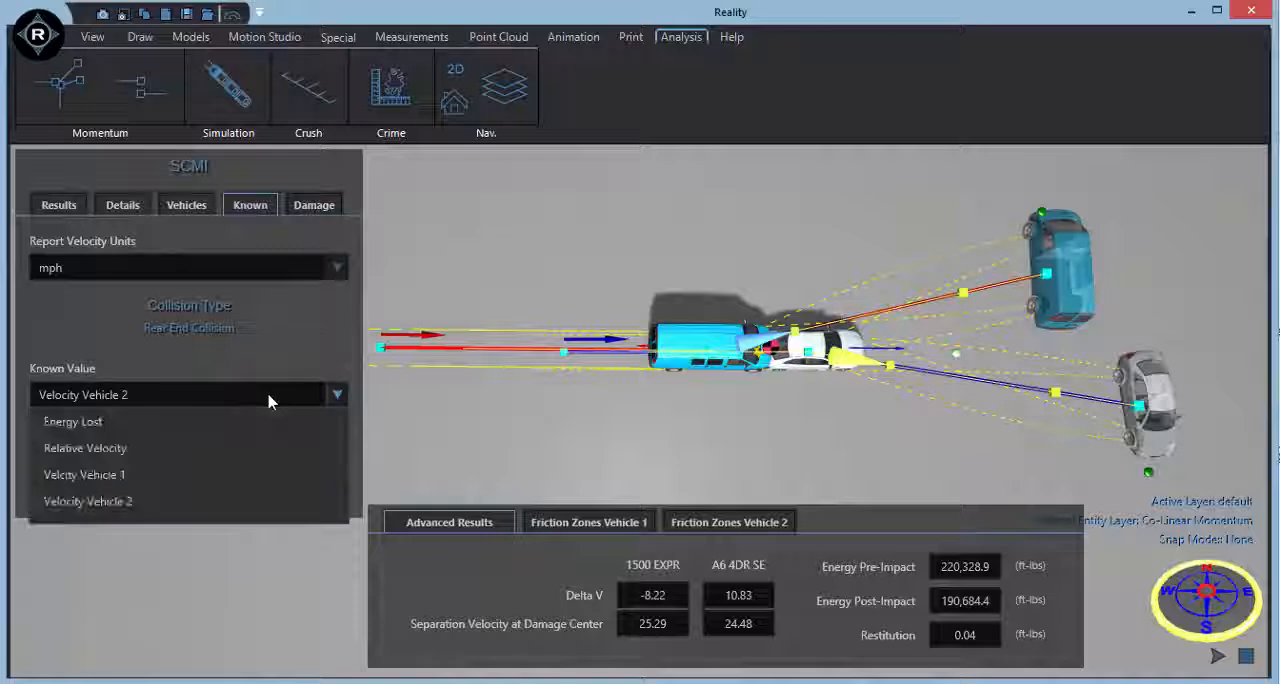
pyautogui.click(229, 455)
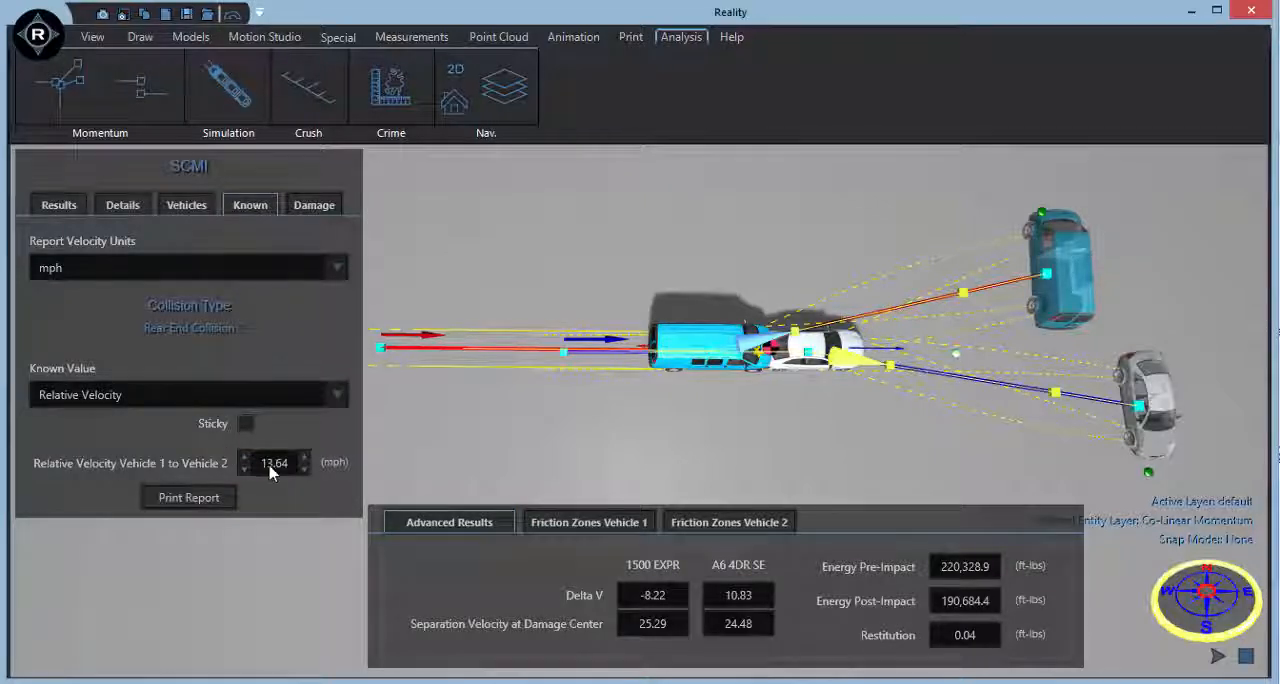
pyautogui.doubleClick(270, 466)
pyautogui.write('32')
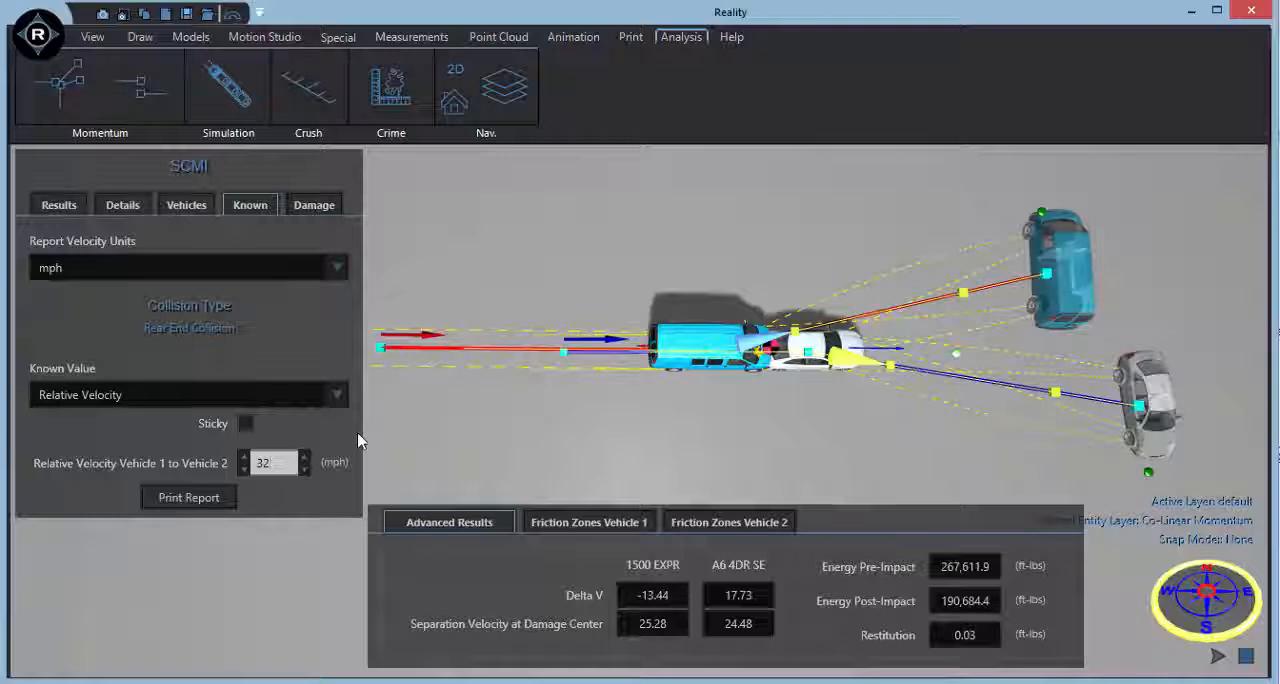
pyautogui.press('Return')
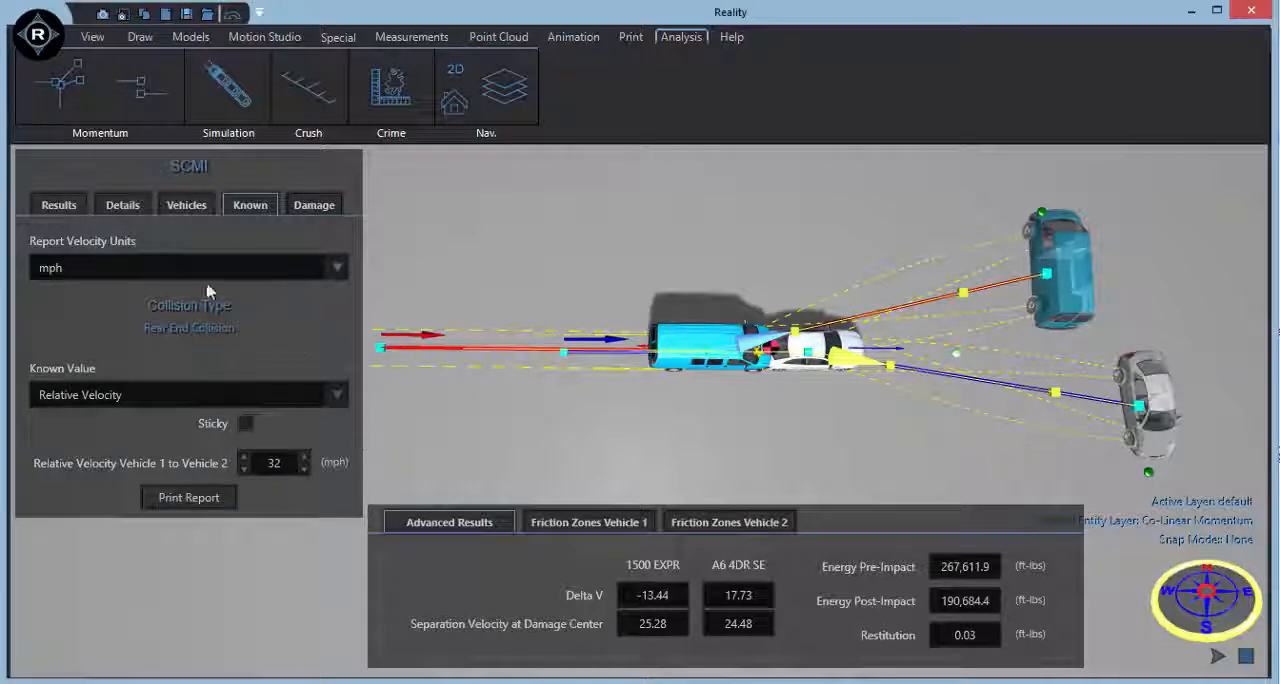
# Show the analysis details and move both rest positions slightly outward, to after-impact distances of about 54.24 (van) and 50.87 (Audi).
pyautogui.click(123, 205)
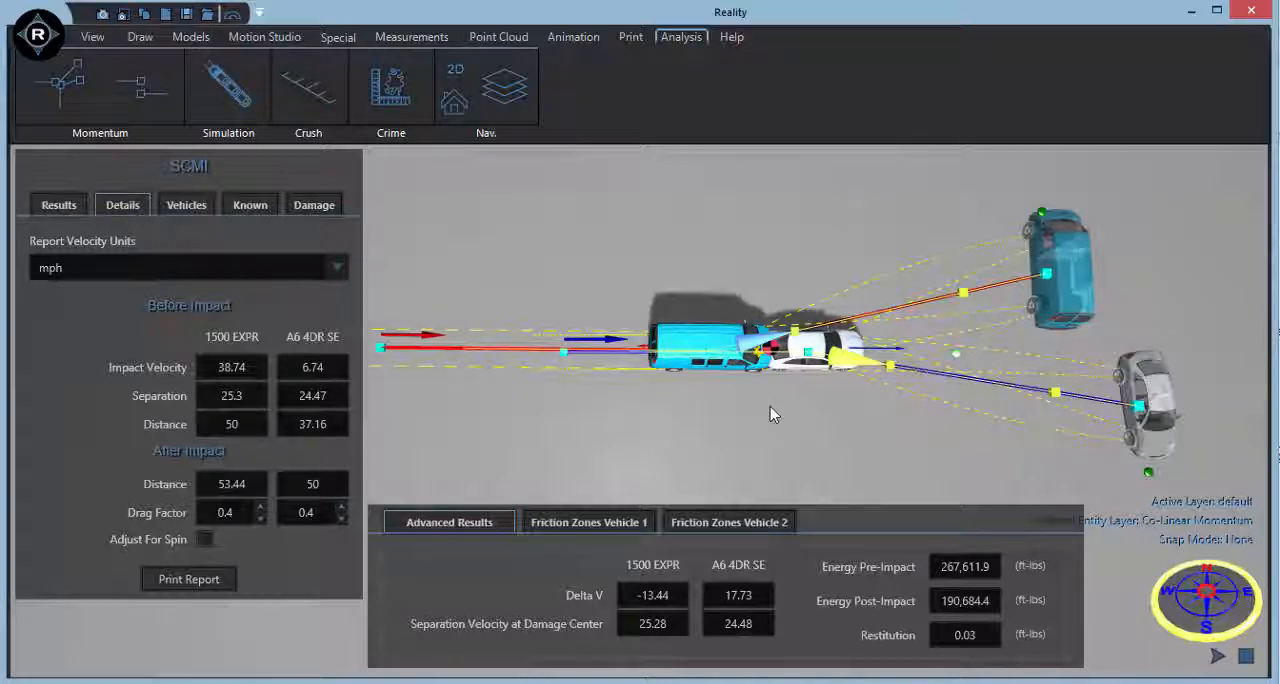
pyautogui.moveTo(1046, 273); pyautogui.dragTo(1051, 268)
pyautogui.moveTo(1140, 405)
pyautogui.mouseDown()
pyautogui.moveTo(1161, 419)
pyautogui.moveTo(1134, 404)
pyautogui.moveTo(1145, 411)
pyautogui.mouseUp()
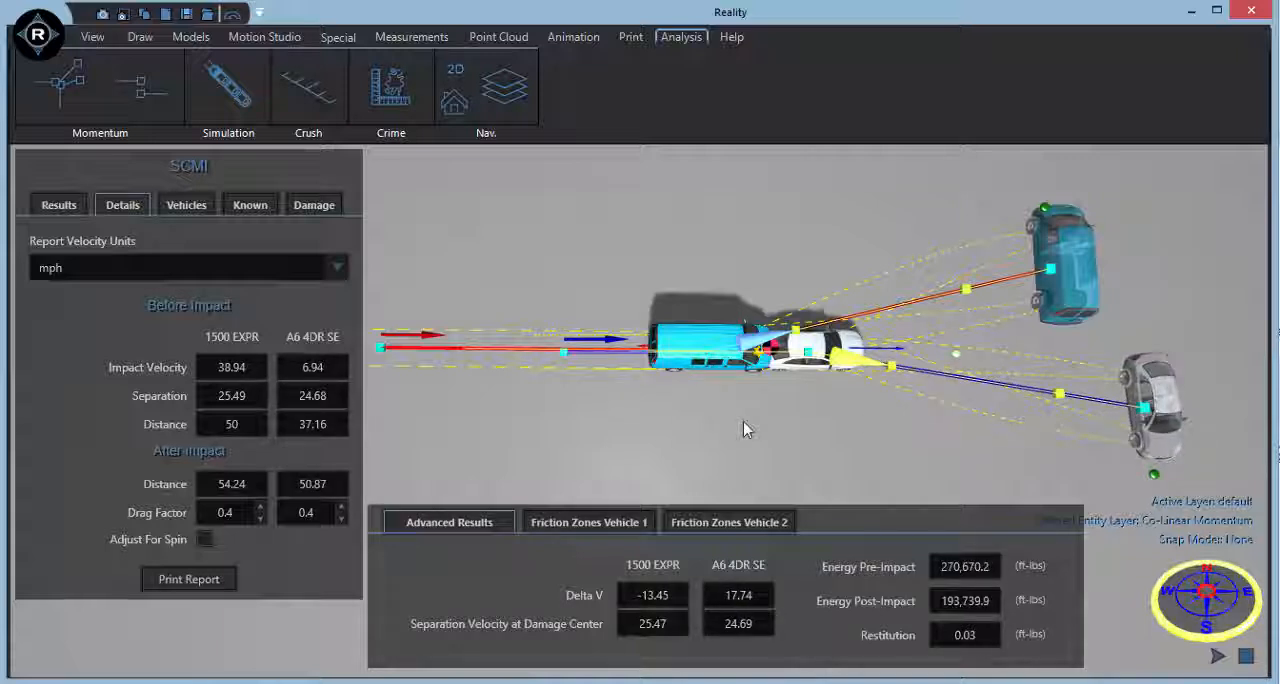
# Enable the damage simulation for the collision and process it.
pyautogui.moveTo(744, 421); pyautogui.dragTo(742, 455, button='middle')
pyautogui.scroll(2, 742, 454)
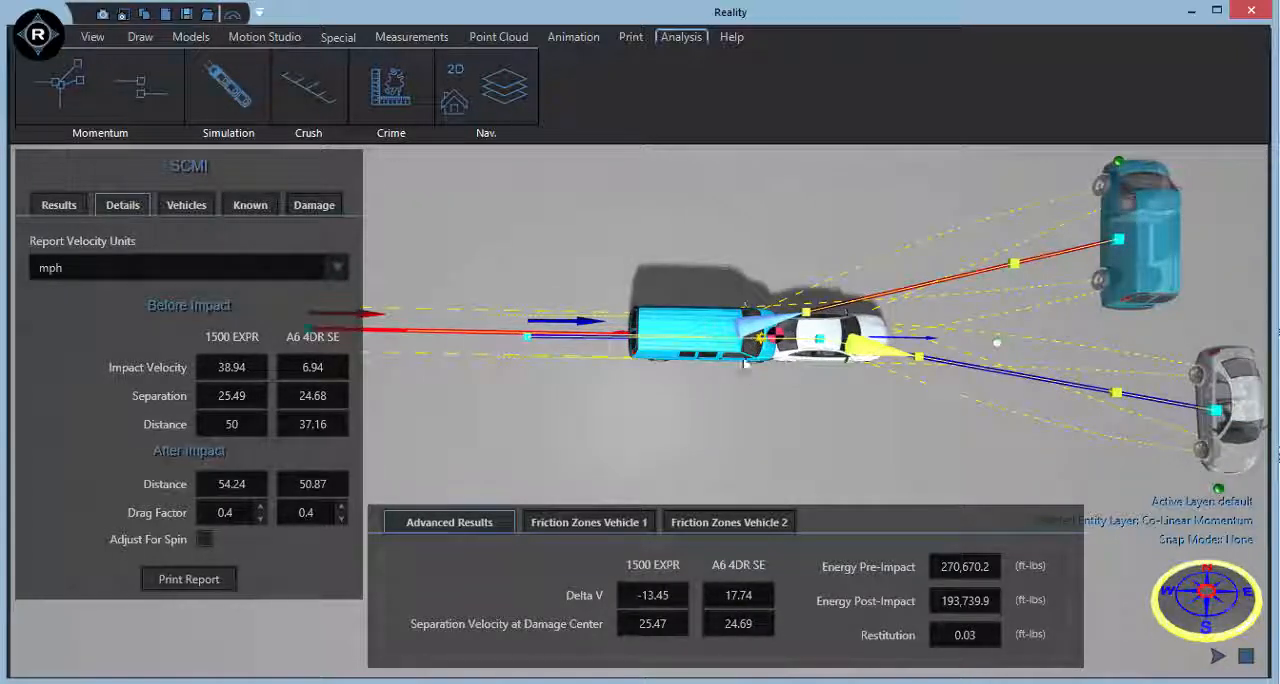
pyautogui.click(307, 208)
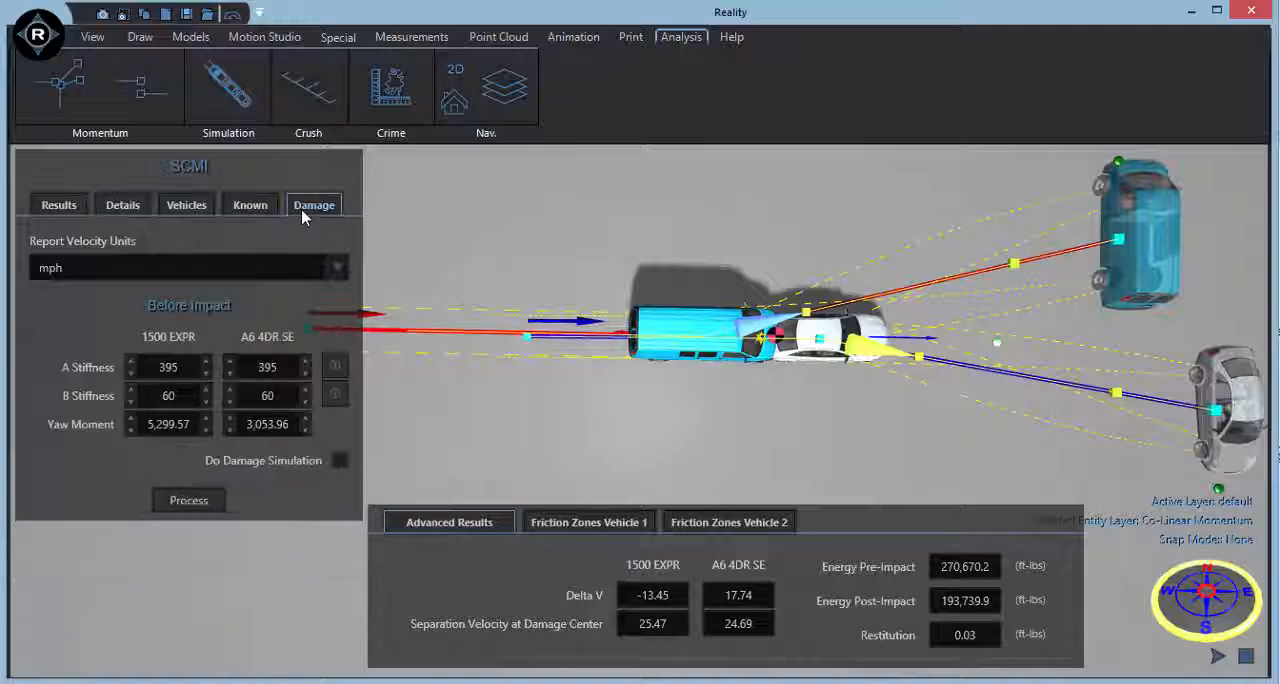
pyautogui.click(340, 460)
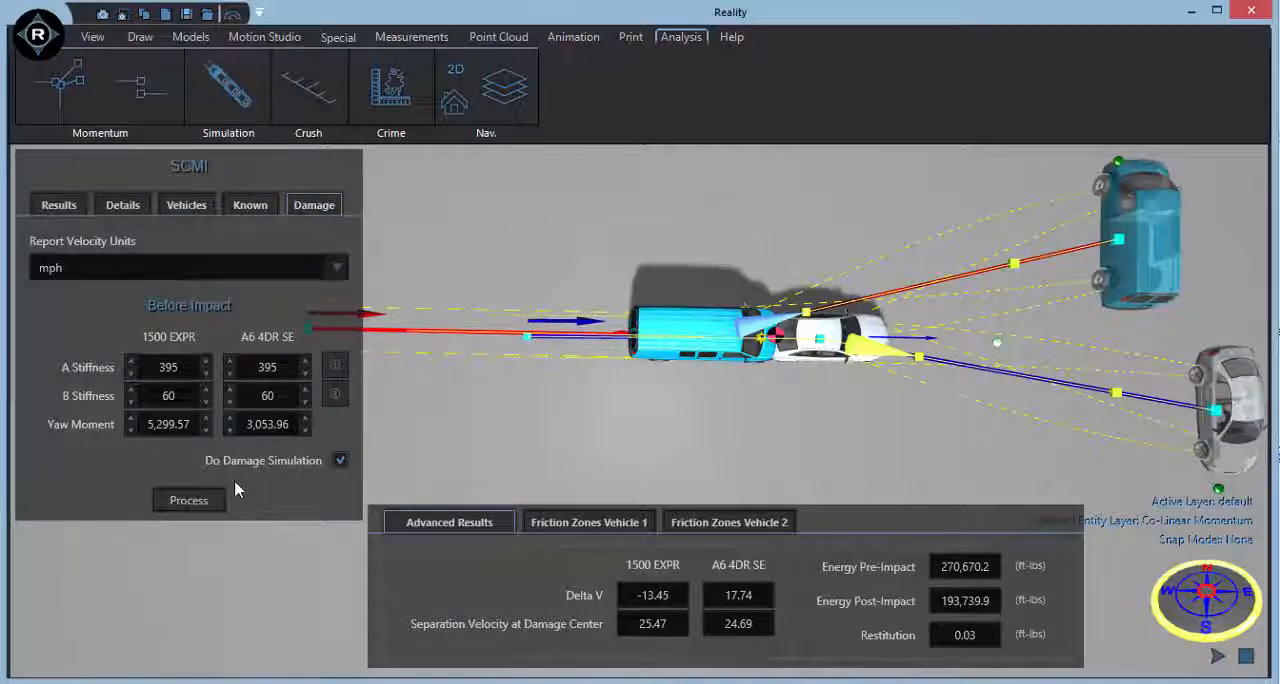
pyautogui.click(205, 503)
# Play the rear-end collision animation to view the simulated damage, and stop it after the vehicles have separated.
pyautogui.scroll(5, 773, 410)
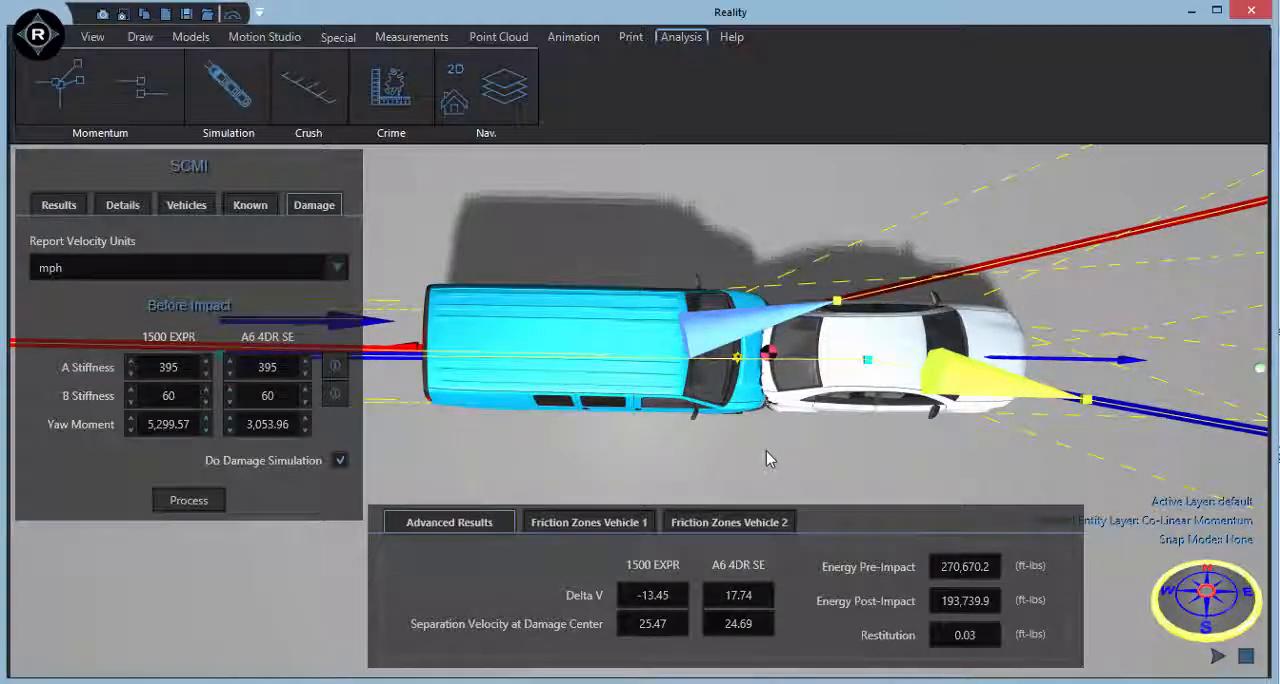
pyautogui.click(1218, 657)
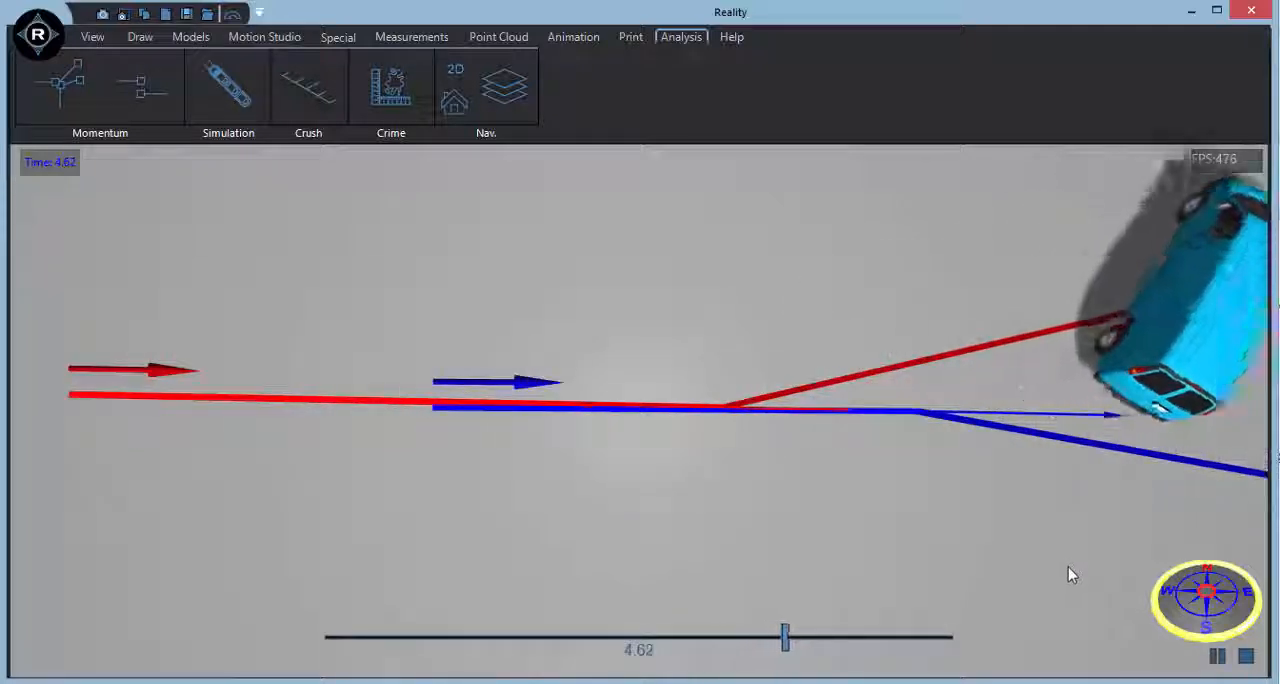
pyautogui.click(1247, 656)
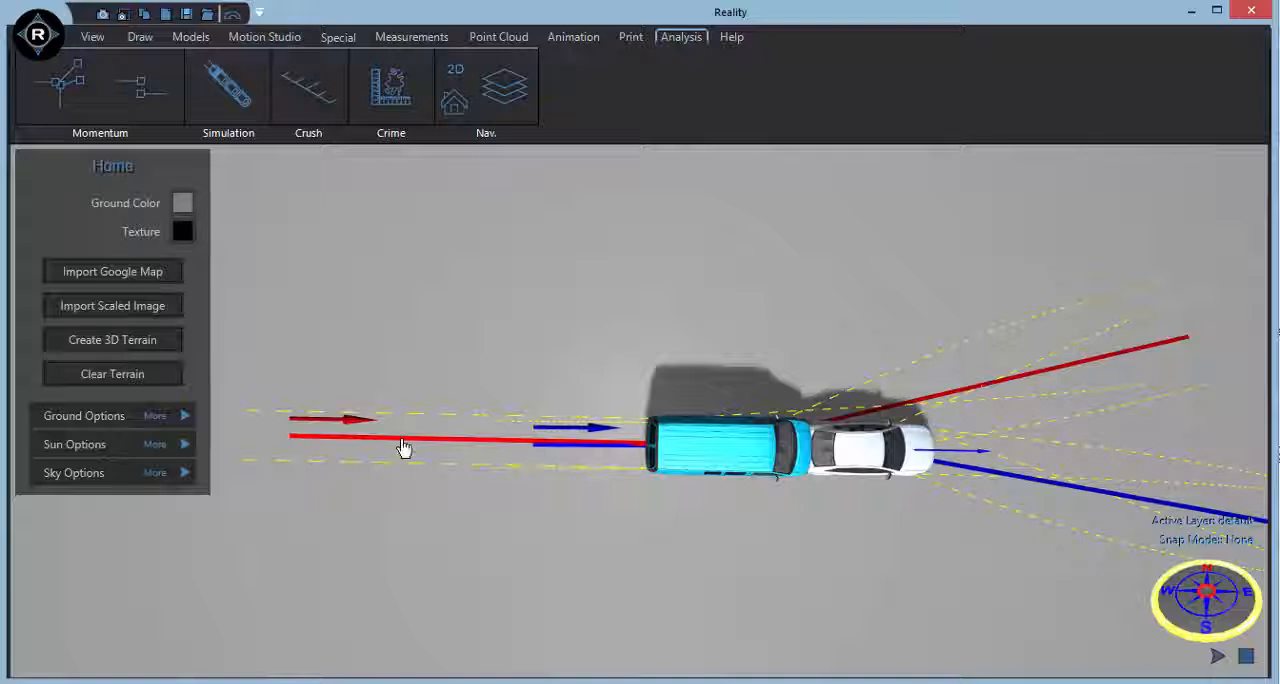
# Move the Audi's pre-impact start point to the opposite side for a head-on approach and offset its impact position sideways from the van.
pyautogui.click(403, 447)
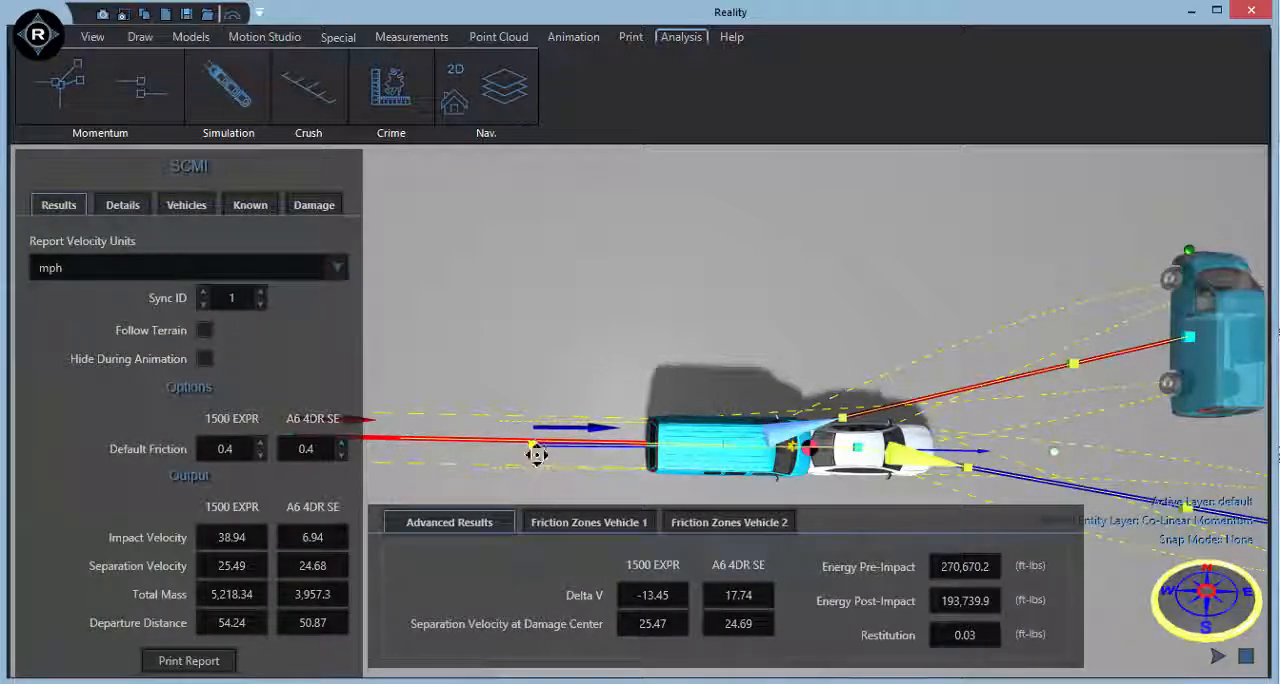
pyautogui.moveTo(537, 455); pyautogui.dragTo(1263, 448)
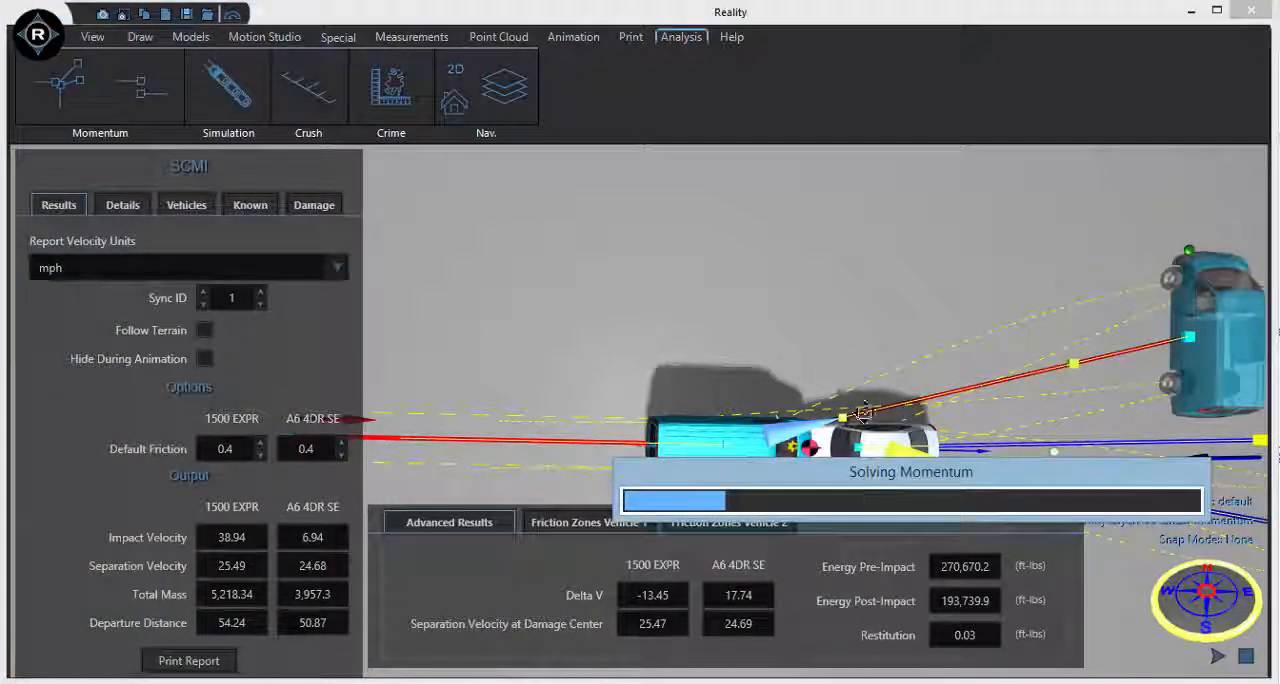
pyautogui.moveTo(797, 293); pyautogui.dragTo(782, 184, button='middle')
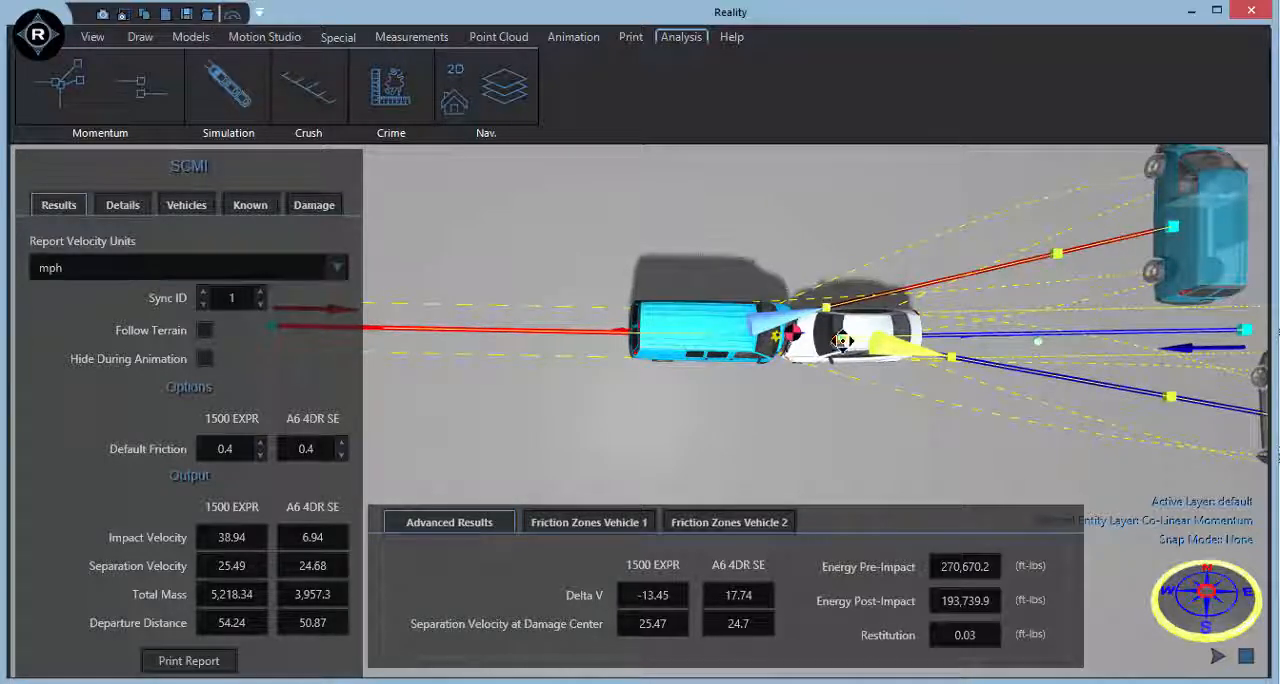
pyautogui.moveTo(842, 341); pyautogui.dragTo(844, 356)
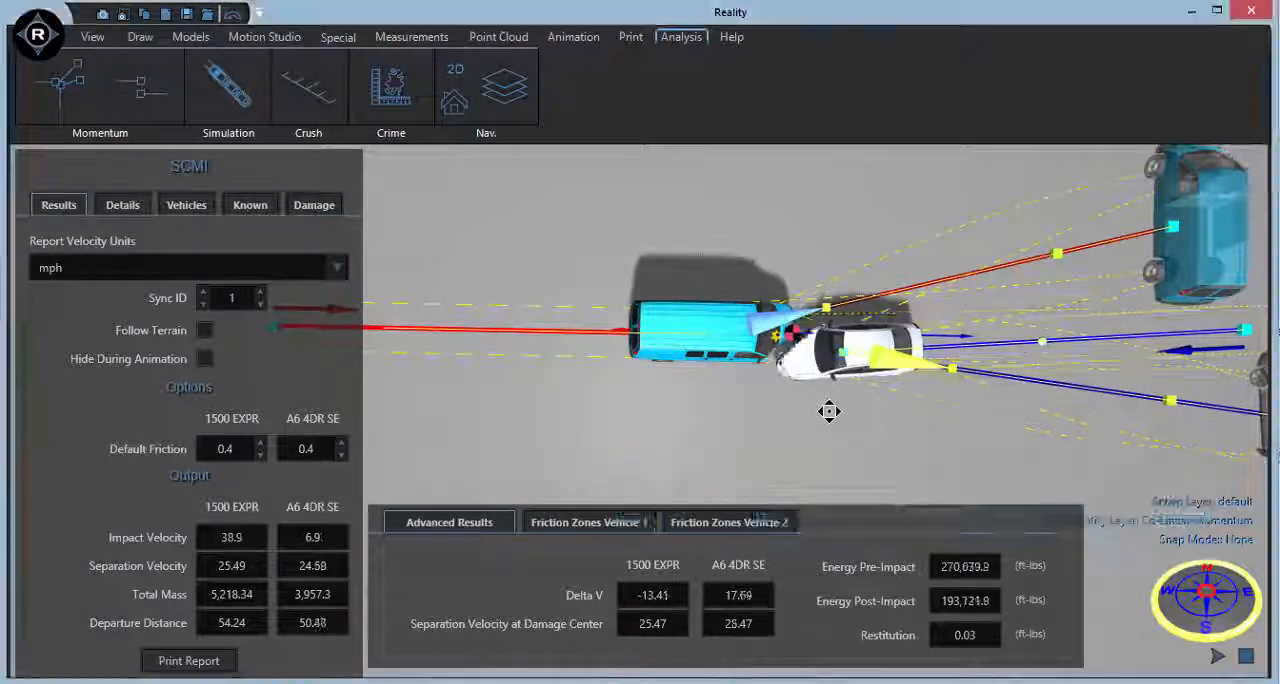
pyautogui.scroll(-2, 830, 411)
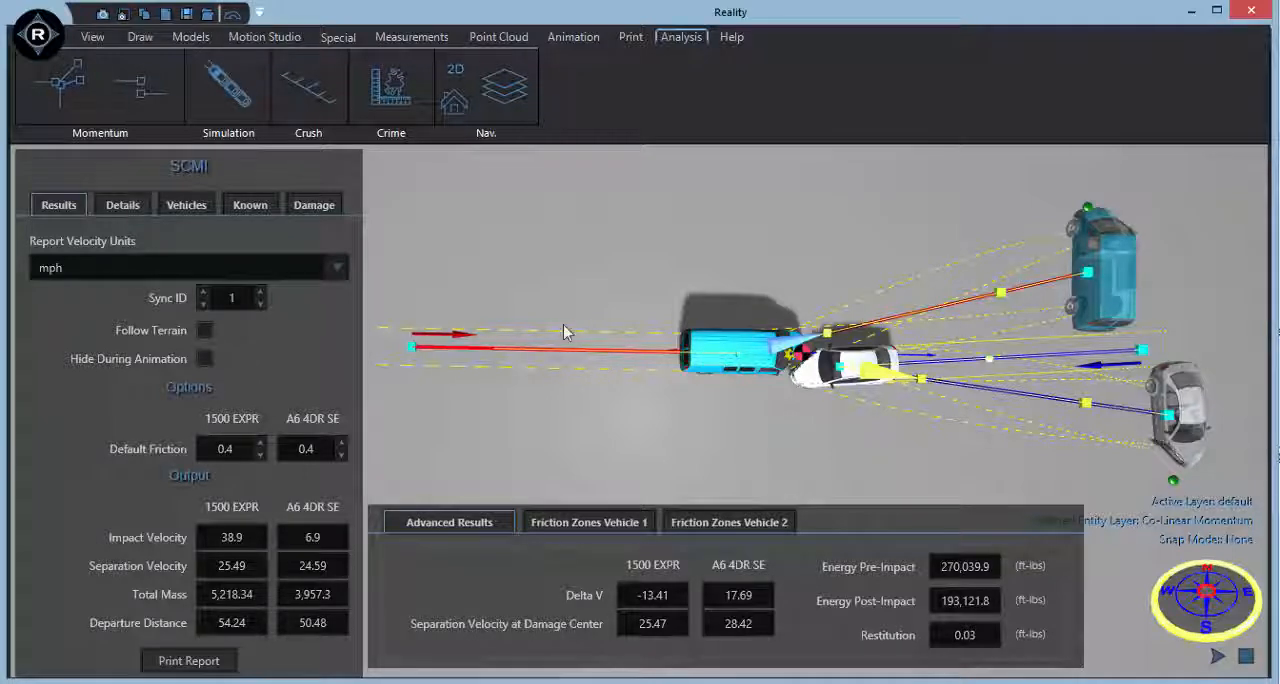
# Set the known value to Velocity Vehicle 2 and enter 15 mph.
pyautogui.click(250, 205)
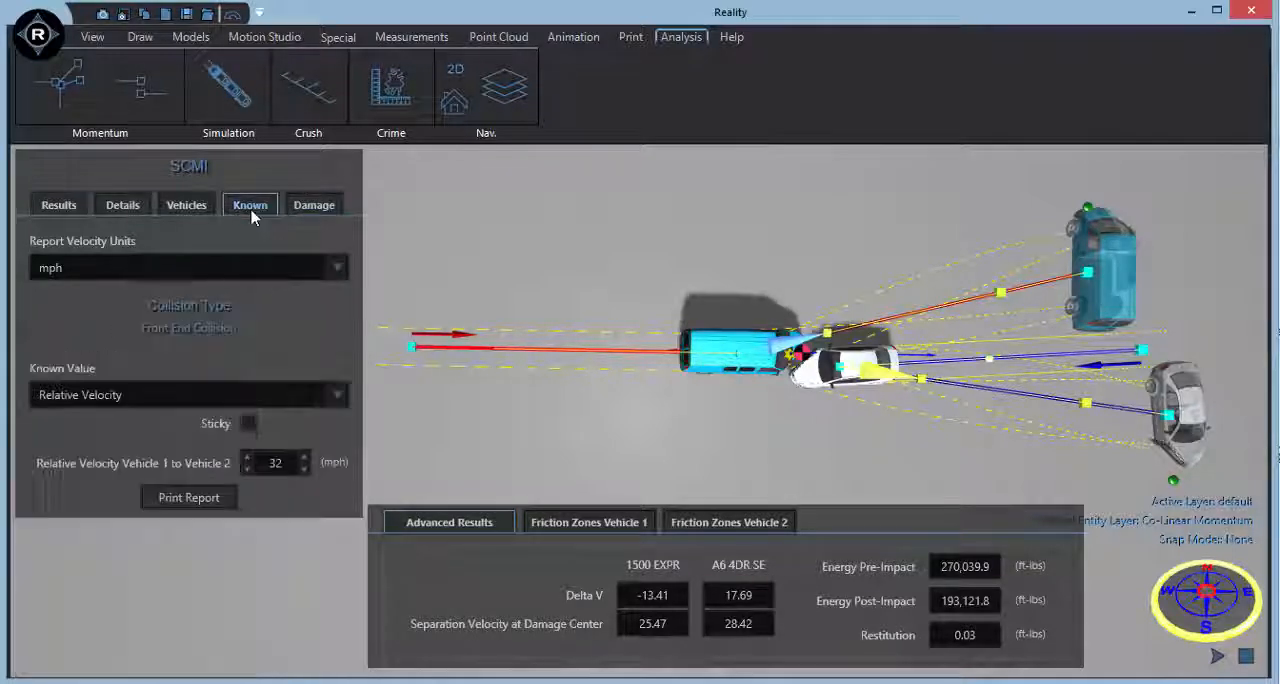
pyautogui.click(244, 401)
pyautogui.click(196, 500)
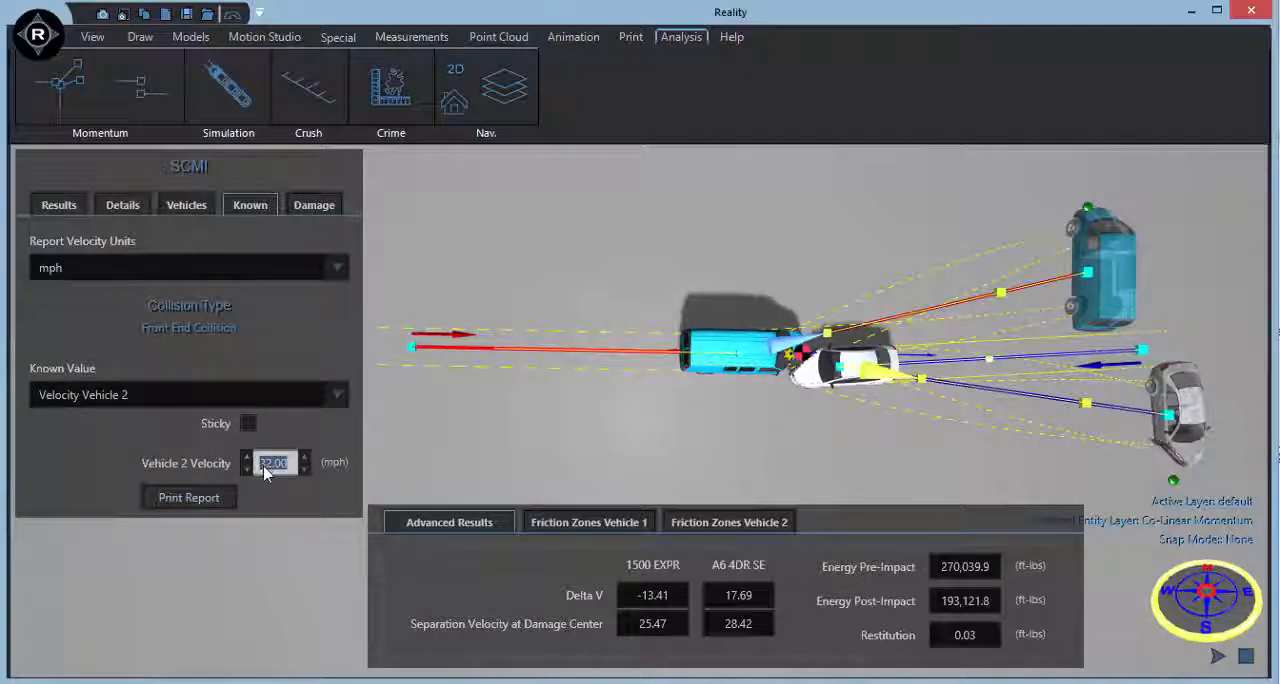
pyautogui.write('15')
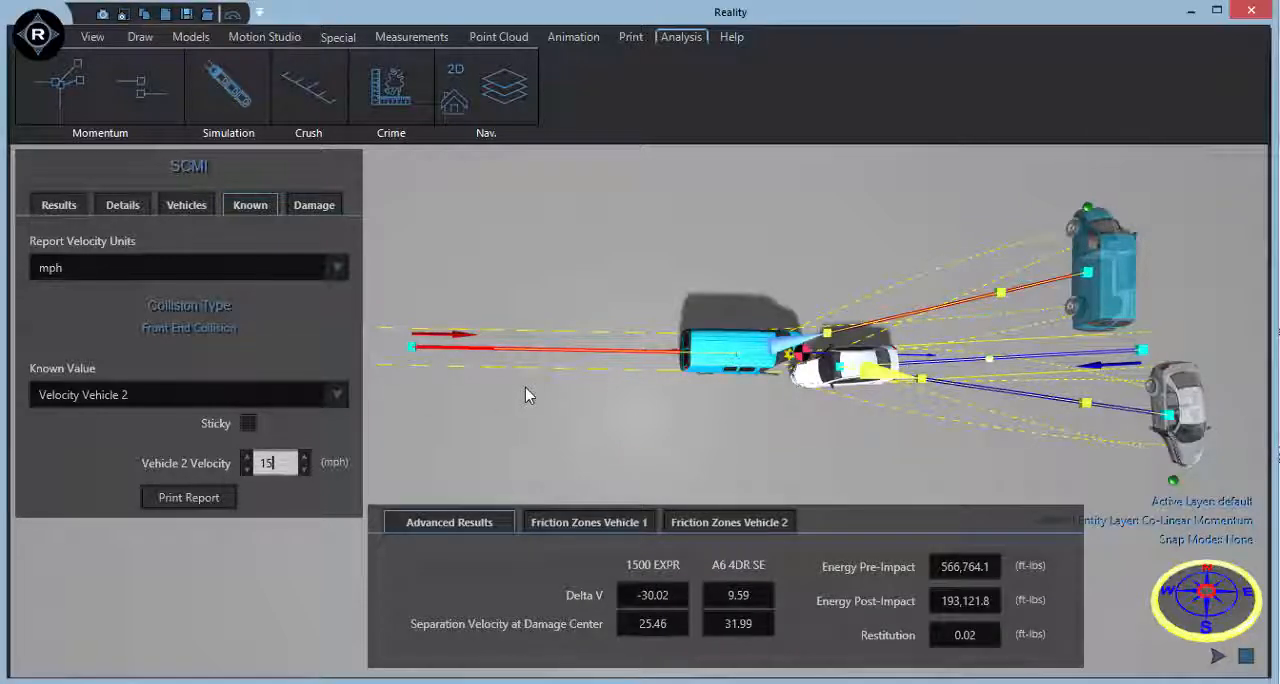
# Shorten the van's after-impact distance to about 52.65 while showing the details, and play the head-on collision animation.
pyautogui.click(143, 212)
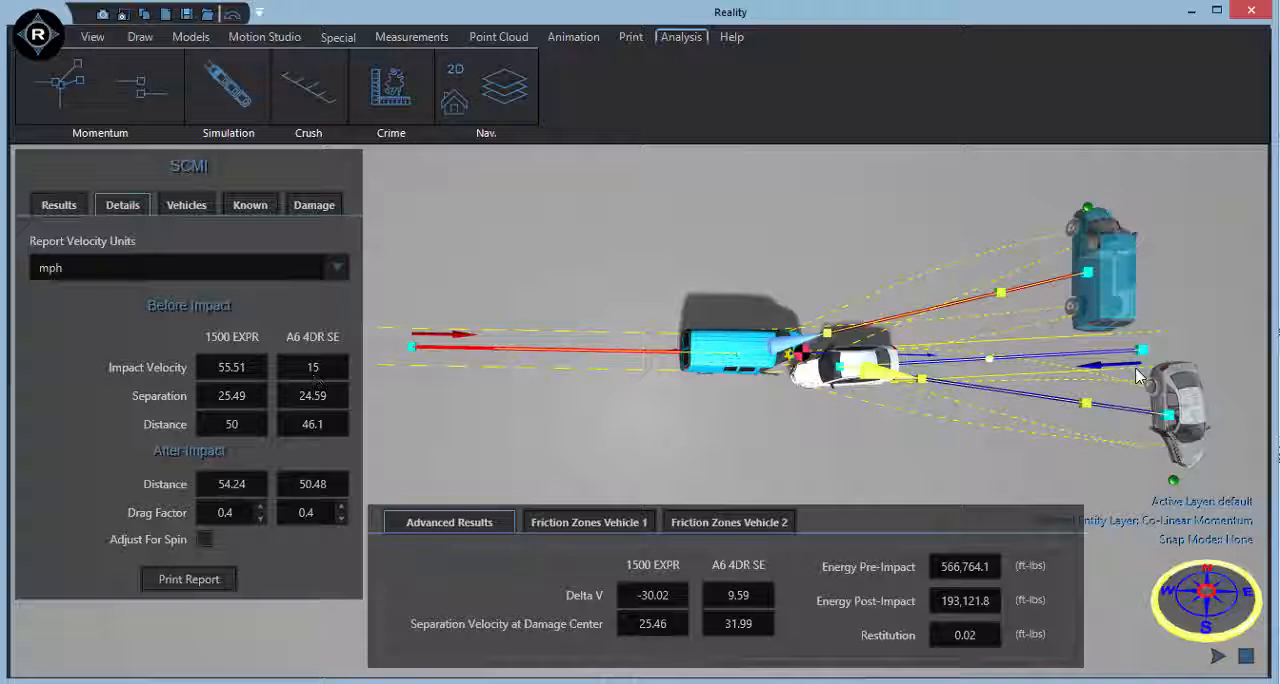
pyautogui.moveTo(1088, 272); pyautogui.dragTo(1072, 288)
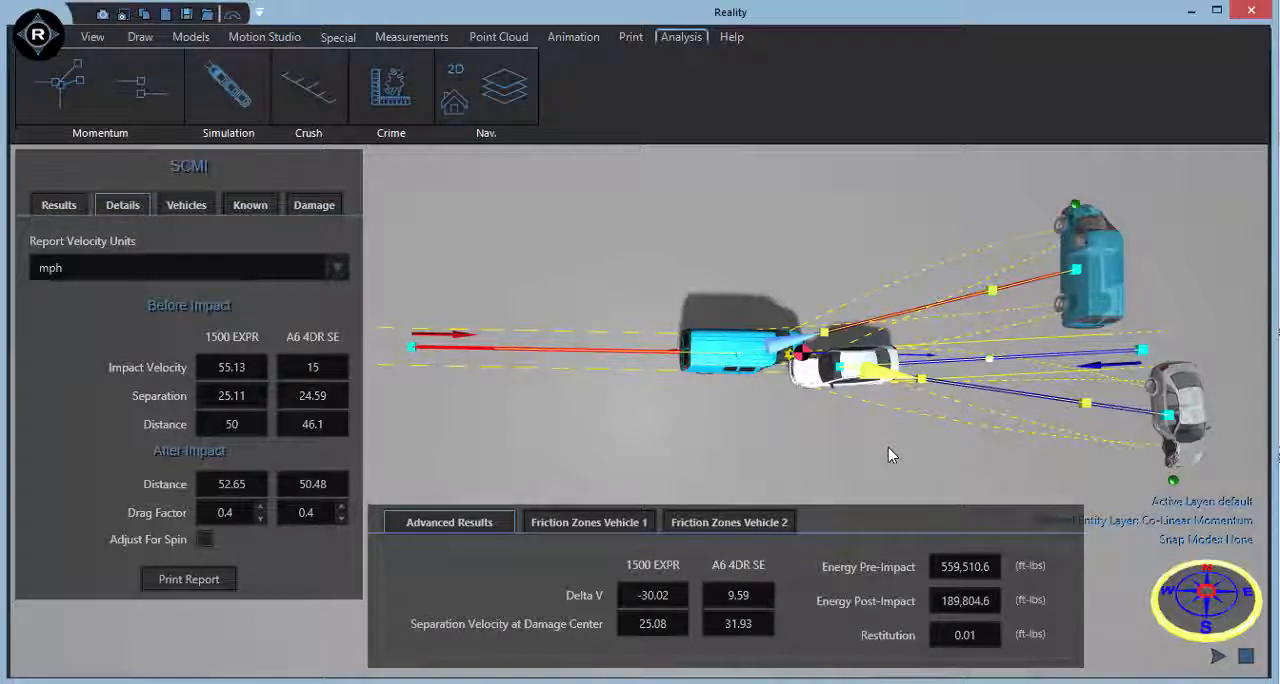
pyautogui.click(1217, 656)
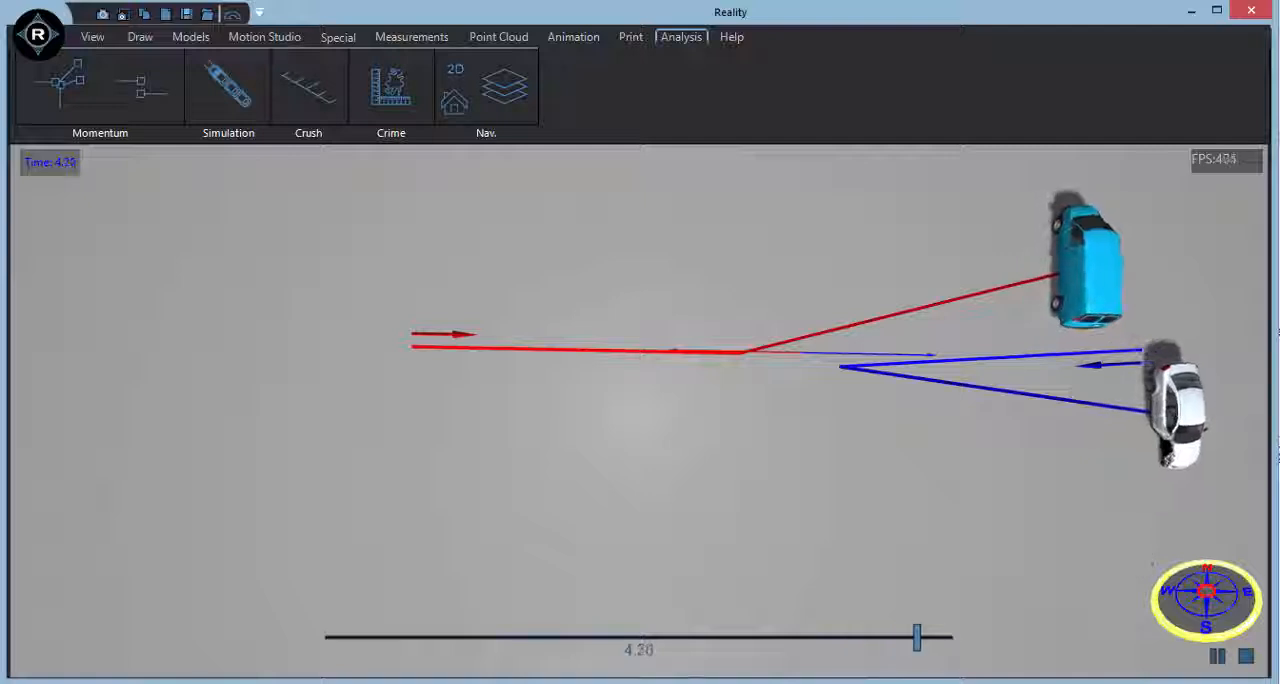
# Start a new scene without the head-on collision and apply a beige texture to the ground.
pyautogui.moveTo(763, 522); pyautogui.dragTo(713, 527, button='middle')
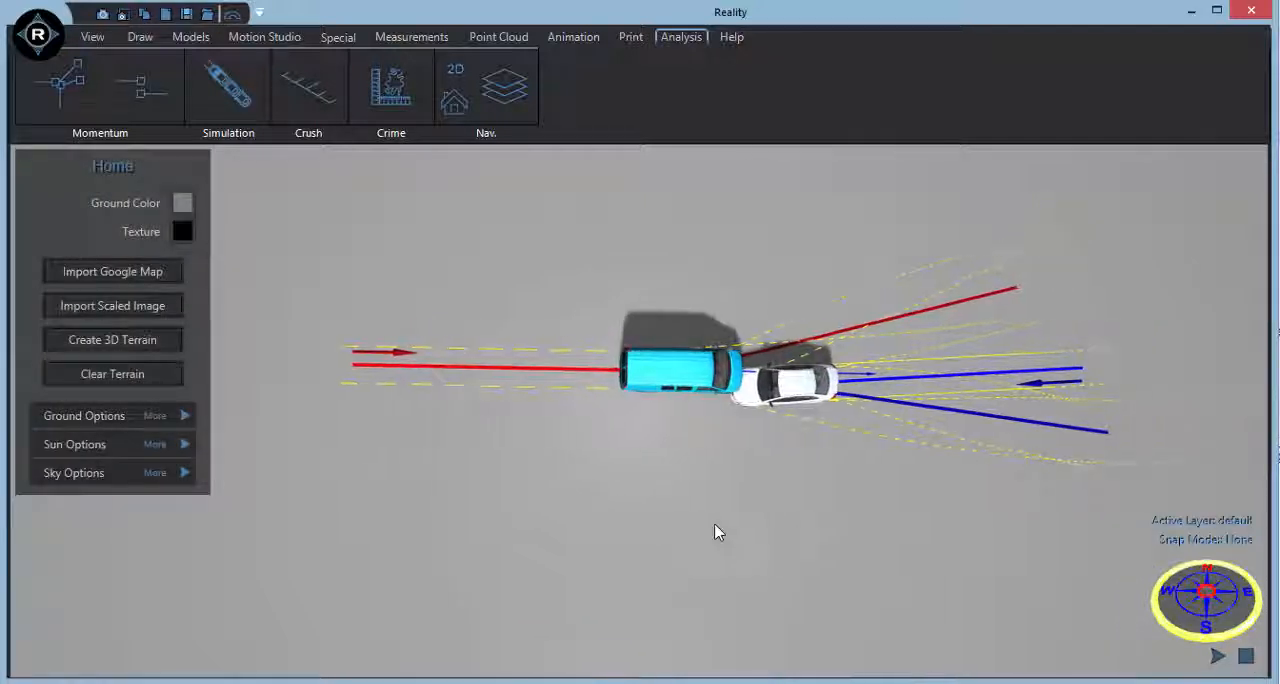
pyautogui.click(163, 15)
pyautogui.click(932, 558)
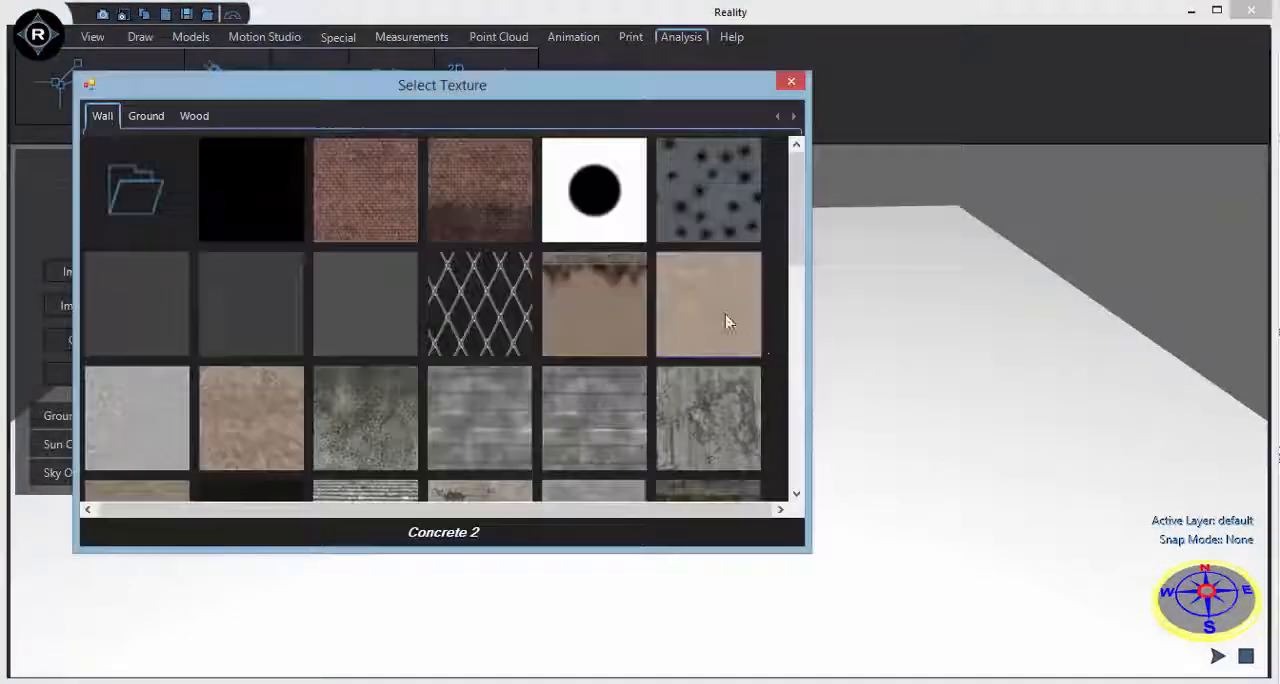
pyautogui.click(726, 316)
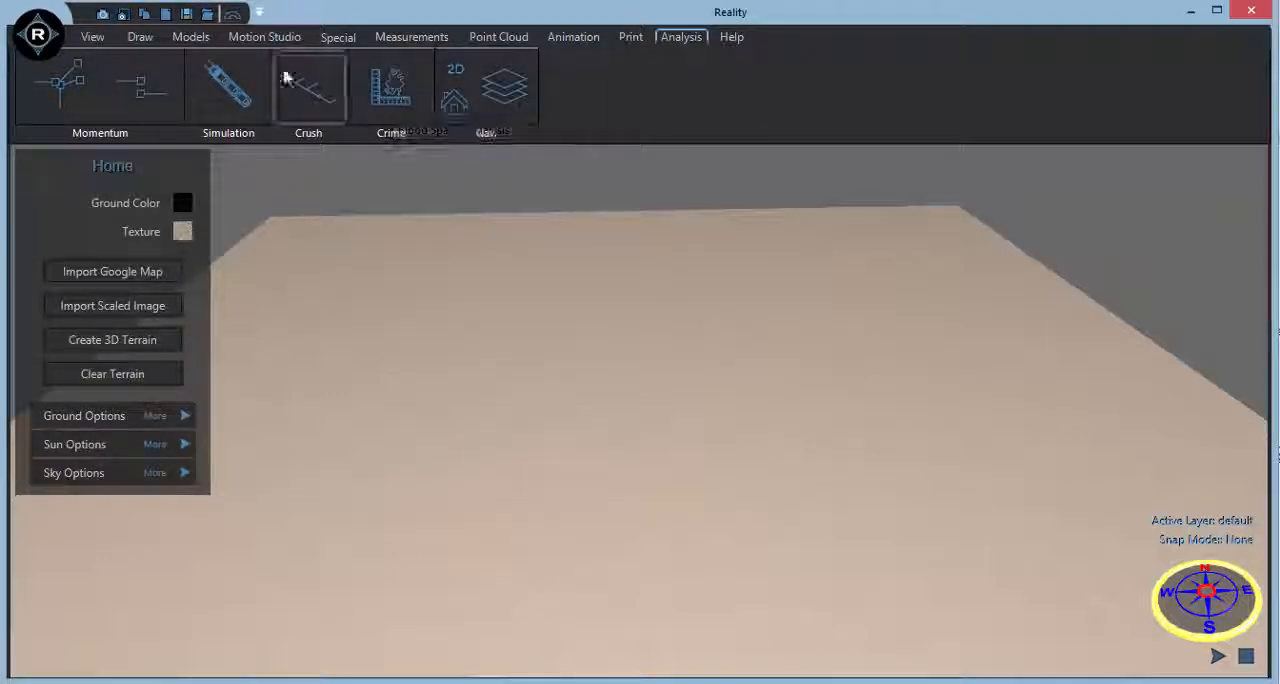
# Insert the 2014 Audi A6 4DR SEDAN 2.0 TFSI QUATTRO from the vehicle database and place it on the ground.
pyautogui.click(185, 38)
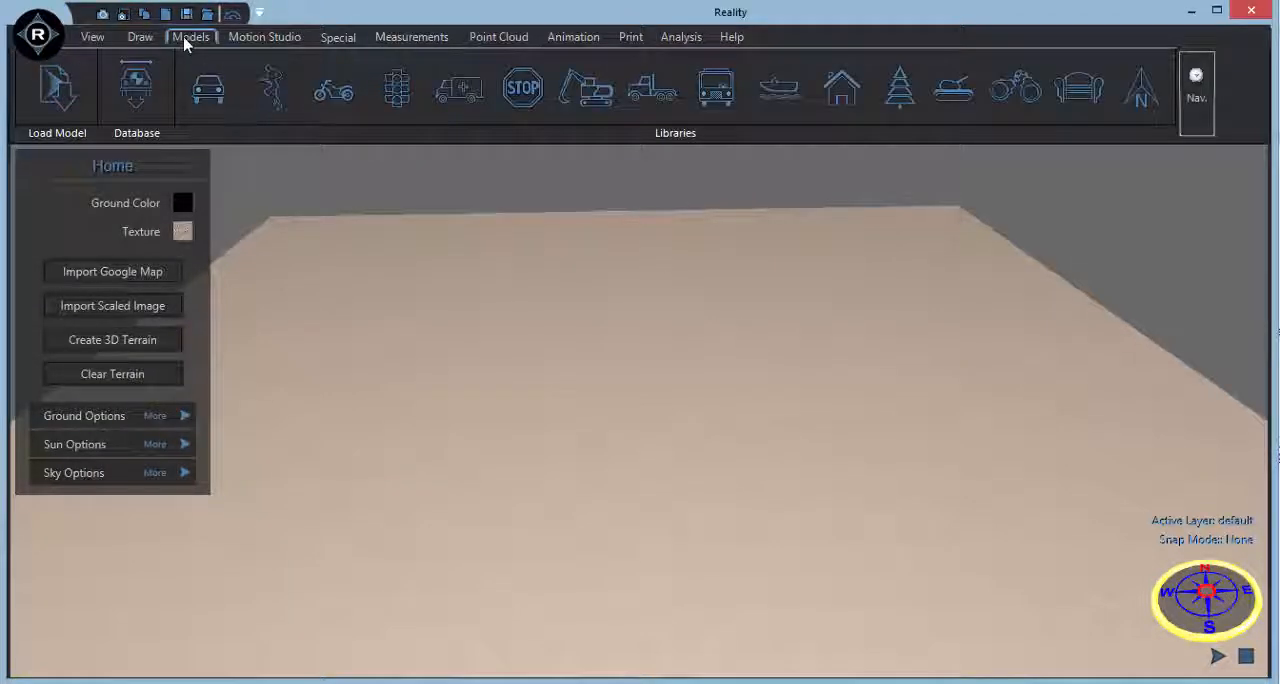
pyautogui.click(157, 110)
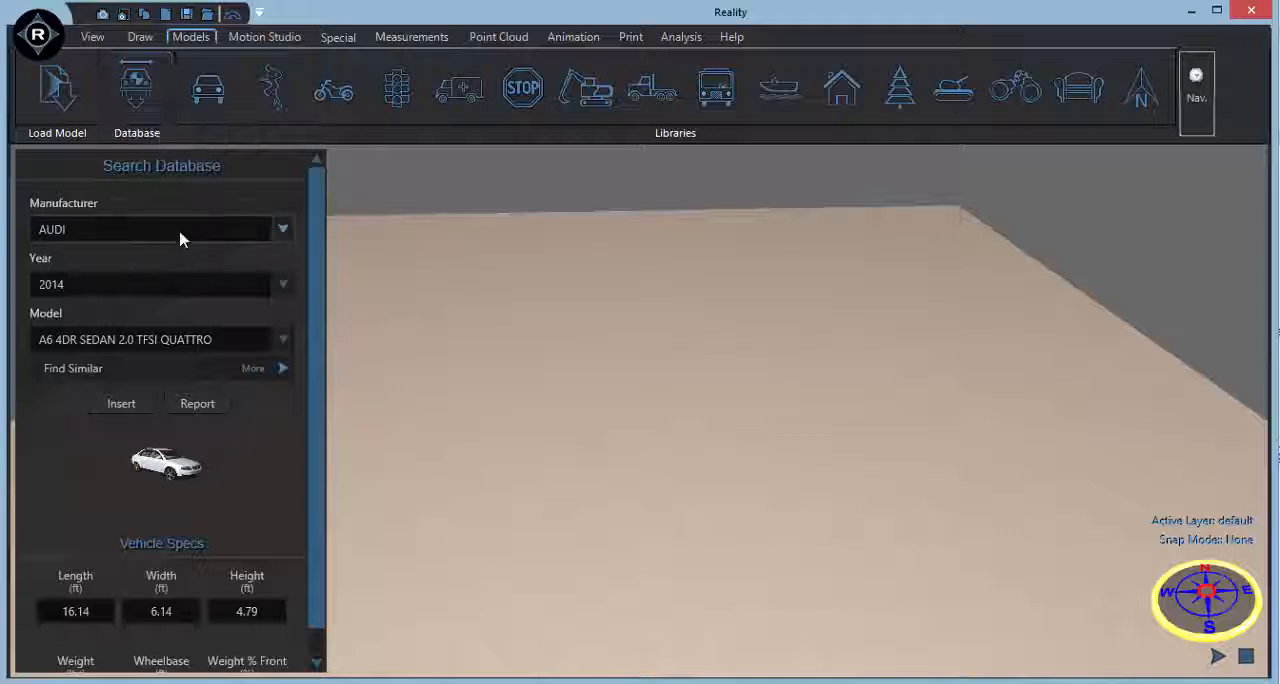
pyautogui.click(121, 404)
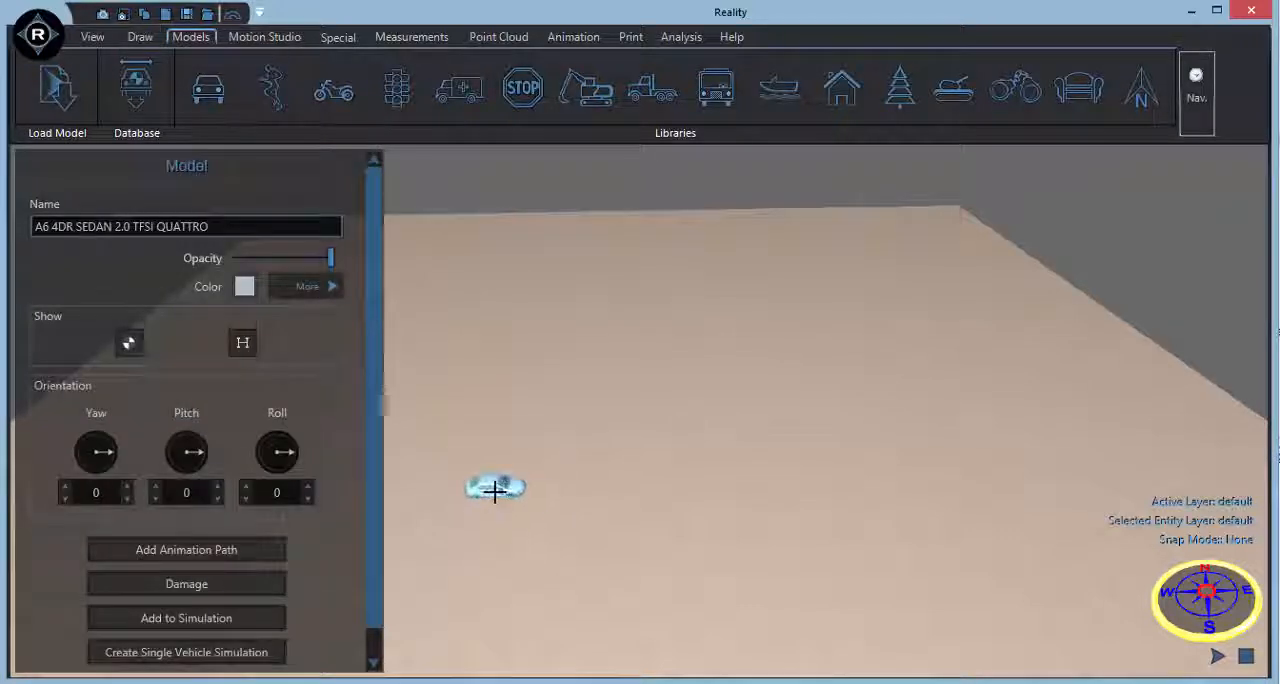
pyautogui.click(495, 495)
# Give the Audi a straight animation path about 118 ft long and set its final velocity to 34.
pyautogui.click(252, 557)
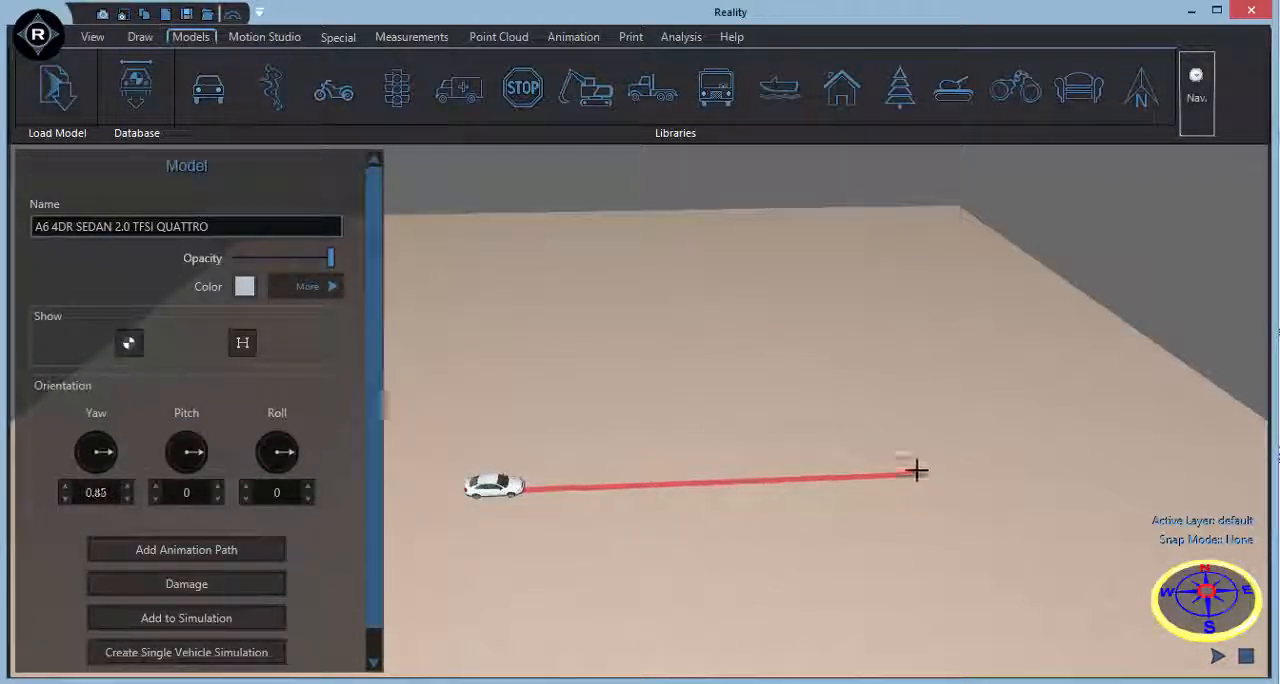
pyautogui.rightClick(908, 469)
pyautogui.click(960, 481)
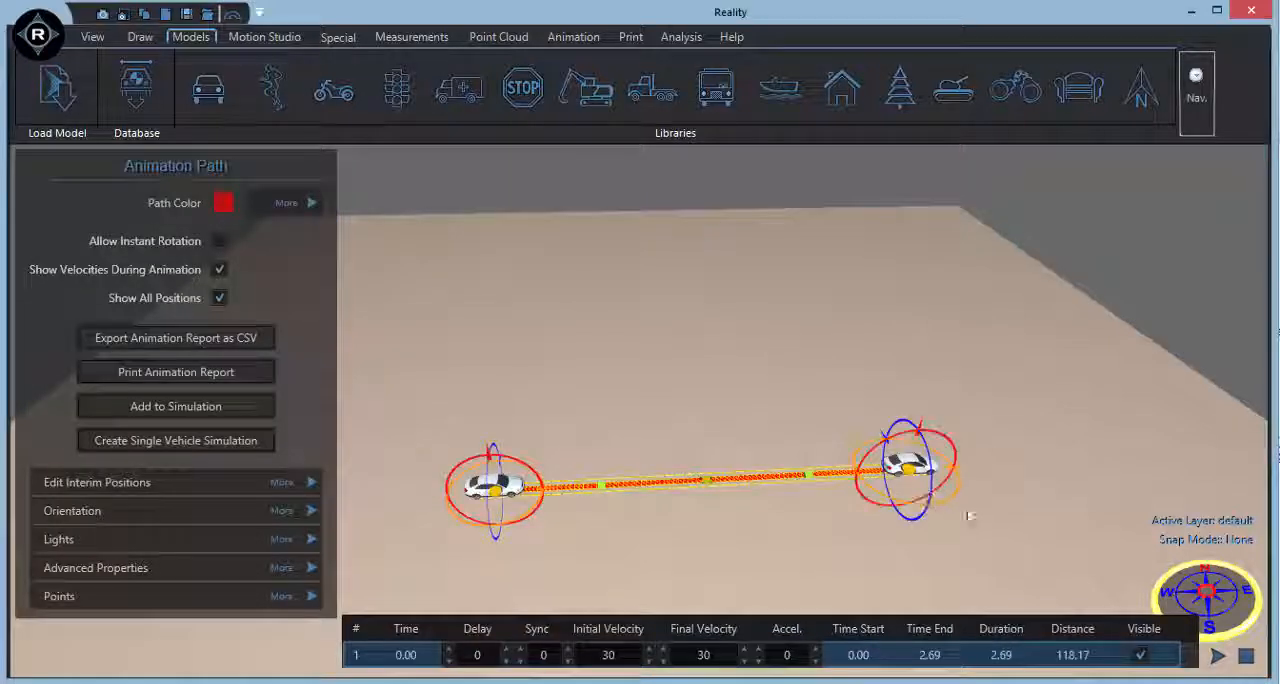
pyautogui.moveTo(942, 537); pyautogui.dragTo(898, 485, button='middle')
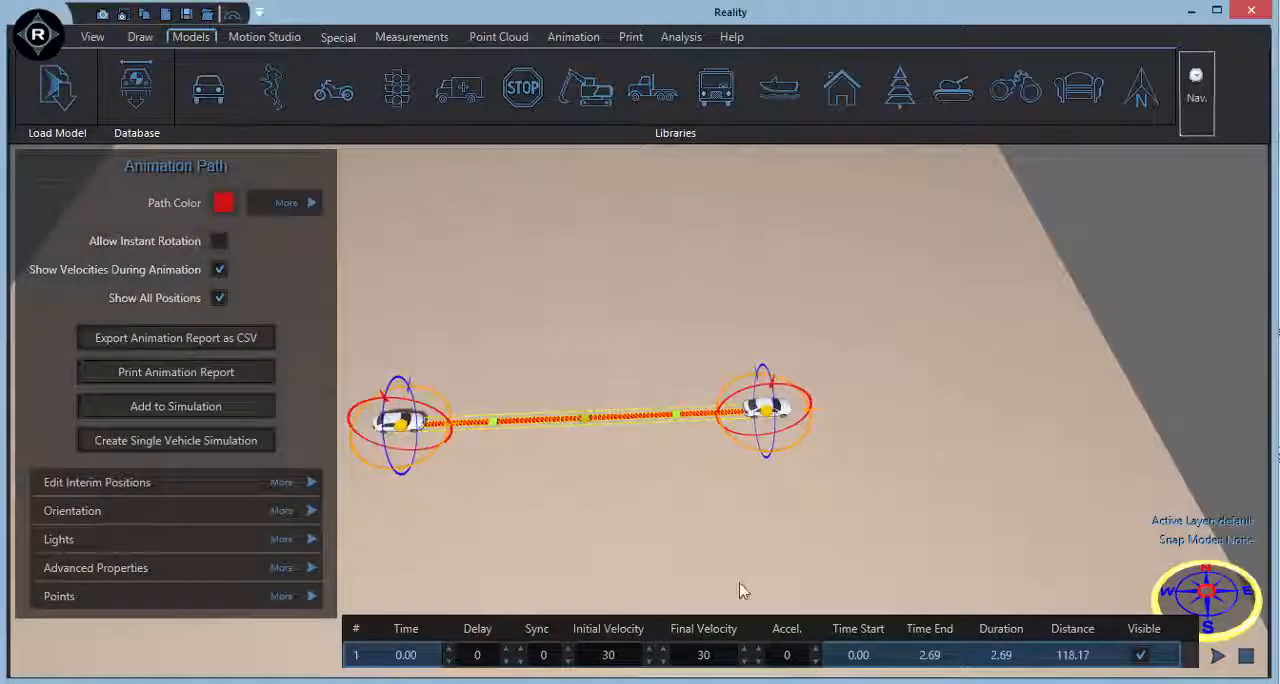
pyautogui.click(706, 664)
pyautogui.write('3')
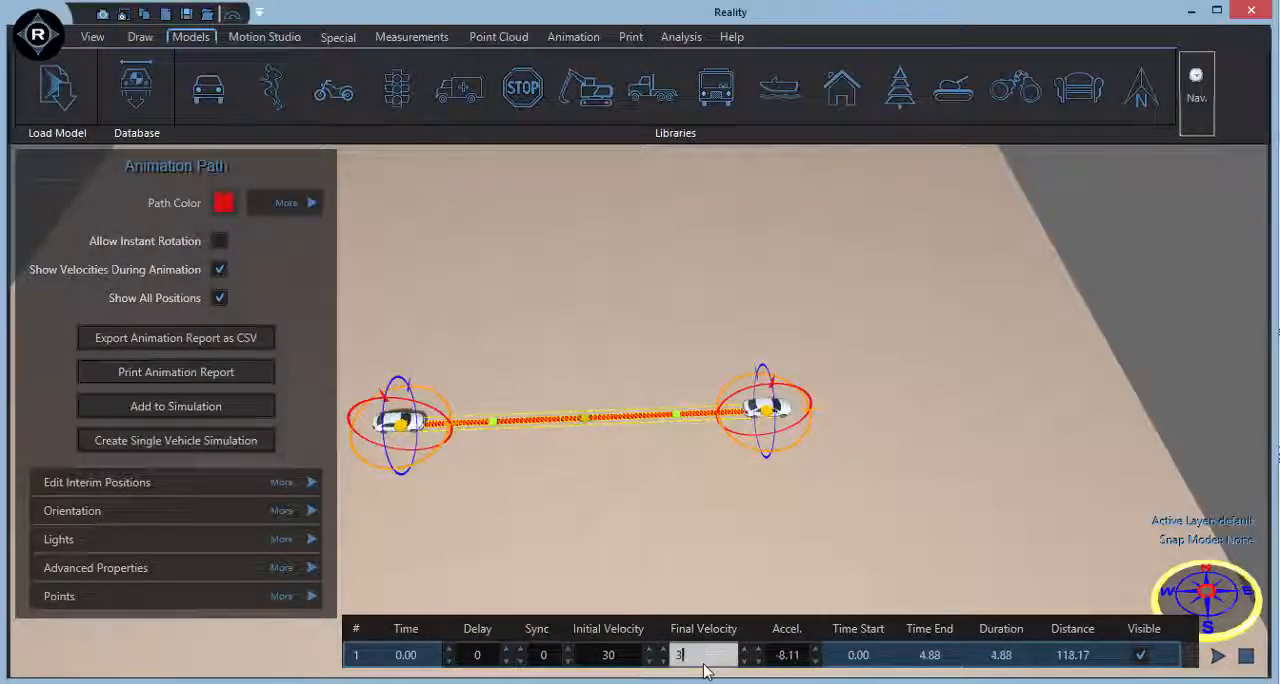
pyautogui.write('4')
pyautogui.press('Return')
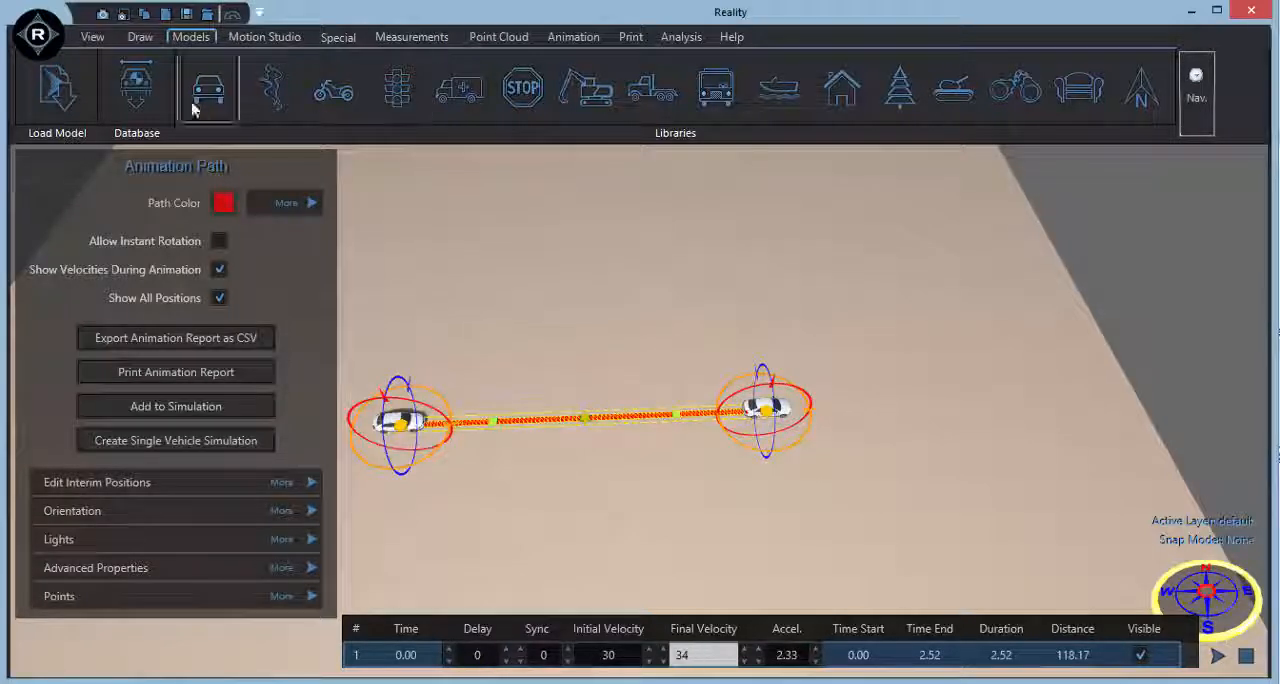
# Insert a 2014 BMW 3 SERIES 328d xDRIVE 4DR SEDAN AWD from the vehicle database and place it south of the Audi's path.
pyautogui.click(136, 90)
pyautogui.click(191, 234)
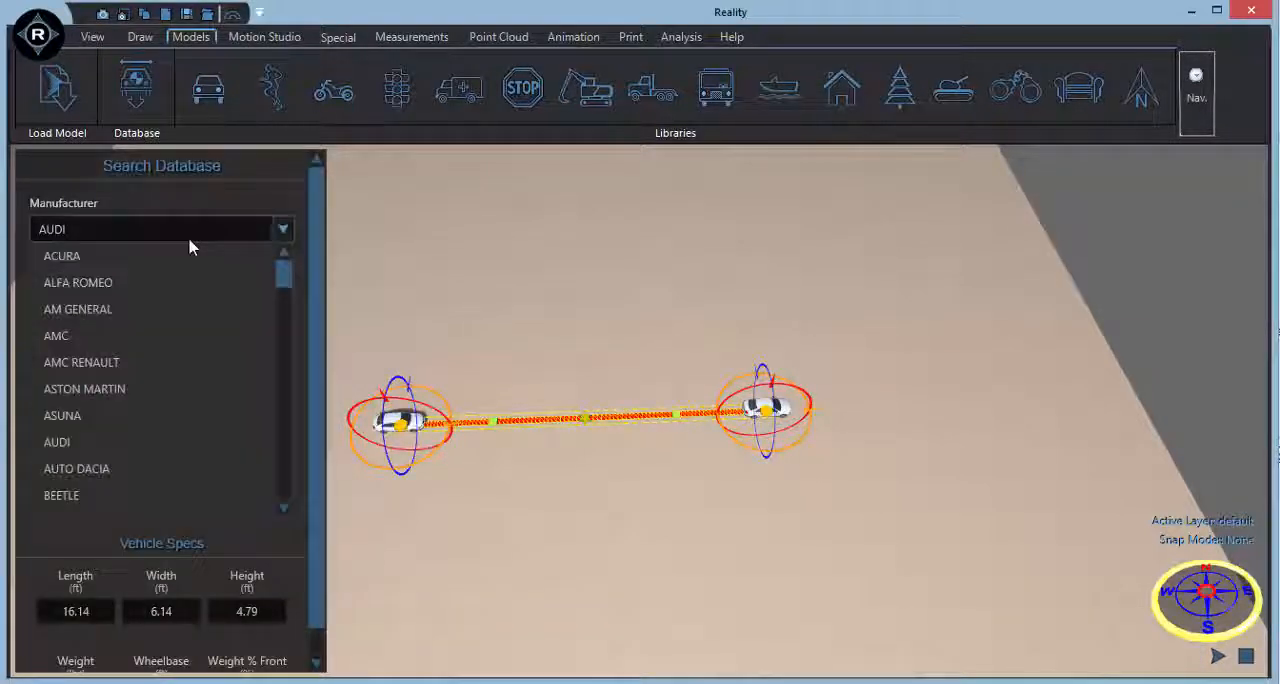
pyautogui.scroll(-1, 170, 398)
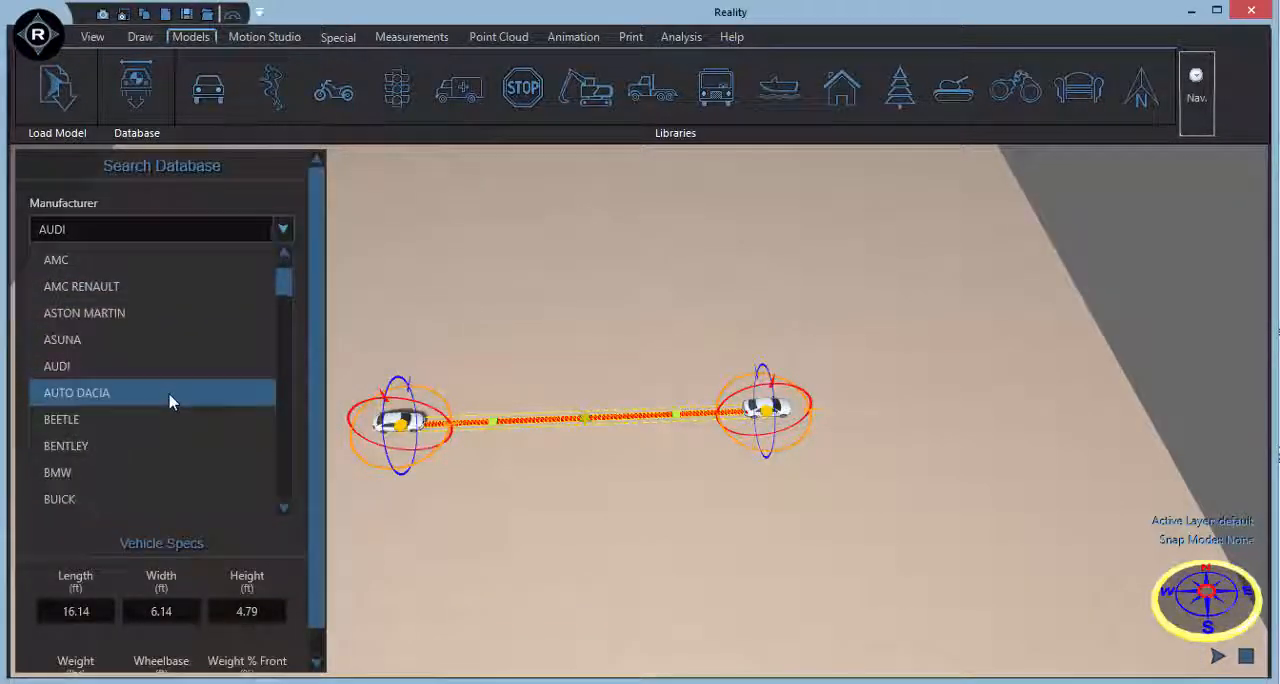
pyautogui.click(162, 474)
pyautogui.click(153, 285)
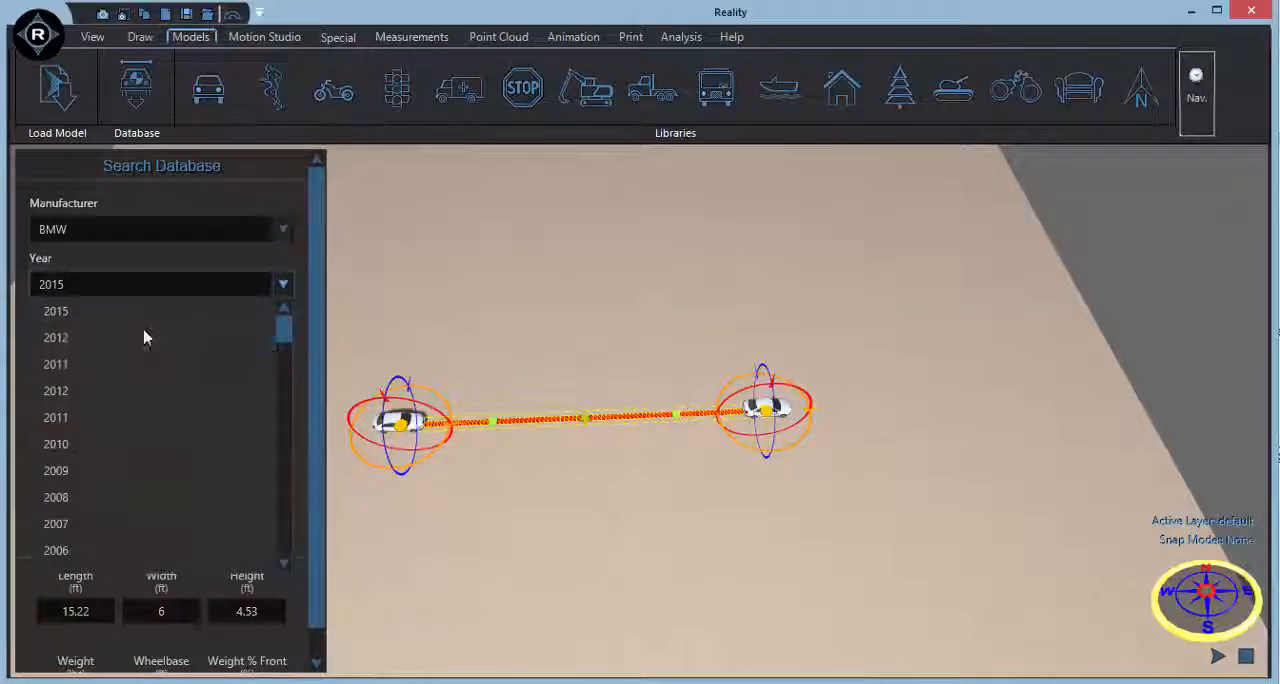
pyautogui.click(143, 334)
pyautogui.click(143, 341)
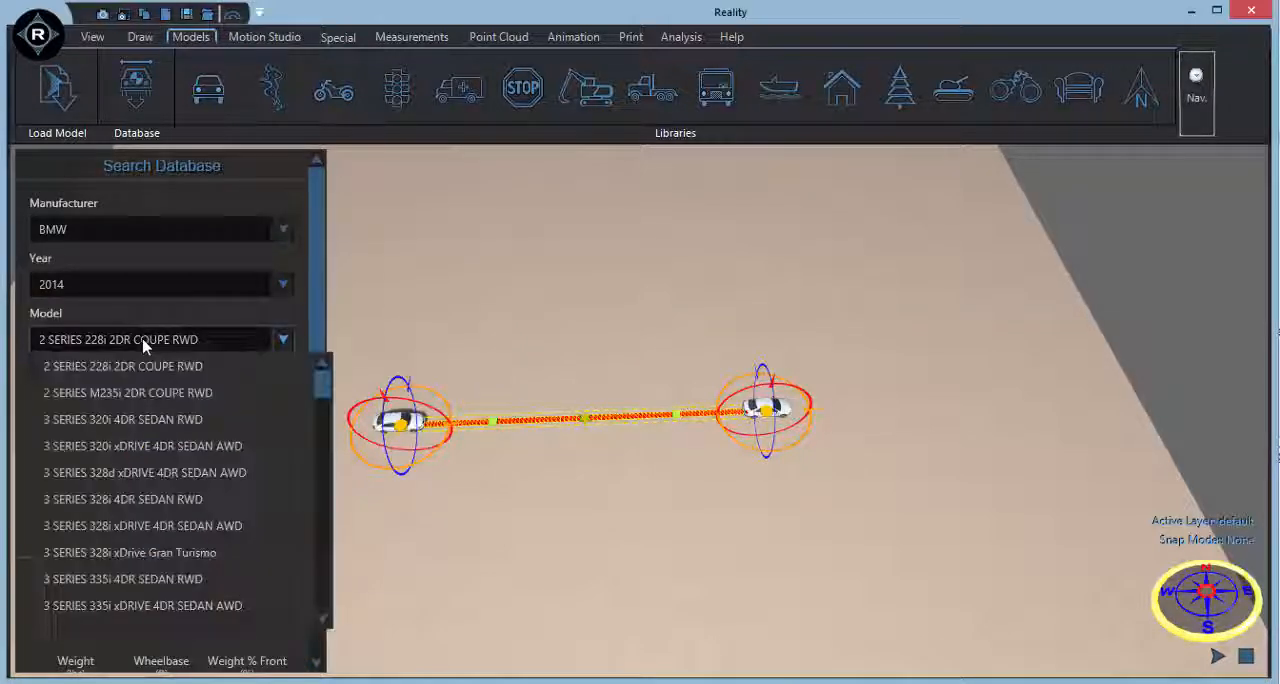
pyautogui.click(137, 472)
pyautogui.click(122, 406)
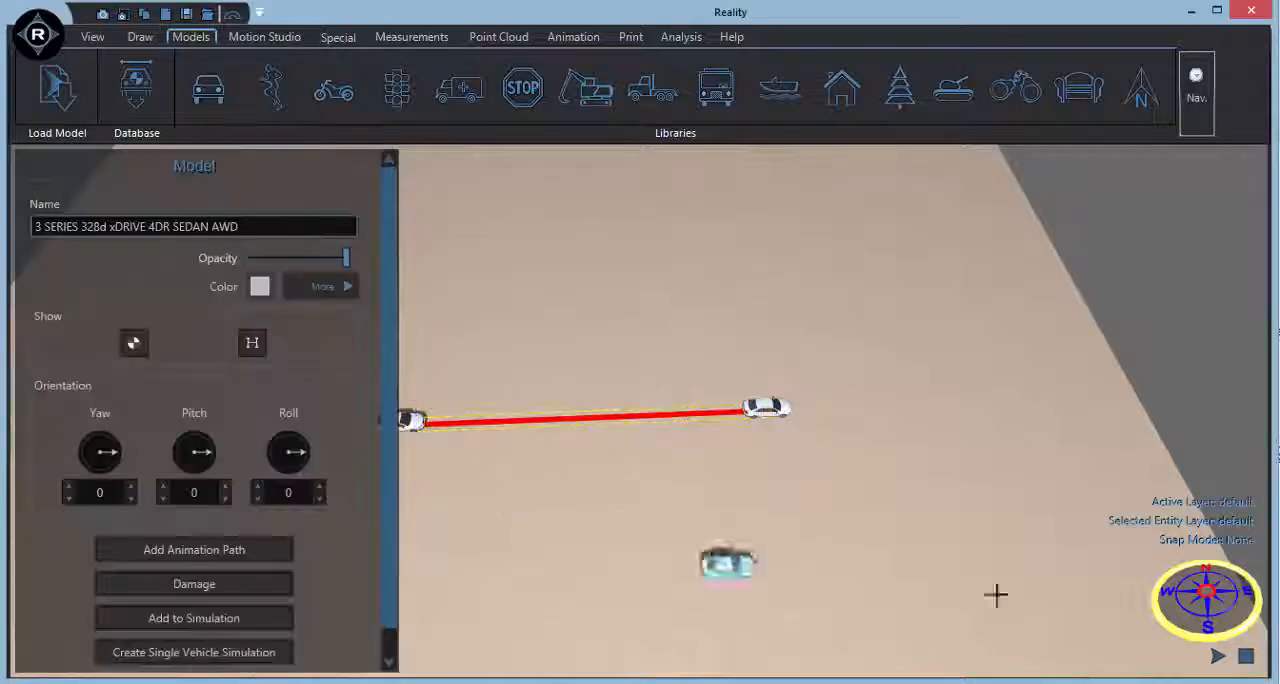
pyautogui.click(737, 612)
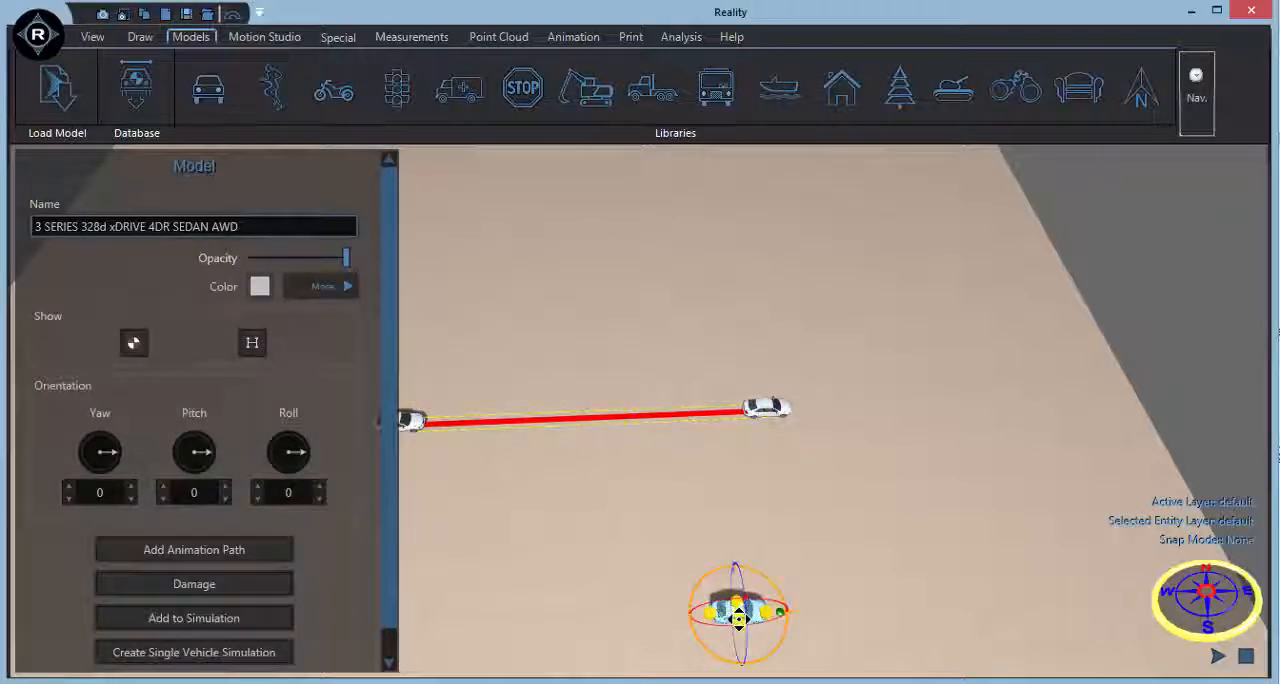
# Give the BMW an animation path about 65 ft long ending at the front of the Audi's final position, with final velocity 43.
pyautogui.click(240, 550)
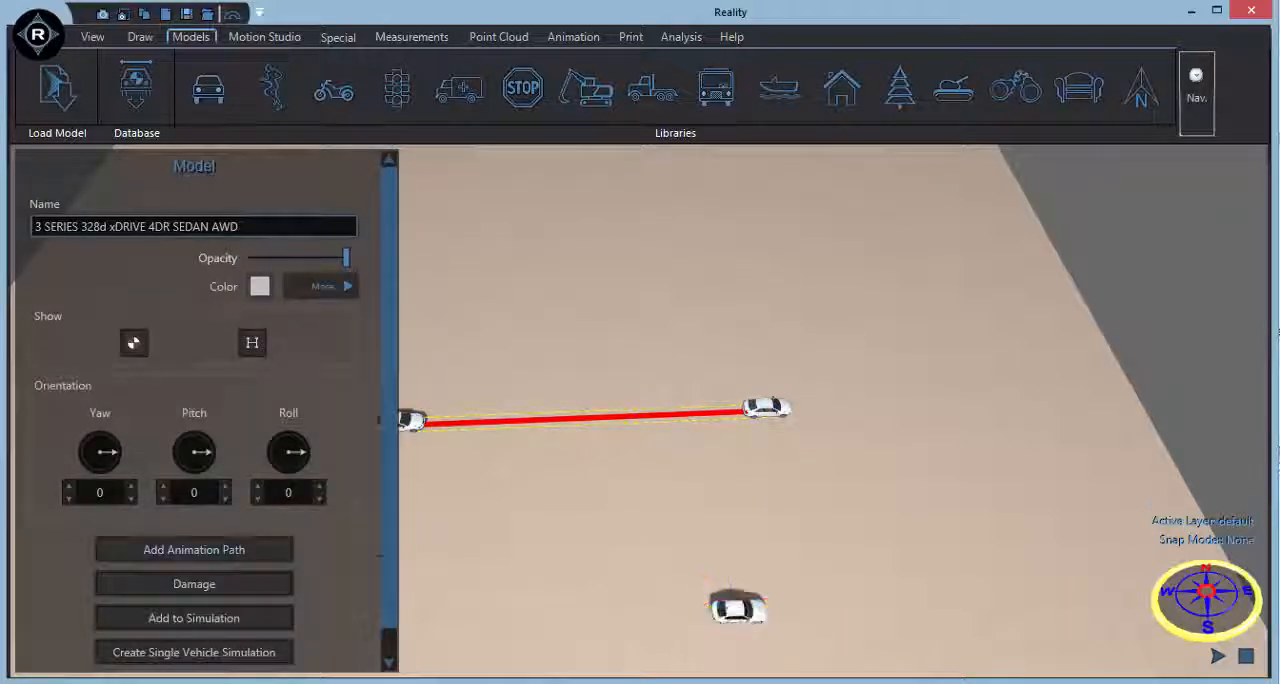
pyautogui.rightClick(801, 424)
pyautogui.click(835, 440)
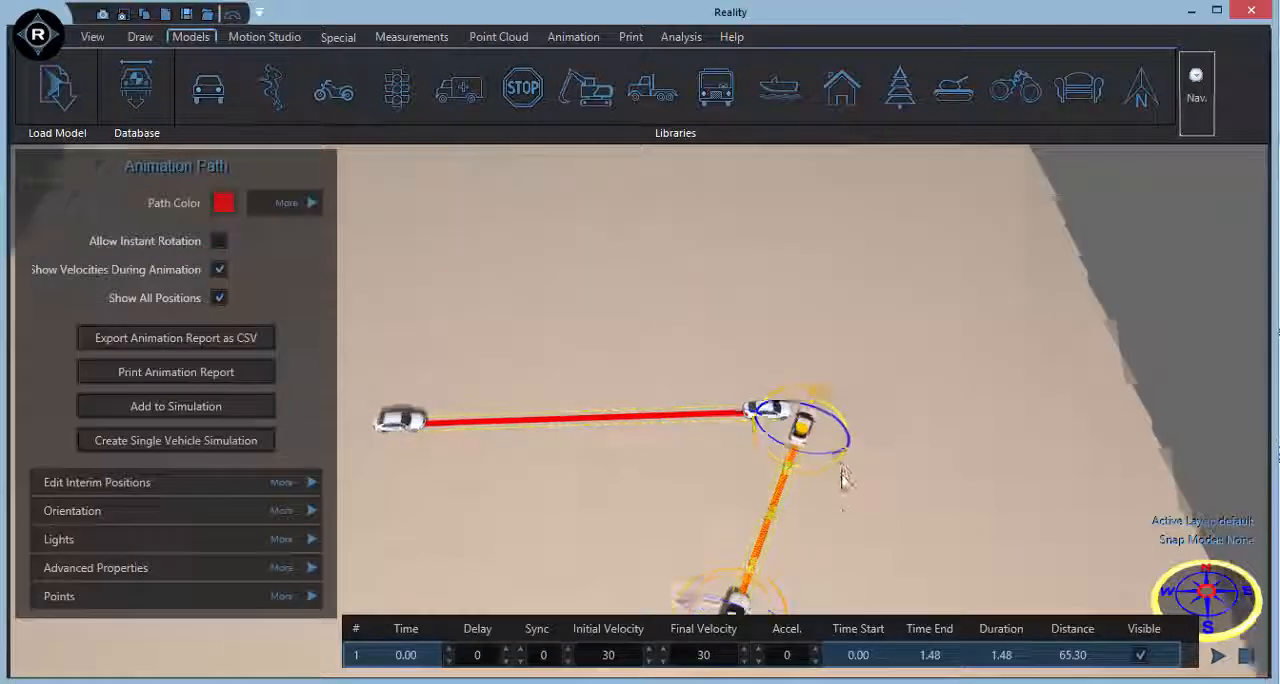
pyautogui.moveTo(841, 464); pyautogui.dragTo(839, 508, button='right')
pyautogui.scroll(3, 839, 508)
pyautogui.moveTo(847, 486); pyautogui.dragTo(937, 433, button='middle')
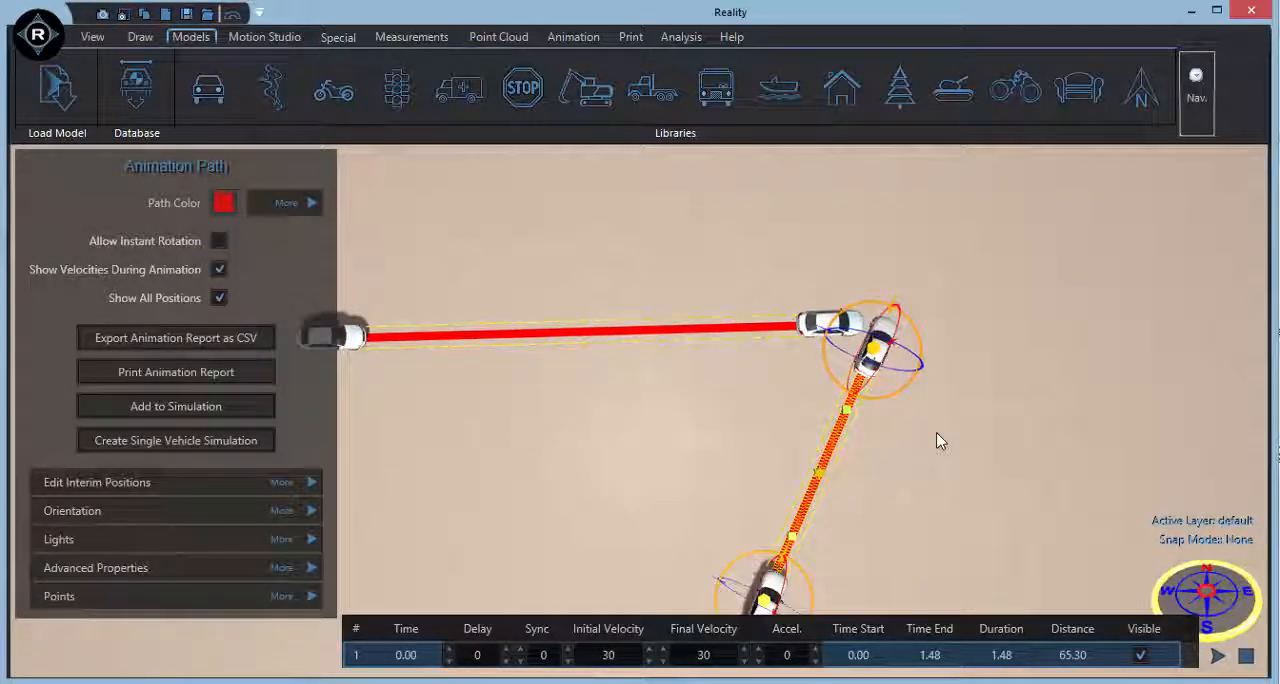
pyautogui.click(720, 655)
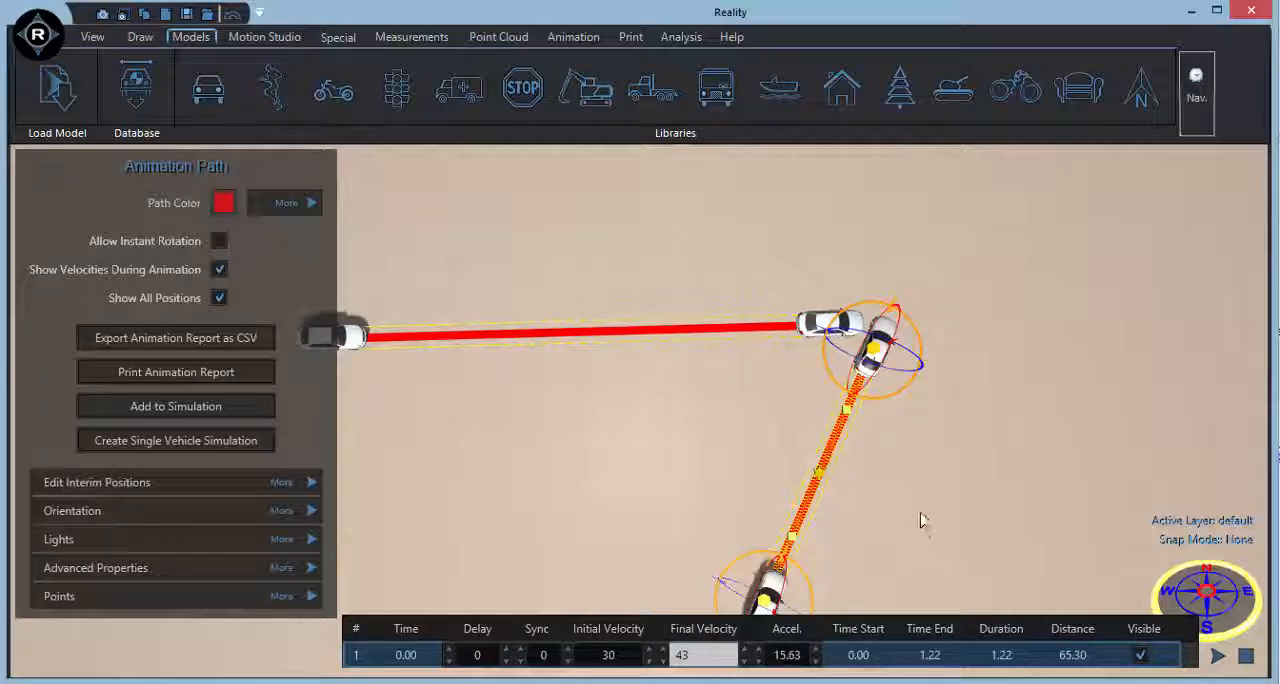
pyautogui.moveTo(921, 472); pyautogui.dragTo(941, 444, button='middle')
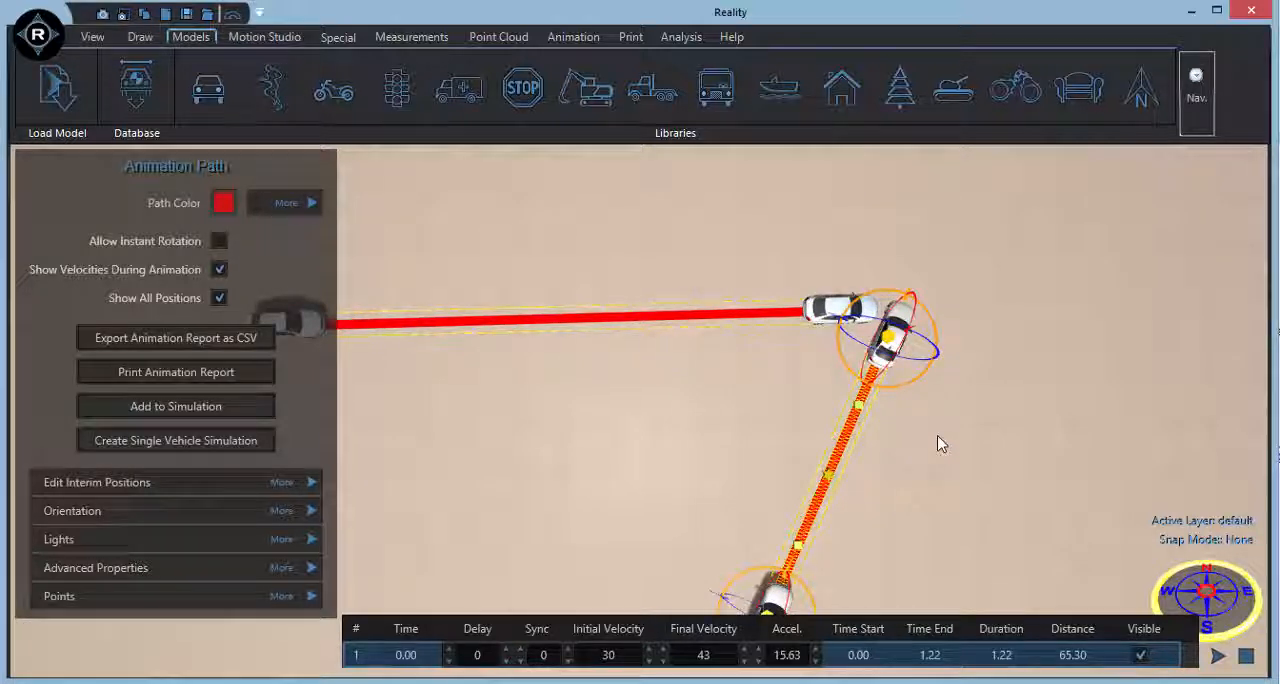
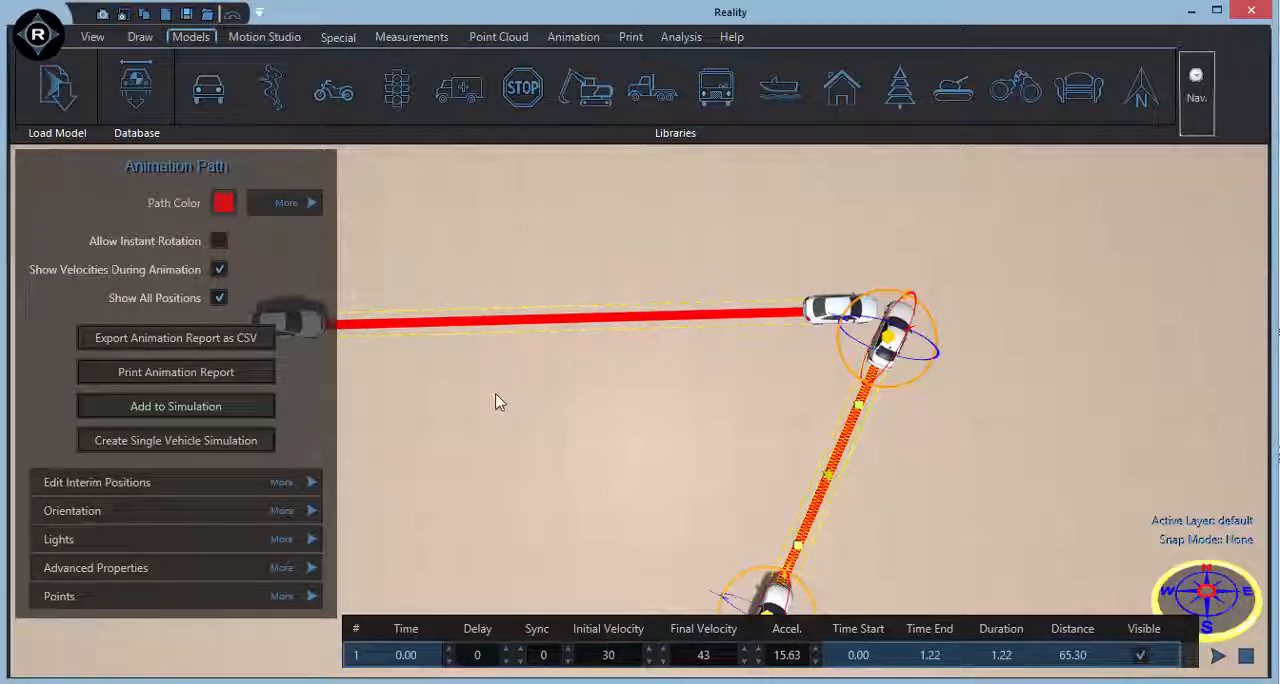
# Add the BMW's and the Audi's animation paths to a joint collision simulation.
pyautogui.click(210, 409)
pyautogui.click(632, 322)
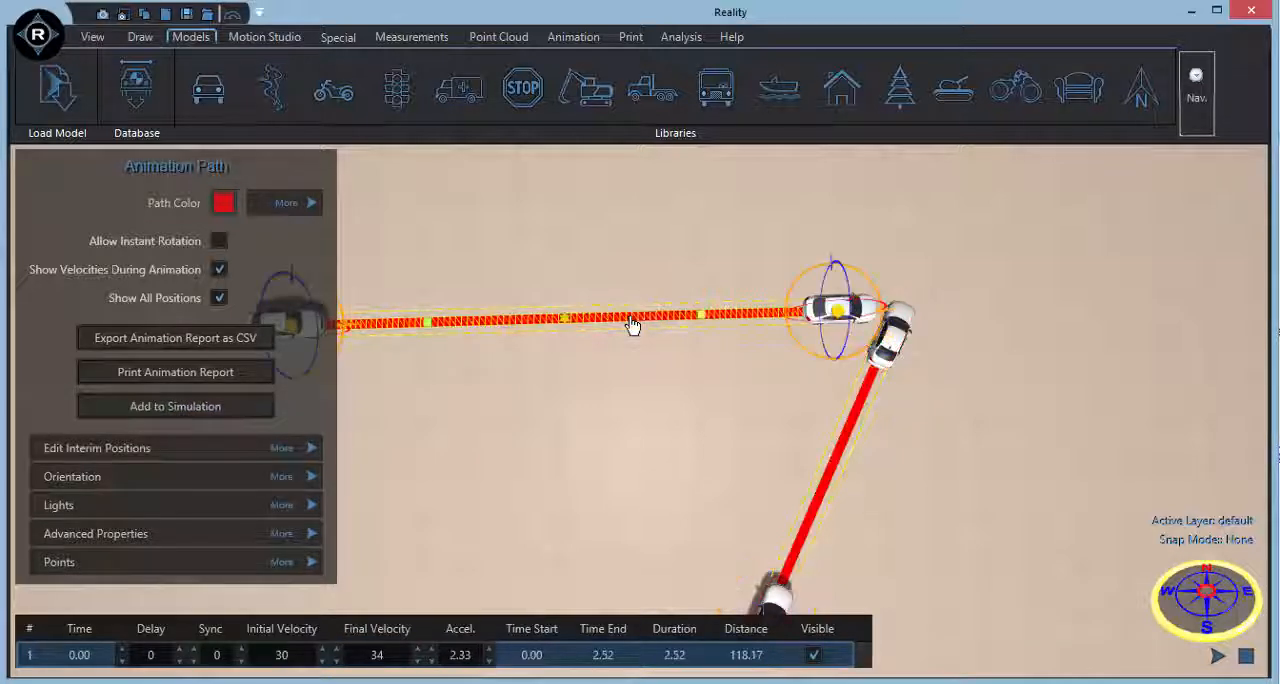
pyautogui.click(262, 406)
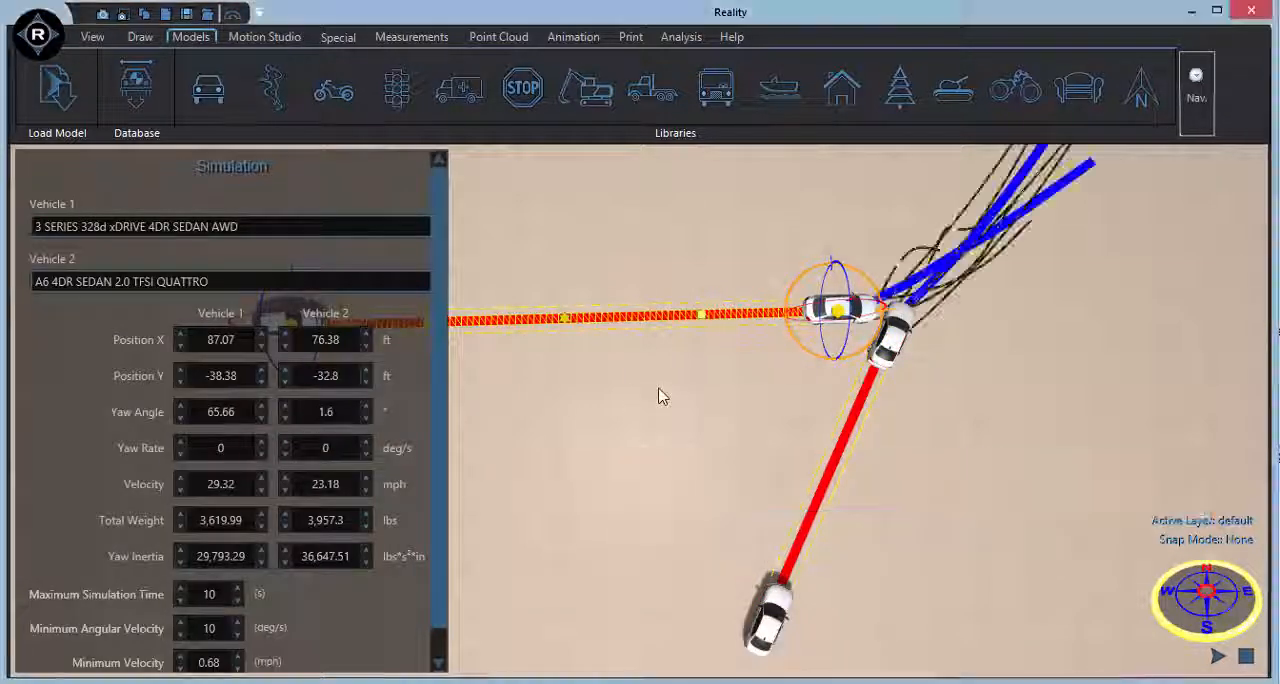
# Play the animation to review the simulated collision and post-impact motion of both cars, and stop it.
pyautogui.scroll(-2, 740, 443)
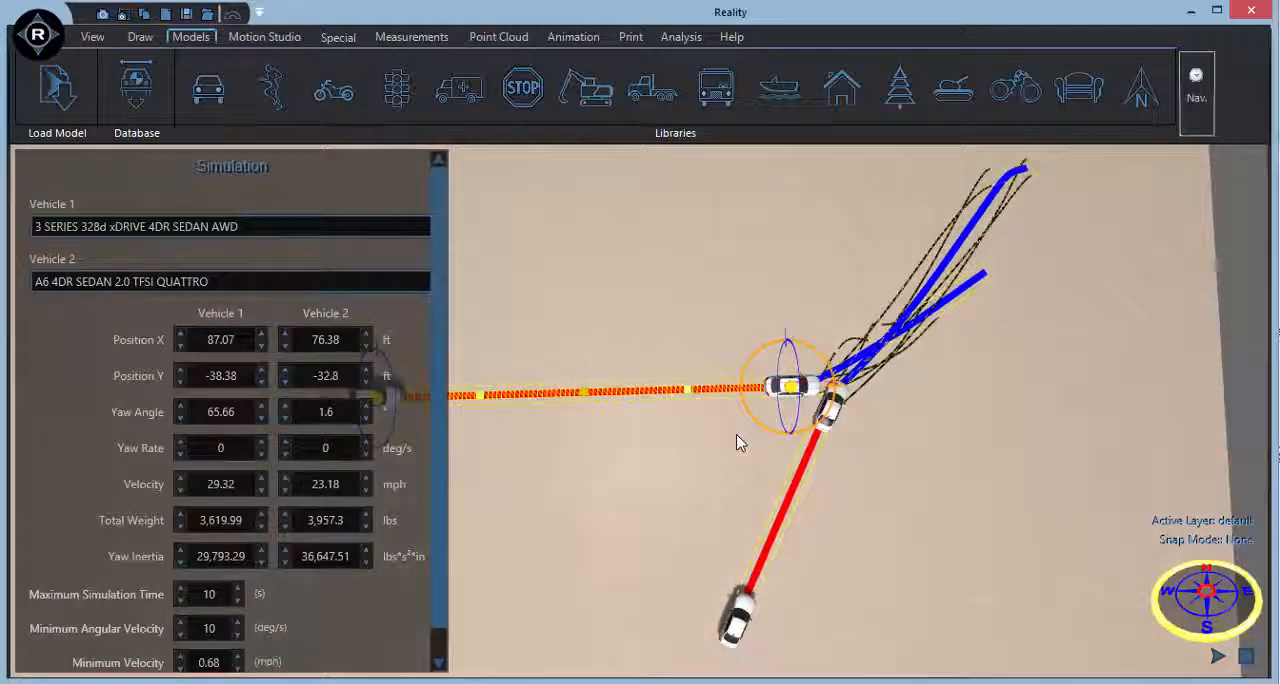
pyautogui.moveTo(735, 465); pyautogui.dragTo(812, 450, button='middle')
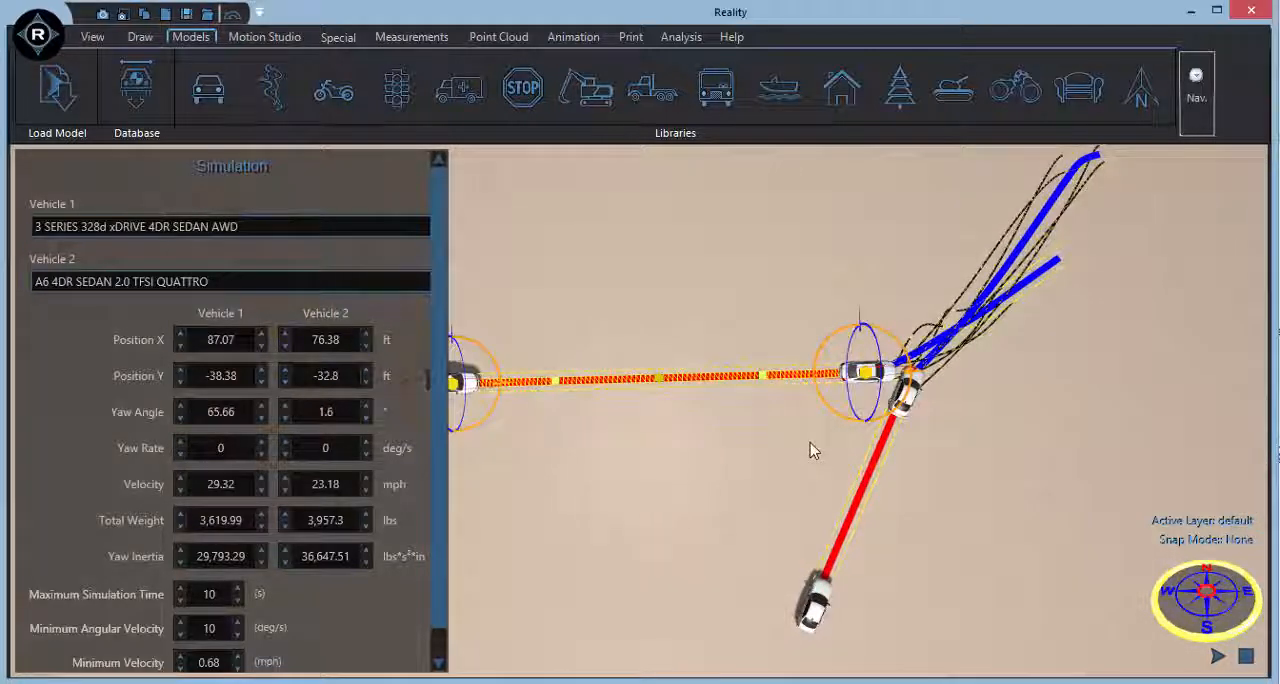
pyautogui.click(1217, 657)
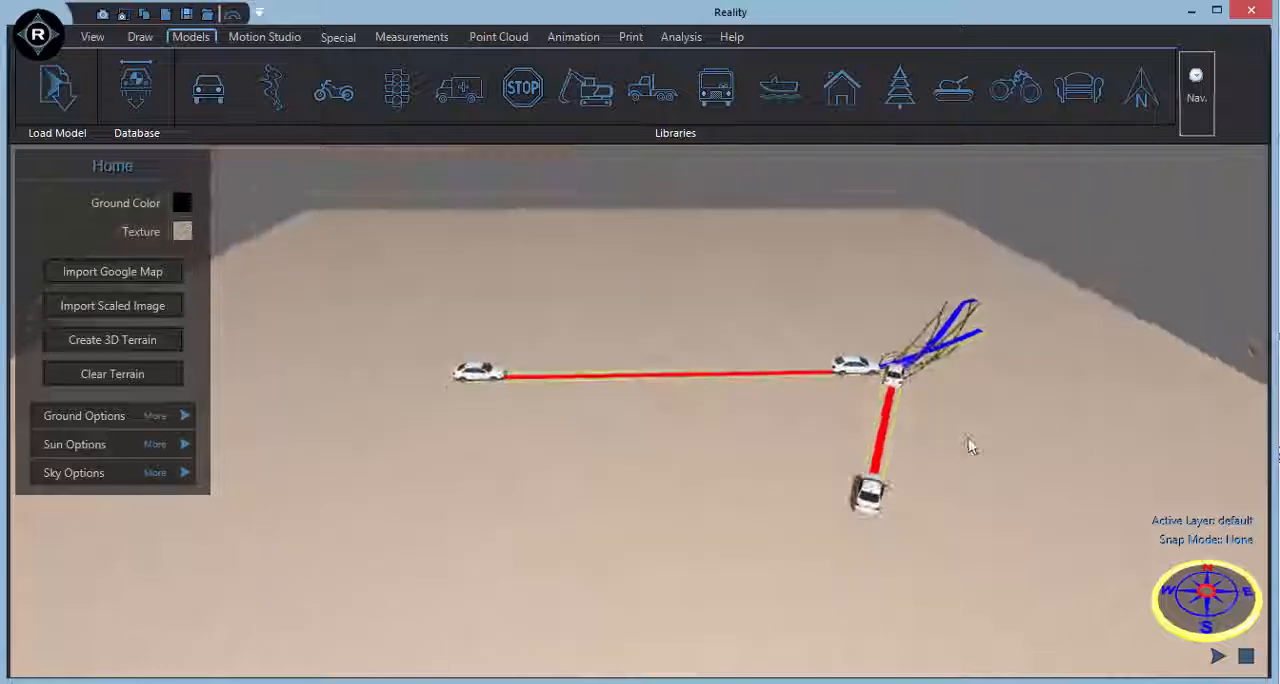
pyautogui.click(1218, 657)
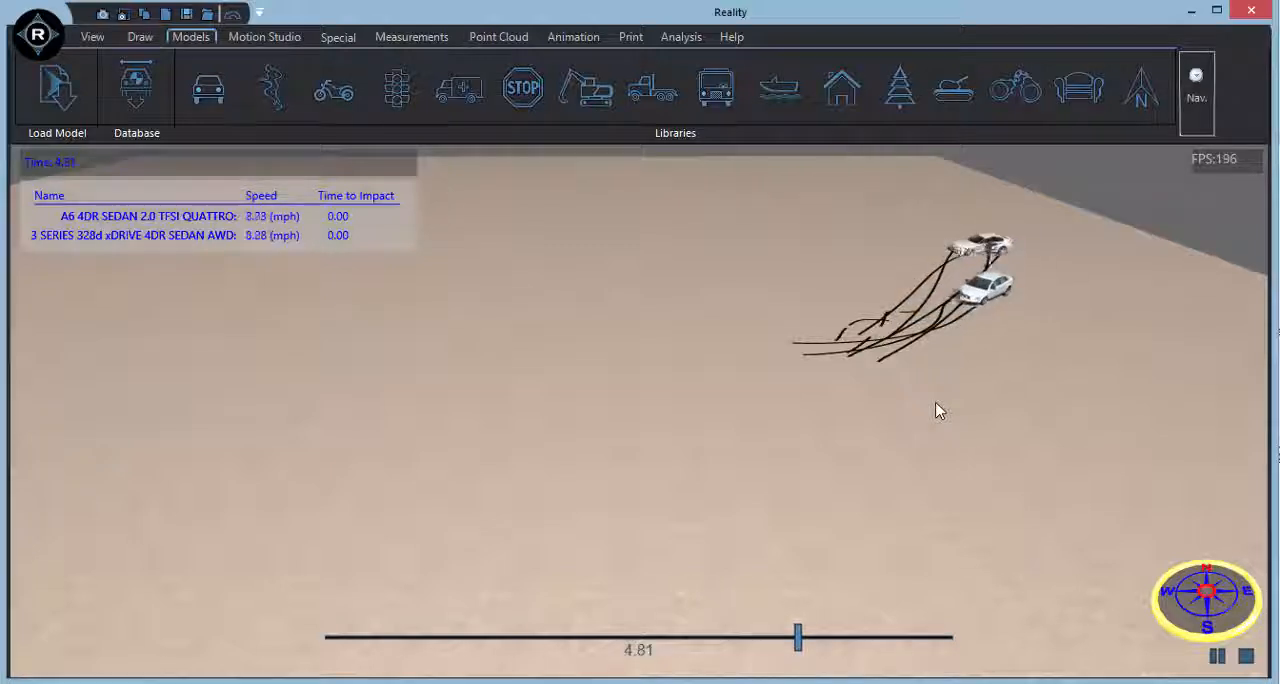
pyautogui.click(1246, 656)
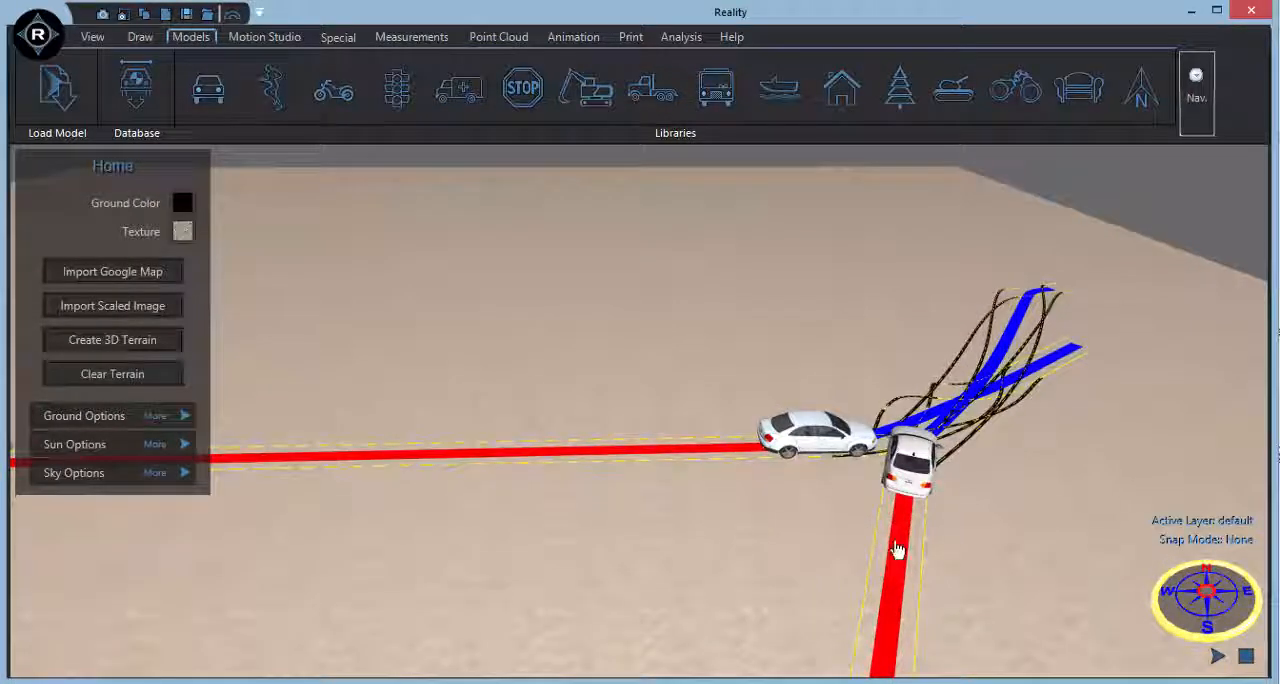
# Bend both approach paths slightly by shifting an interim point on the BMW's path and one on the Audi's path.
pyautogui.click(897, 543)
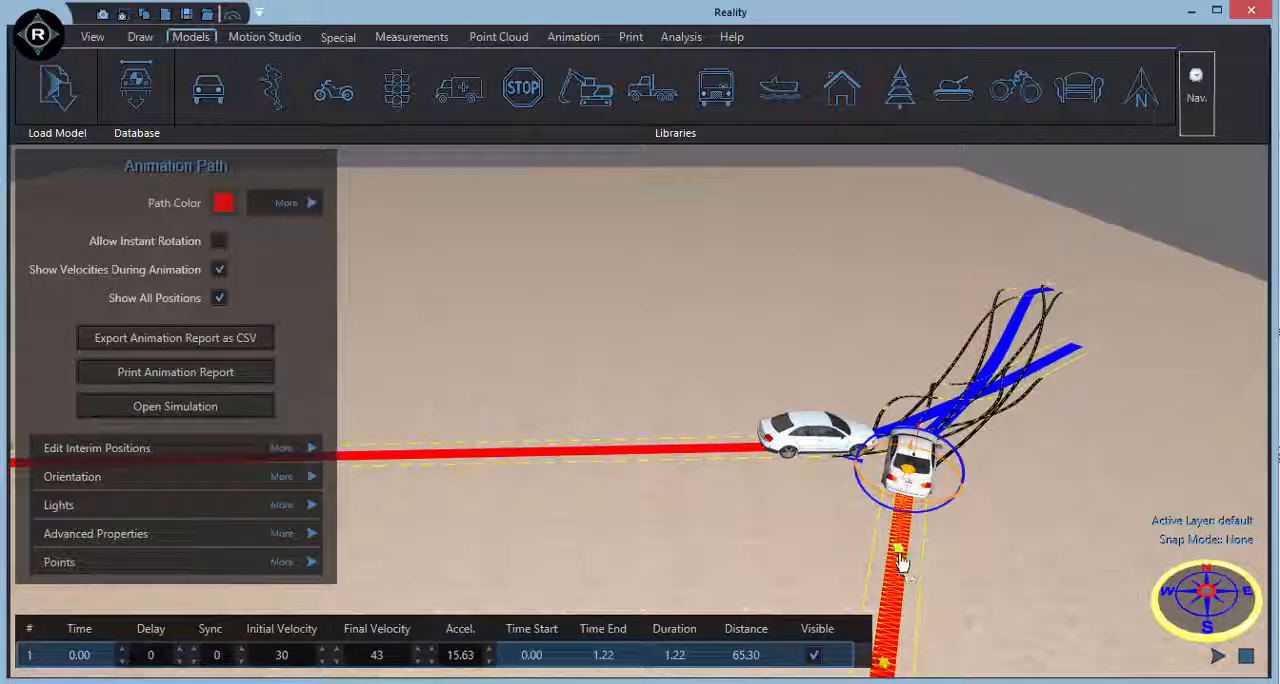
pyautogui.moveTo(893, 549); pyautogui.dragTo(888, 552)
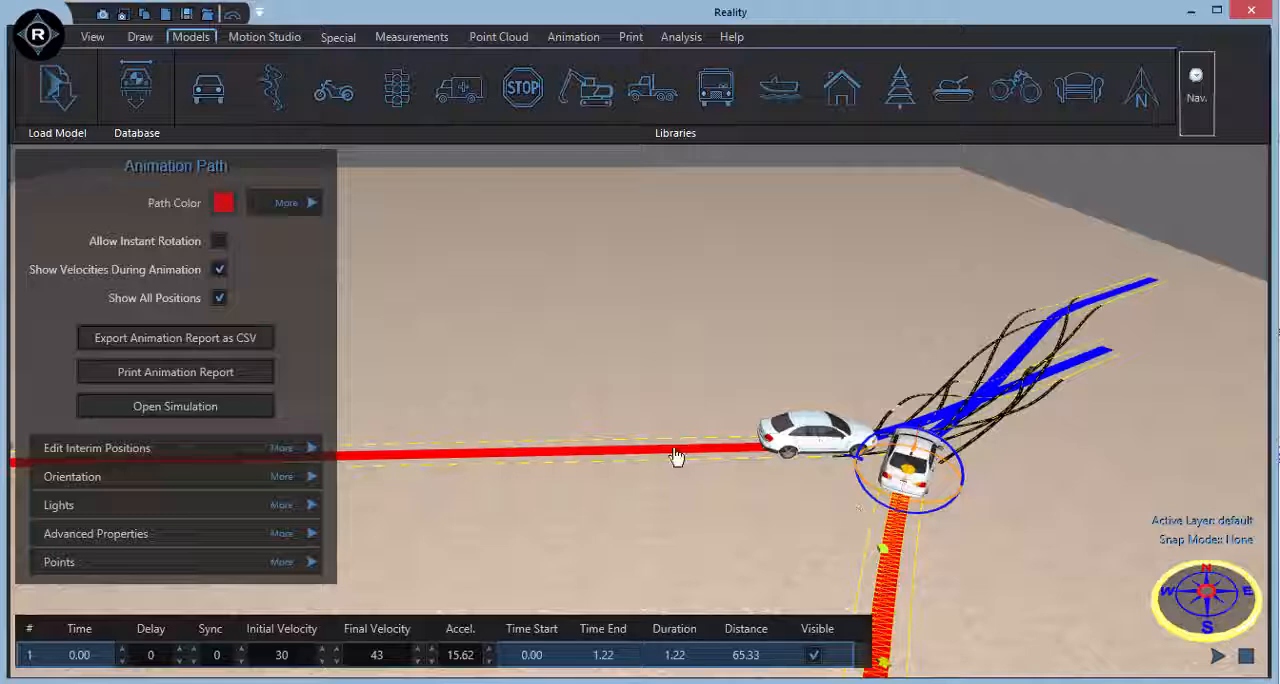
pyautogui.click(676, 456)
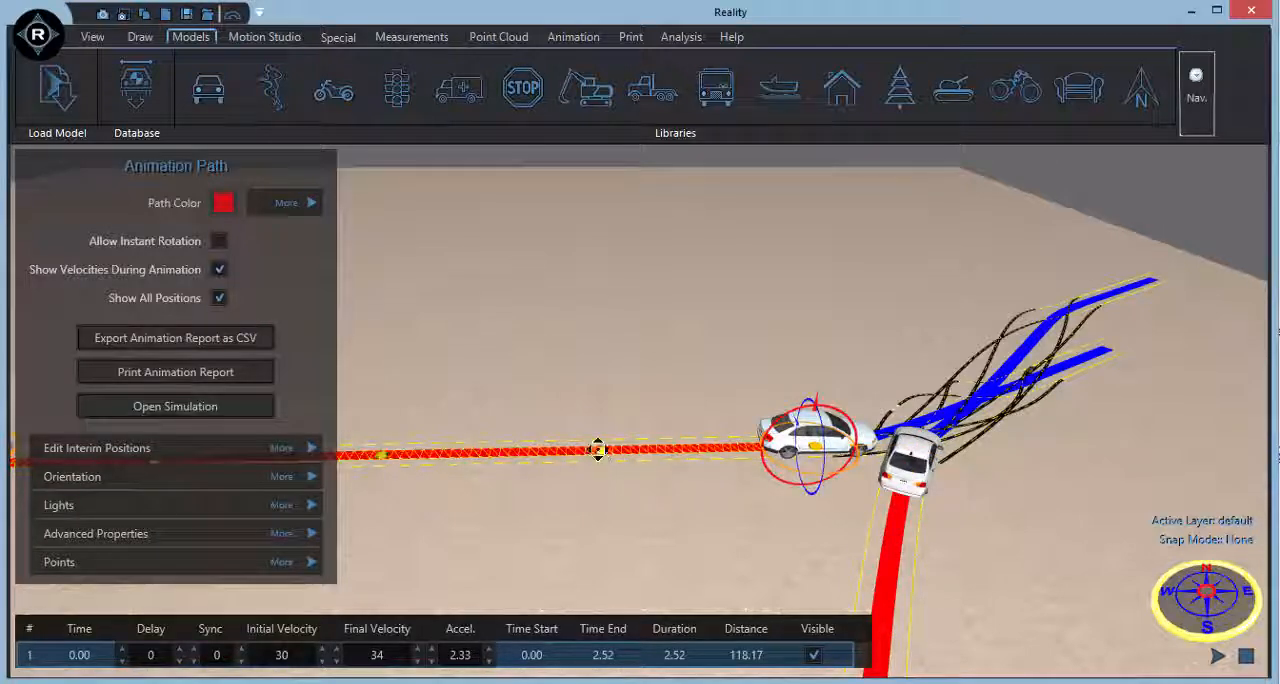
pyautogui.moveTo(598, 449); pyautogui.dragTo(598, 438)
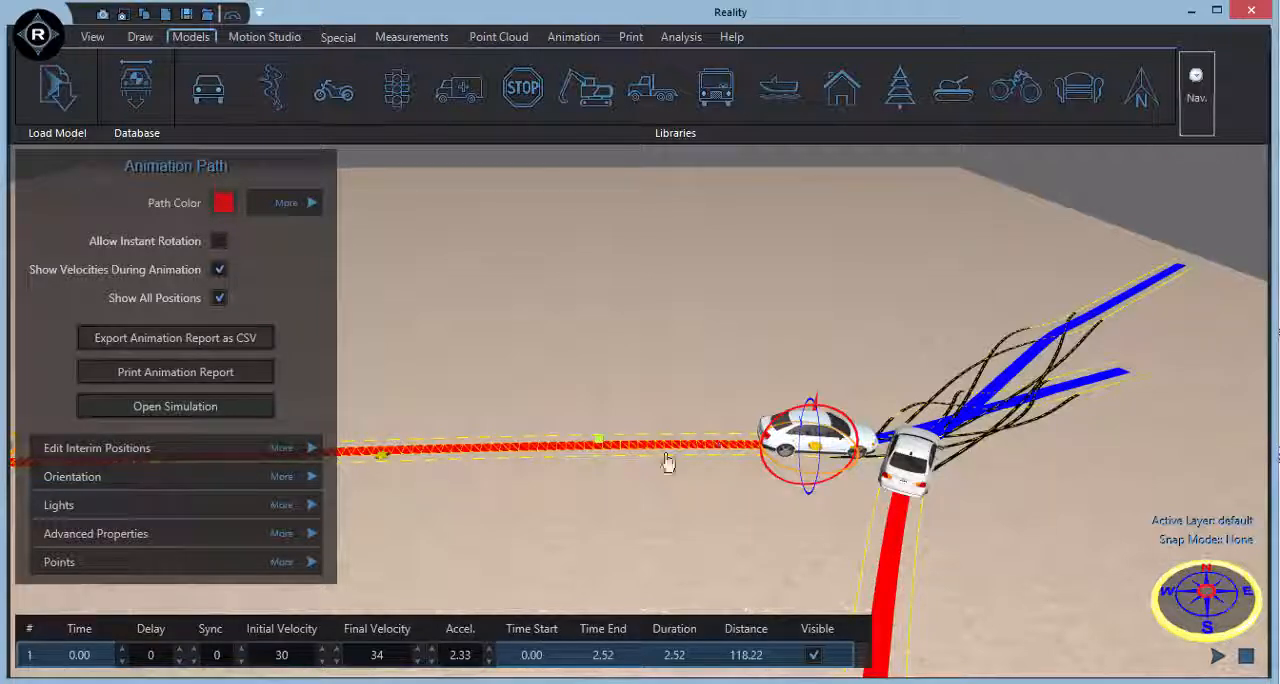
# Open the advanced properties of the collision simulation linked to the Audi's path.
pyautogui.click(284, 534)
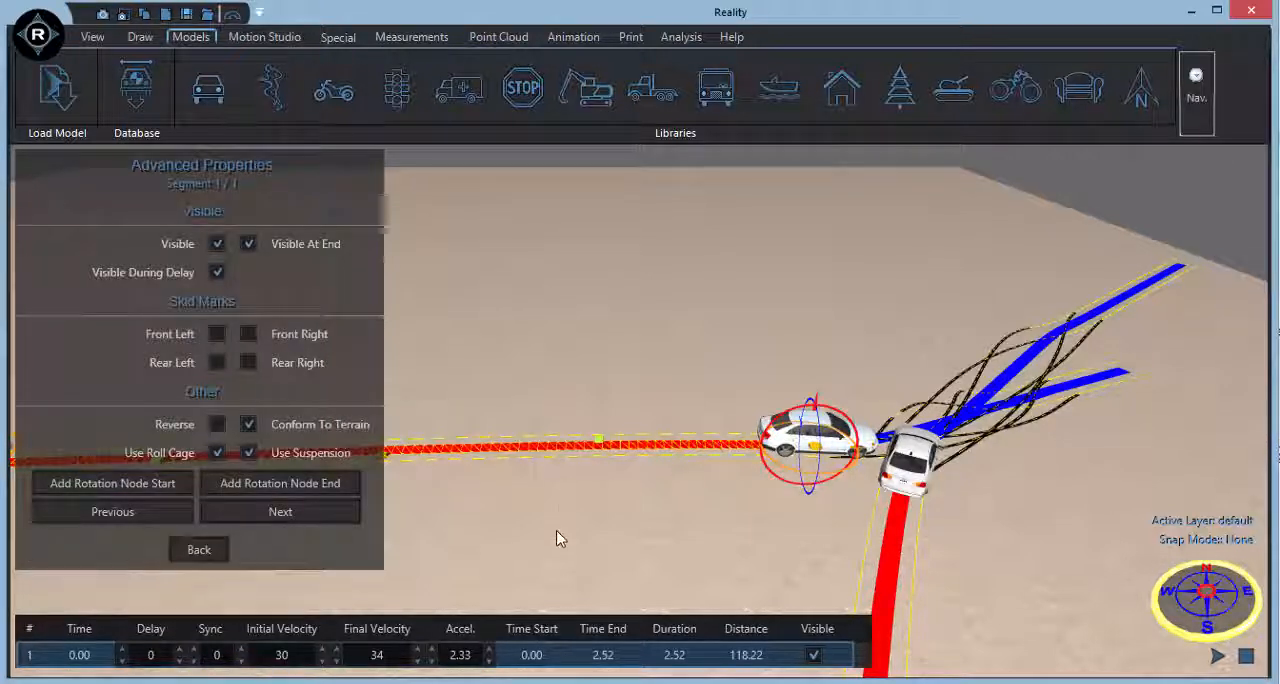
pyautogui.click(198, 551)
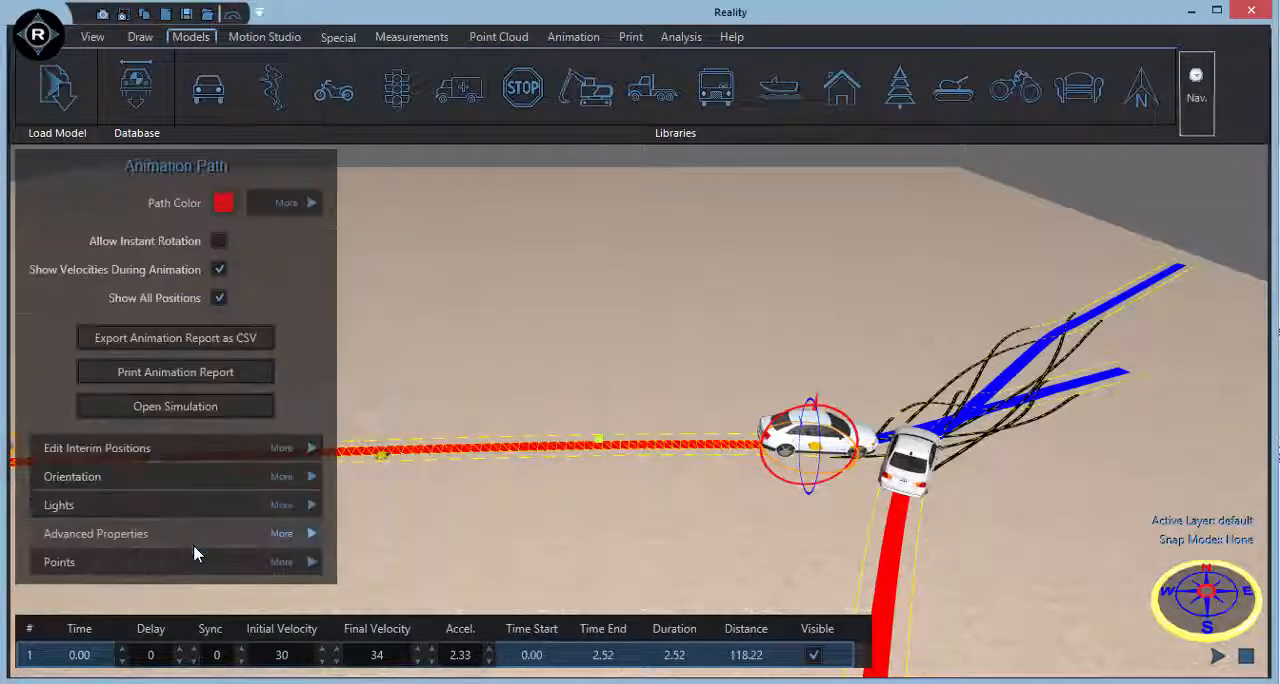
pyautogui.click(205, 405)
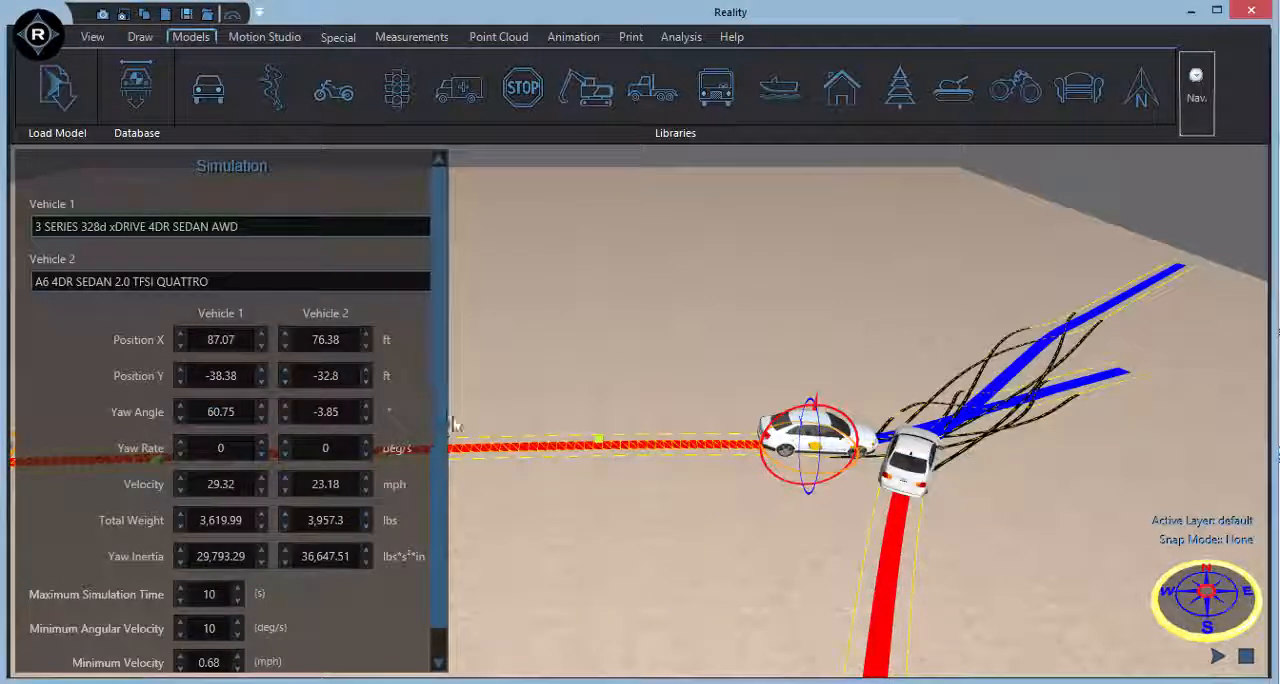
pyautogui.scroll(-3, 438, 555)
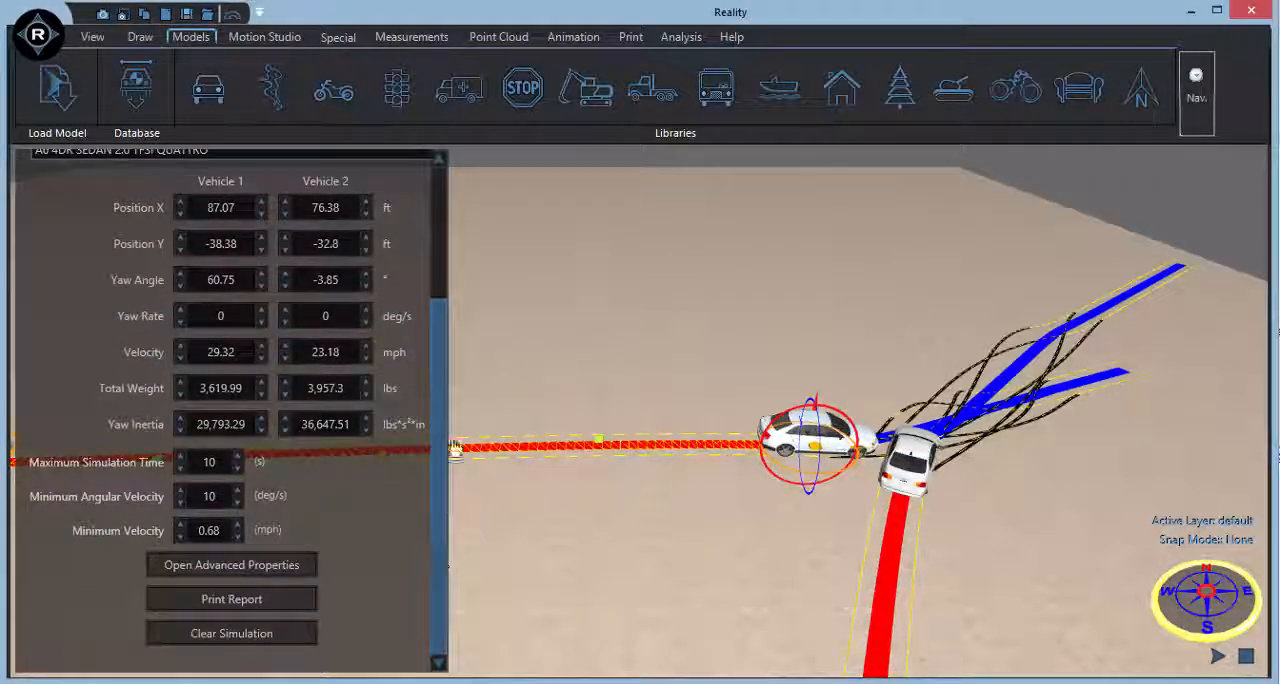
pyautogui.click(366, 205)
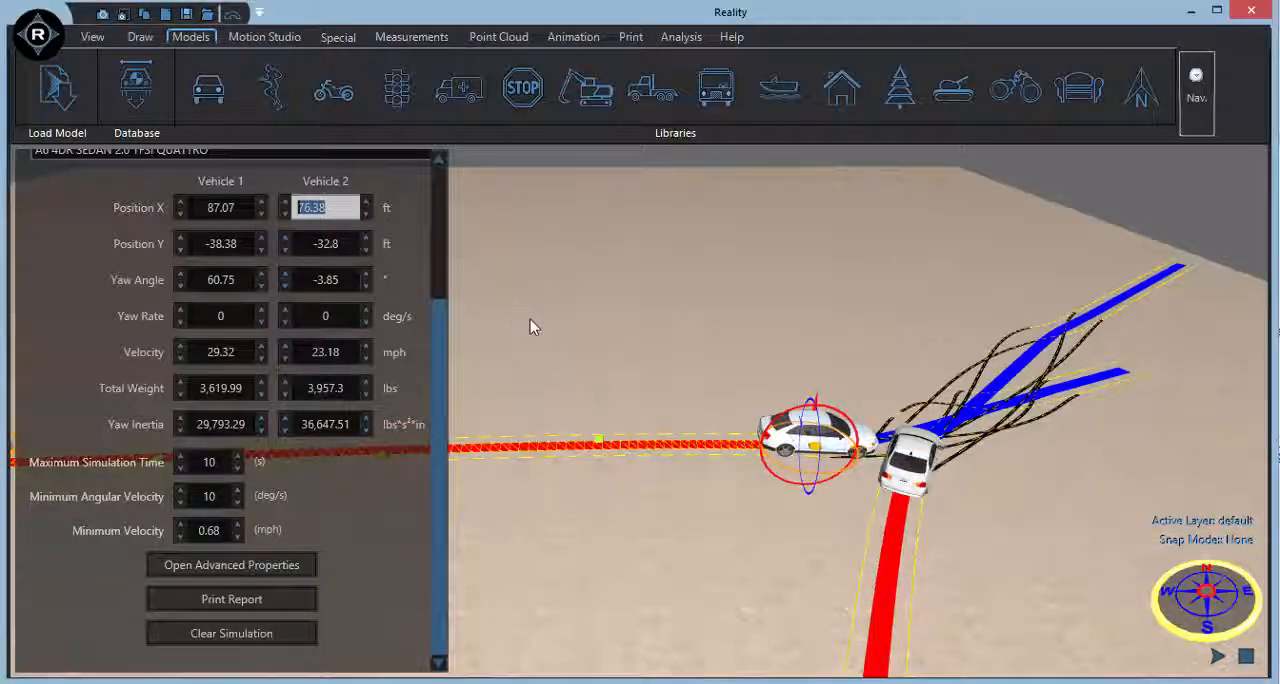
pyautogui.click(268, 578)
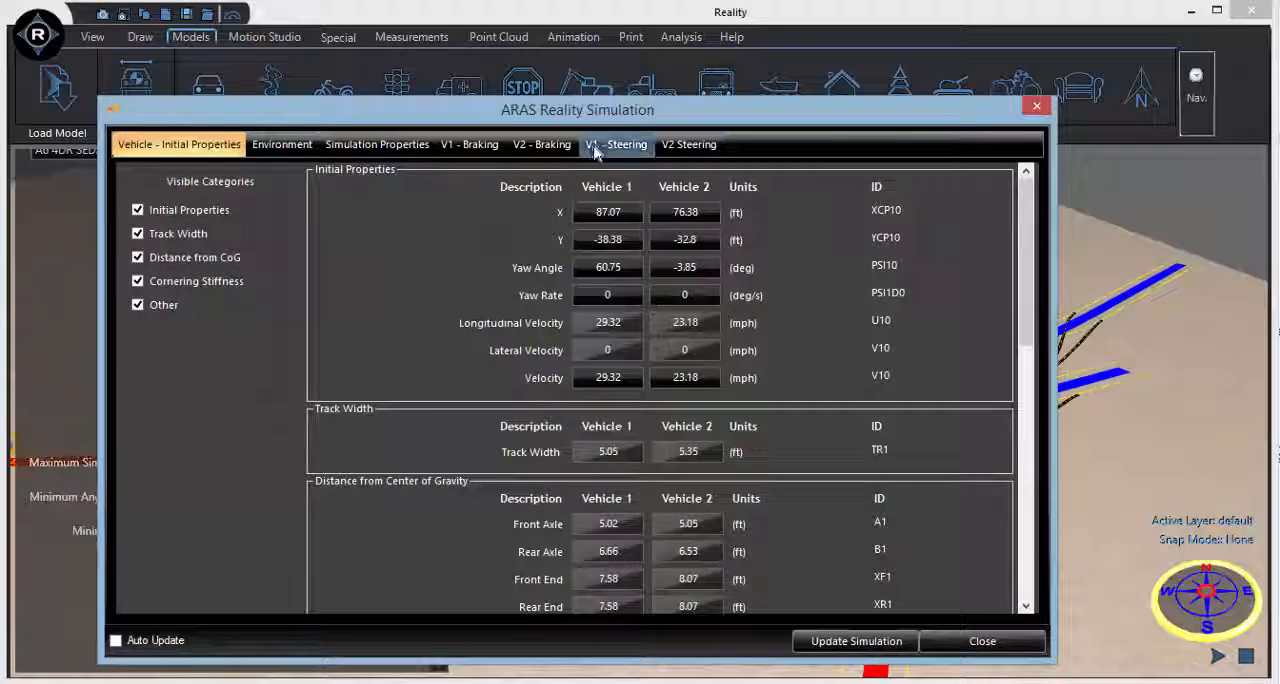
# Set the time increments of vehicle 1's braking timeline to 3.1 s.
pyautogui.click(470, 144)
pyautogui.click(576, 270)
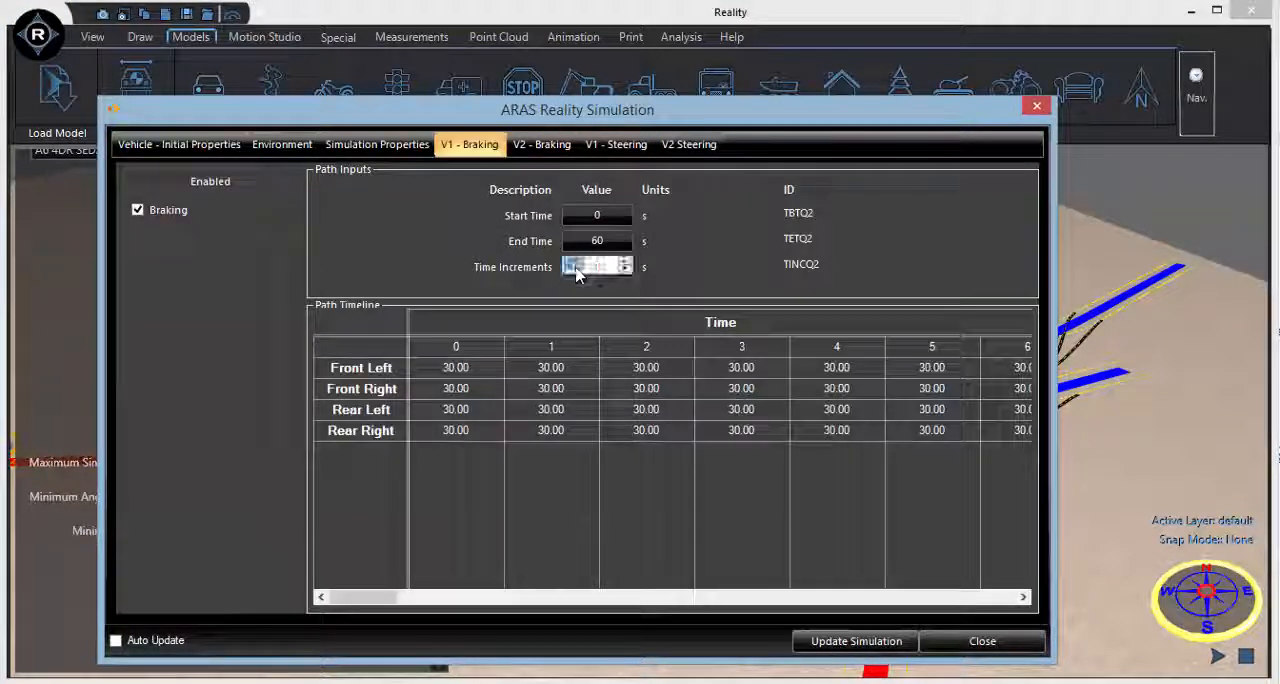
pyautogui.write('.')
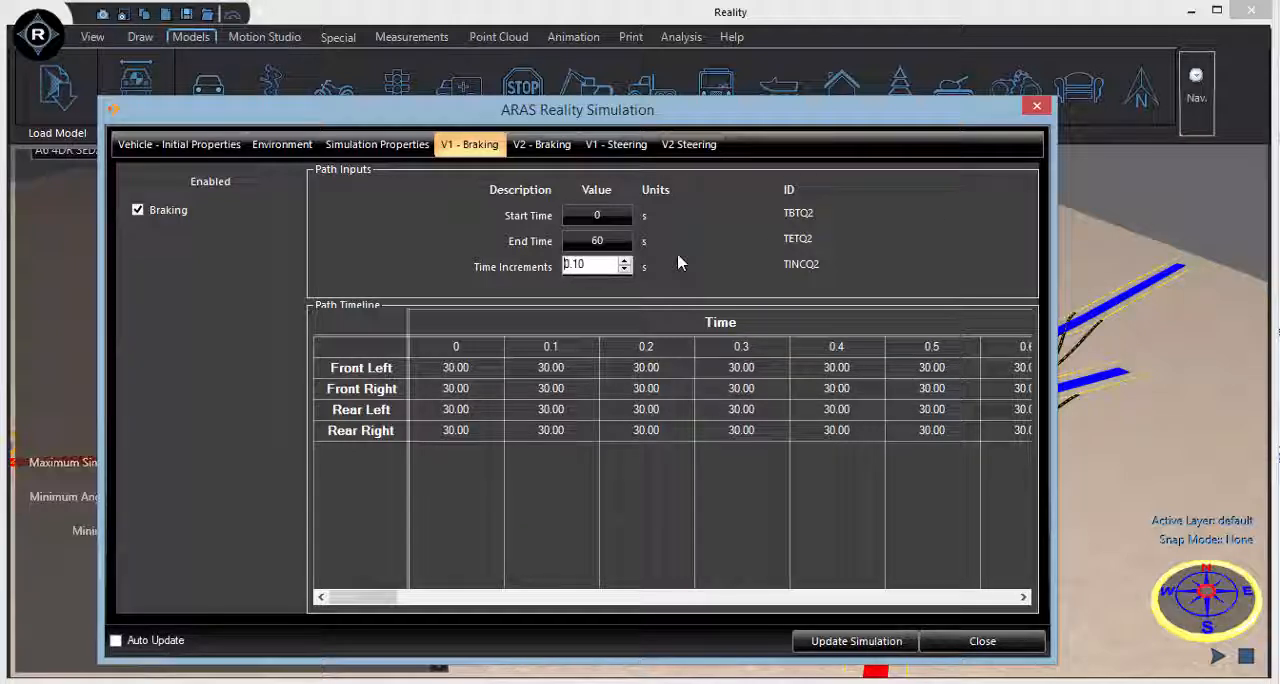
# Set vehicle 1's front-left braking to 100 from 6.2 s onward and update the simulation.
pyautogui.doubleClick(473, 372)
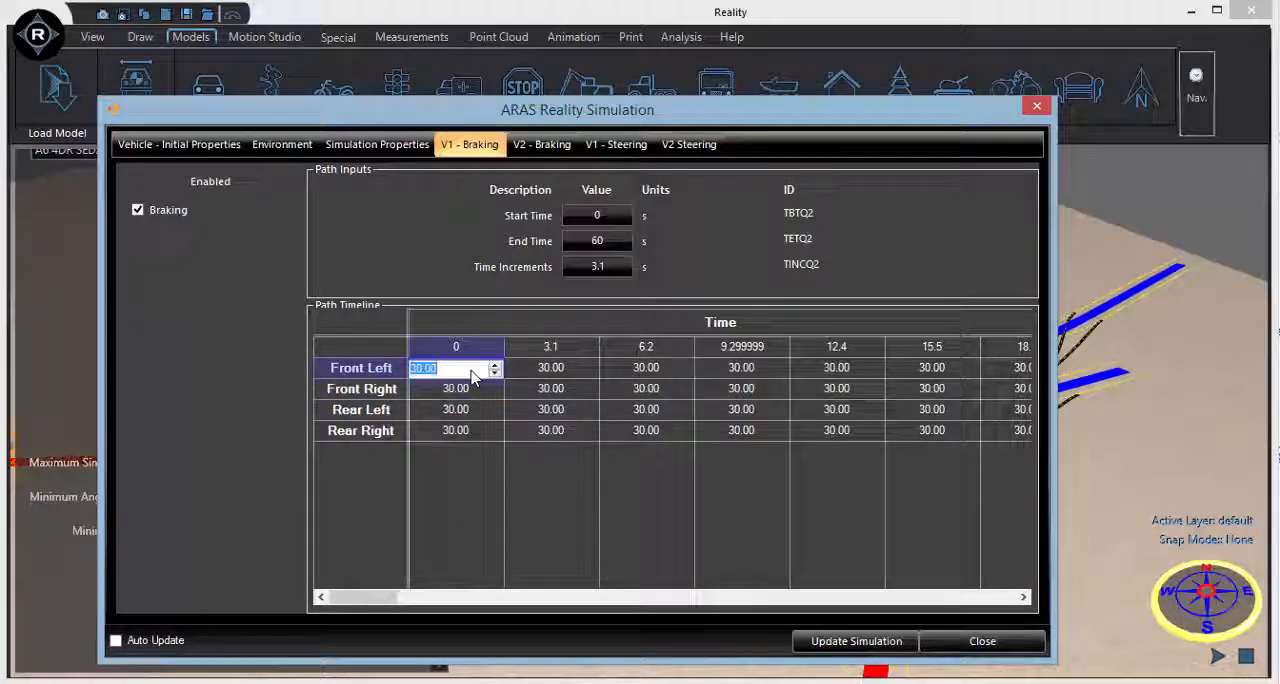
pyautogui.doubleClick(631, 371)
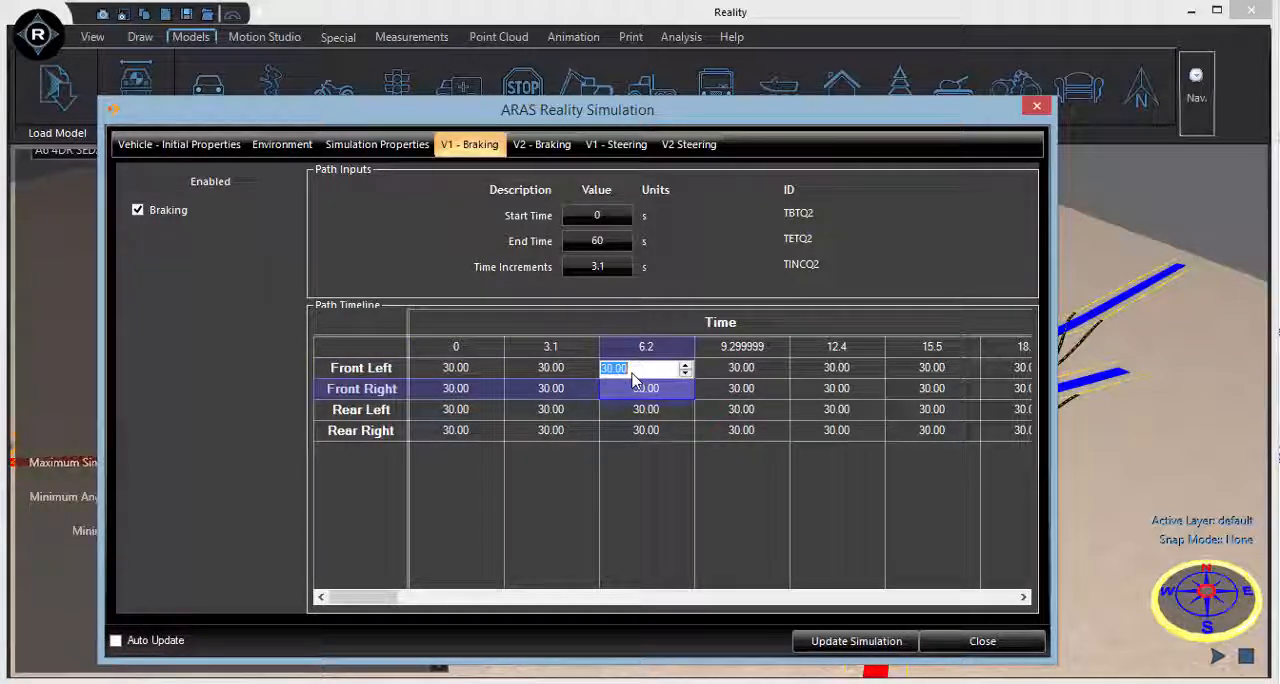
pyautogui.write('1')
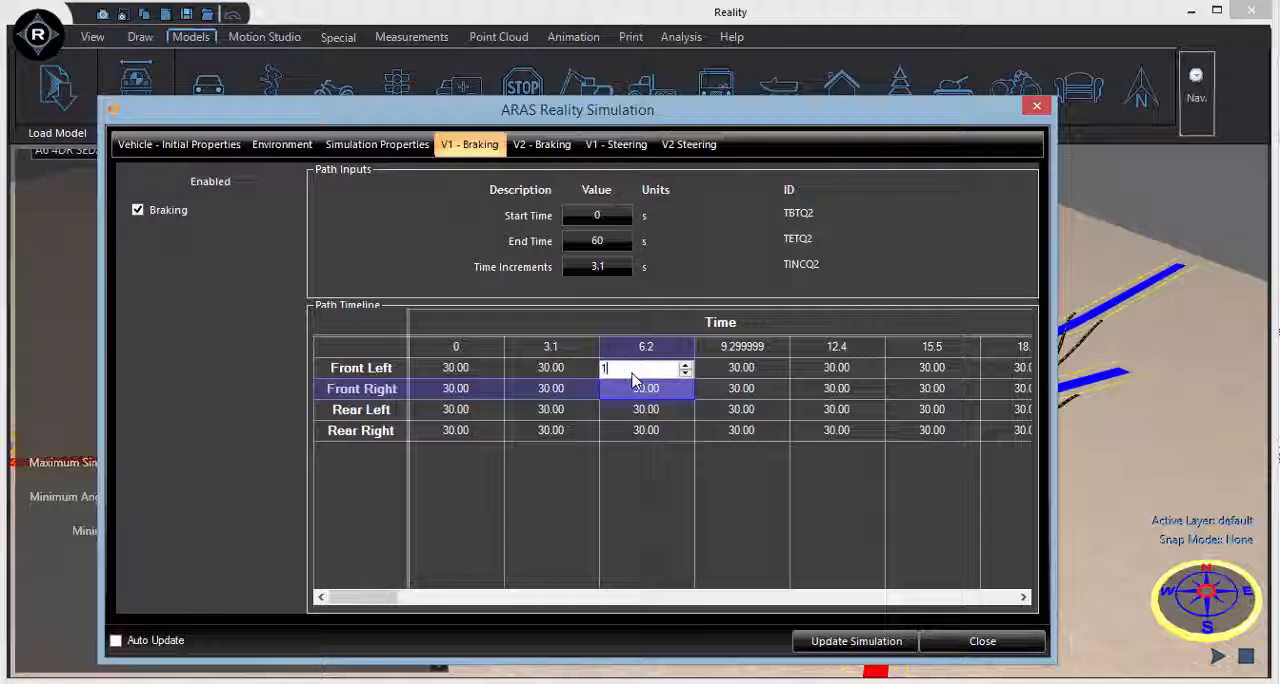
pyautogui.write('00')
pyautogui.press('Tab')
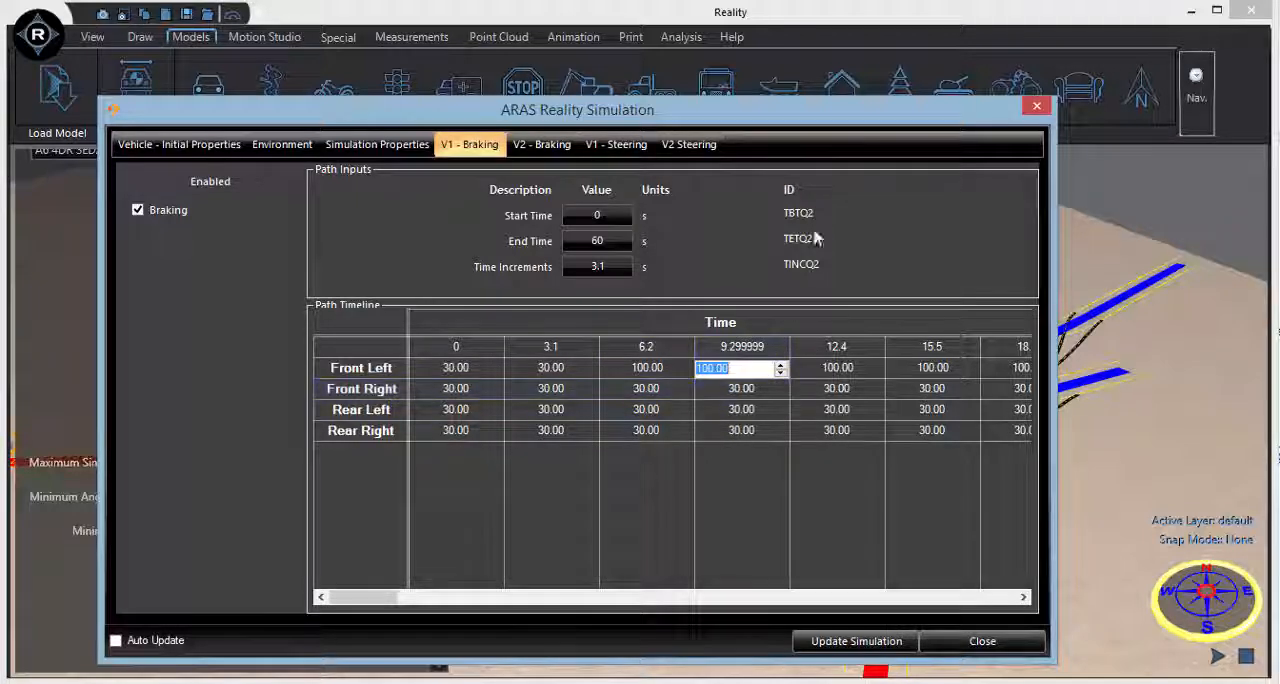
pyautogui.moveTo(815, 110); pyautogui.dragTo(409, 83)
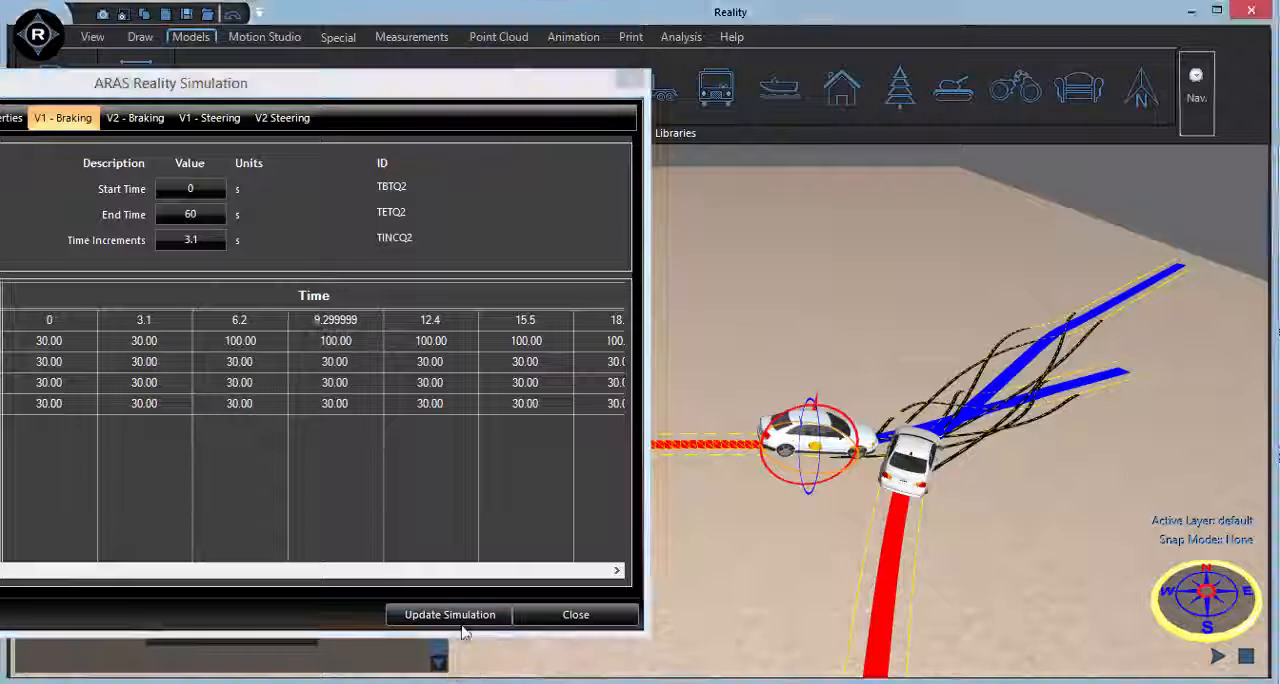
pyautogui.click(465, 614)
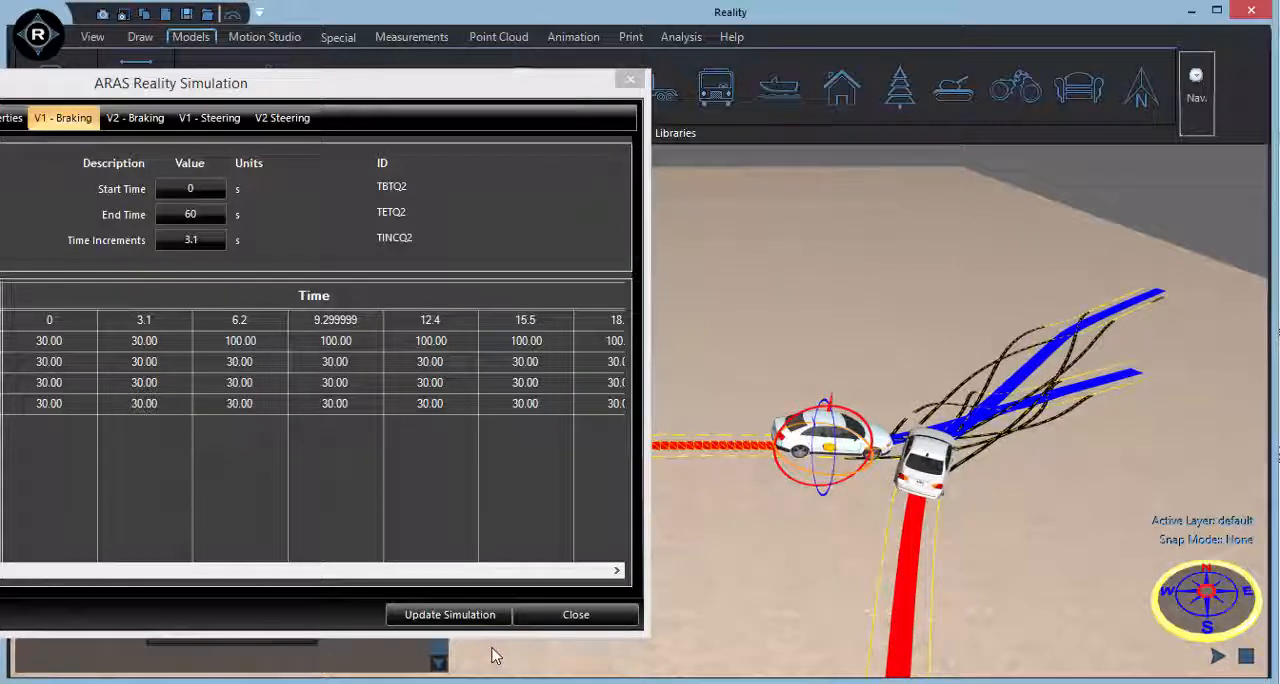
pyautogui.click(494, 614)
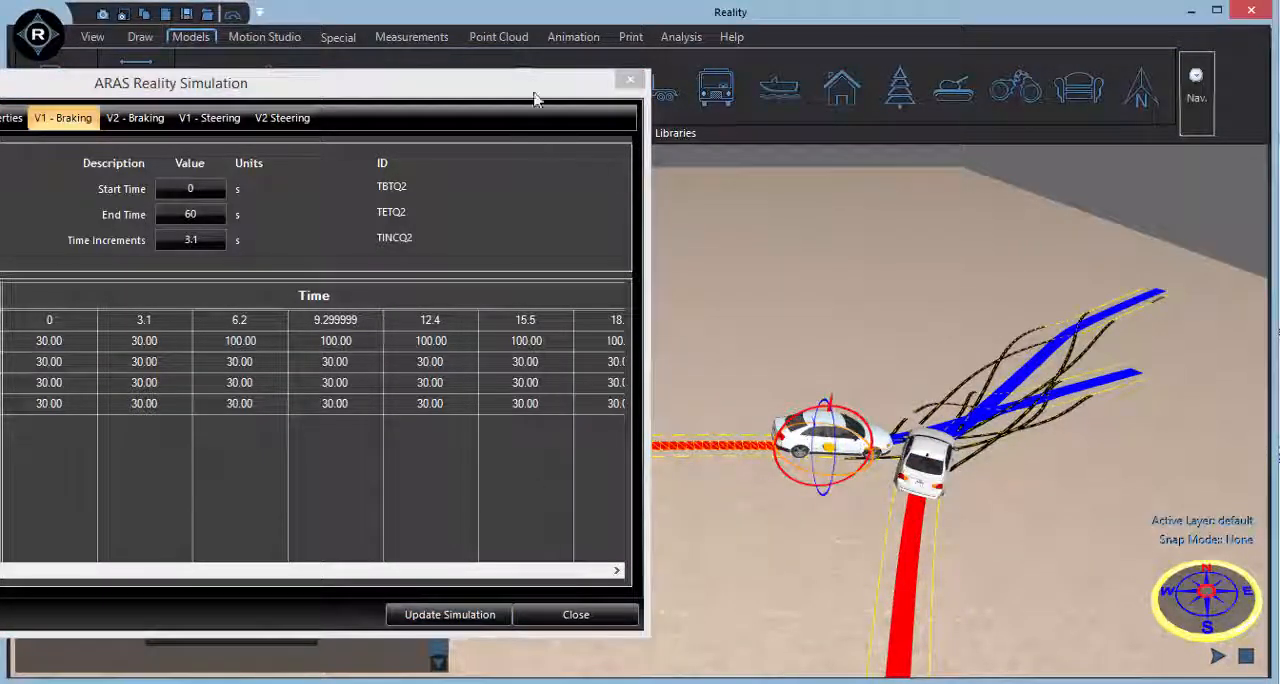
# Set vehicle 1's front-left braking to 100 from time 0 and update the simulation.
pyautogui.moveTo(547, 93); pyautogui.dragTo(742, 95)
pyautogui.click(268, 348)
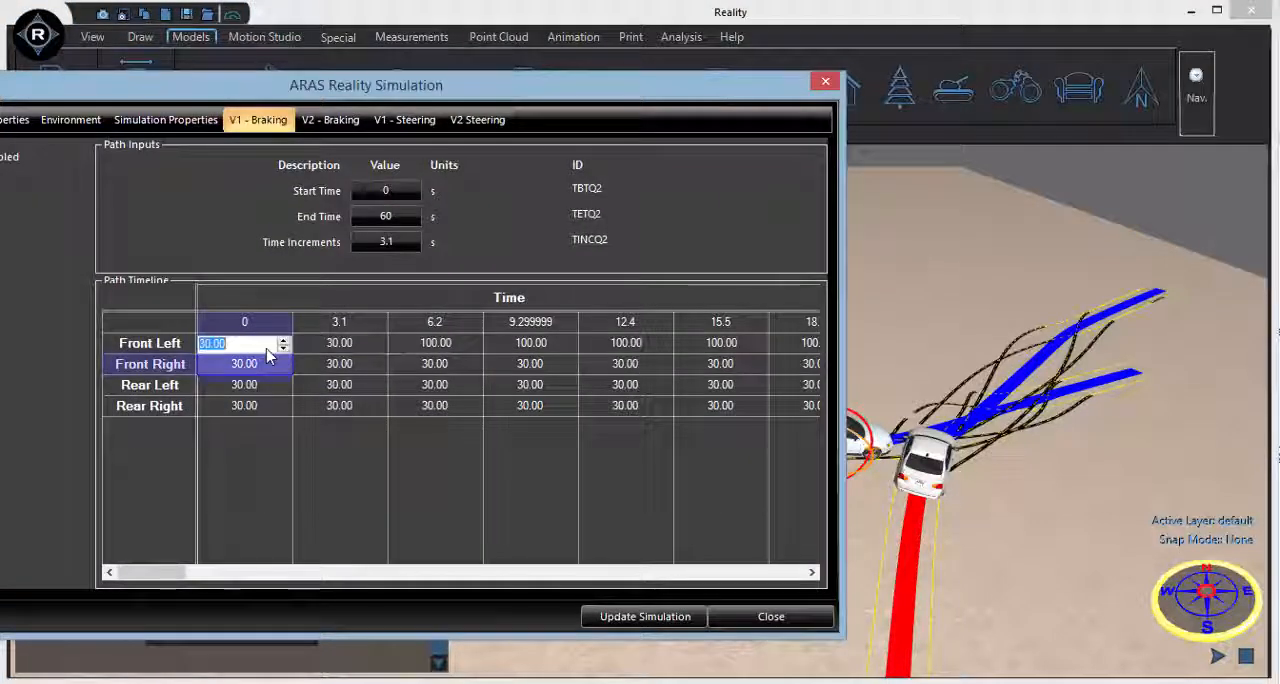
pyautogui.write('100')
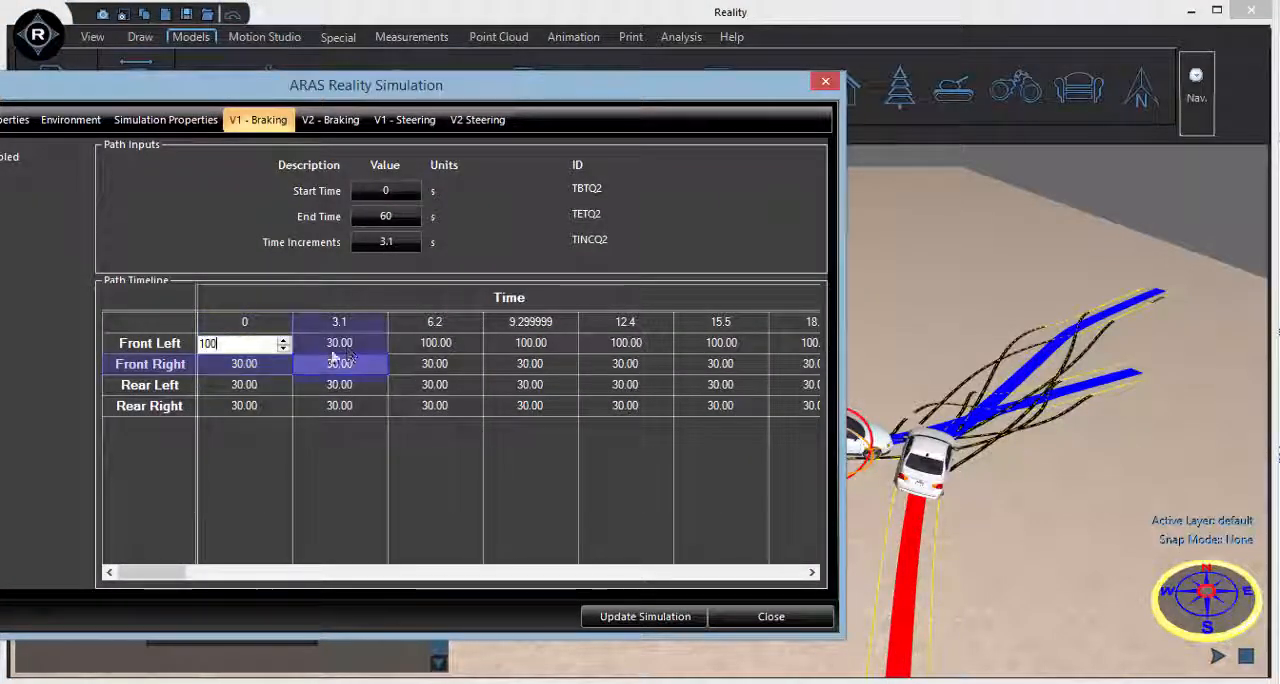
pyautogui.click(345, 348)
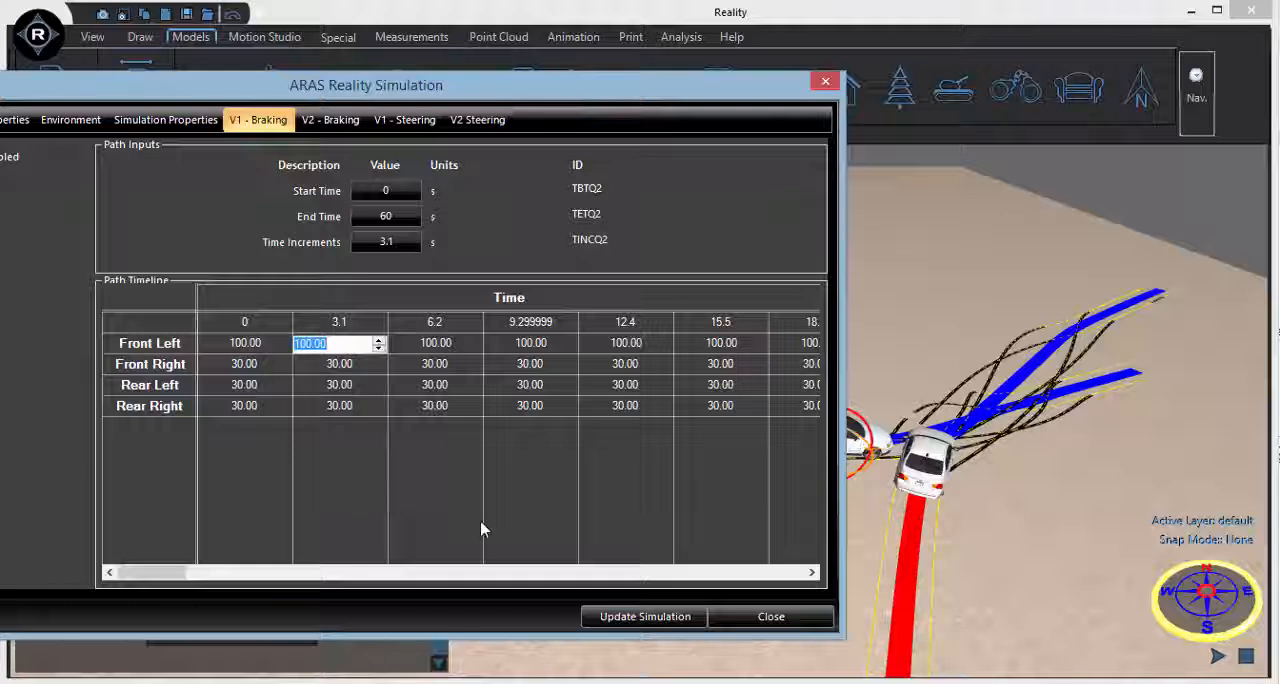
pyautogui.click(645, 616)
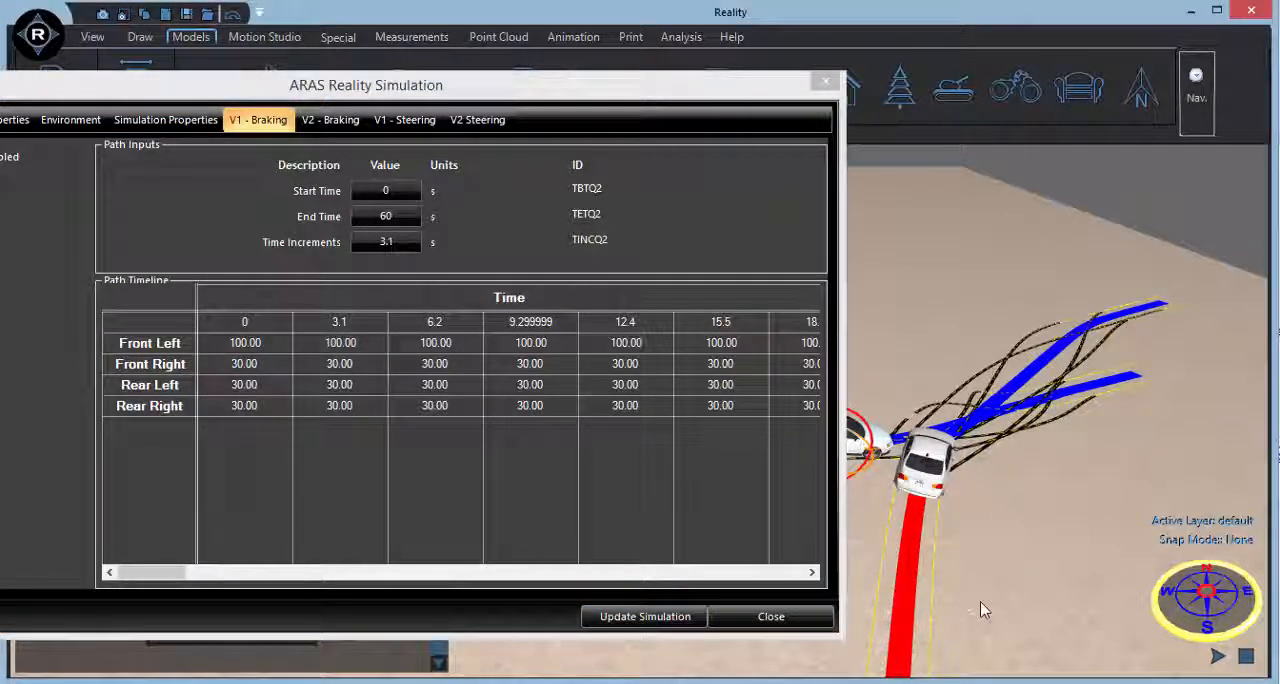
# Set vehicle 1's front-right braking to 100 from time 0 and update the simulation.
pyautogui.doubleClick(250, 366)
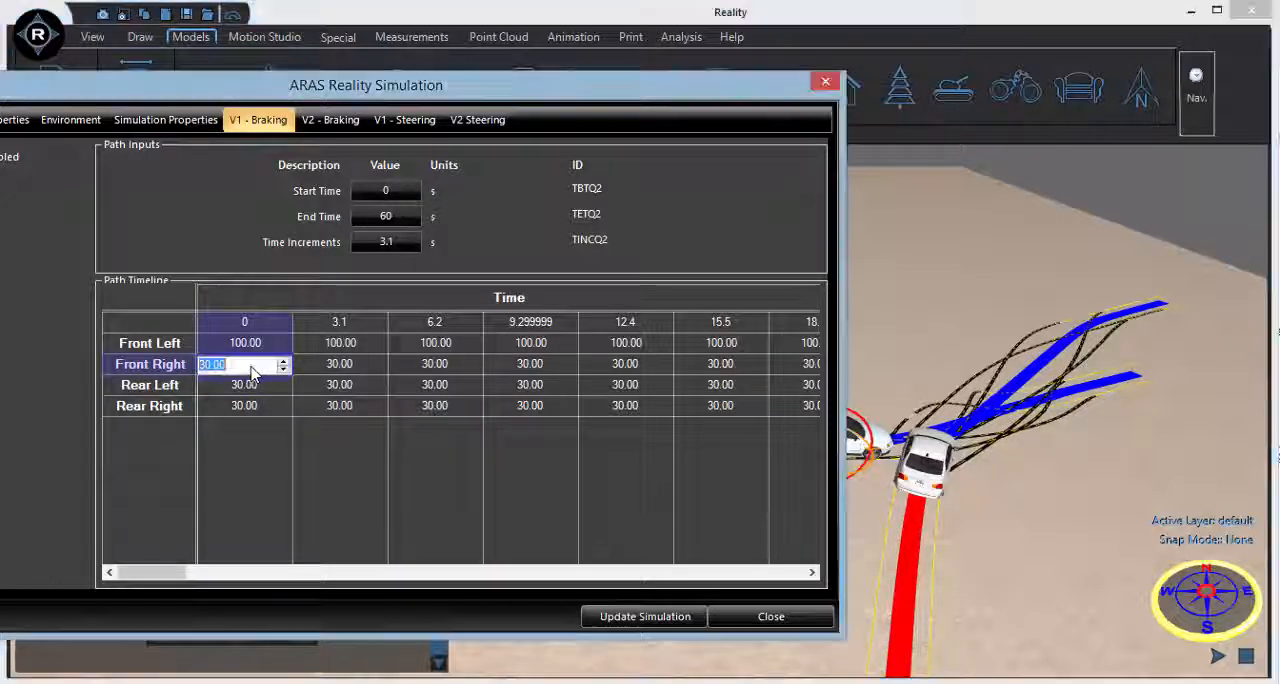
pyautogui.write('1')
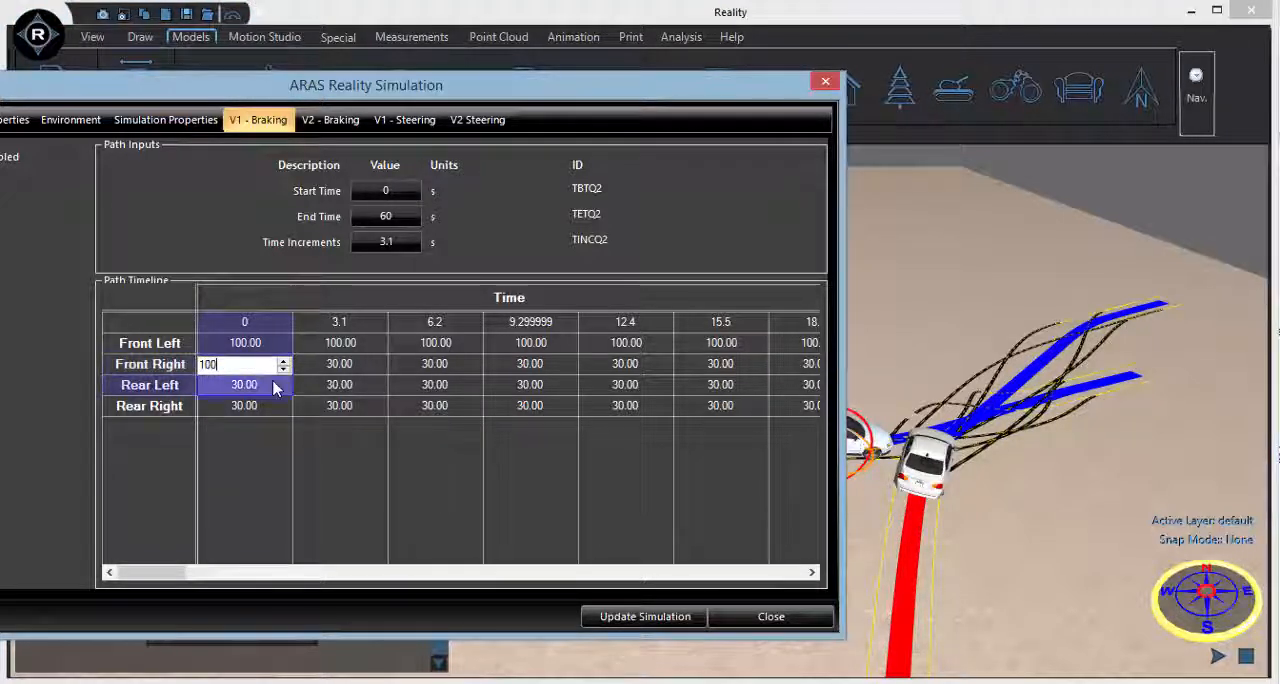
pyautogui.click(336, 386)
pyautogui.write('100')
pyautogui.click(336, 366)
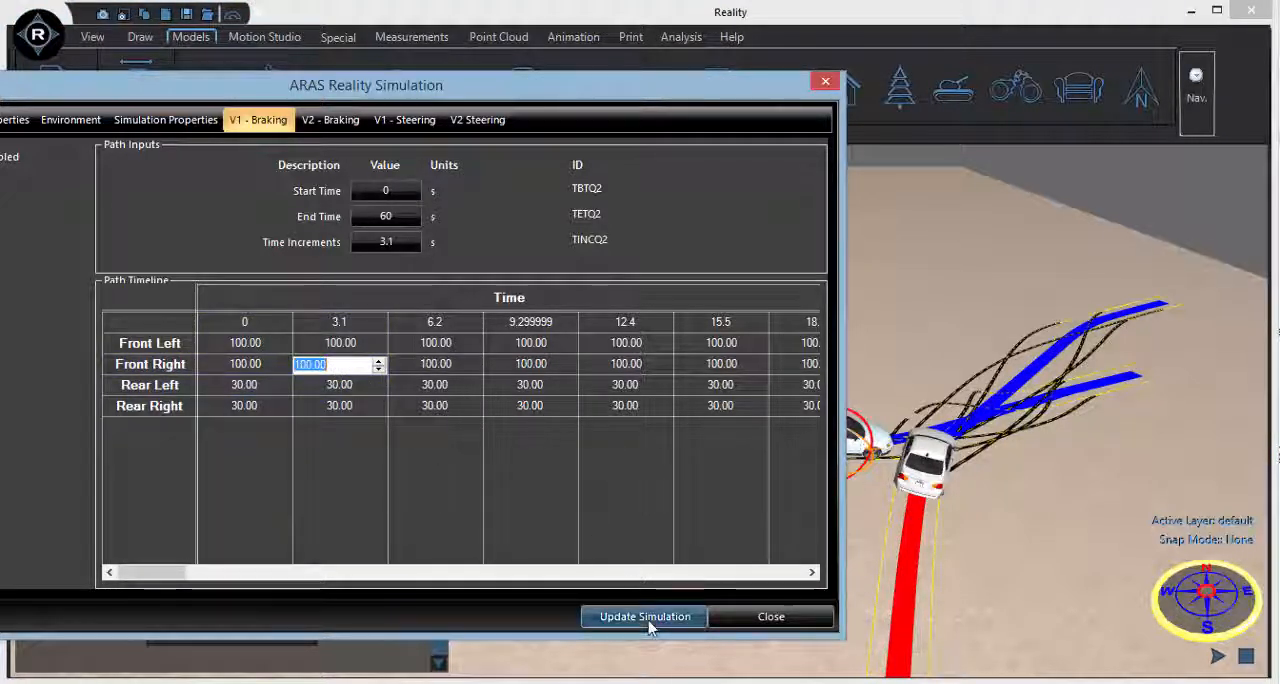
pyautogui.click(645, 617)
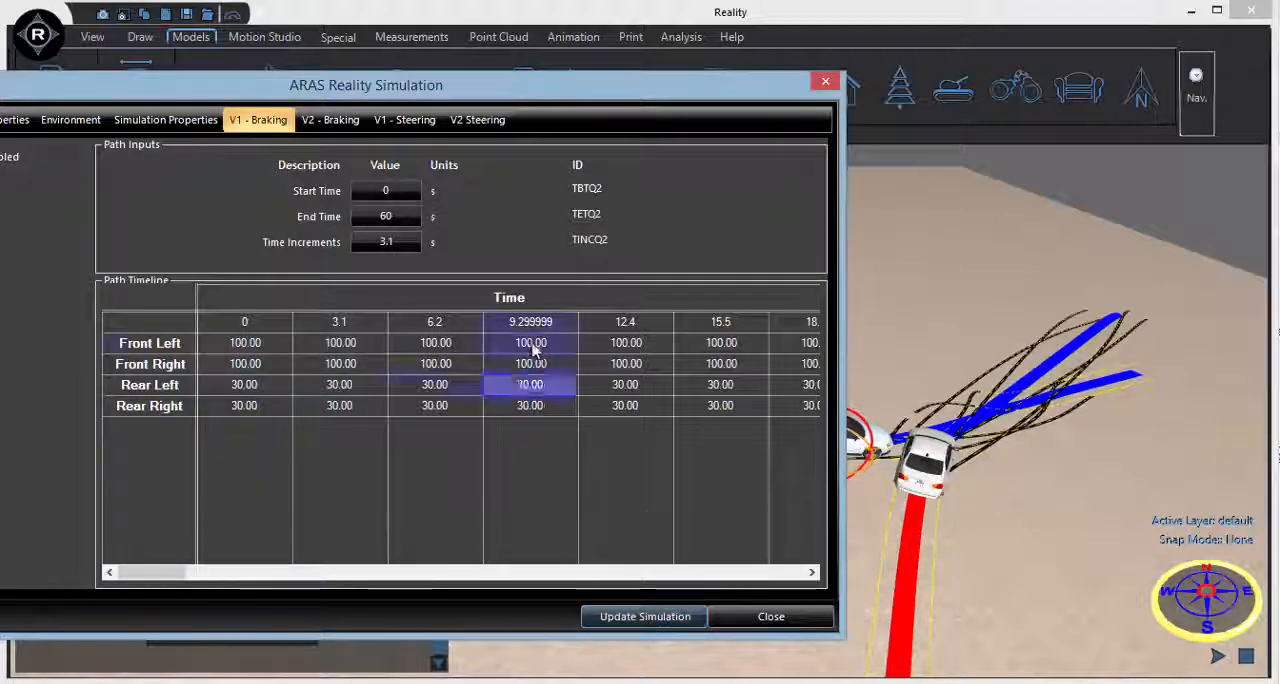
# Set vehicle 1's front-left and front-right steering to 12 from time 0 onward, update the simulation and close the advanced properties.
pyautogui.click(530, 321)
pyautogui.click(404, 120)
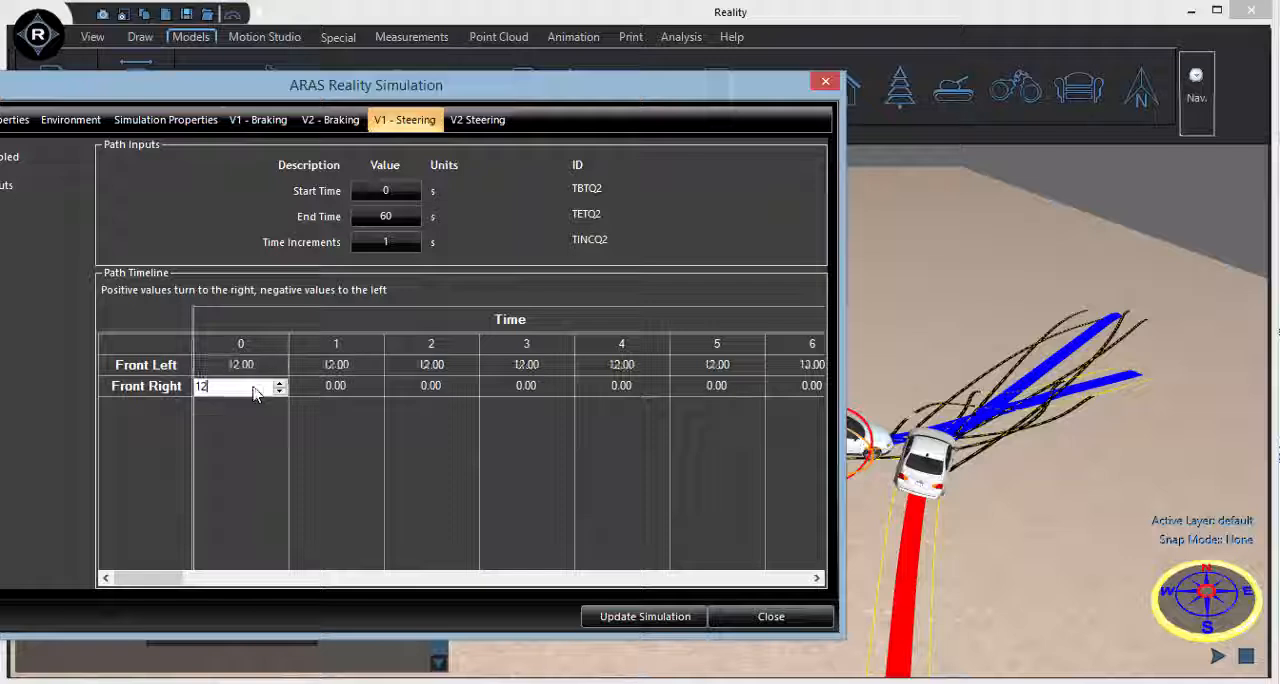
pyautogui.click(450, 392)
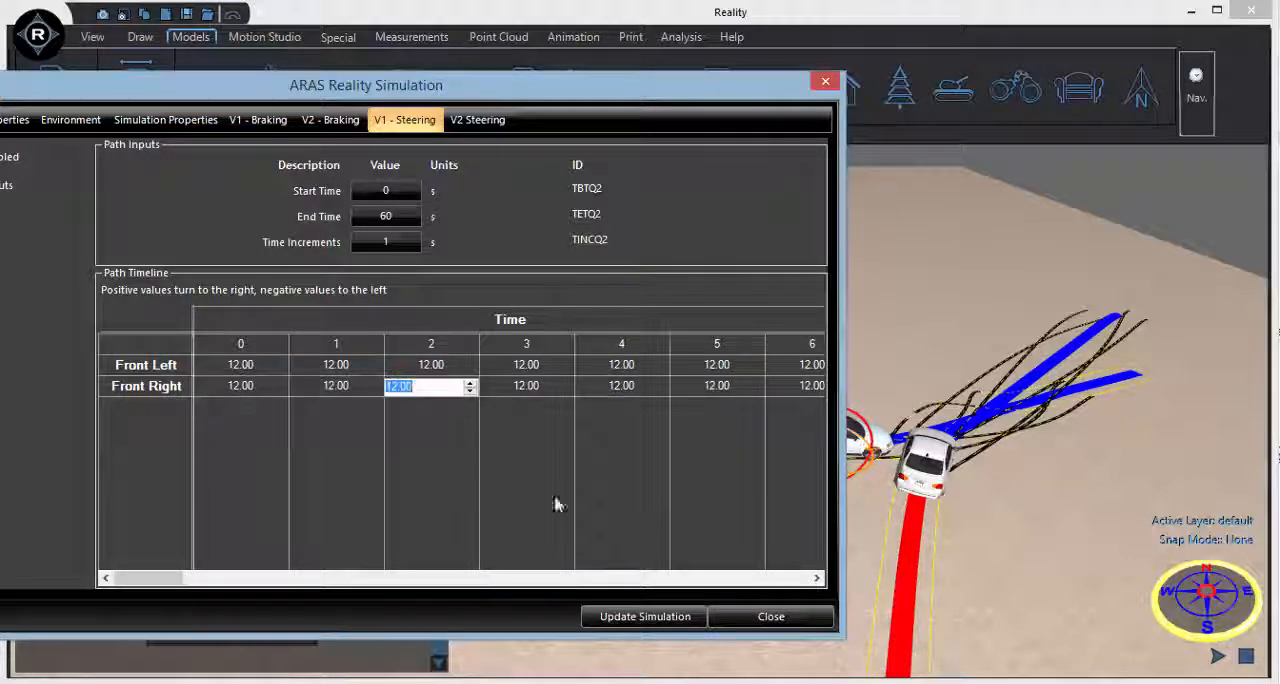
pyautogui.click(690, 618)
pyautogui.click(981, 620)
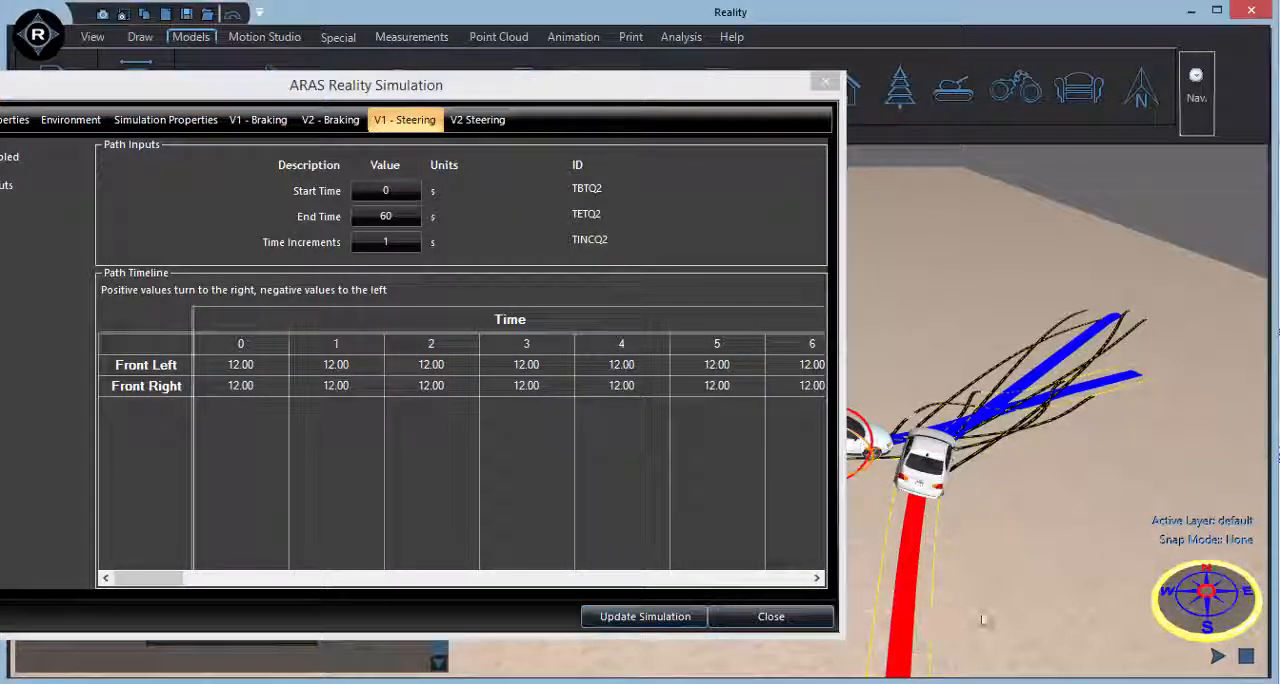
pyautogui.click(771, 616)
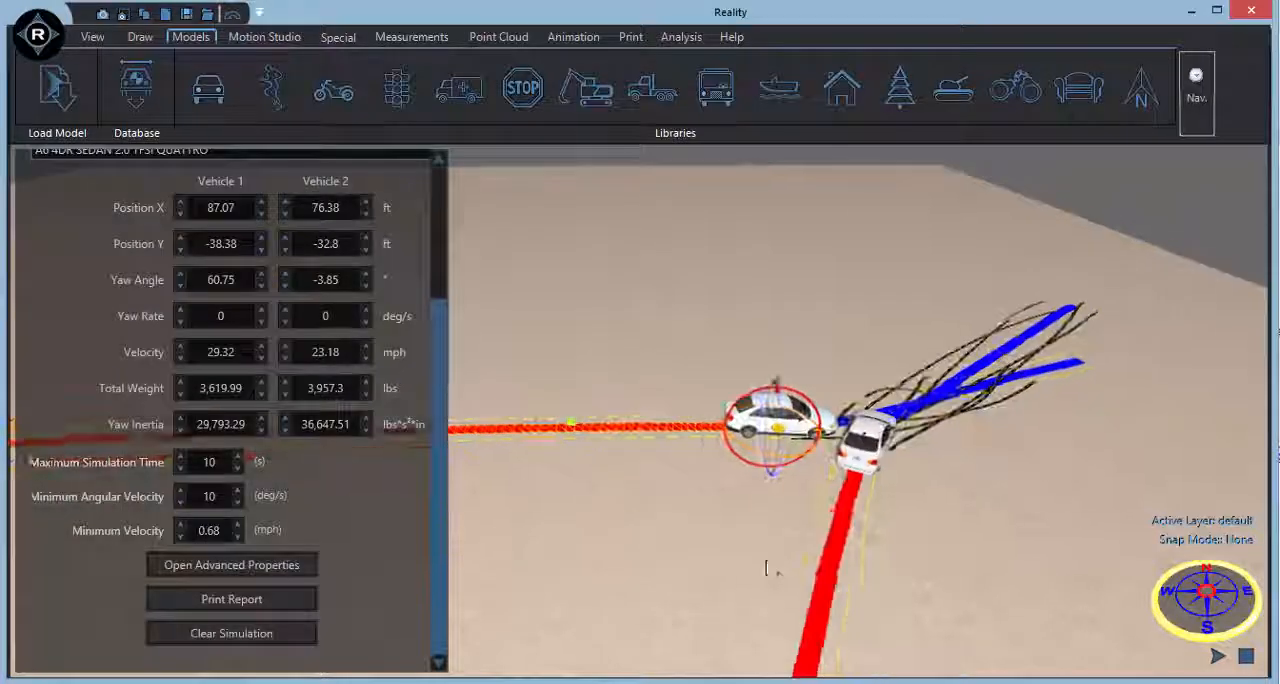
# Play the collision animation, pause it at about 3.19 s, and examine both cars and their tire marks from several sides.
pyautogui.moveTo(762, 543); pyautogui.dragTo(775, 592, button='middle')
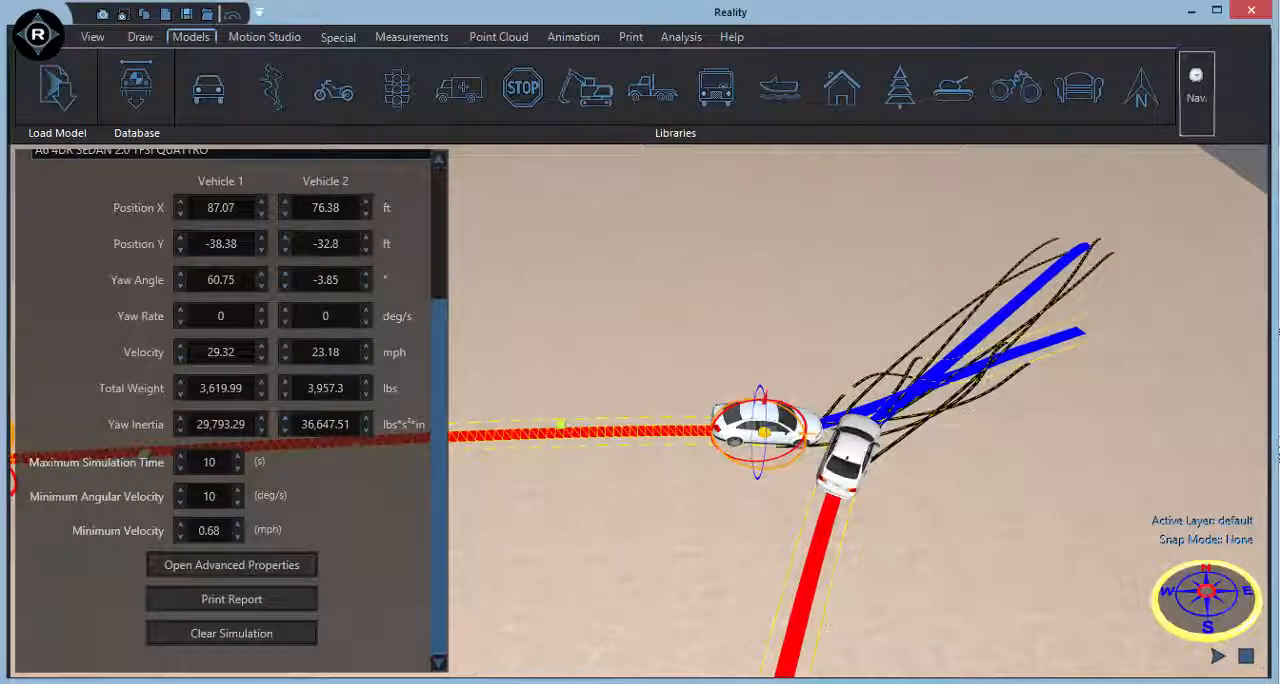
pyautogui.click(1218, 657)
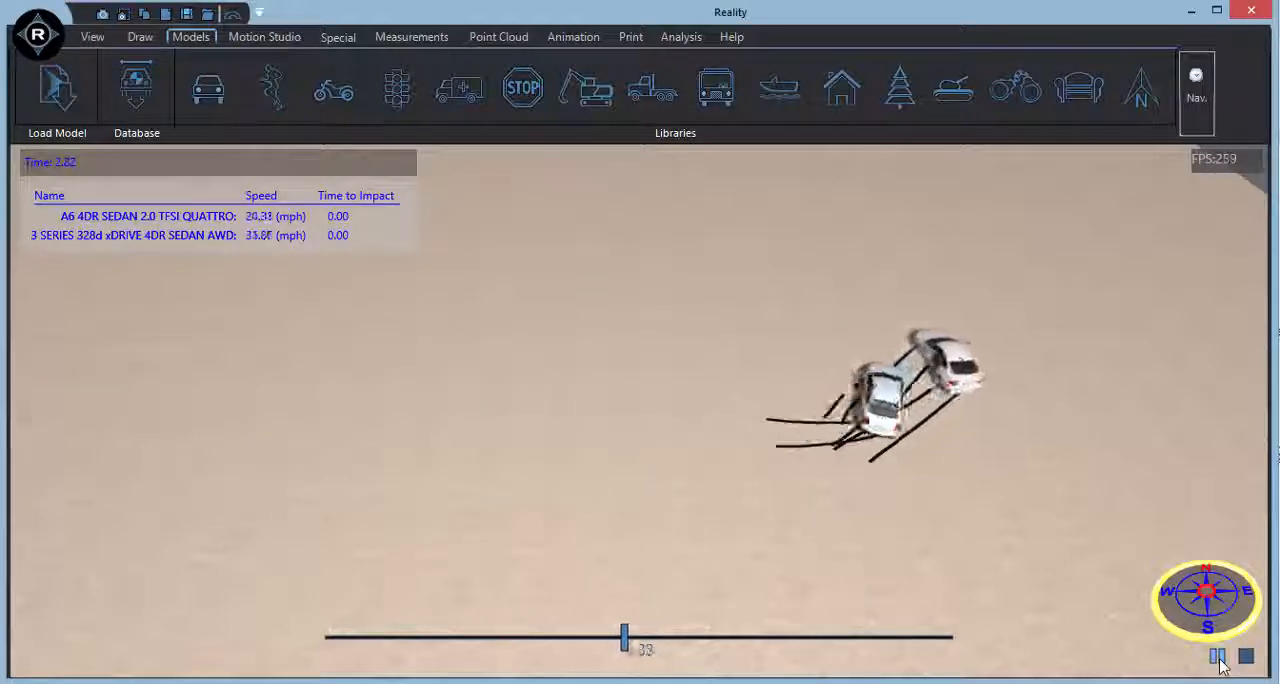
pyautogui.scroll(6, 1040, 476)
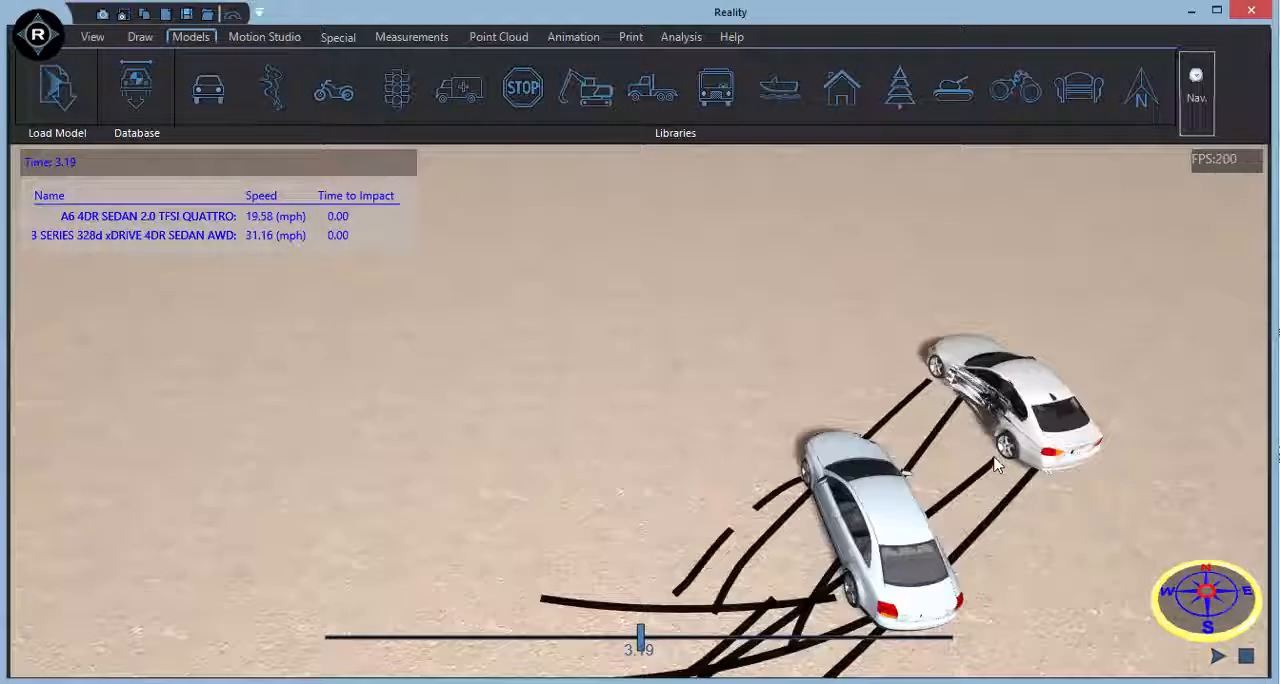
pyautogui.moveTo(995, 465); pyautogui.dragTo(425, 420, button='middle')
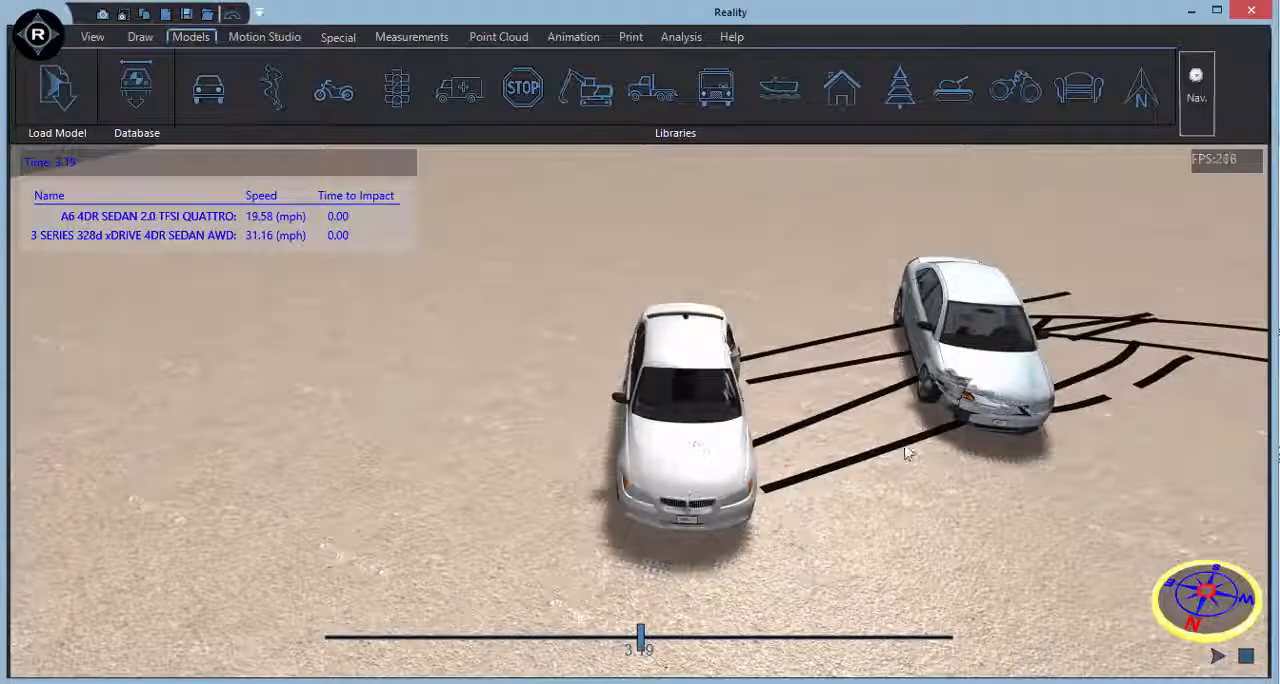
pyautogui.scroll(2, 908, 450)
pyautogui.scroll(-8, 908, 450)
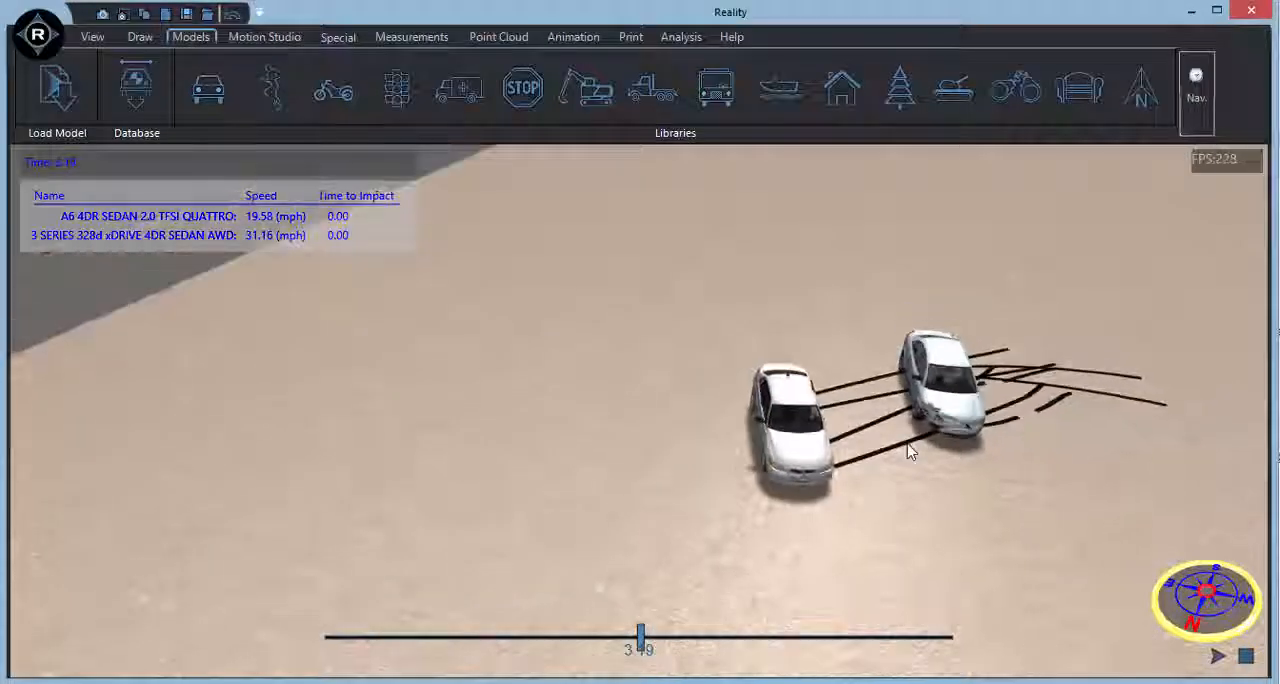
pyautogui.moveTo(900, 452); pyautogui.dragTo(1146, 511, button='middle')
pyautogui.scroll(-6, 1025, 480)
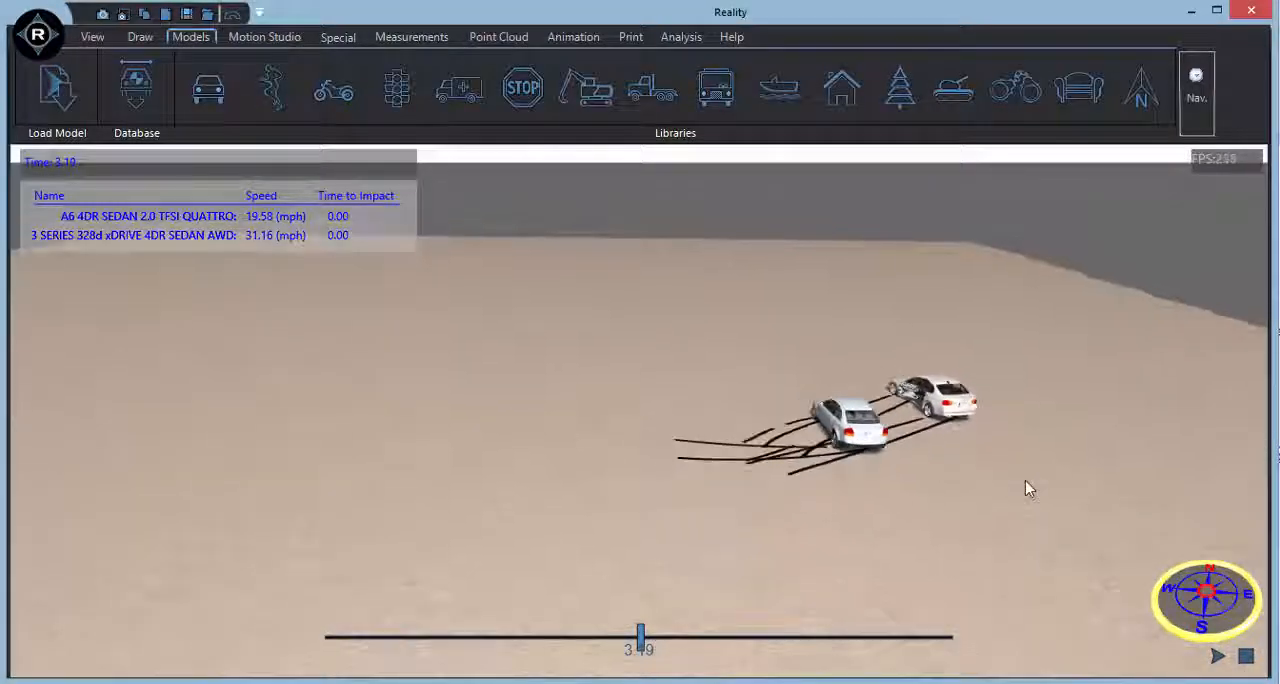